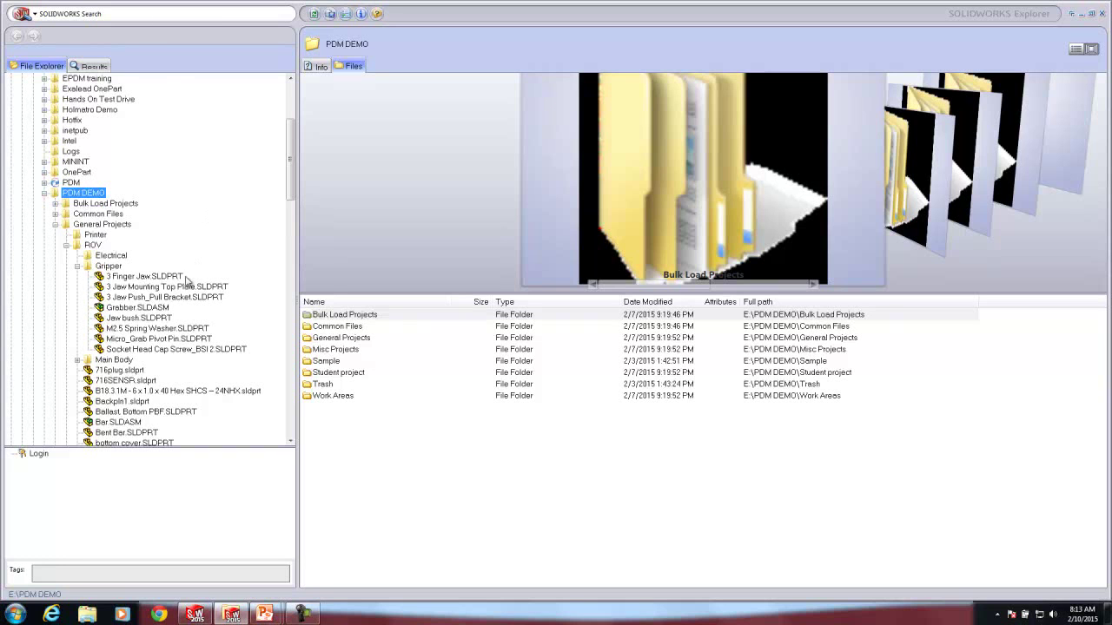
- Use Pack and Go to copy 3 Finger Jaw.SLDPRT within the Gripper folder, including drawings and adding the suffix -Rev_B
{"action": "left_click", "coordinate": [136, 308]}
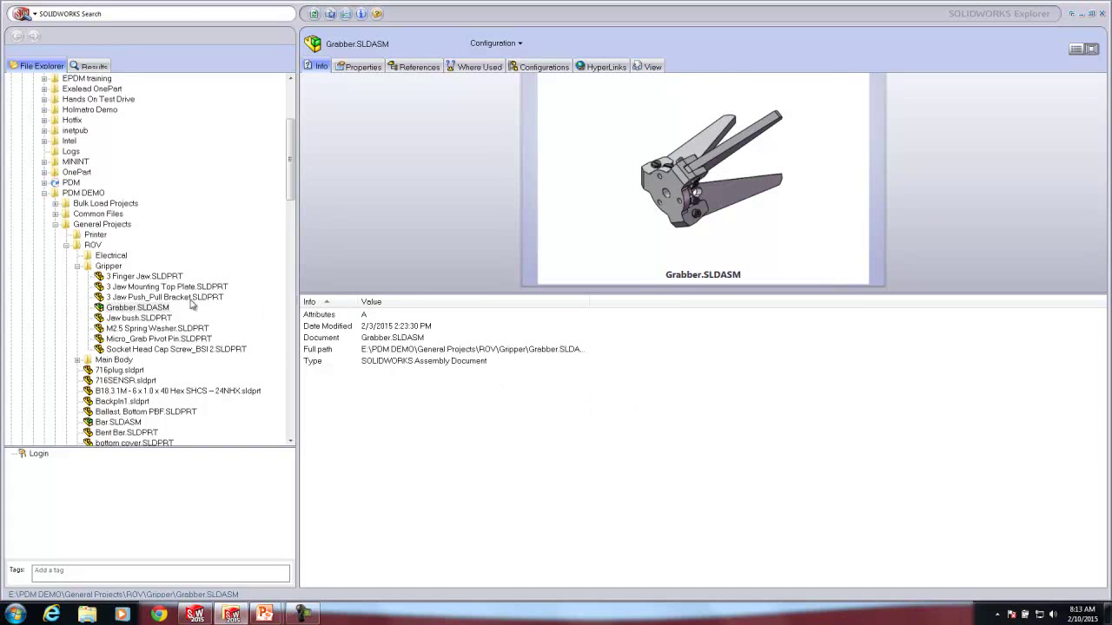
{"action": "left_click", "coordinate": [149, 277]}
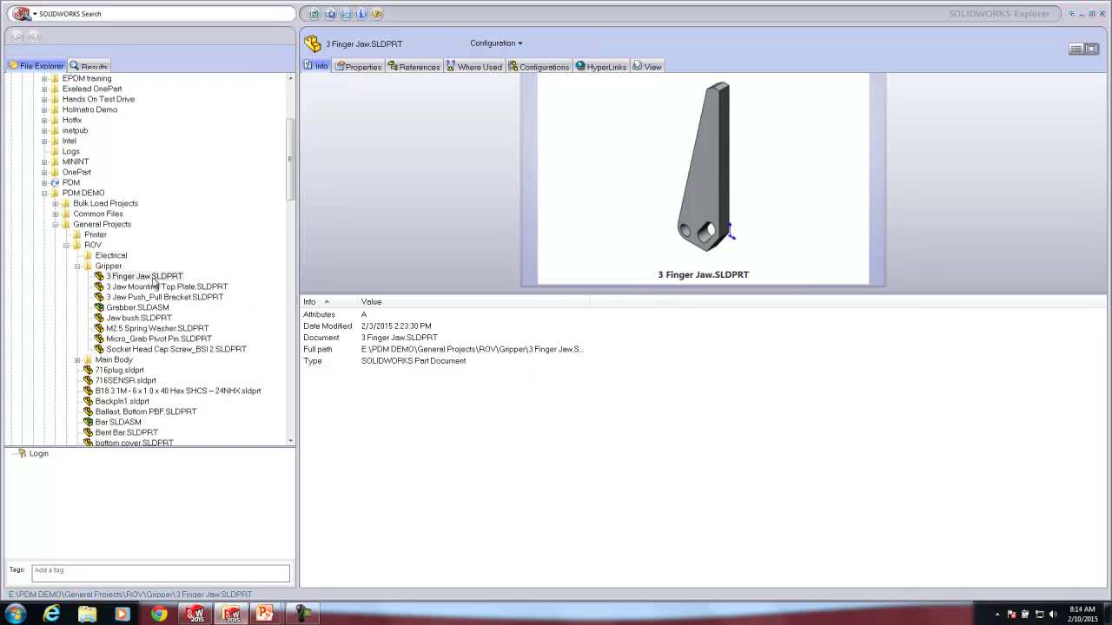
{"action": "right_click", "coordinate": [152, 280]}
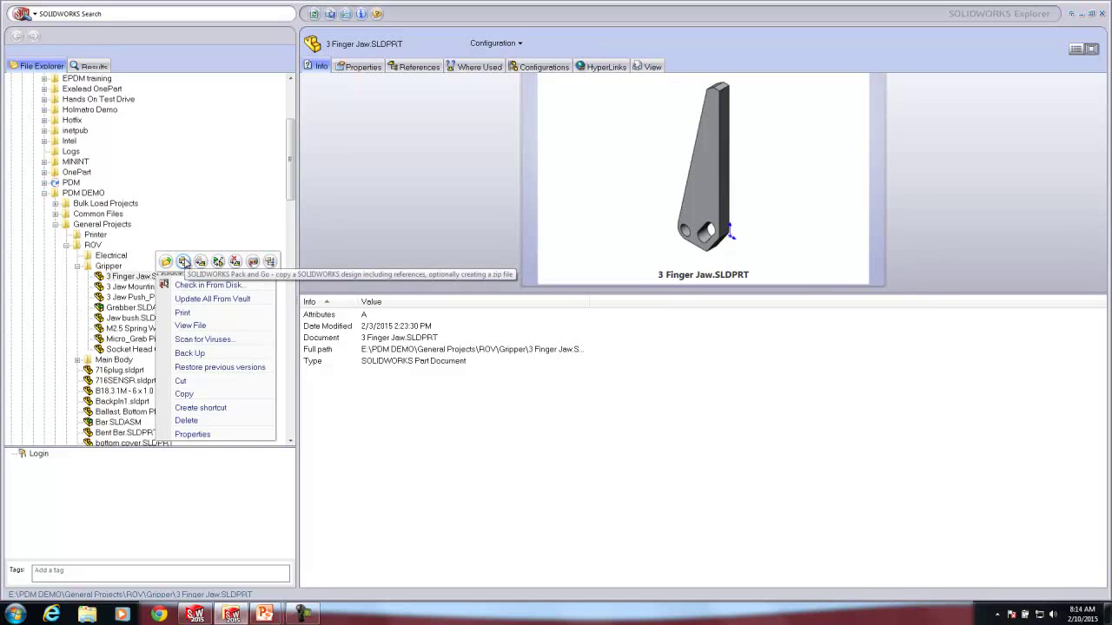
{"action": "left_click", "coordinate": [183, 262]}
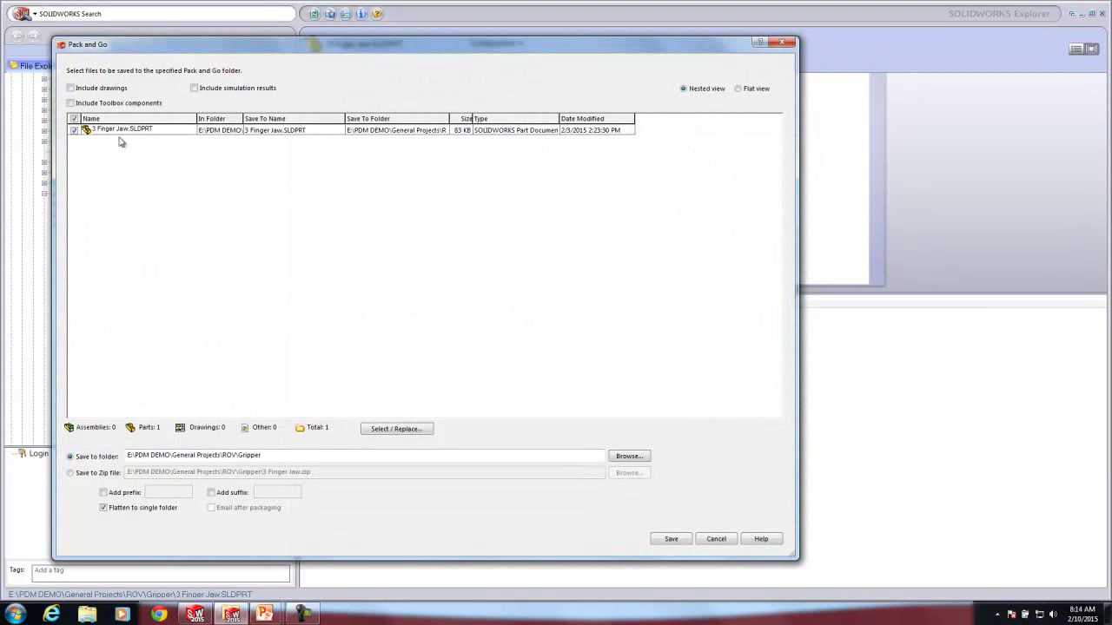
{"action": "left_click", "coordinate": [70, 88]}
{"action": "left_click", "coordinate": [211, 492]}
{"action": "left_click", "coordinate": [276, 492]}
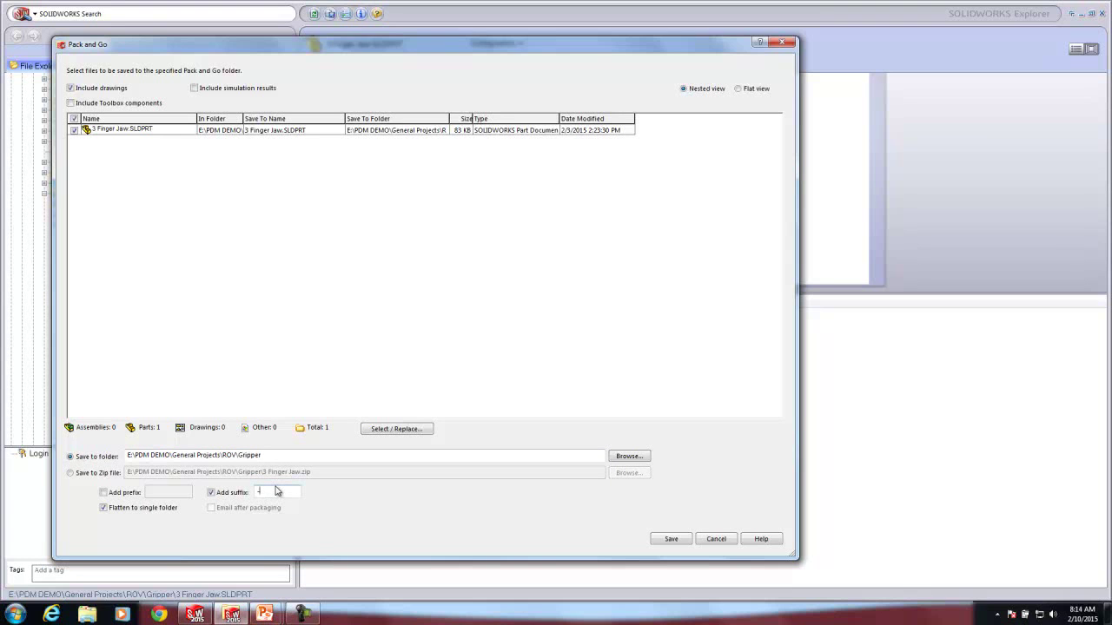
{"action": "type", "text": "-Rev_B"}
{"action": "left_click", "coordinate": [398, 430]}
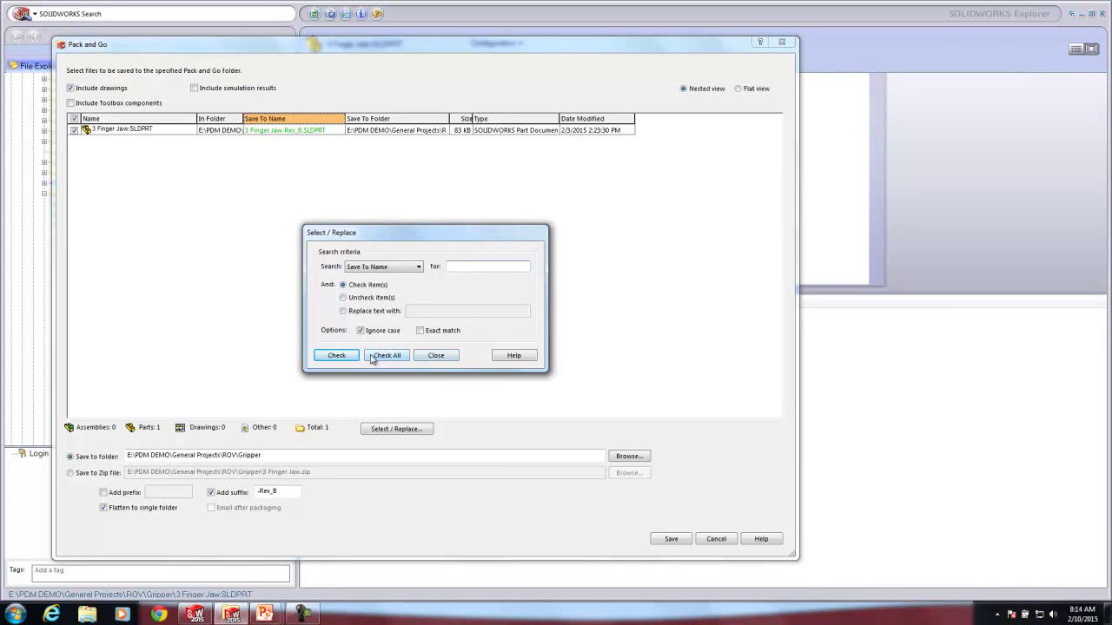
{"action": "left_click", "coordinate": [440, 355]}
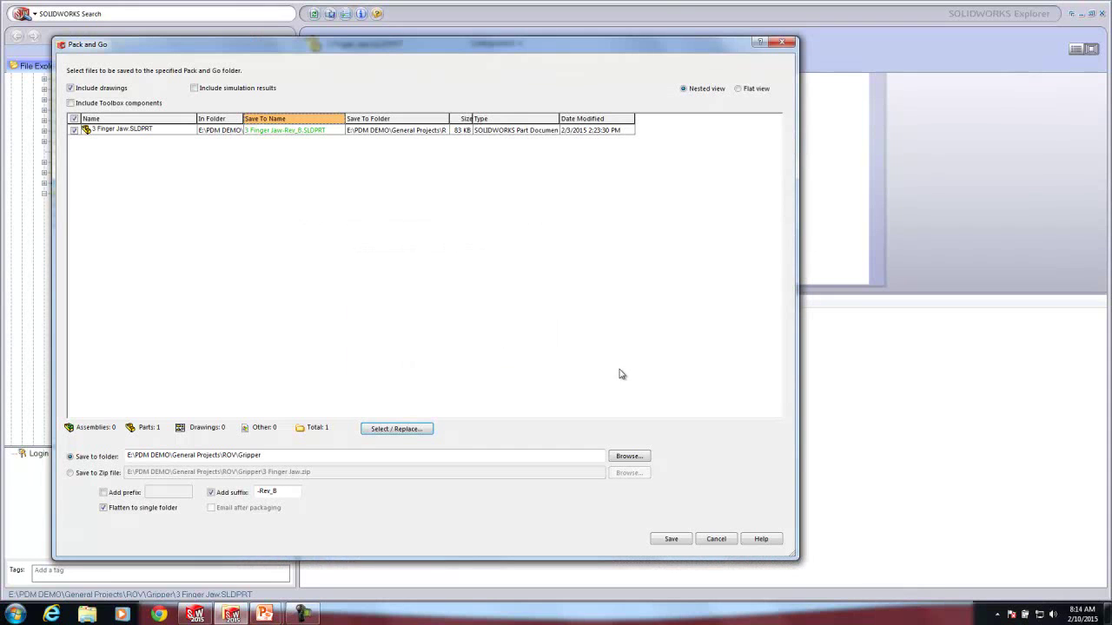
{"action": "left_click", "coordinate": [671, 540]}
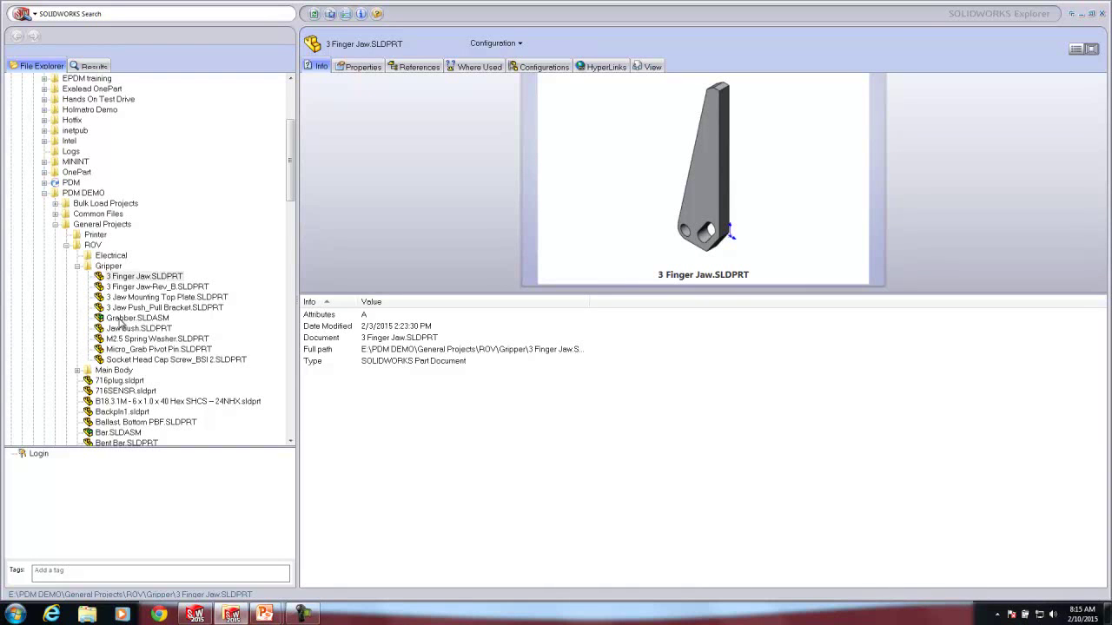
- Start replacing 3 Finger Jaw.SLDPRT where used, excluding the assembly under the SolidWorks training files and keeping Grabber.SLDASM
{"action": "left_click", "coordinate": [165, 287]}
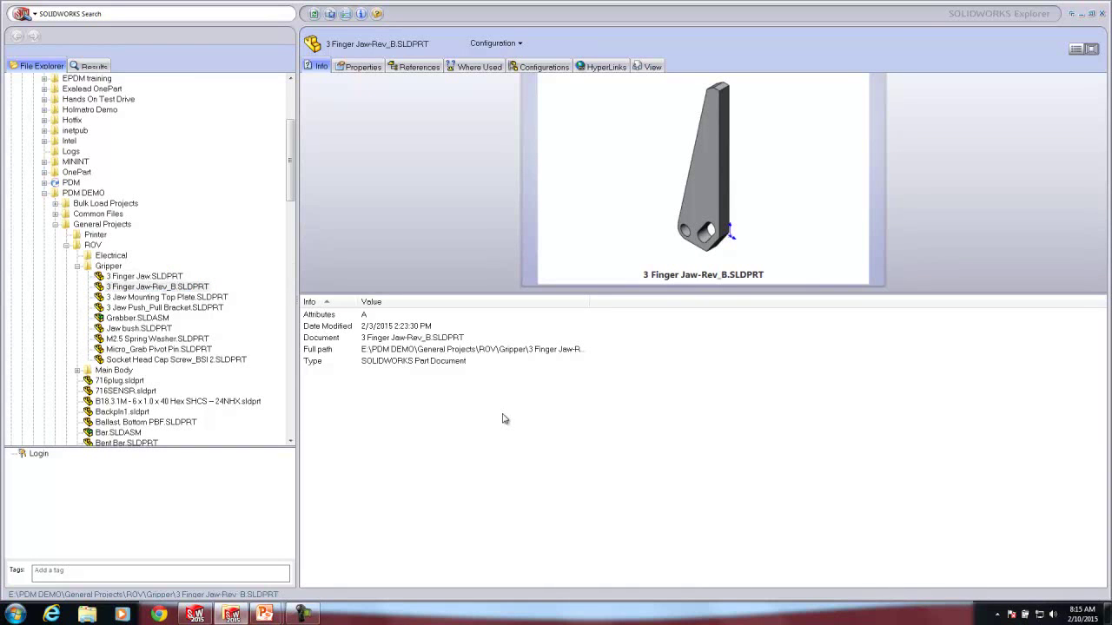
{"action": "left_click", "coordinate": [153, 319]}
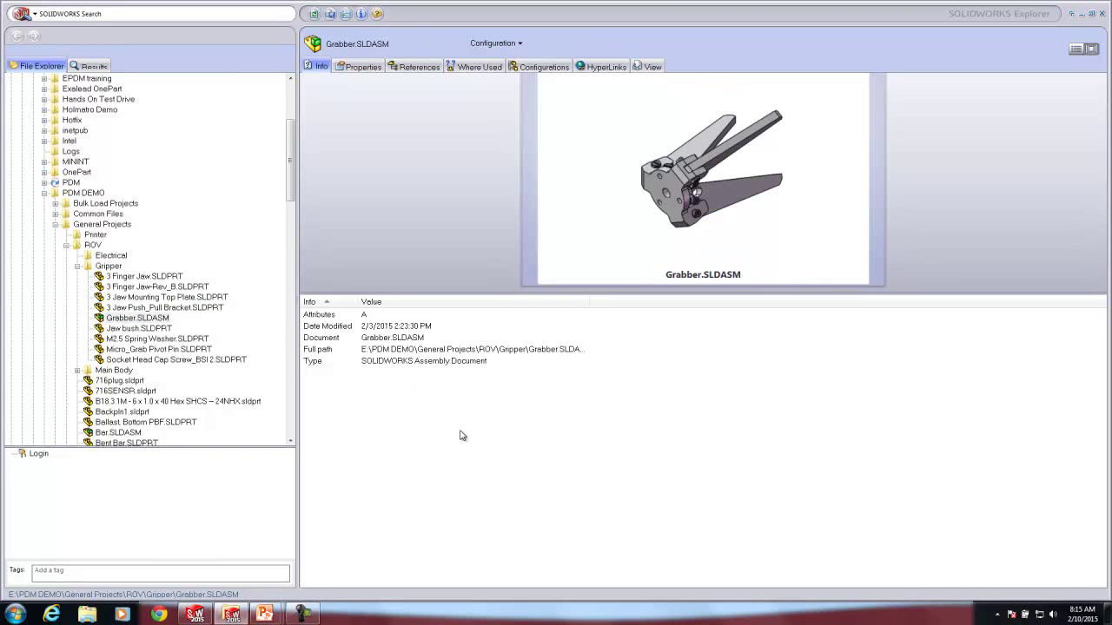
{"action": "left_click", "coordinate": [165, 287]}
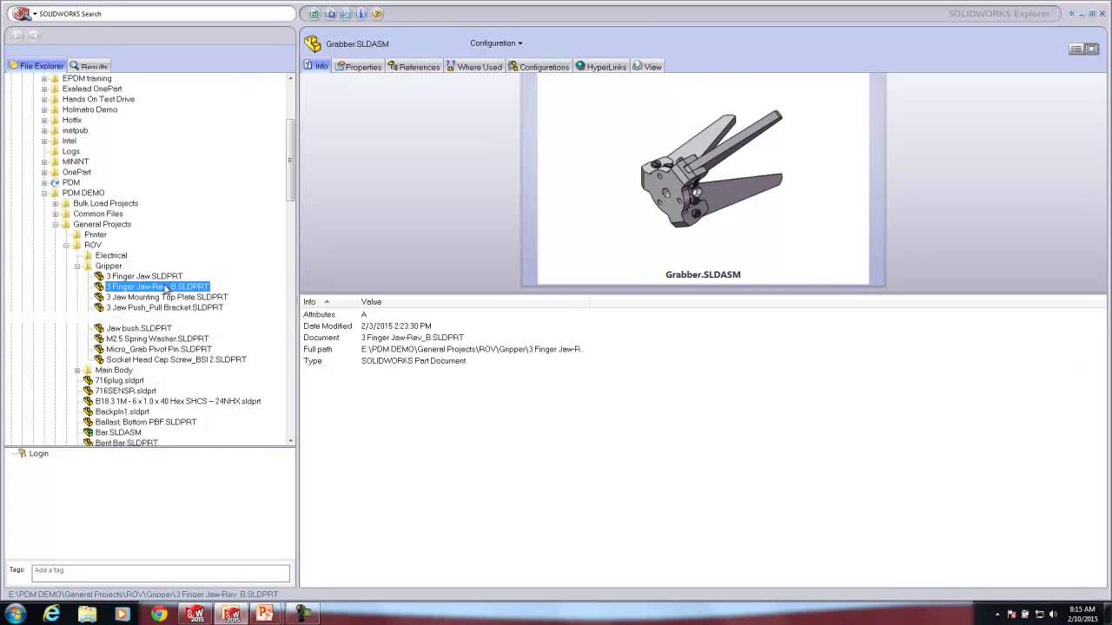
{"action": "left_click", "coordinate": [160, 277]}
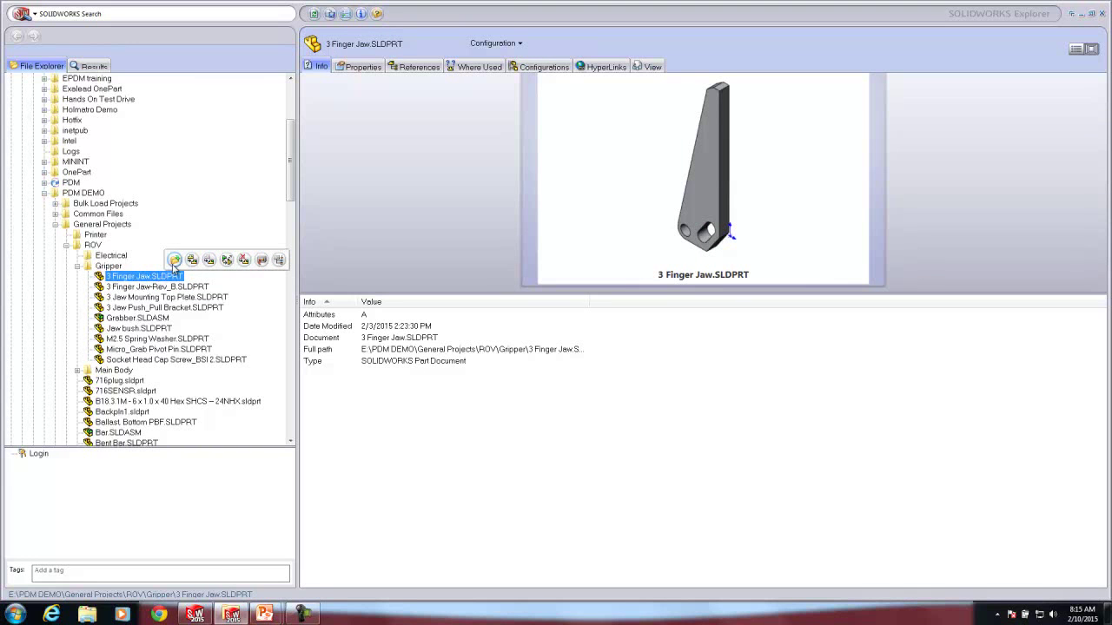
{"action": "left_click", "coordinate": [227, 261]}
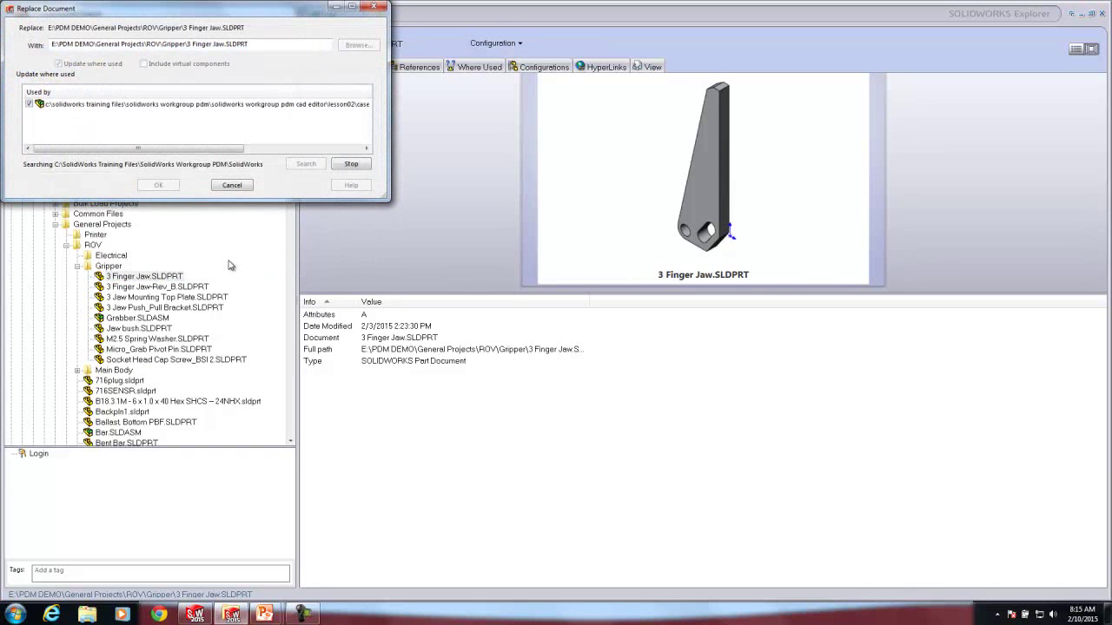
{"action": "left_click_drag", "start_coordinate": [276, 200], "coordinate": [297, 450]}
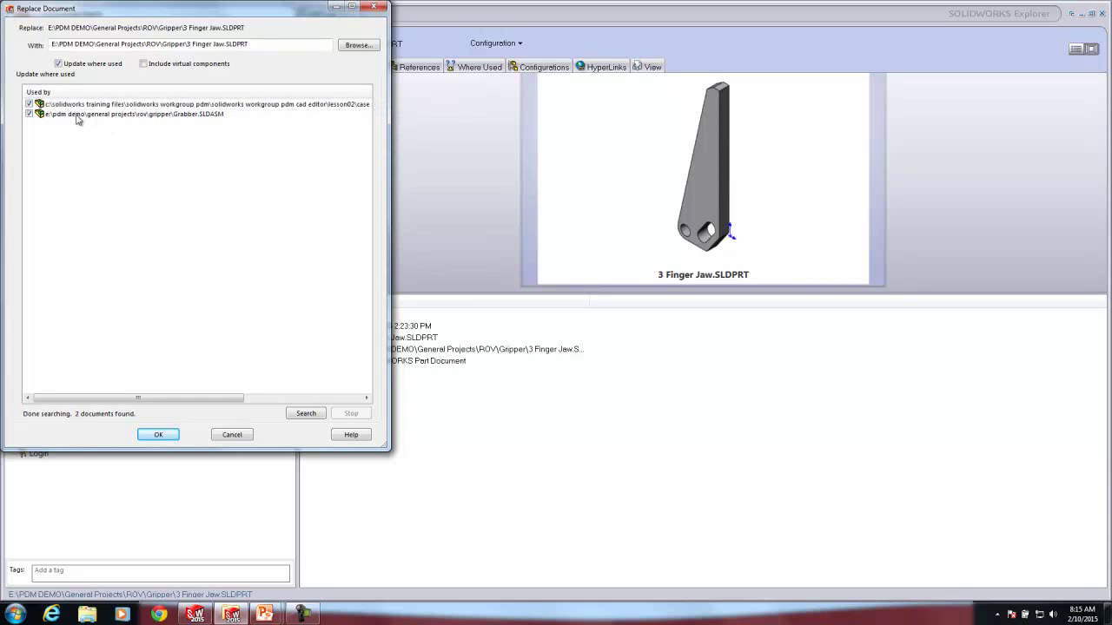
{"action": "left_click", "coordinate": [29, 104]}
- Choose 3 Finger Jaw-Rev_B.SLDPRT from the Gripper folder as the replacement document and apply the replacement
{"action": "left_click", "coordinate": [364, 48]}
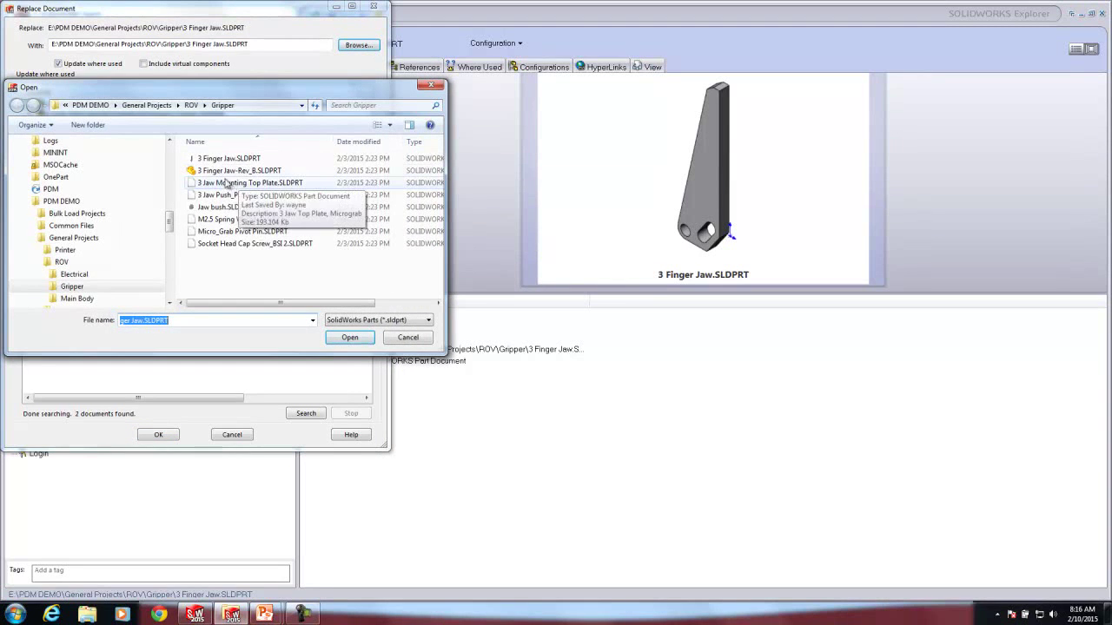
{"action": "left_click", "coordinate": [223, 171]}
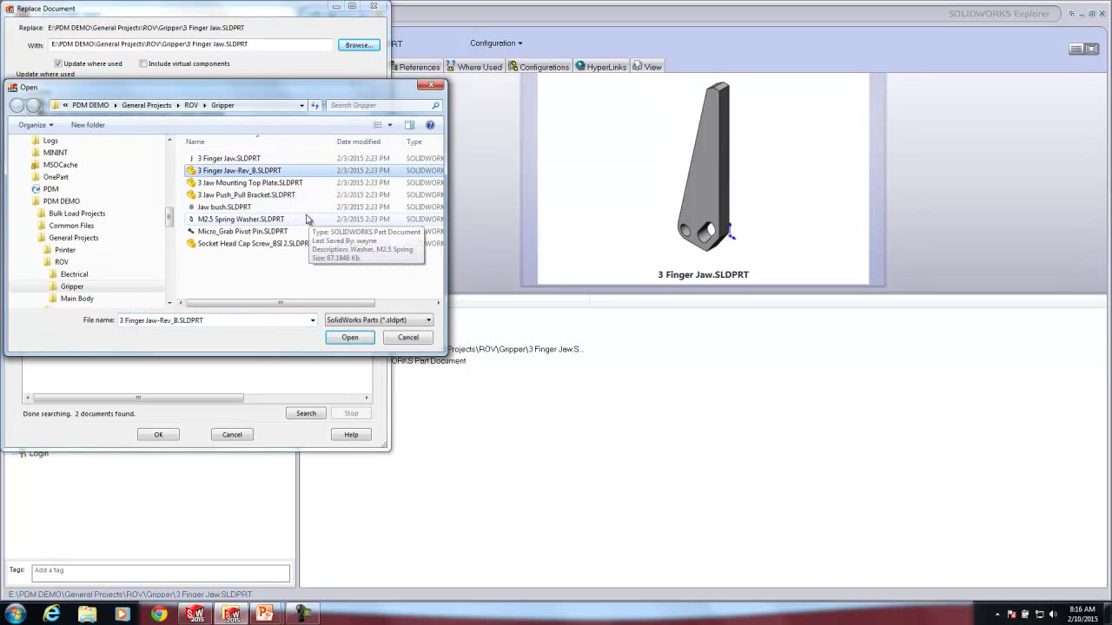
{"action": "left_click", "coordinate": [349, 338]}
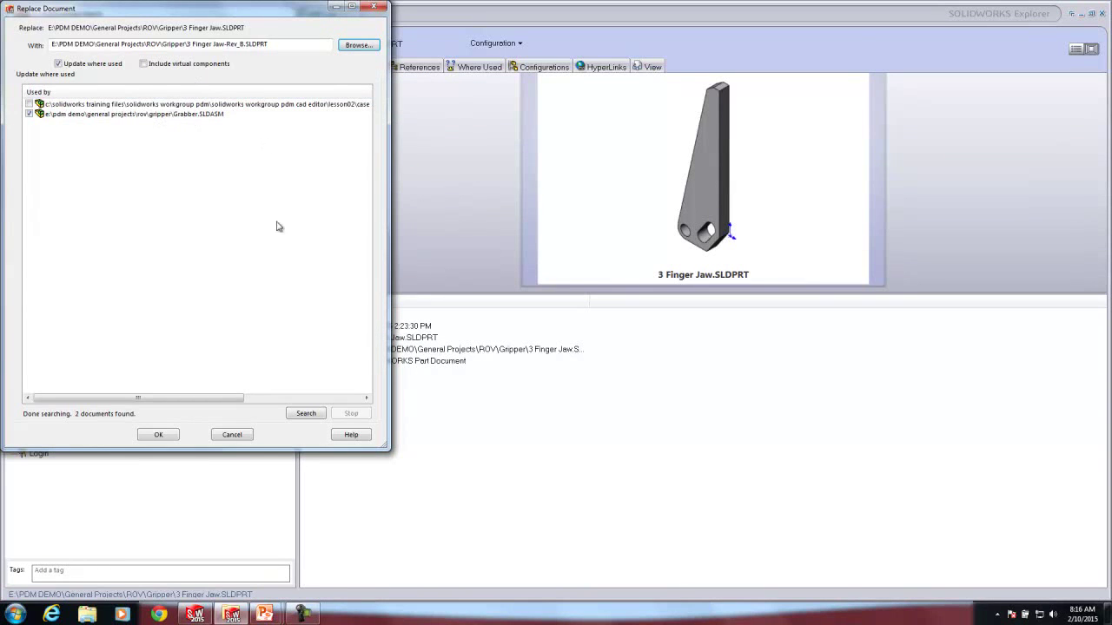
{"action": "left_click", "coordinate": [160, 436]}
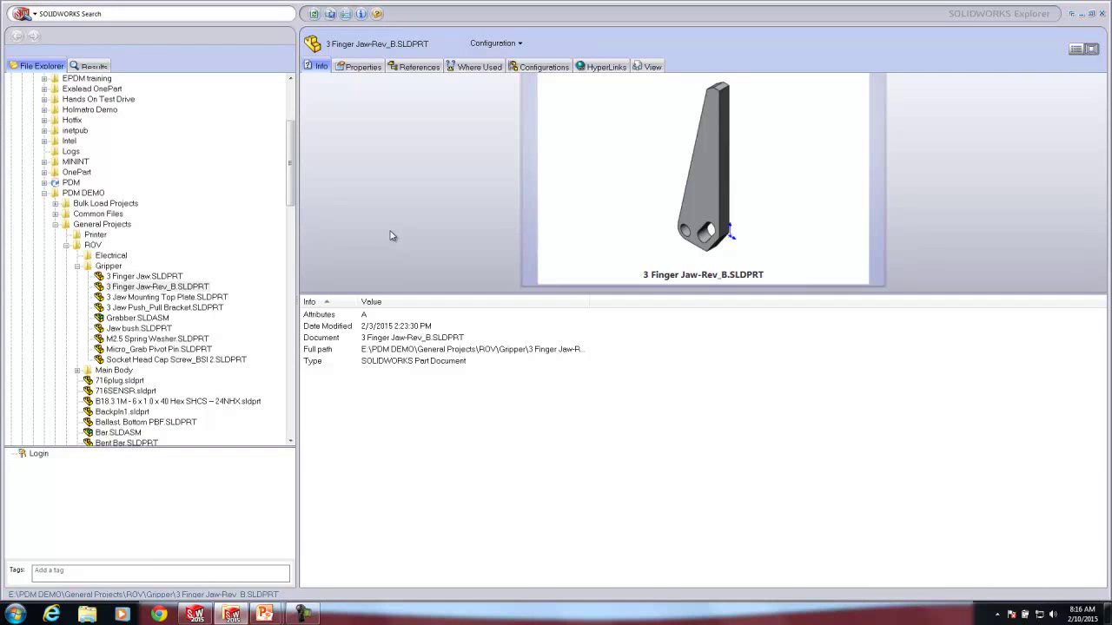
- Check the file locations searched for references and where-used in the options, leaving the settings as they are
{"action": "left_click", "coordinate": [346, 15]}
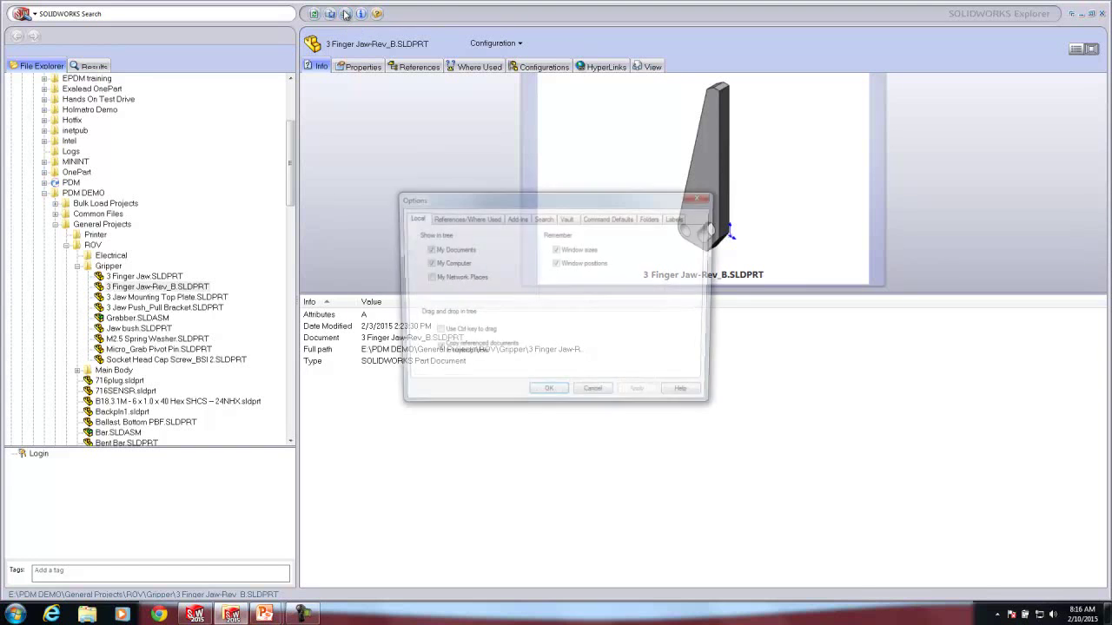
{"action": "left_click", "coordinate": [448, 219]}
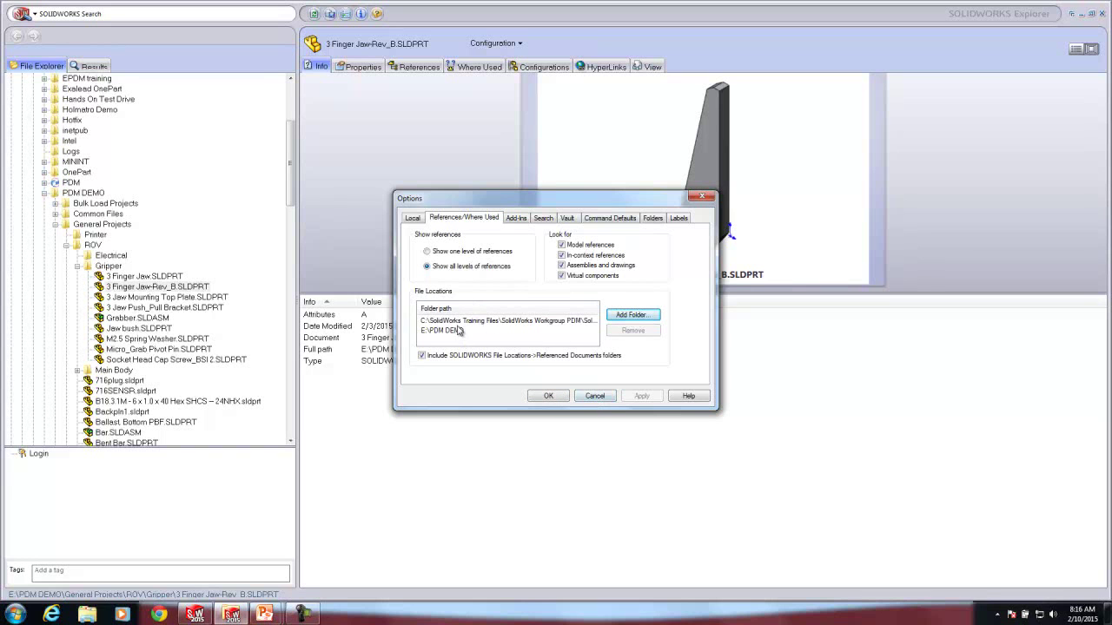
{"action": "left_click", "coordinate": [595, 397]}
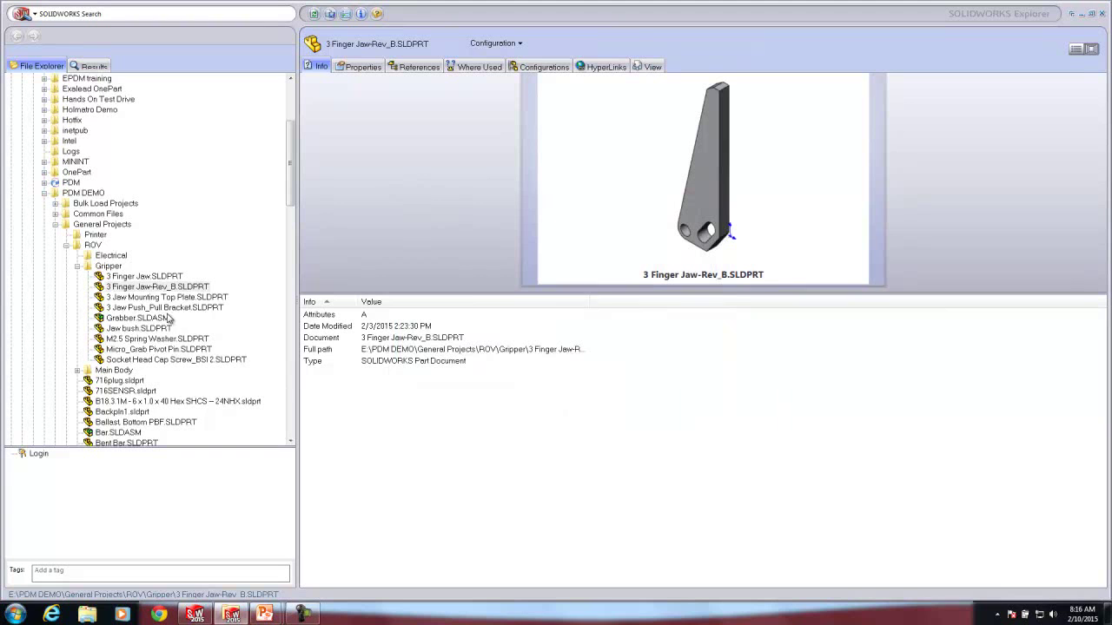
- Open Grabber.SLDASM in SOLIDWORKS and open its 3 Finger Jaw-Rev_B component as a separate part
{"action": "right_click", "coordinate": [160, 319]}
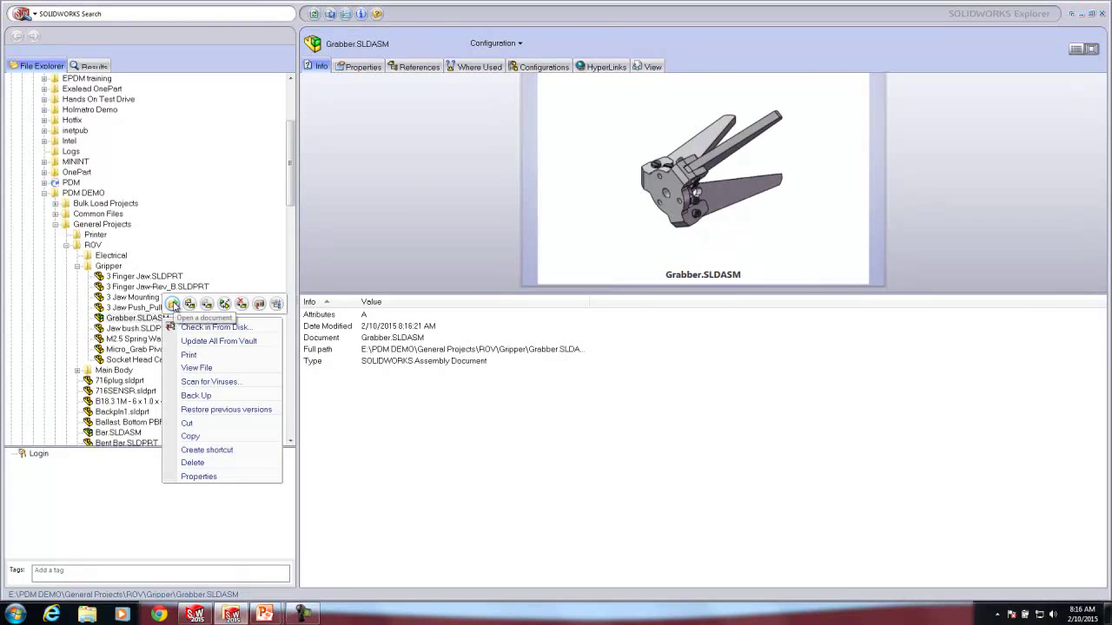
{"action": "left_click", "coordinate": [172, 305]}
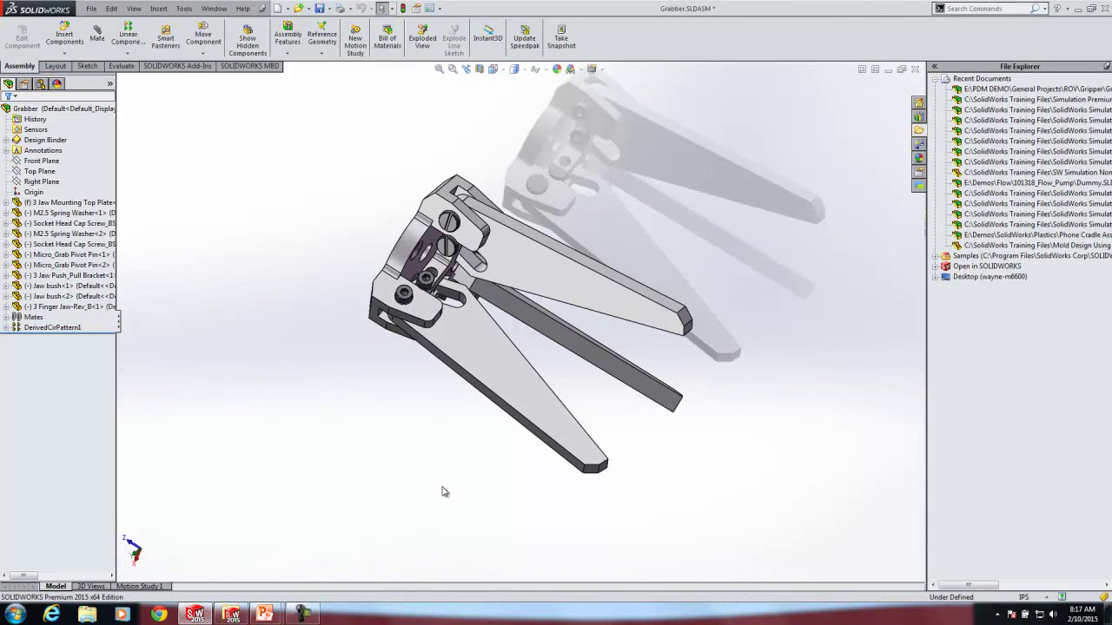
{"action": "left_click", "coordinate": [61, 307]}
{"action": "mouse_move", "coordinate": [405, 323]}
{"action": "left_mouse_down"}
{"action": "mouse_move", "coordinate": [486, 270]}
{"action": "mouse_move", "coordinate": [409, 322]}
{"action": "left_mouse_up"}
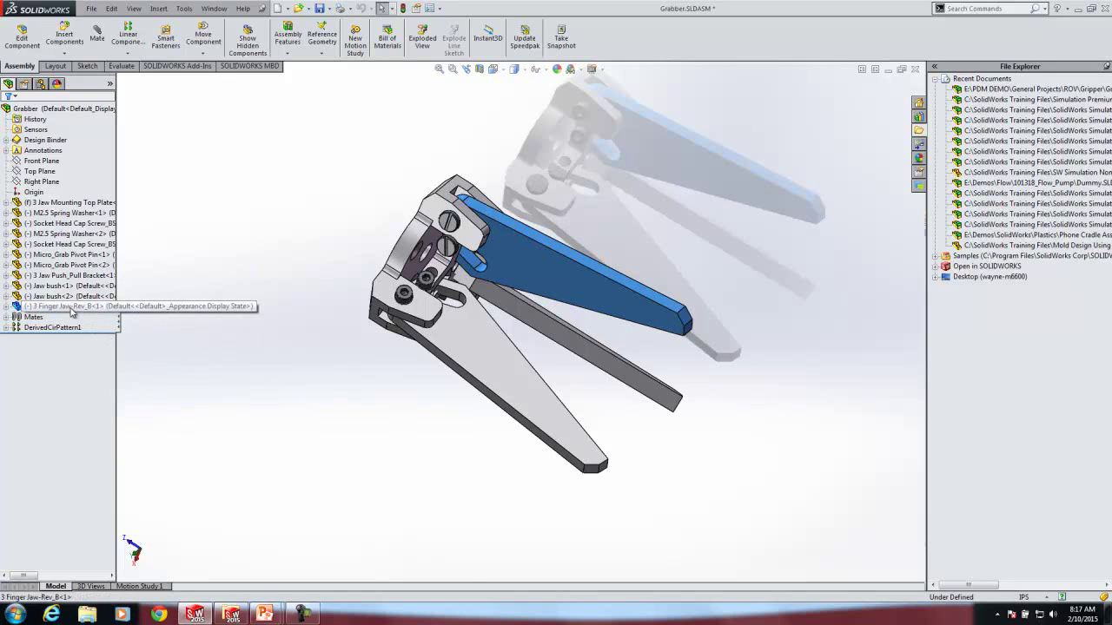
{"action": "right_click", "coordinate": [72, 311]}
{"action": "left_click", "coordinate": [85, 276]}
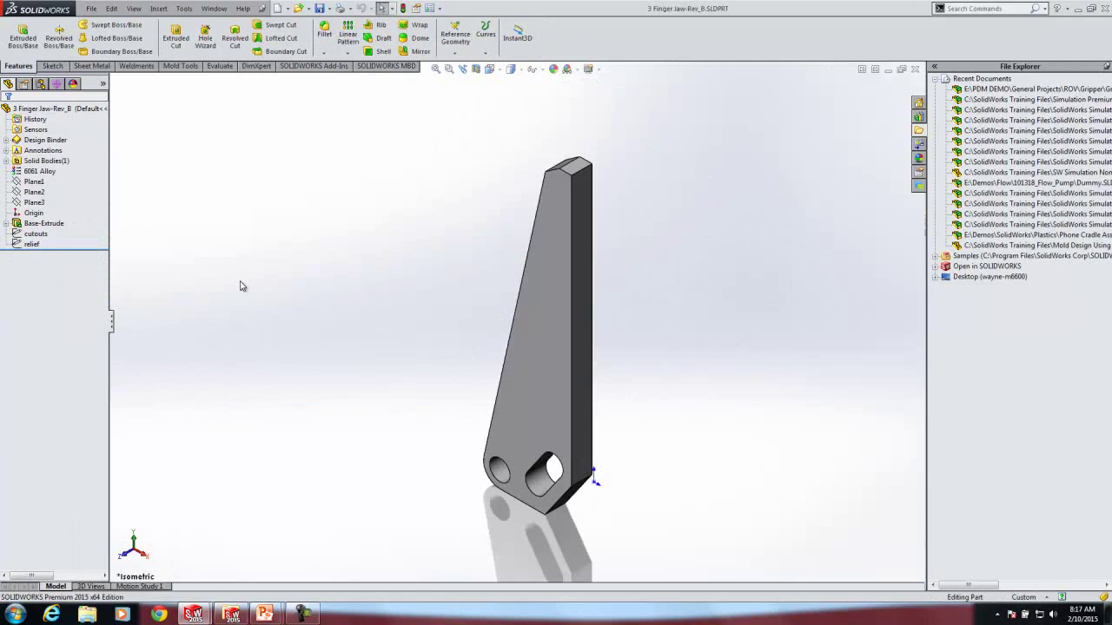
- Cut the cutouts sketch through all of the jaw with an Extruded Cut to form the teeth
{"action": "left_click", "coordinate": [36, 234]}
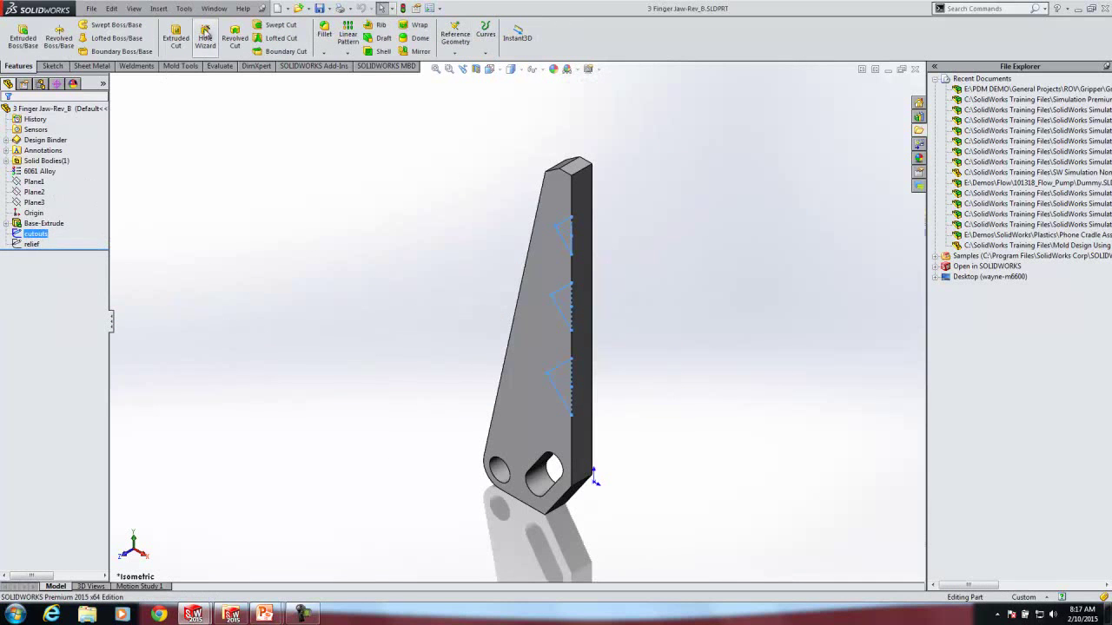
{"action": "left_click", "coordinate": [175, 36]}
{"action": "left_click", "coordinate": [60, 183]}
{"action": "left_click", "coordinate": [48, 197]}
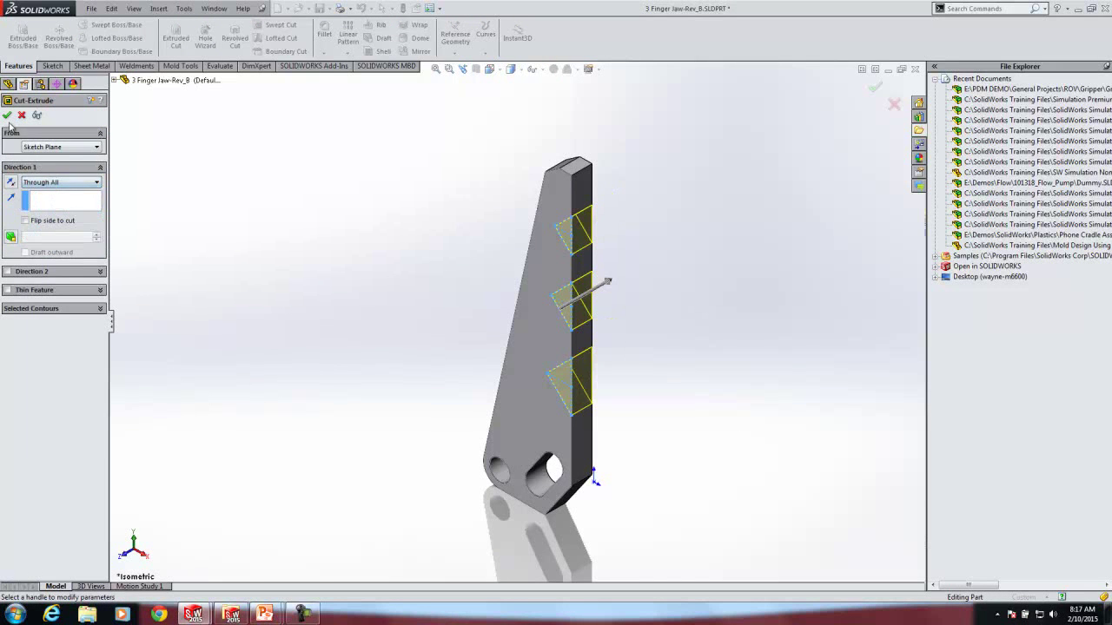
{"action": "left_click", "coordinate": [7, 115]}
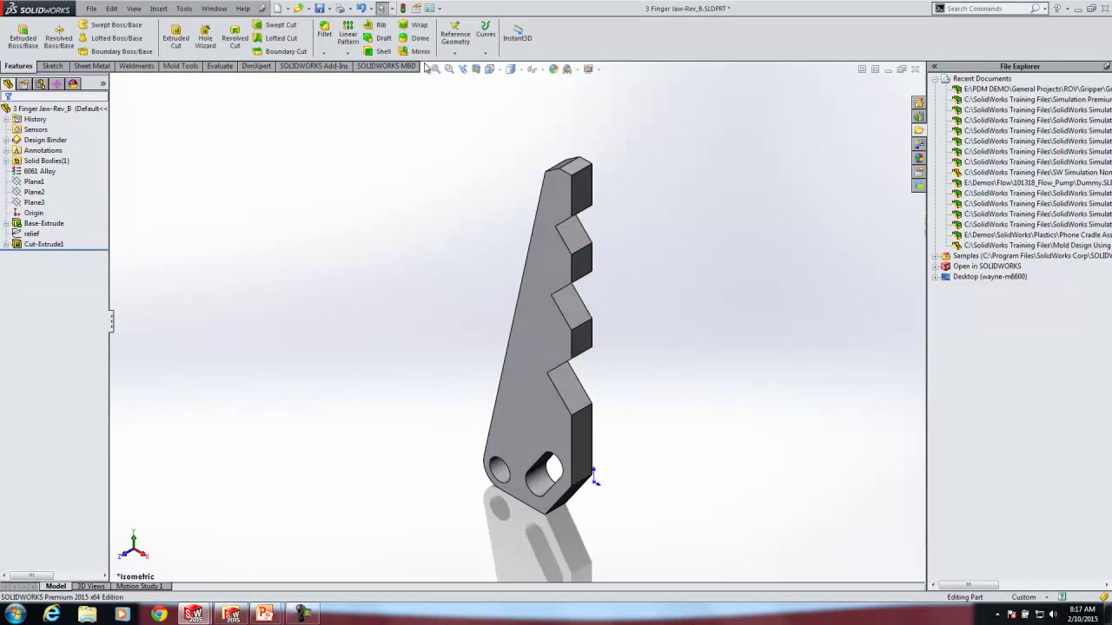
- Save and close the 3 Finger Jaw-Rev_B part, then save and close the Grabber assembly
{"action": "left_click", "coordinate": [319, 8]}
{"action": "left_click", "coordinate": [916, 68]}
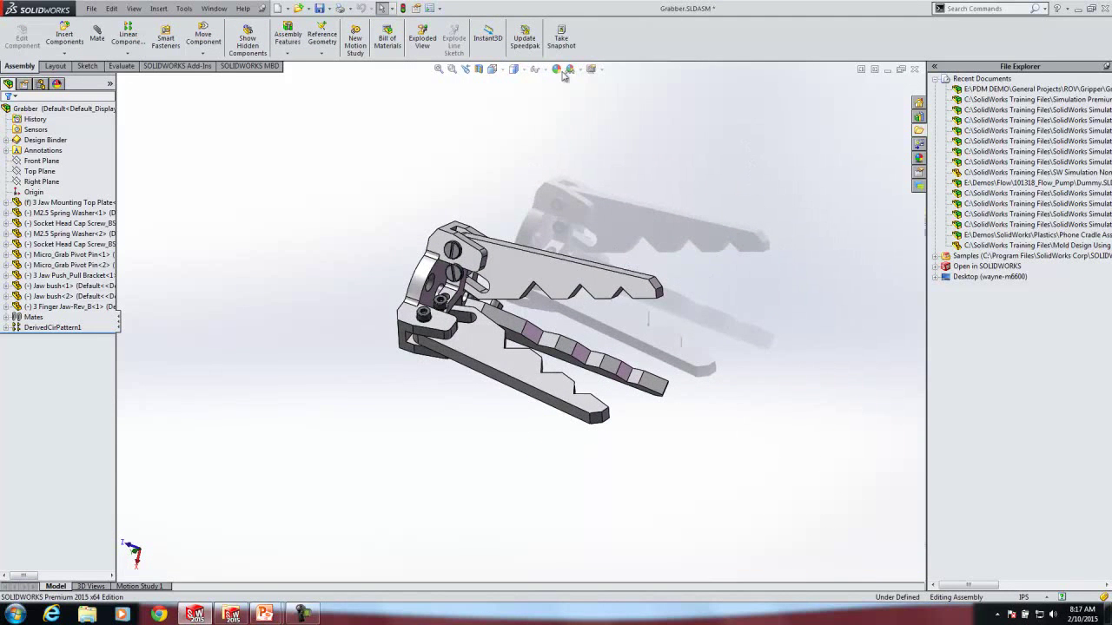
{"action": "left_click", "coordinate": [321, 7]}
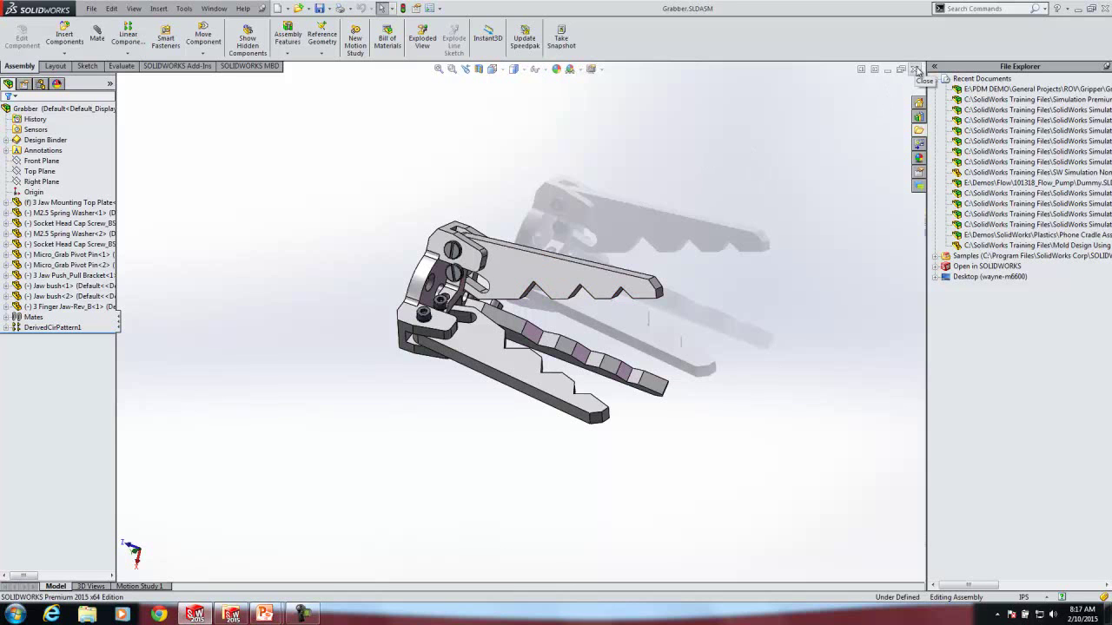
{"action": "left_click", "coordinate": [917, 70]}
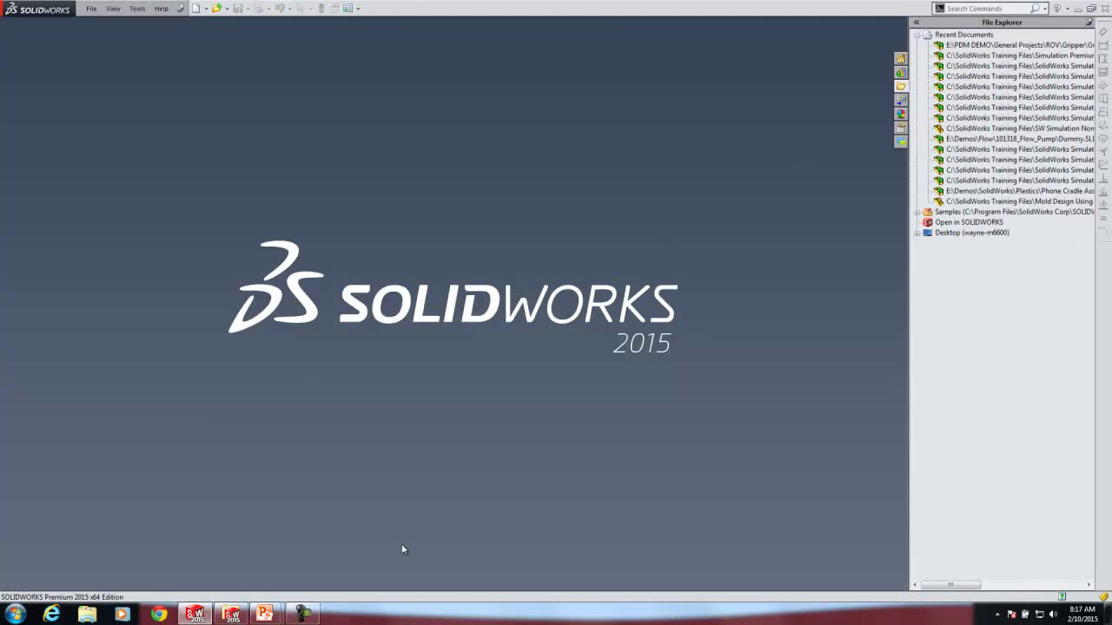
- Switch to SOLIDWORKS Explorer and check where Grabber.SLDASM is used, looking at the MiniGrab Assembly entries and their paths
{"action": "left_click", "coordinate": [231, 614]}
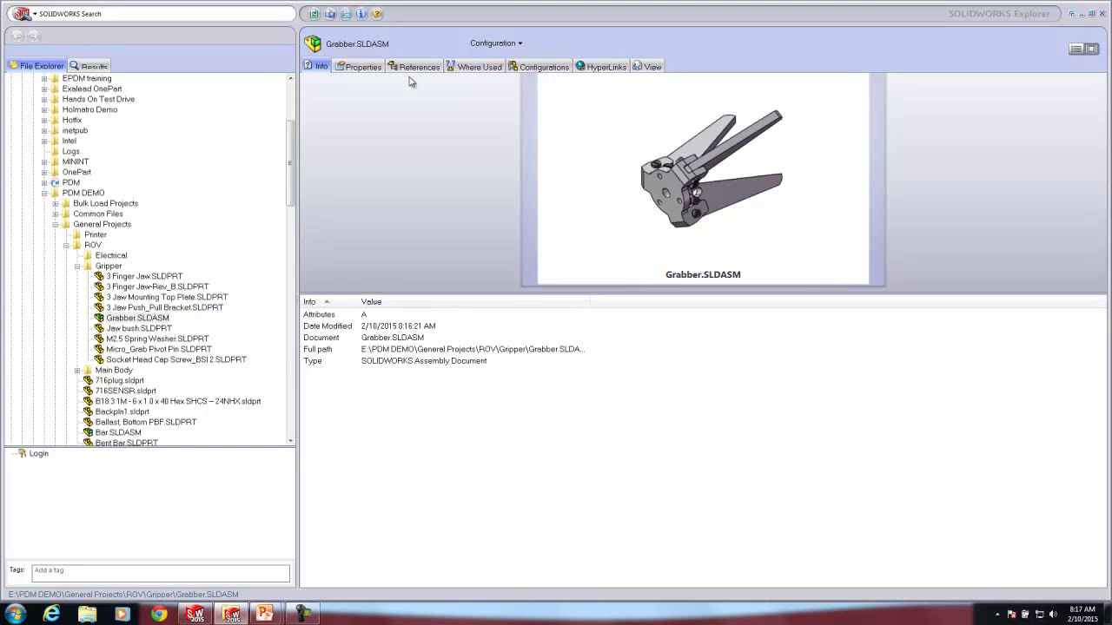
{"action": "left_click", "coordinate": [480, 67]}
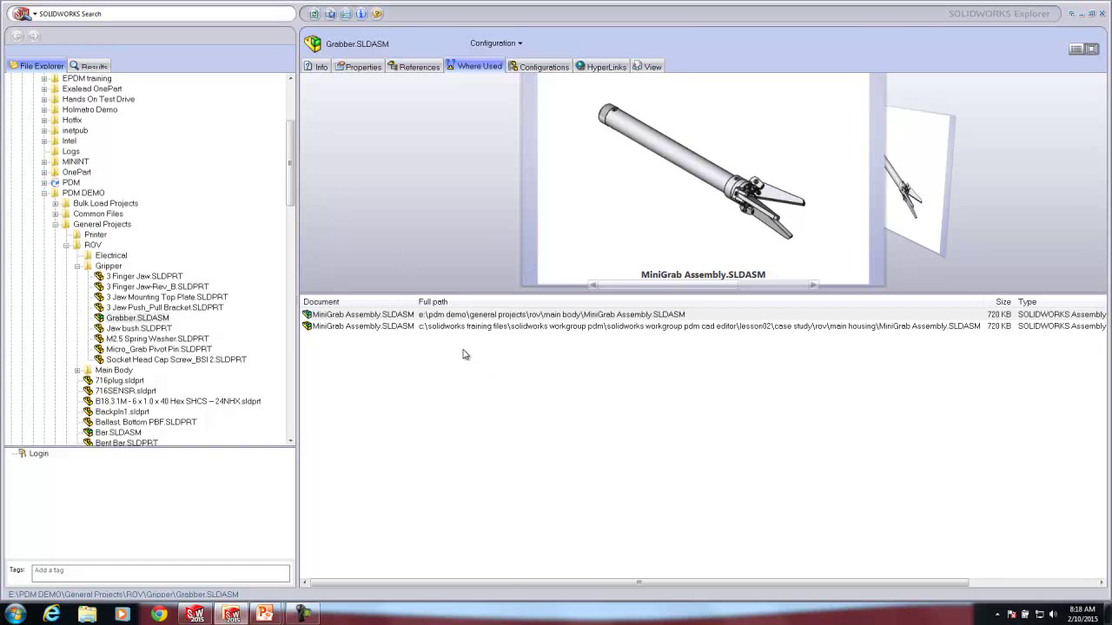
{"action": "left_click", "coordinate": [385, 317]}
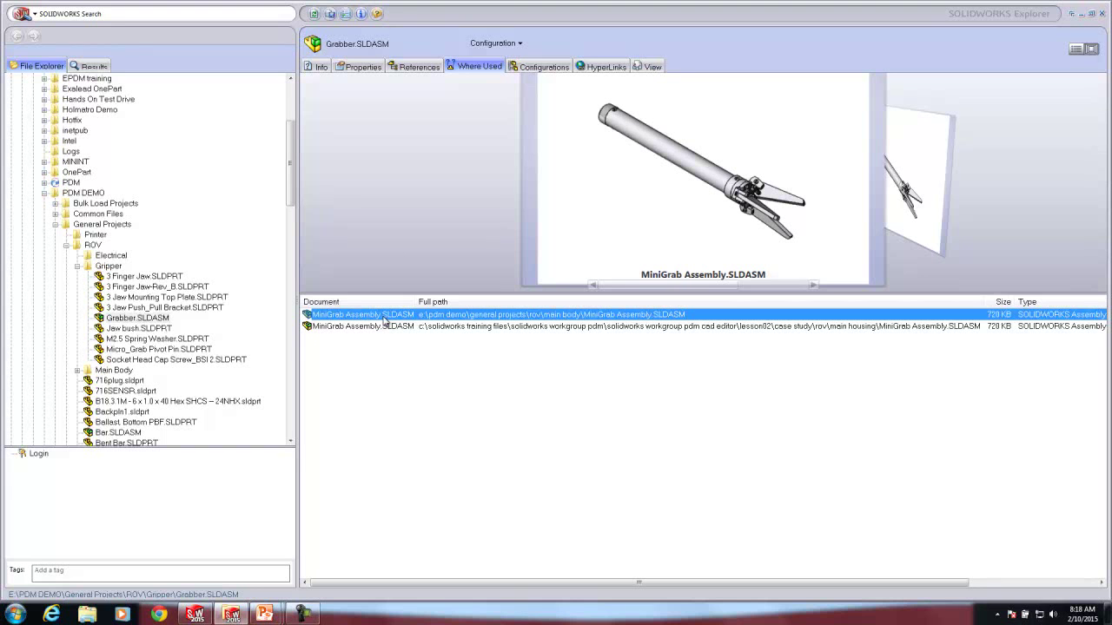
{"action": "right_click", "coordinate": [385, 320]}
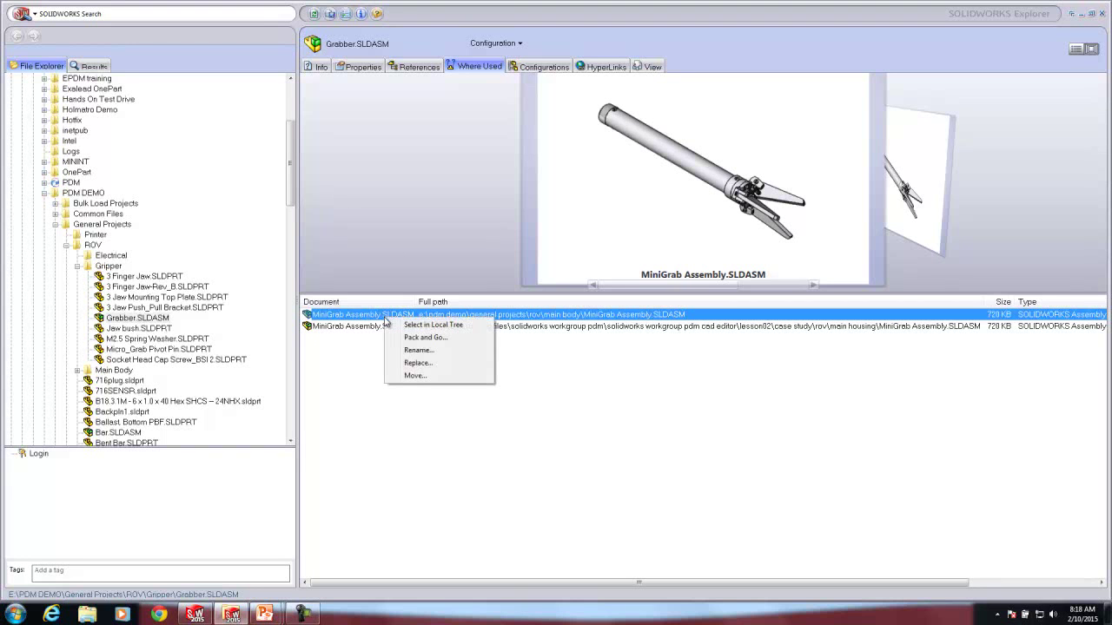
{"action": "left_click", "coordinate": [357, 358]}
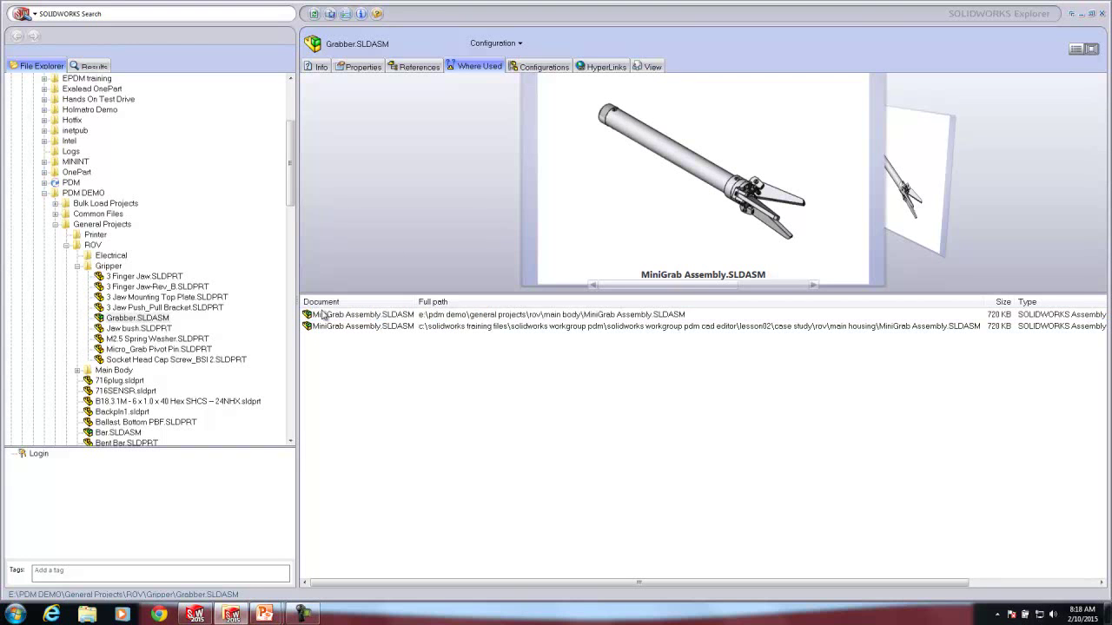
{"action": "left_click", "coordinate": [324, 318]}
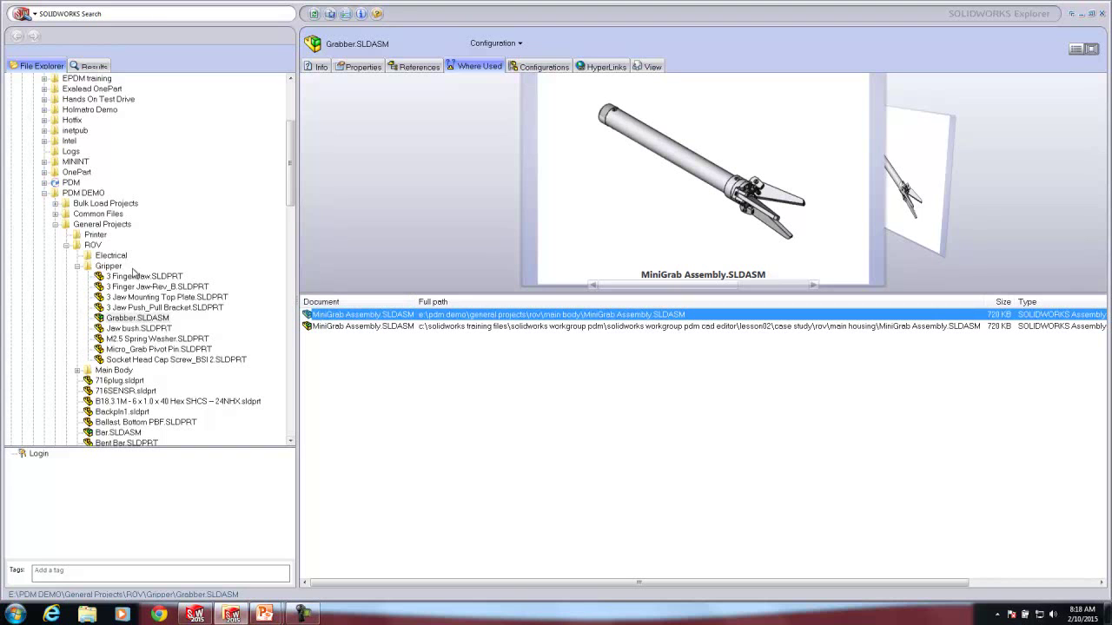
{"action": "left_click", "coordinate": [396, 337]}
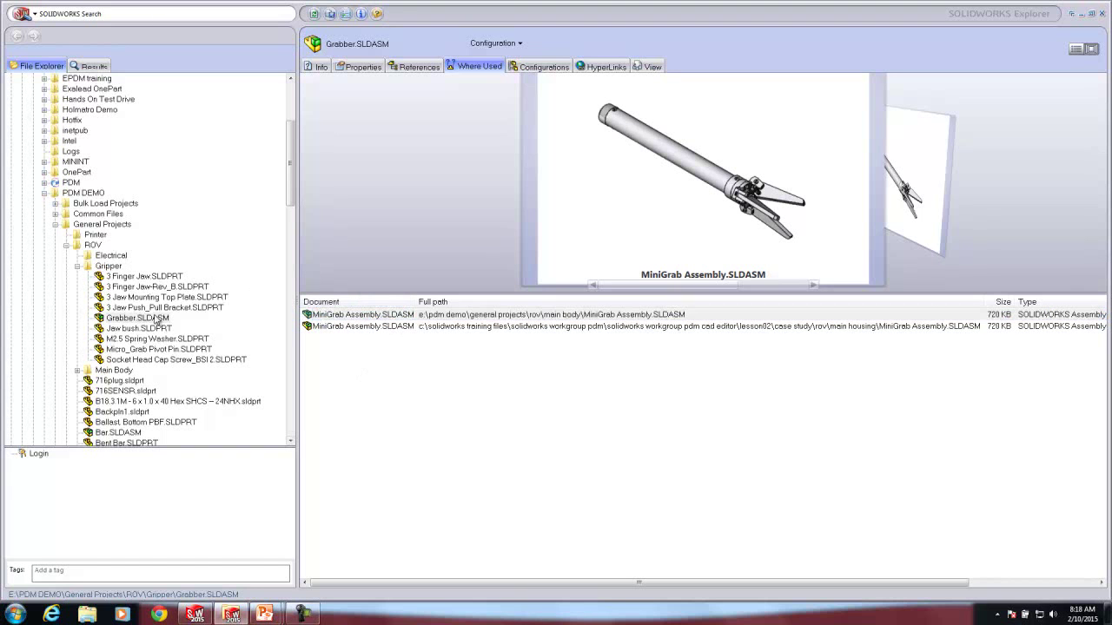
- Select Seabotix LBV150.SLDASM in the ROV folder and review its references through to the Grabber assembly's parts
{"action": "left_click", "coordinate": [66, 246]}
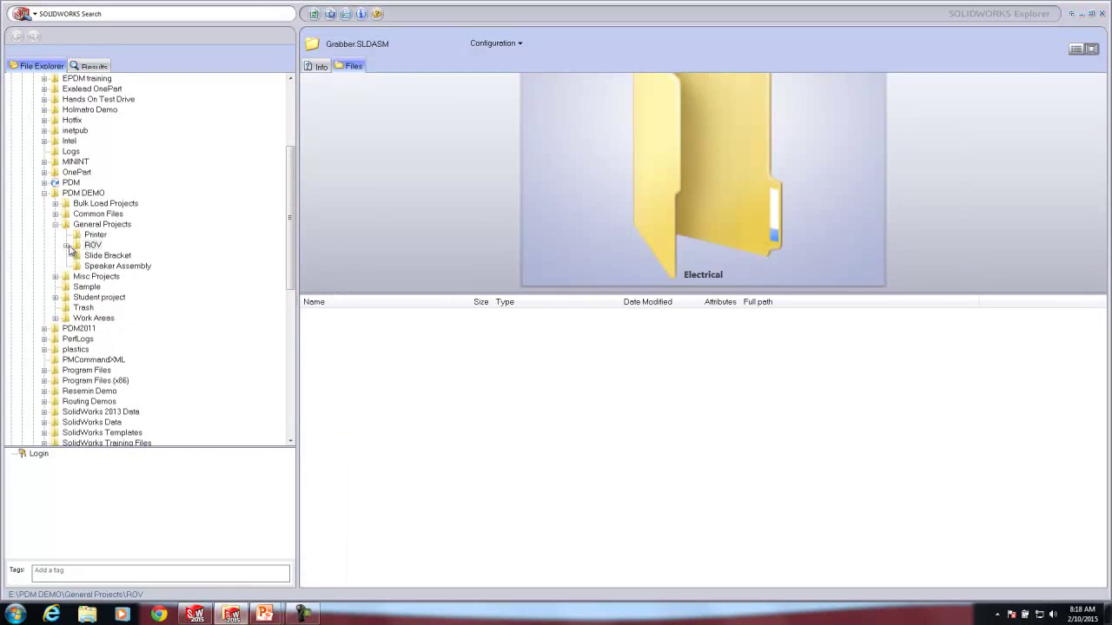
{"action": "left_click", "coordinate": [66, 246]}
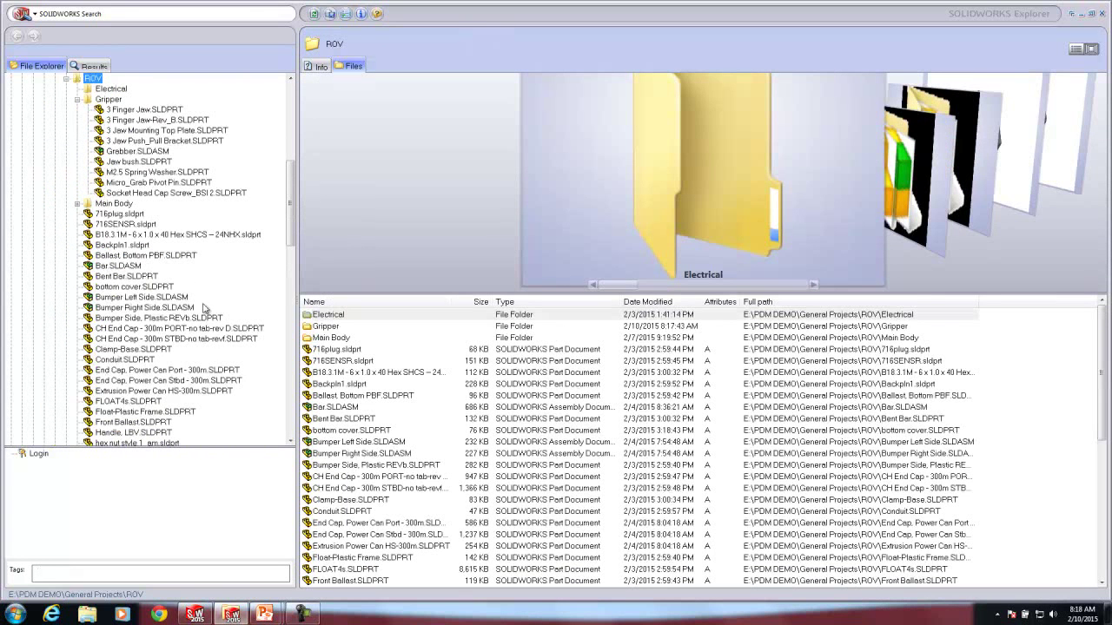
{"action": "scroll", "coordinate": [201, 364], "scroll_direction": "down", "scroll_amount": 2}
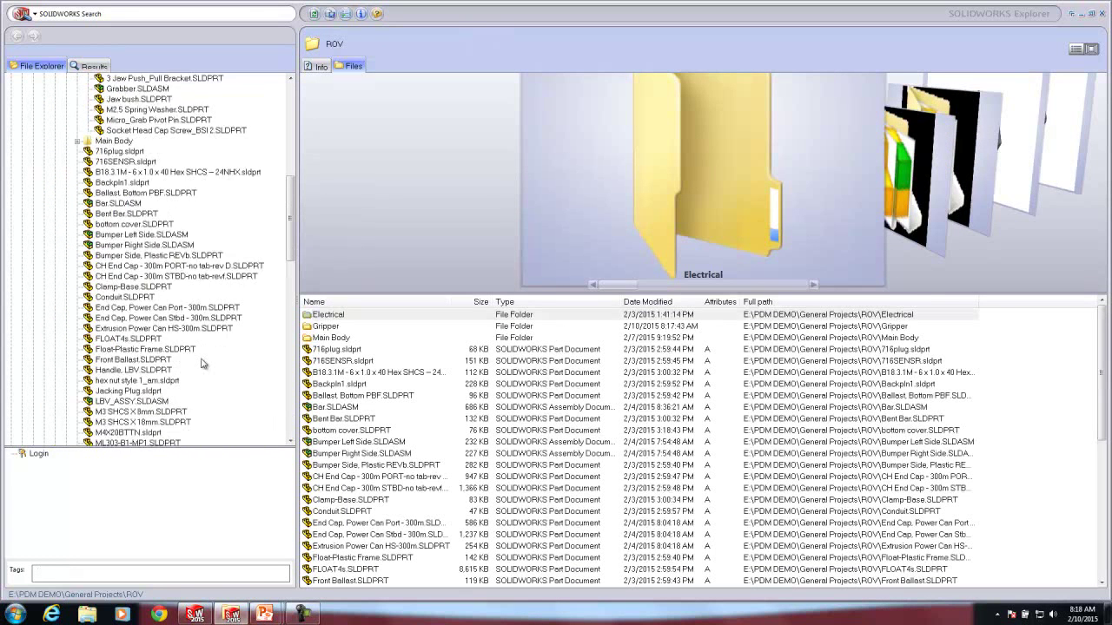
{"action": "scroll", "coordinate": [201, 363], "scroll_direction": "down", "scroll_amount": 8}
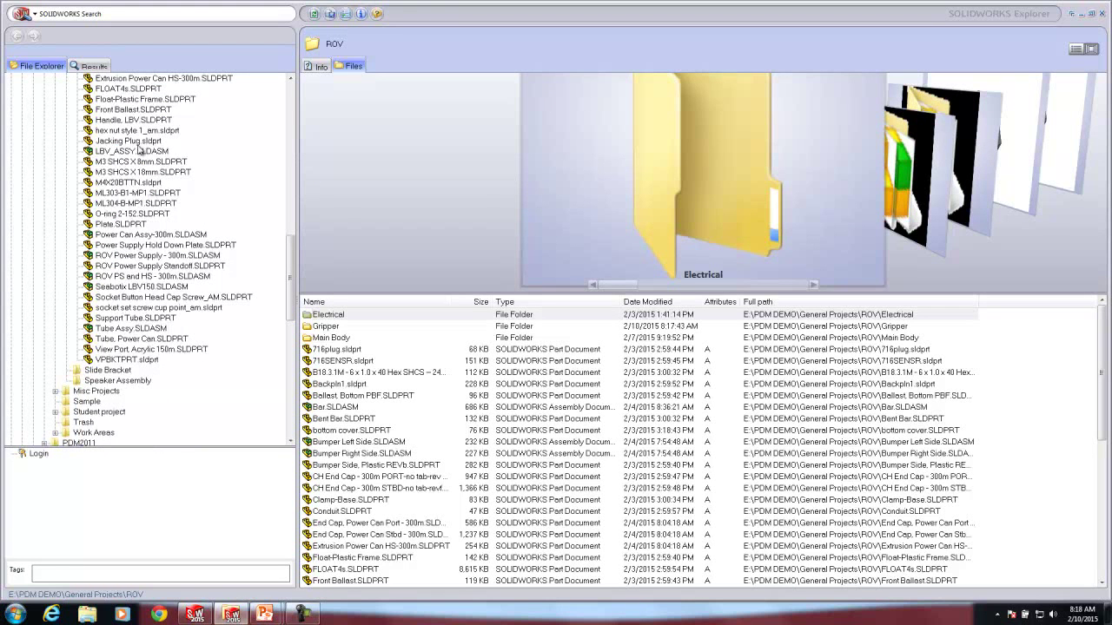
{"action": "left_click", "coordinate": [138, 287]}
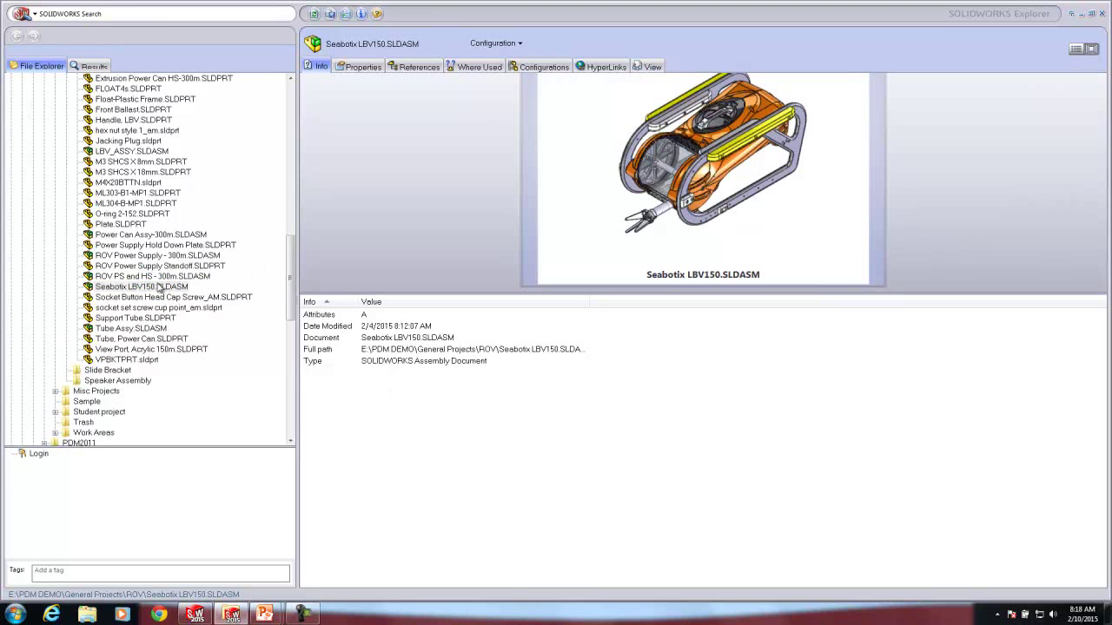
{"action": "left_click", "coordinate": [415, 67]}
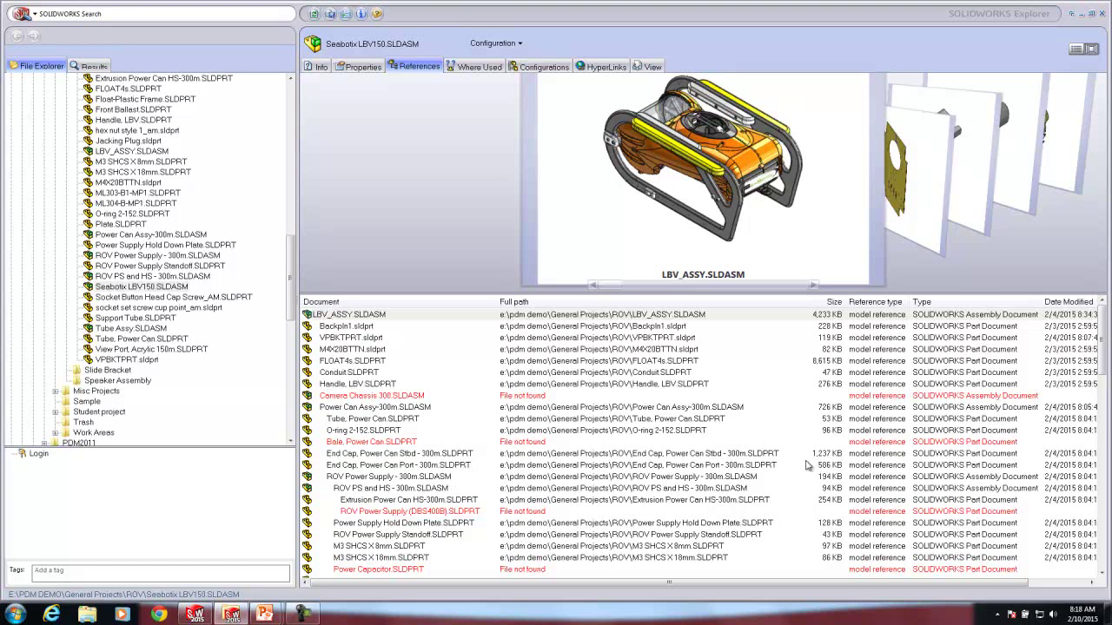
{"action": "left_click_drag", "start_coordinate": [1102, 365], "coordinate": [1102, 460]}
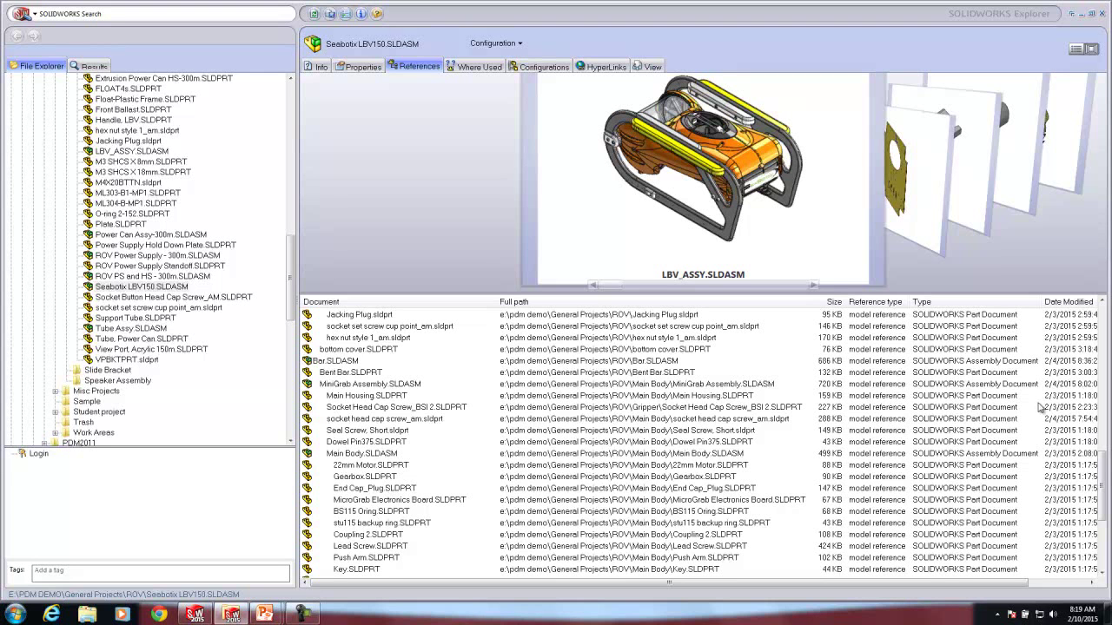
{"action": "scroll", "coordinate": [1098, 483], "scroll_direction": "down", "scroll_amount": 5}
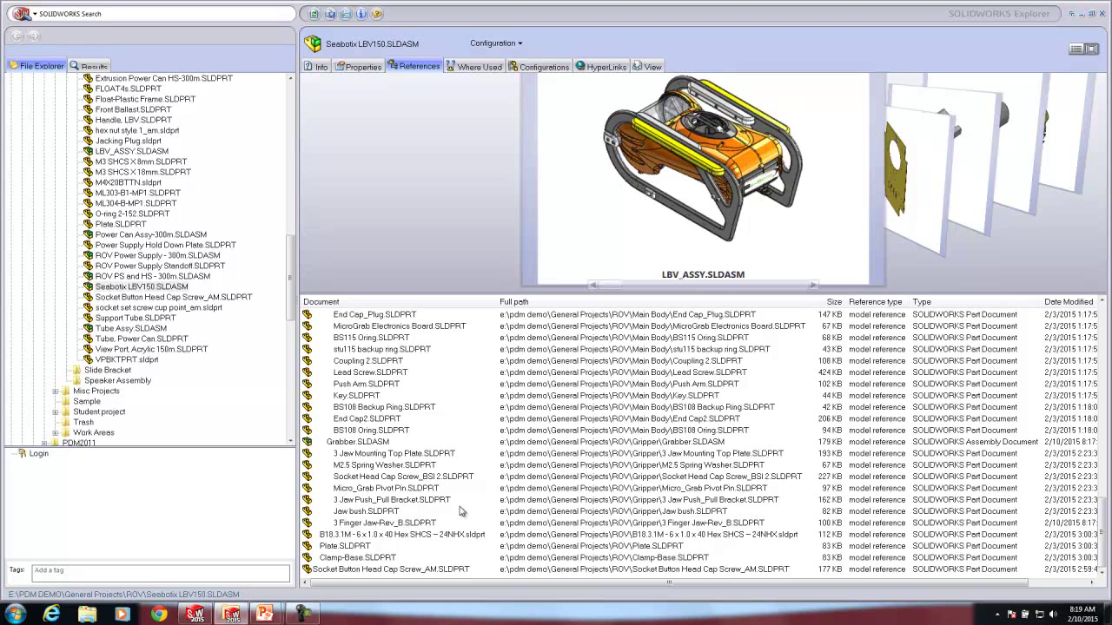
- Open Seabotix LBV150.SLDASM in SOLIDWORKS to inspect the gripper's jaws, and close it without saving
{"action": "left_click", "coordinate": [174, 289]}
{"action": "left_click", "coordinate": [185, 275]}
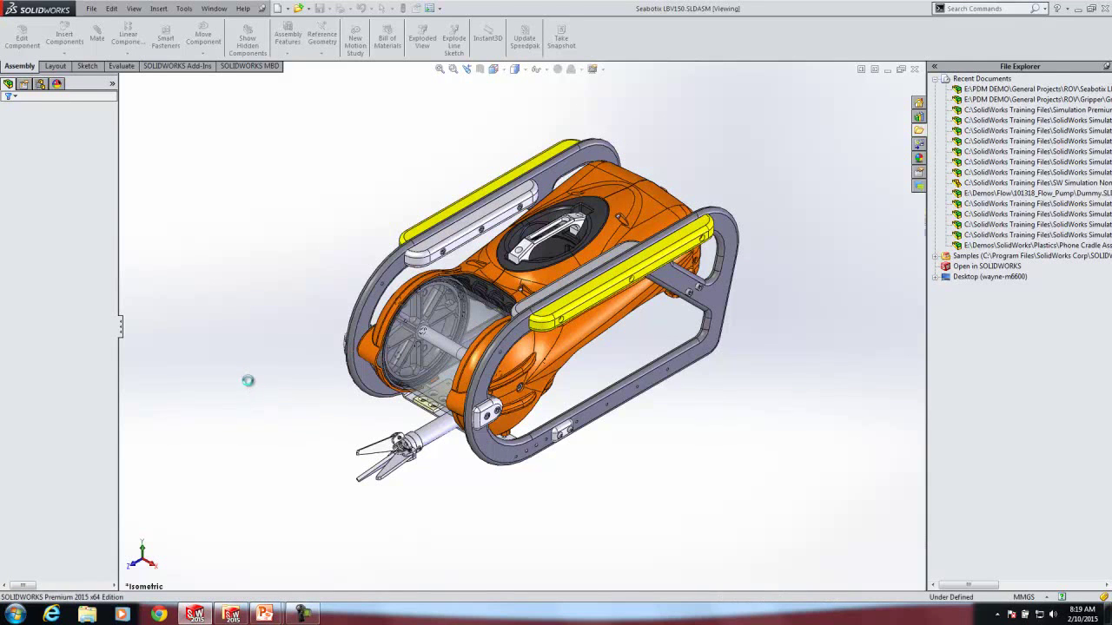
{"action": "key", "text": "ctrl+7"}
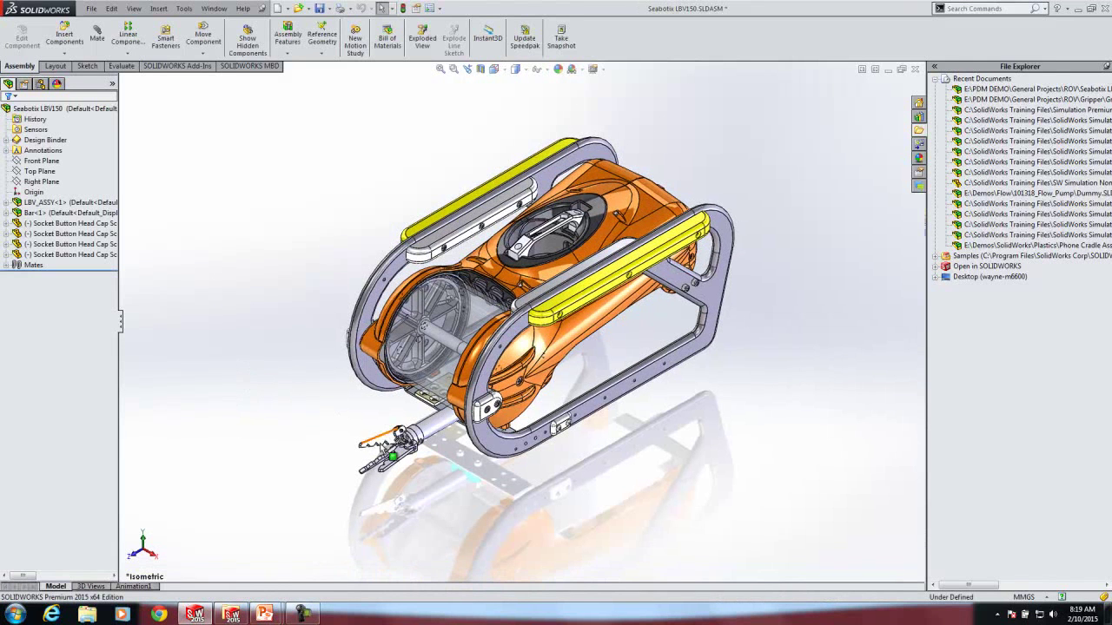
{"action": "scroll", "coordinate": [383, 425], "scroll_direction": "down", "scroll_amount": 4}
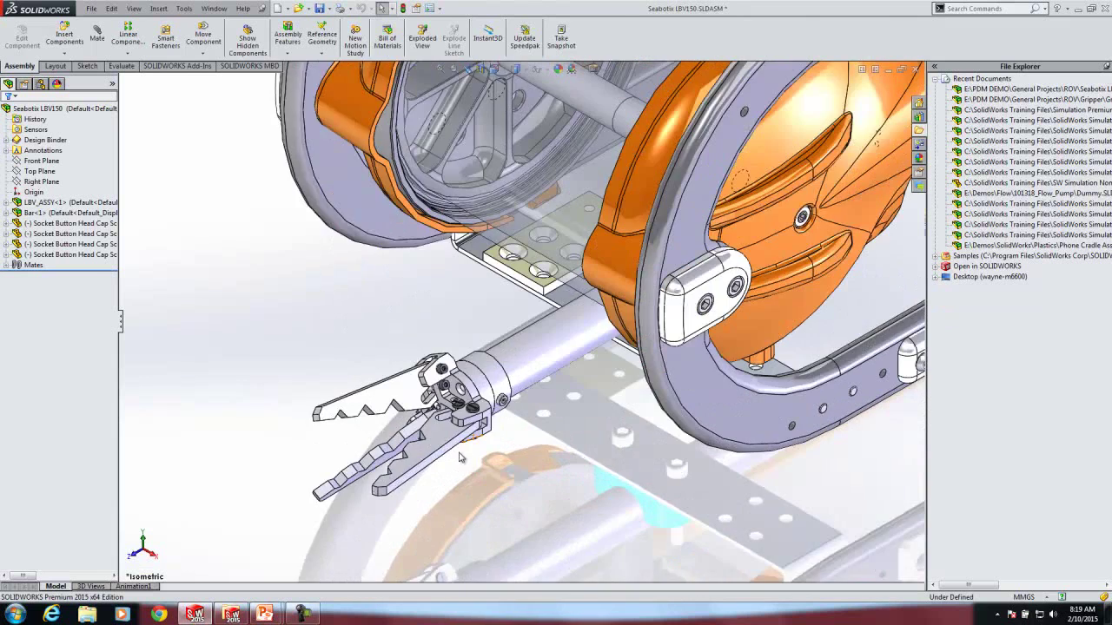
{"action": "scroll", "coordinate": [451, 443], "scroll_direction": "up", "scroll_amount": 3}
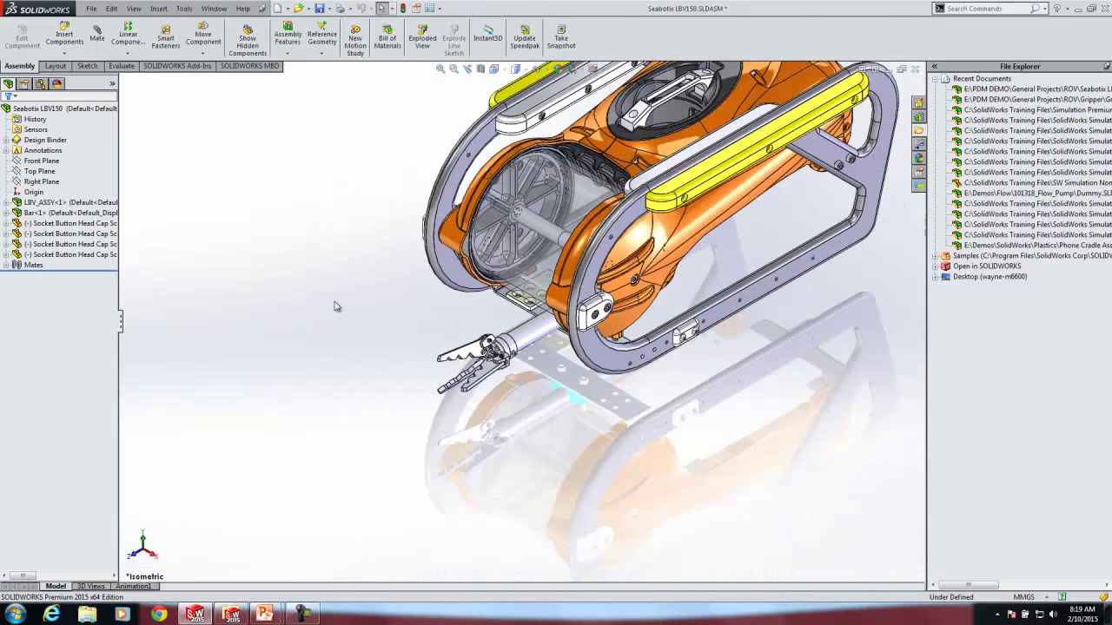
{"action": "left_click", "coordinate": [916, 68]}
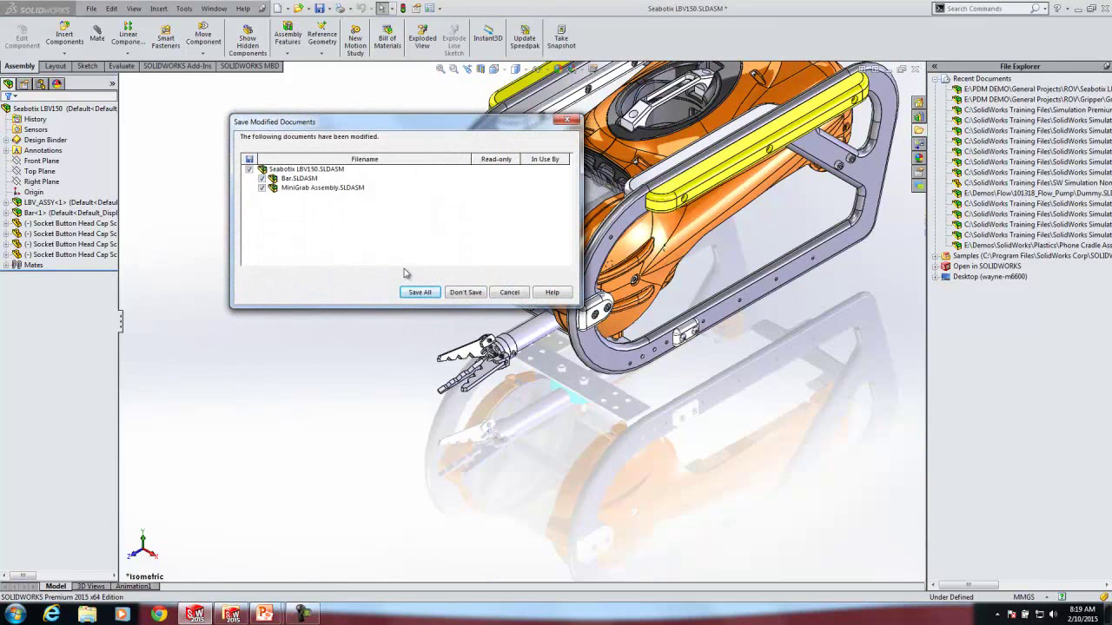
{"action": "left_click", "coordinate": [467, 293]}
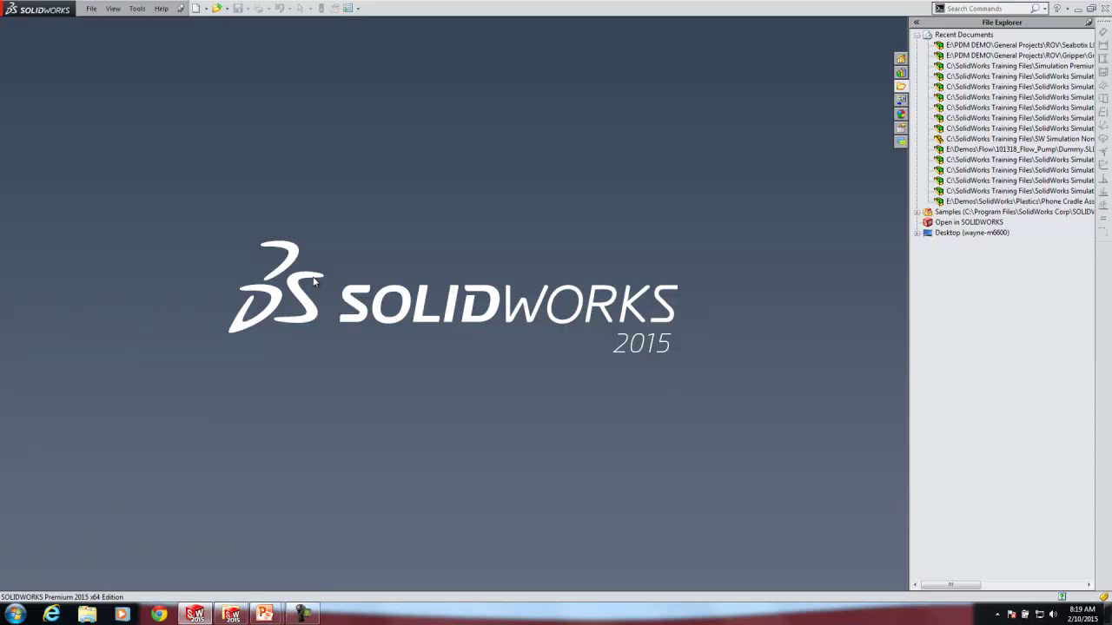
- Switch to SOLIDWORKS Explorer and select tool vise.SLDASM under SolidWorks Workgroup PDM CAD Editor\Lesson02\Exercises\Tool Vise on the C: drive
{"action": "left_click", "coordinate": [87, 614]}
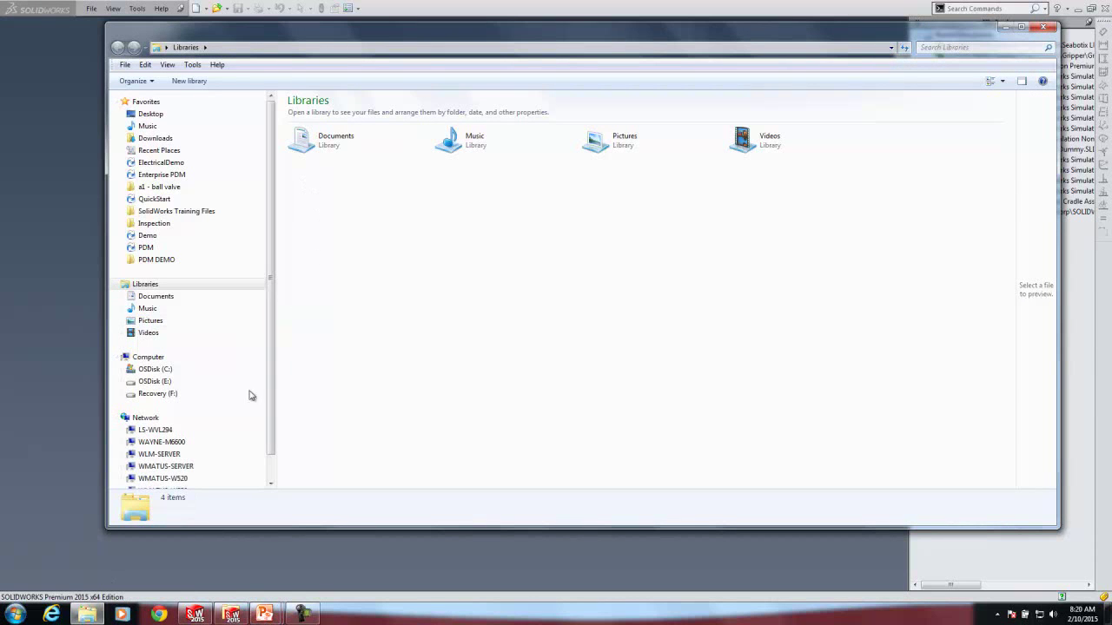
{"action": "left_click", "coordinate": [229, 615]}
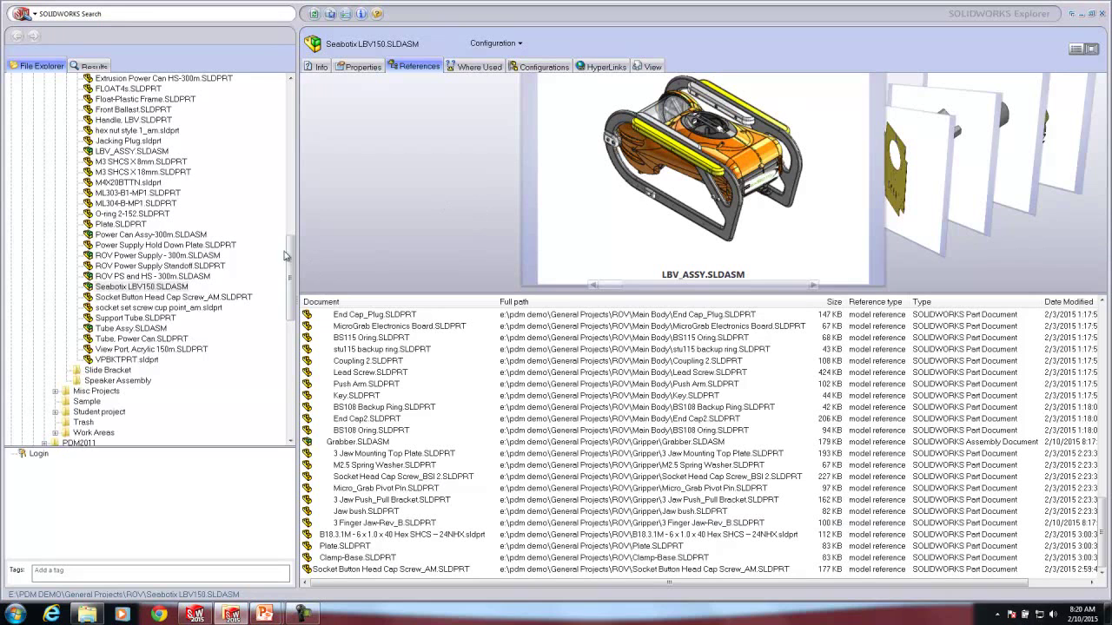
{"action": "left_click_drag", "start_coordinate": [294, 262], "coordinate": [311, 116]}
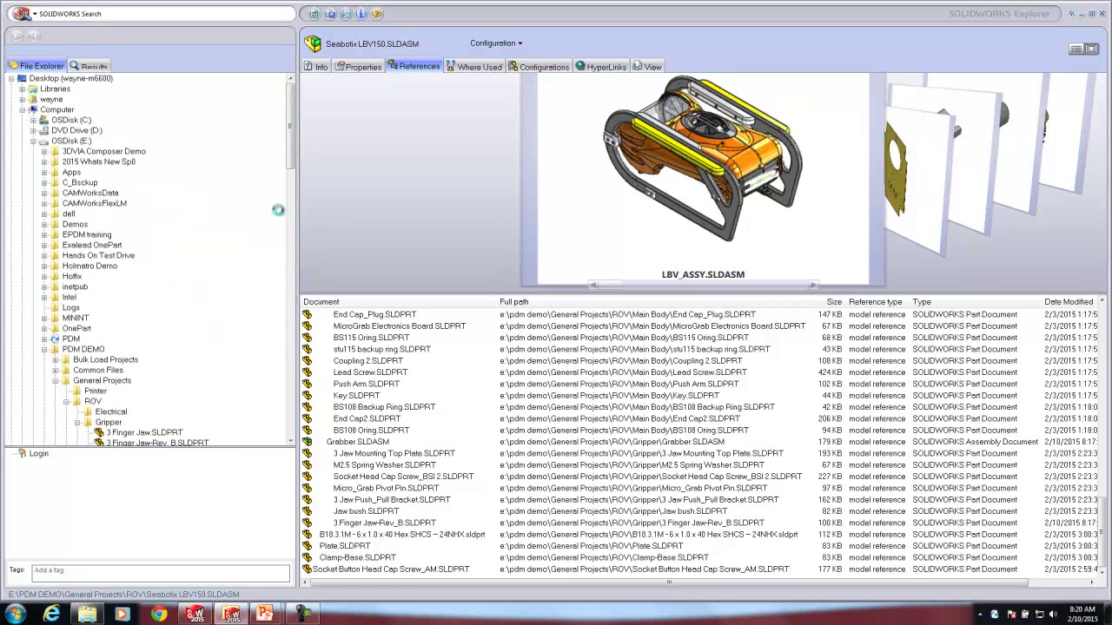
{"action": "left_click", "coordinate": [33, 120]}
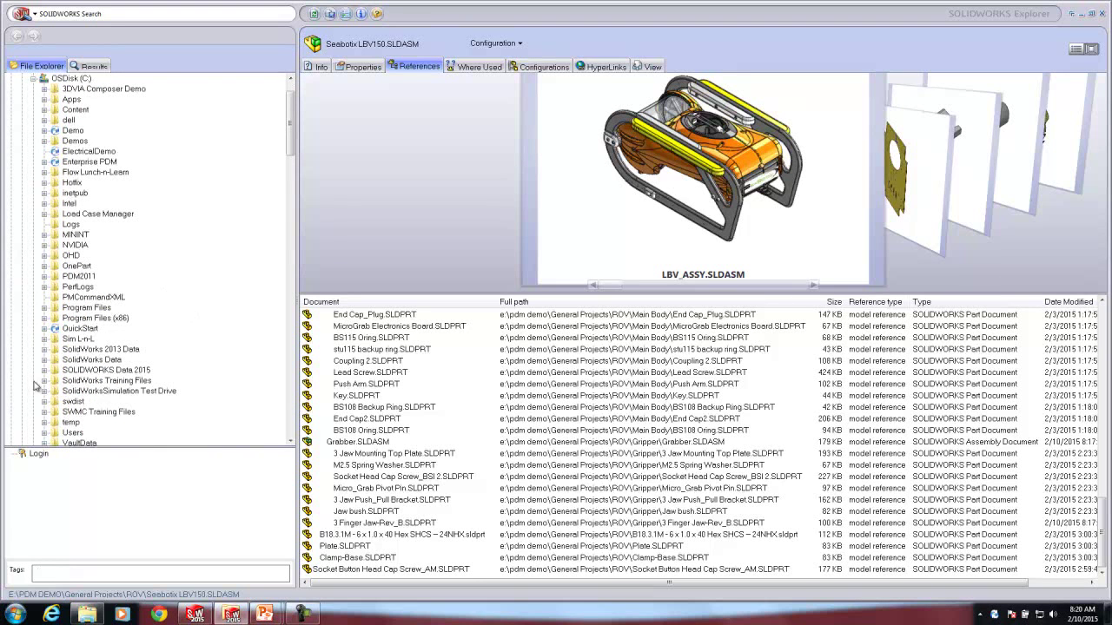
{"action": "left_click", "coordinate": [44, 381]}
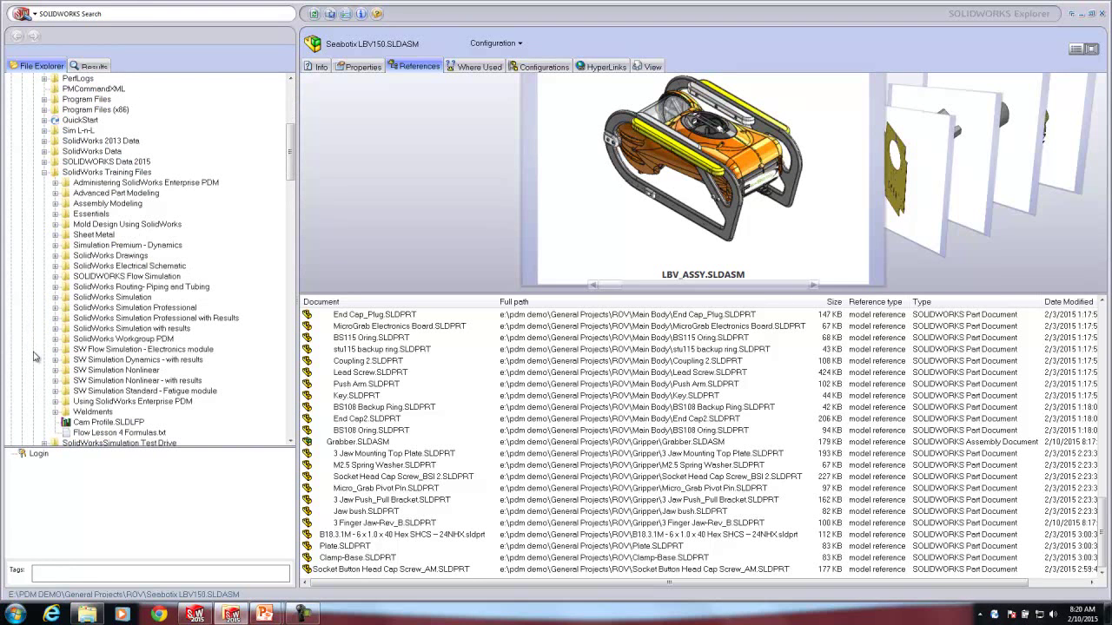
{"action": "left_click", "coordinate": [55, 338]}
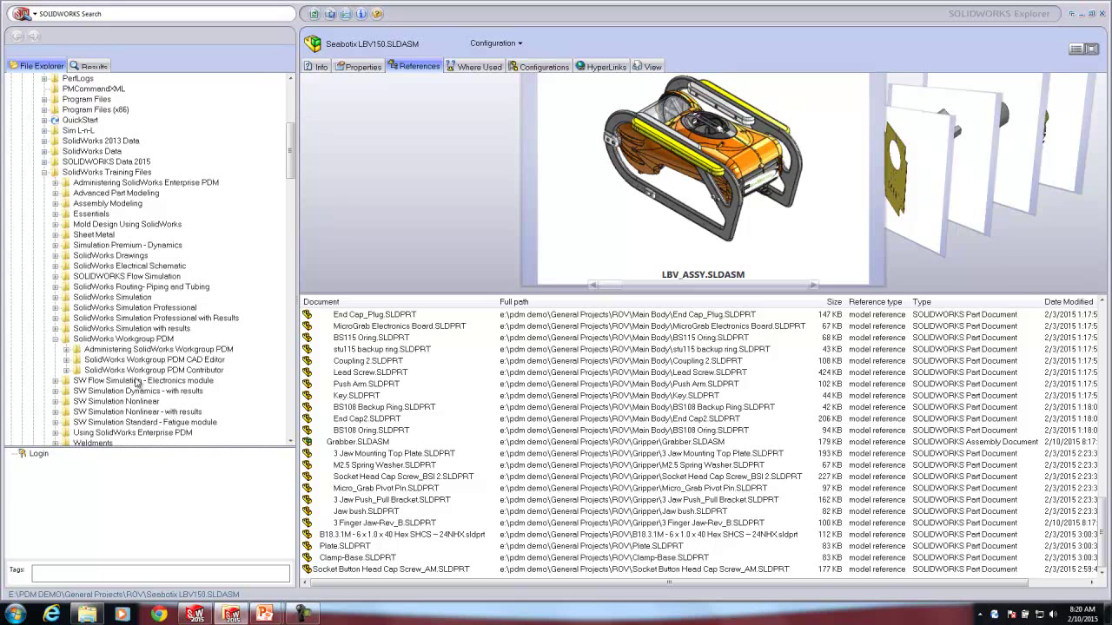
{"action": "left_click", "coordinate": [67, 360]}
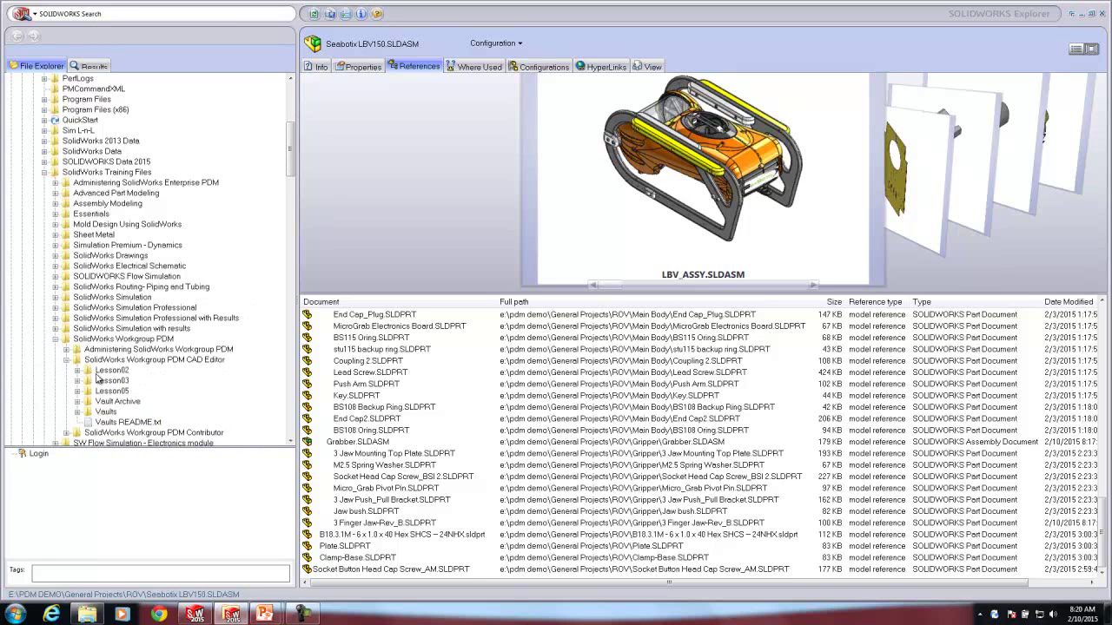
{"action": "left_click", "coordinate": [77, 370]}
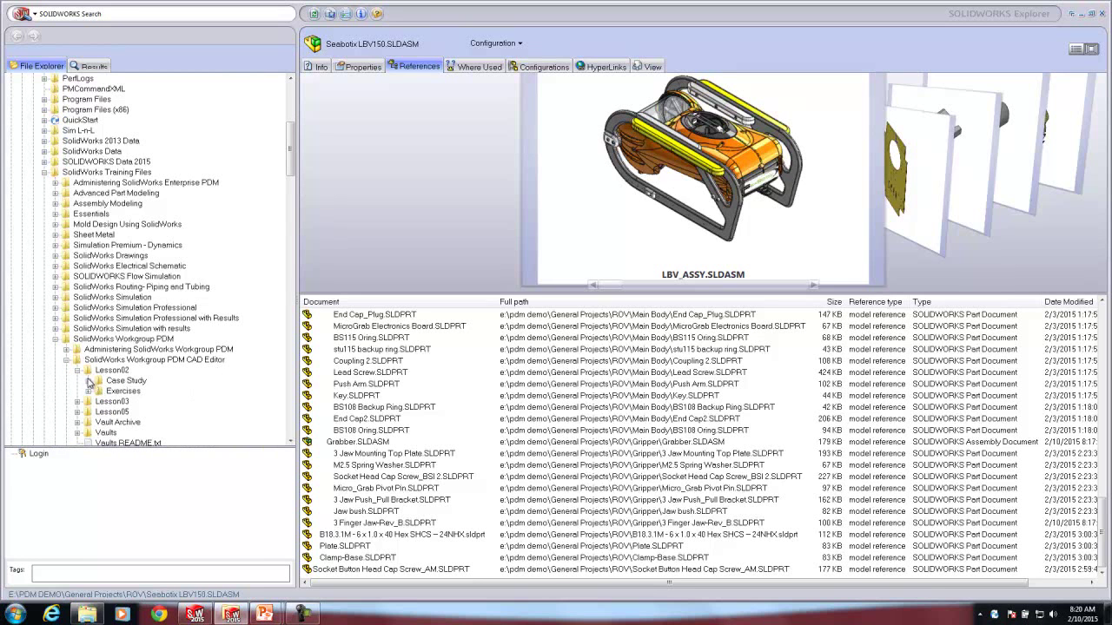
{"action": "left_click", "coordinate": [88, 391]}
{"action": "left_click", "coordinate": [99, 403]}
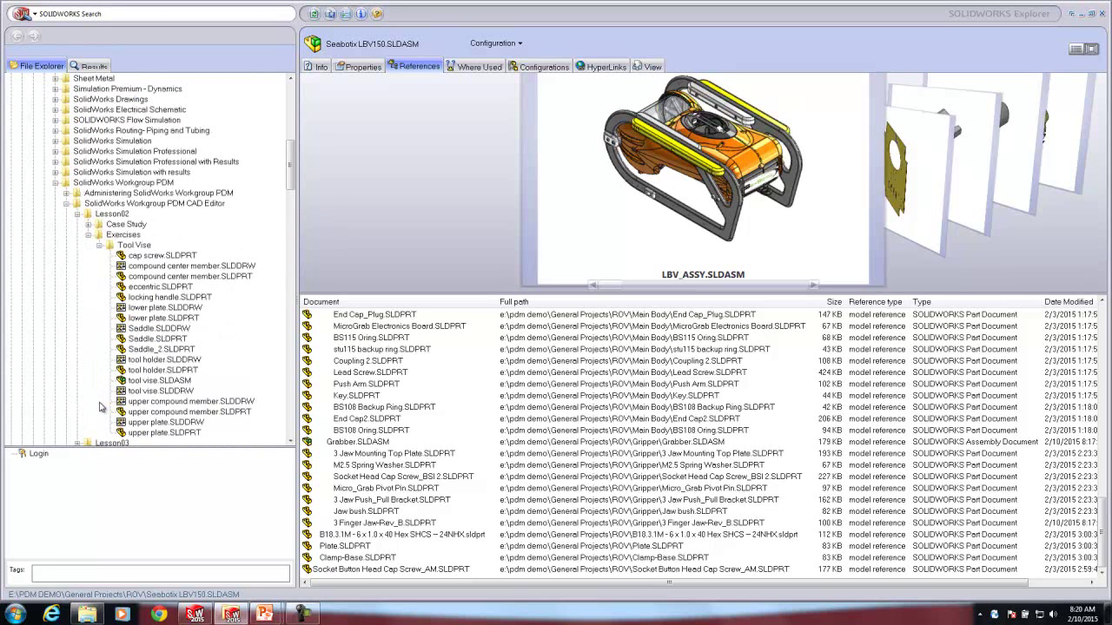
{"action": "left_click", "coordinate": [158, 382]}
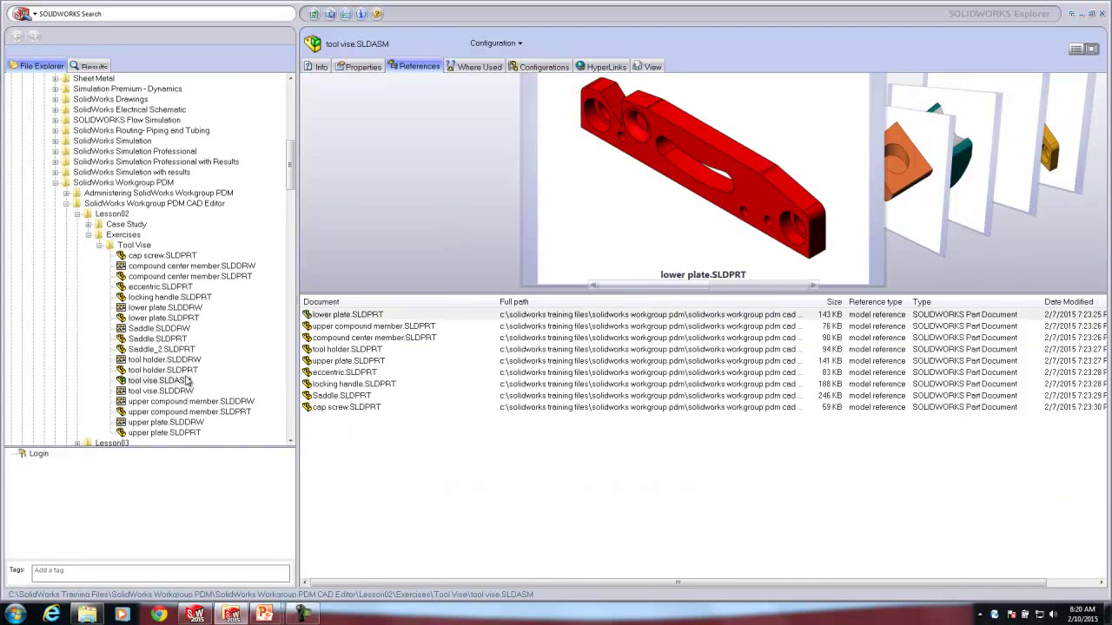
- Start Pack and Go for tool vise.SLDASM, include its drawings, and widen the In Folder and Save To Name columns
{"action": "right_click", "coordinate": [181, 388]}
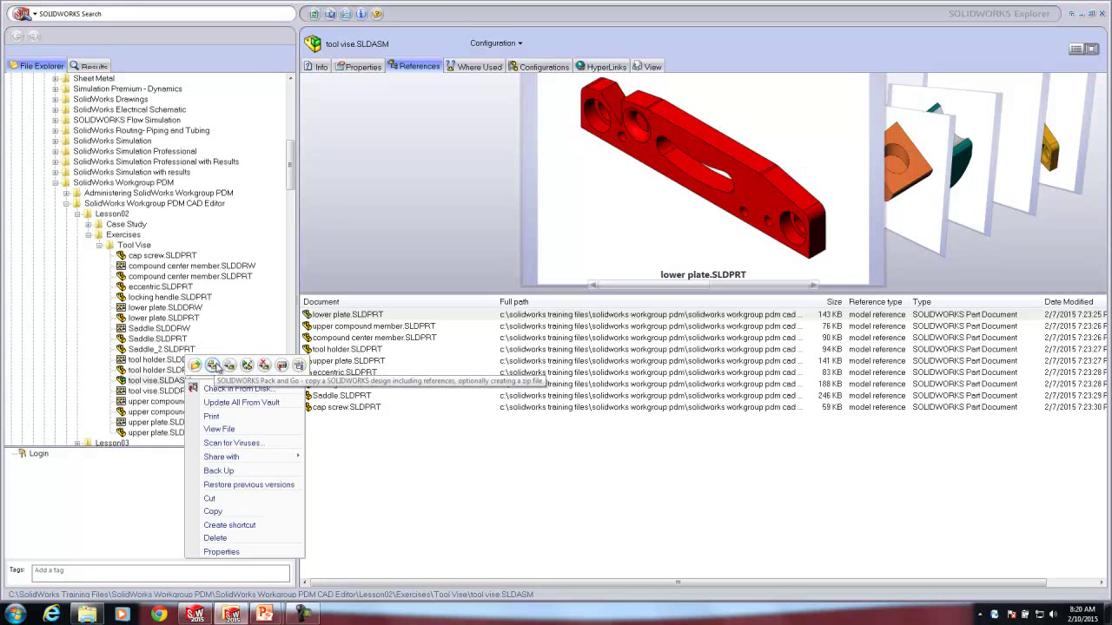
{"action": "left_click", "coordinate": [212, 365]}
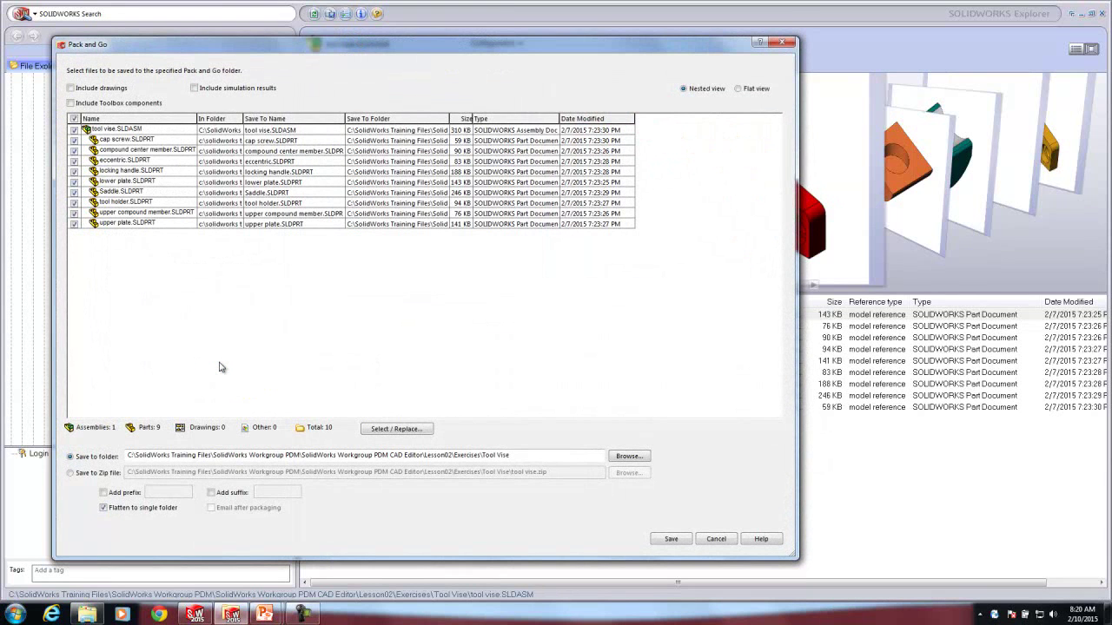
{"action": "left_click", "coordinate": [72, 88]}
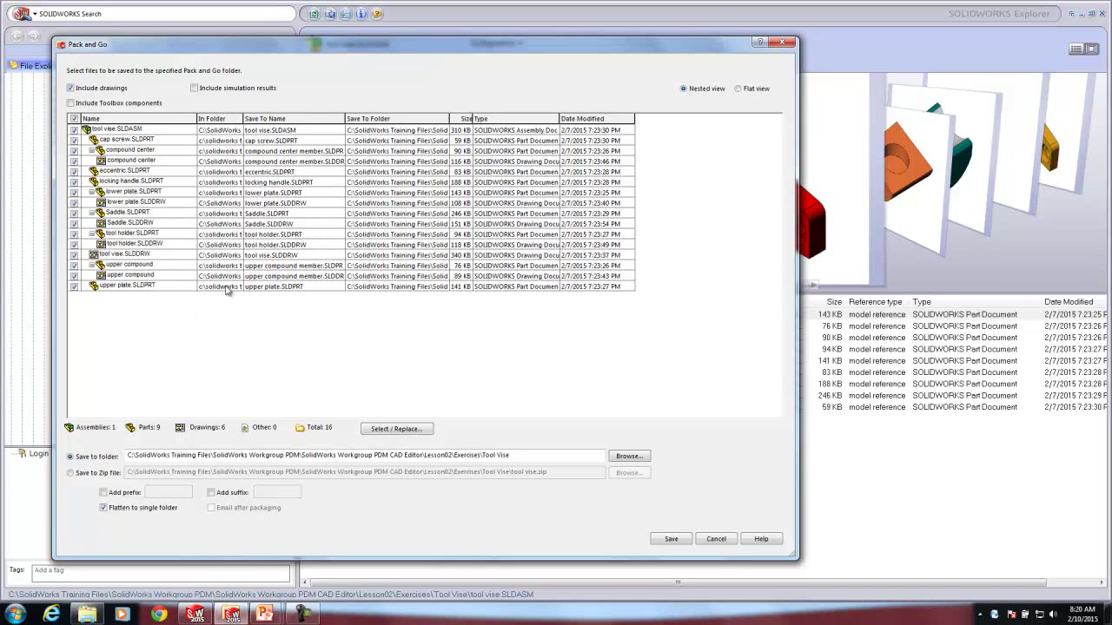
{"action": "left_click_drag", "start_coordinate": [346, 118], "coordinate": [405, 119]}
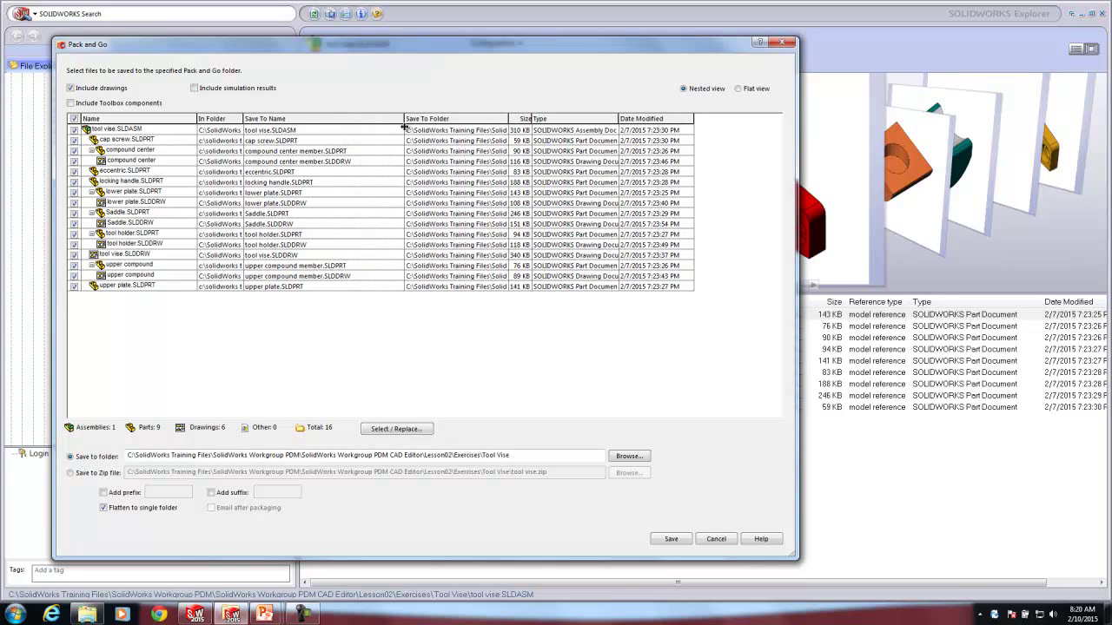
{"action": "left_click_drag", "start_coordinate": [244, 118], "coordinate": [335, 119]}
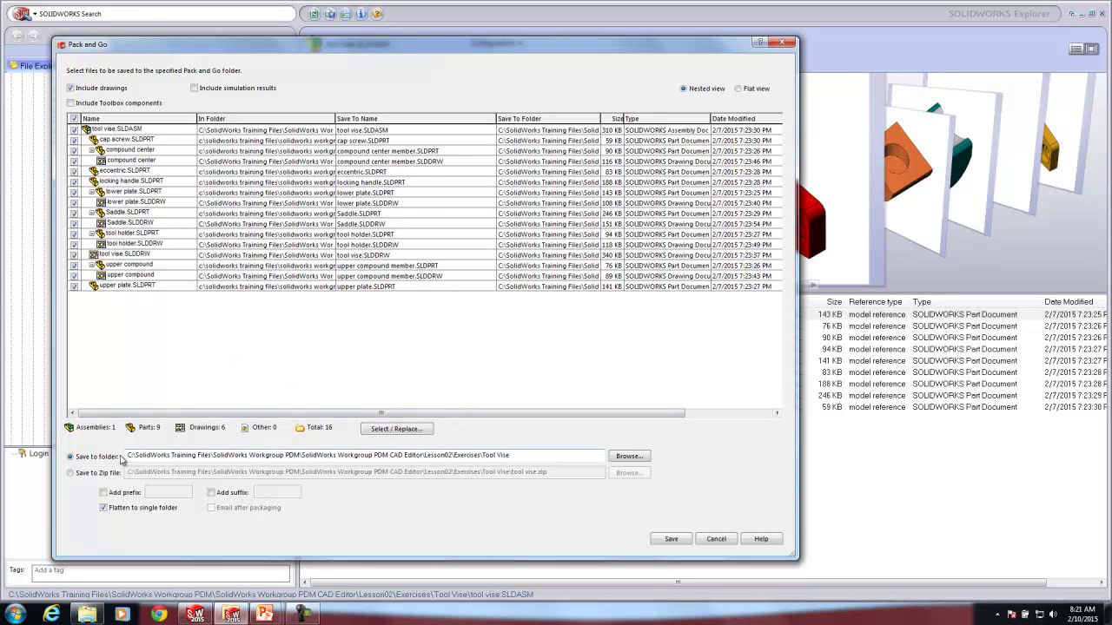
- Set the Pack and Go destination to E:\PDM DEMO\Student project\Tool vise and save the package
{"action": "left_click", "coordinate": [629, 457]}
{"action": "left_click_drag", "start_coordinate": [556, 298], "coordinate": [558, 219]}
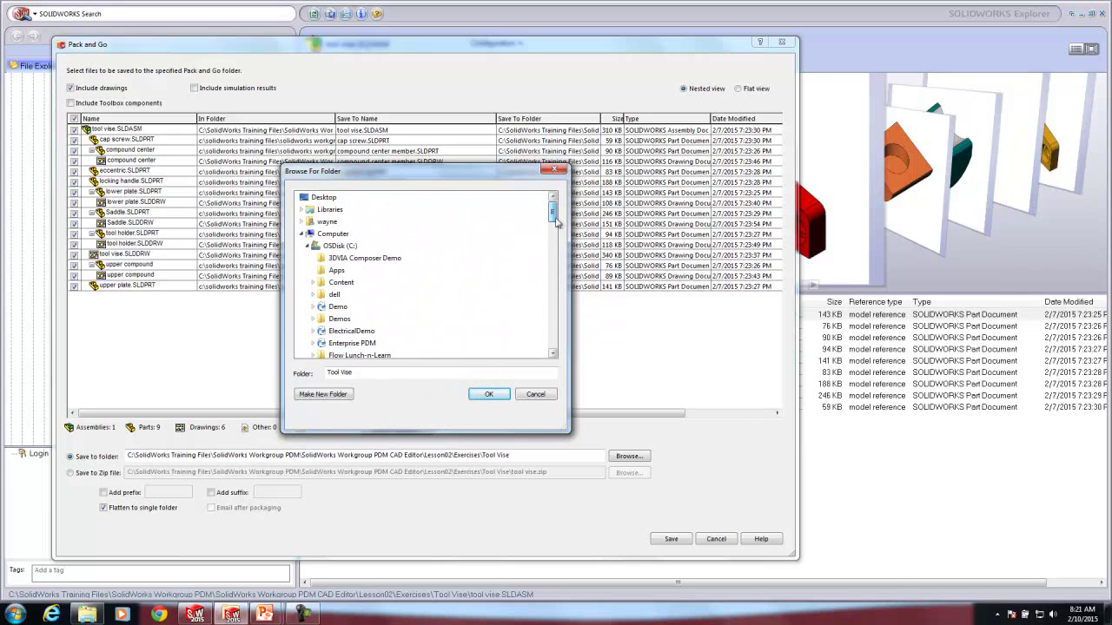
{"action": "left_click", "coordinate": [306, 247]}
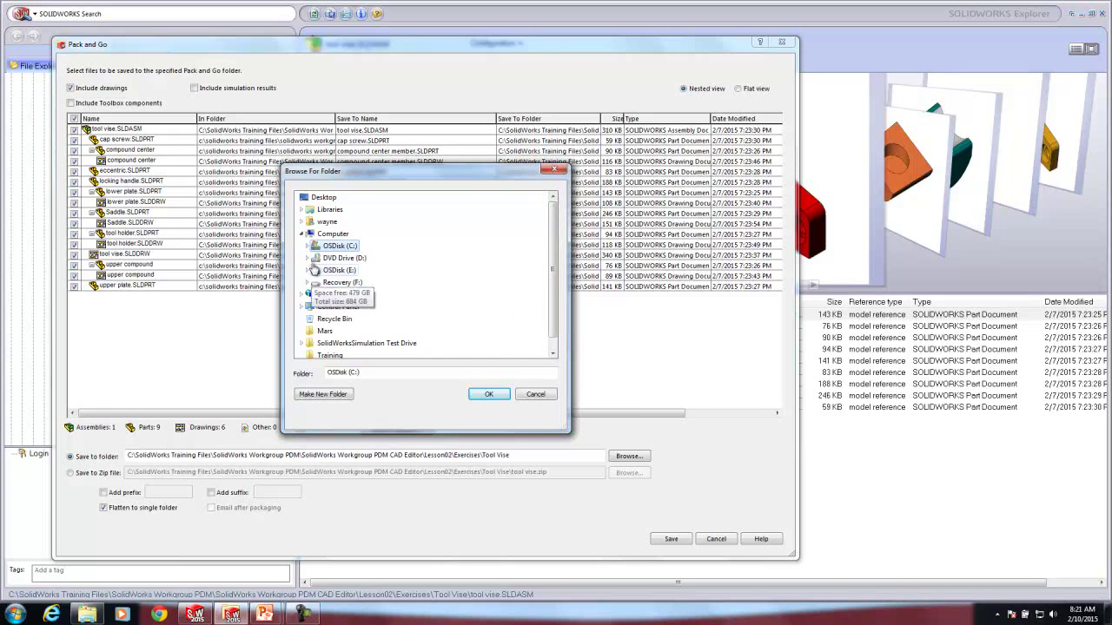
{"action": "left_click", "coordinate": [307, 272]}
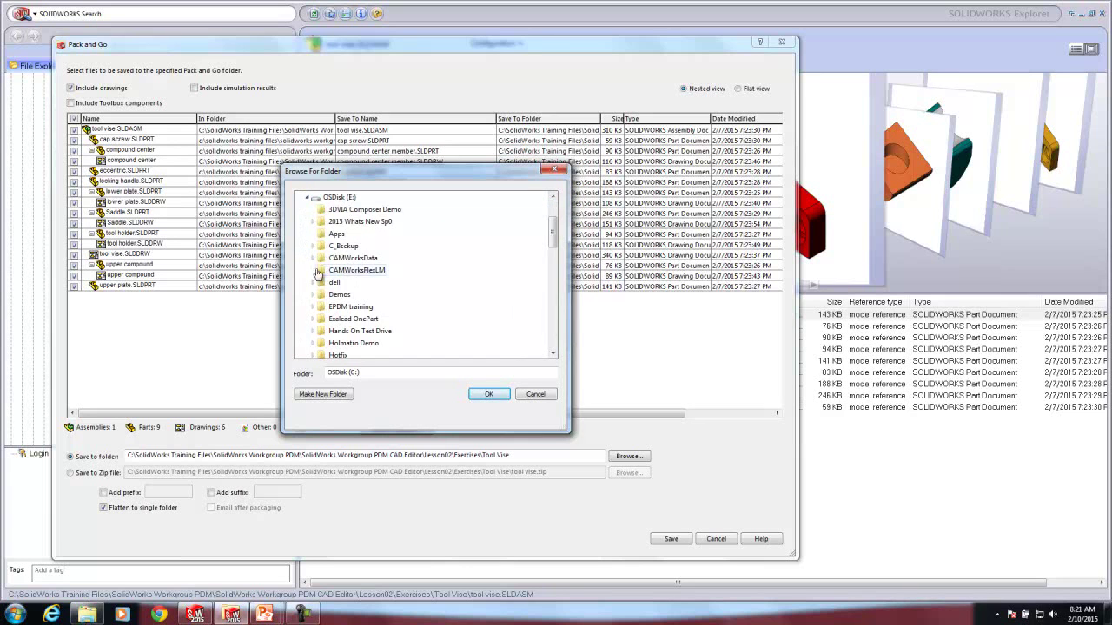
{"action": "left_click_drag", "start_coordinate": [556, 250], "coordinate": [558, 276]}
{"action": "left_click", "coordinate": [313, 246]}
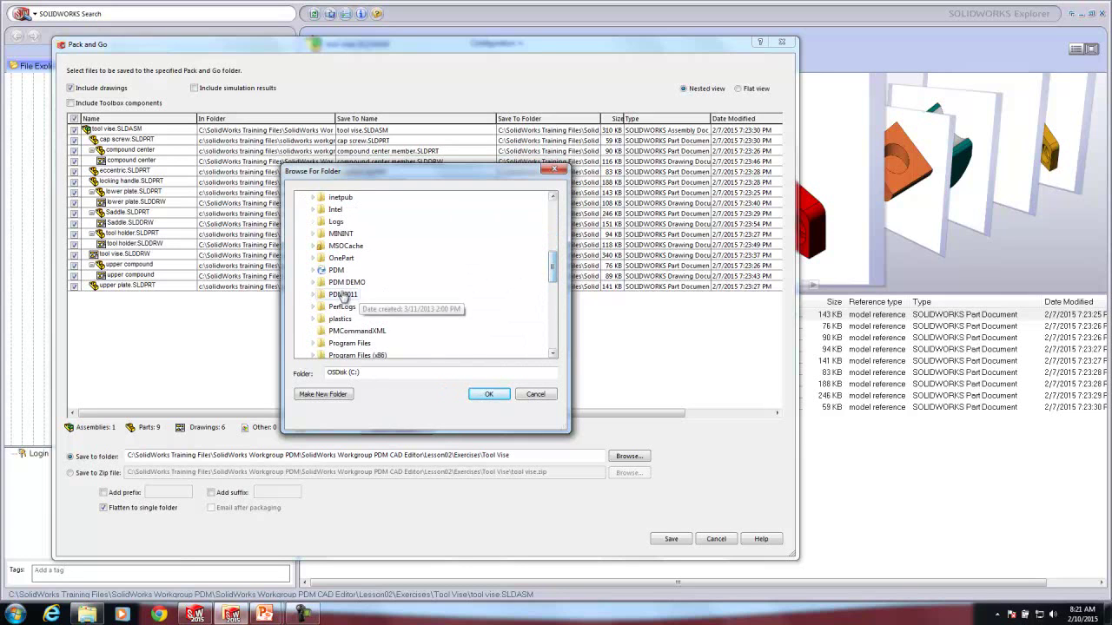
{"action": "left_click", "coordinate": [554, 352]}
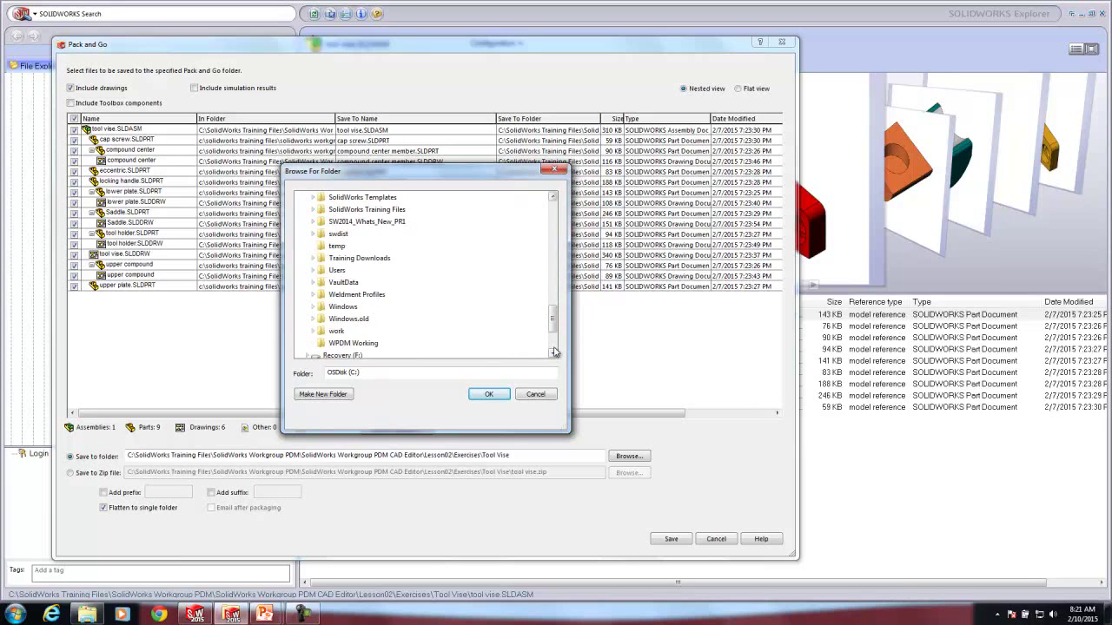
{"action": "left_click", "coordinate": [554, 225]}
{"action": "left_click", "coordinate": [554, 225]}
{"action": "left_click", "coordinate": [318, 319]}
{"action": "left_click", "coordinate": [354, 331]}
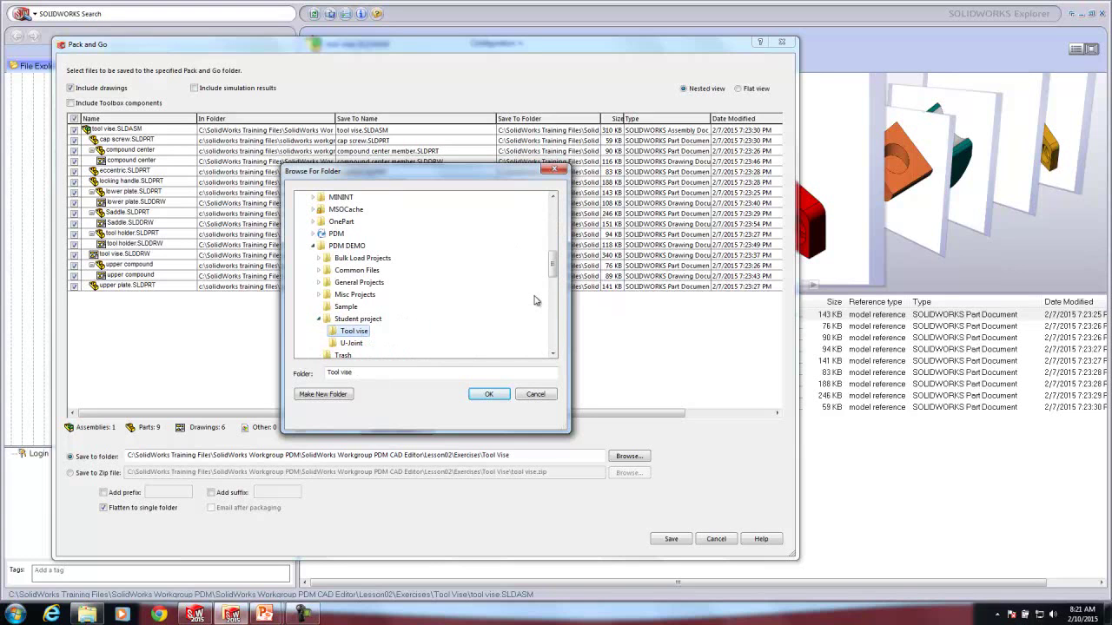
{"action": "left_click", "coordinate": [489, 395]}
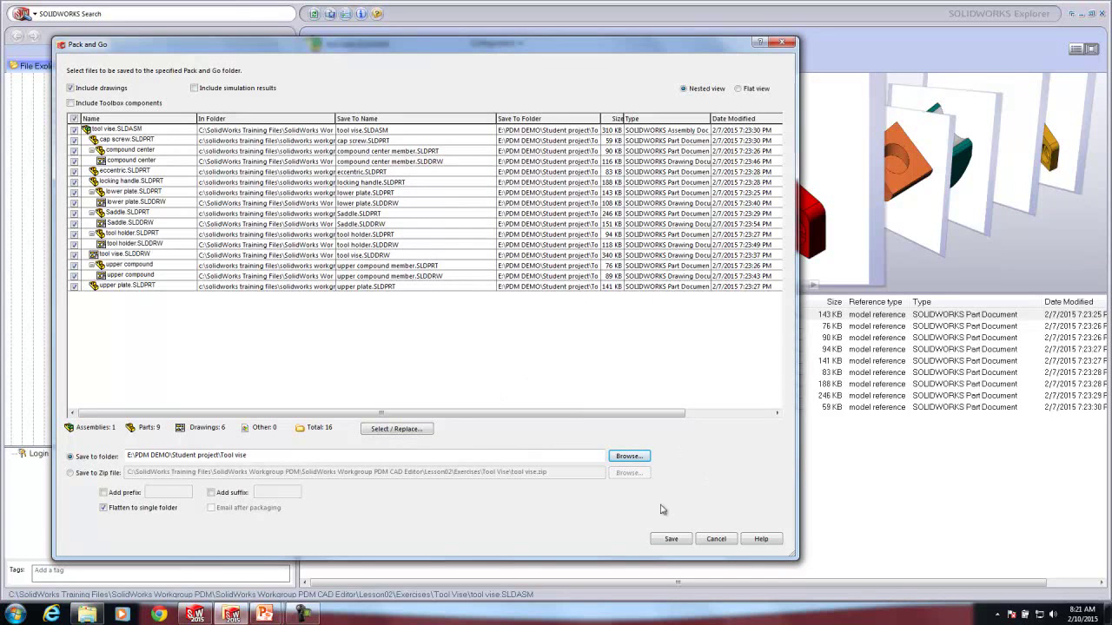
{"action": "left_click", "coordinate": [671, 540]}
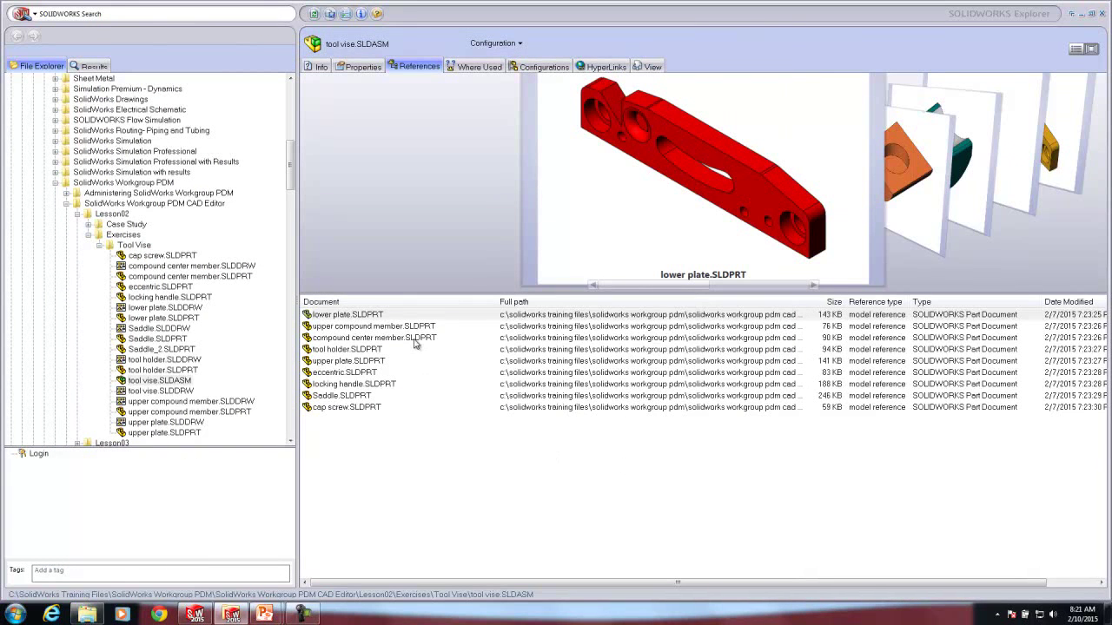
- Collapse the finished training and ROV folders and expand Student project\Tool vise in PDM DEMO on the E: drive to list its files
{"action": "left_click", "coordinate": [67, 204]}
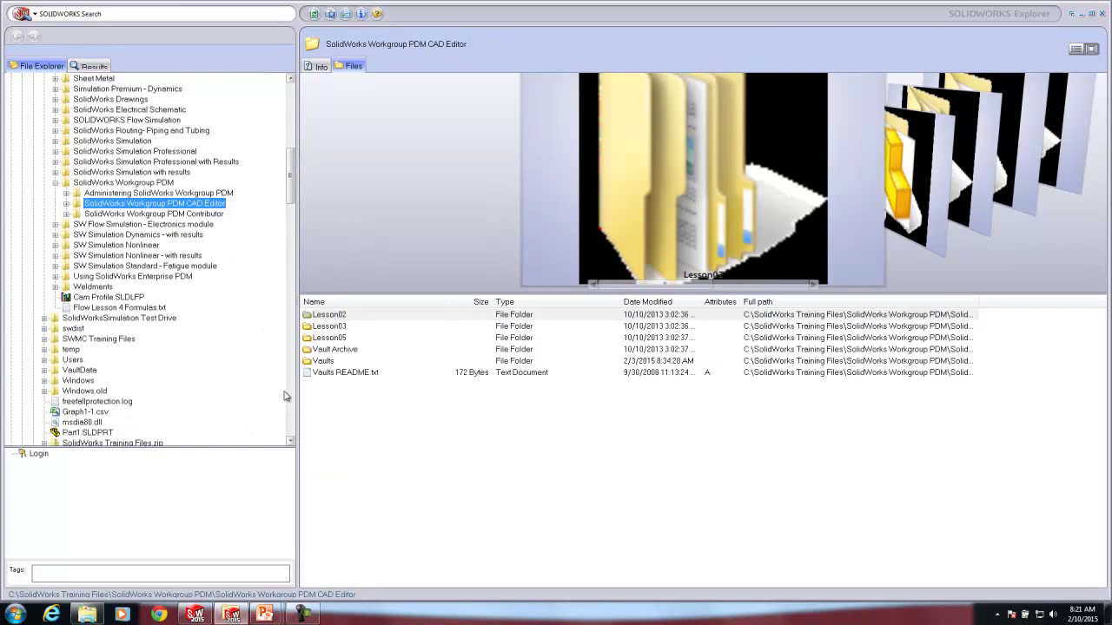
{"action": "left_click_drag", "start_coordinate": [291, 178], "coordinate": [328, 247]}
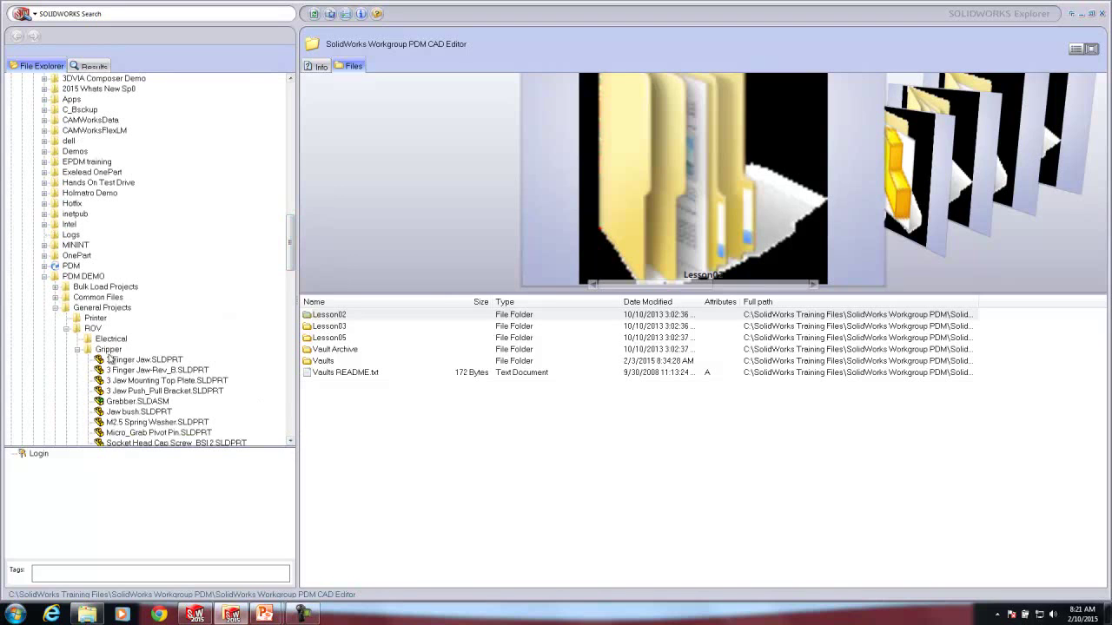
{"action": "left_click", "coordinate": [77, 351]}
{"action": "left_click", "coordinate": [66, 329]}
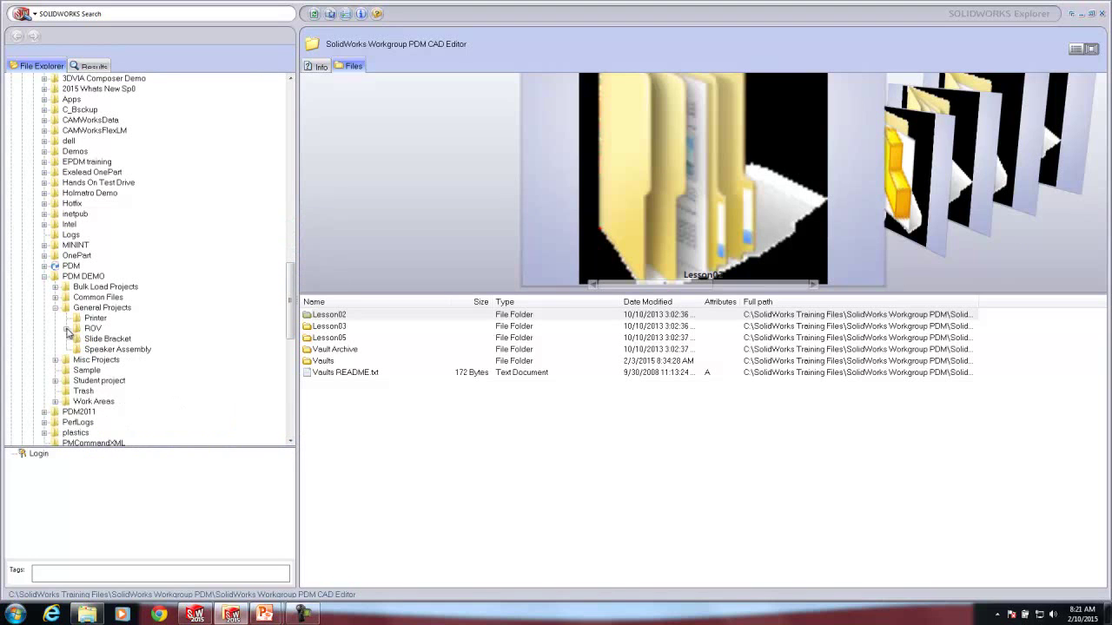
{"action": "left_click", "coordinate": [54, 380]}
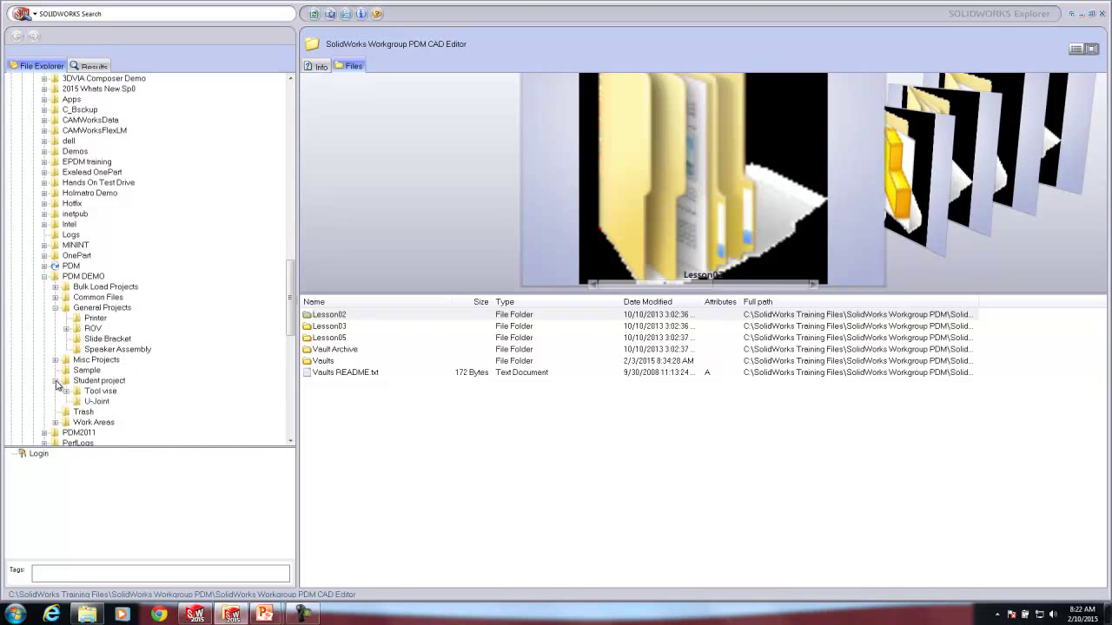
{"action": "left_click", "coordinate": [97, 392]}
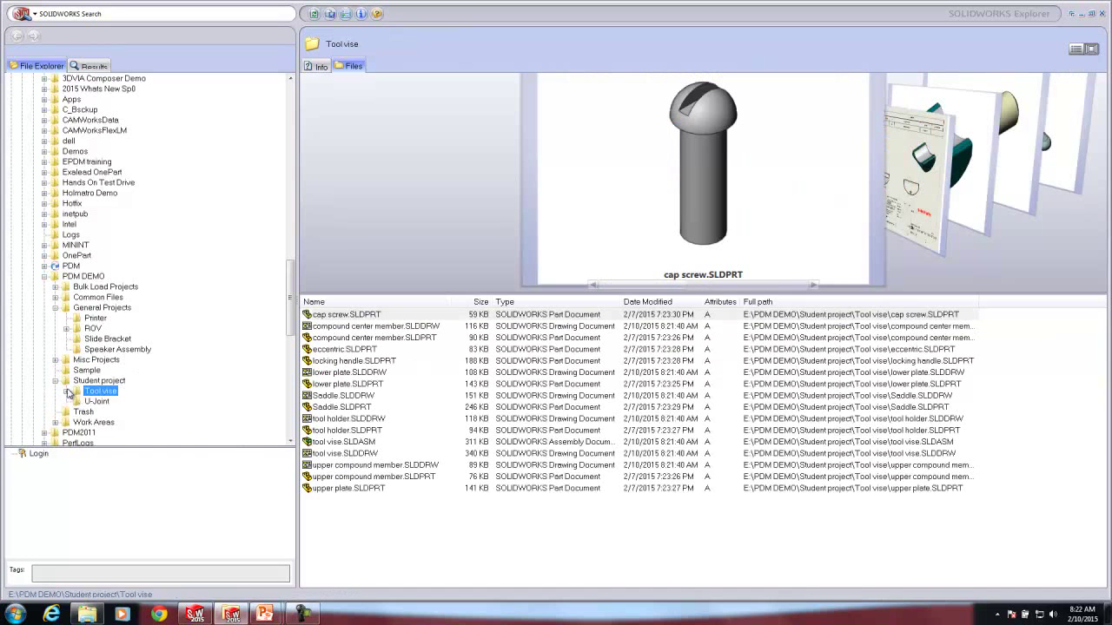
{"action": "left_click", "coordinate": [66, 391]}
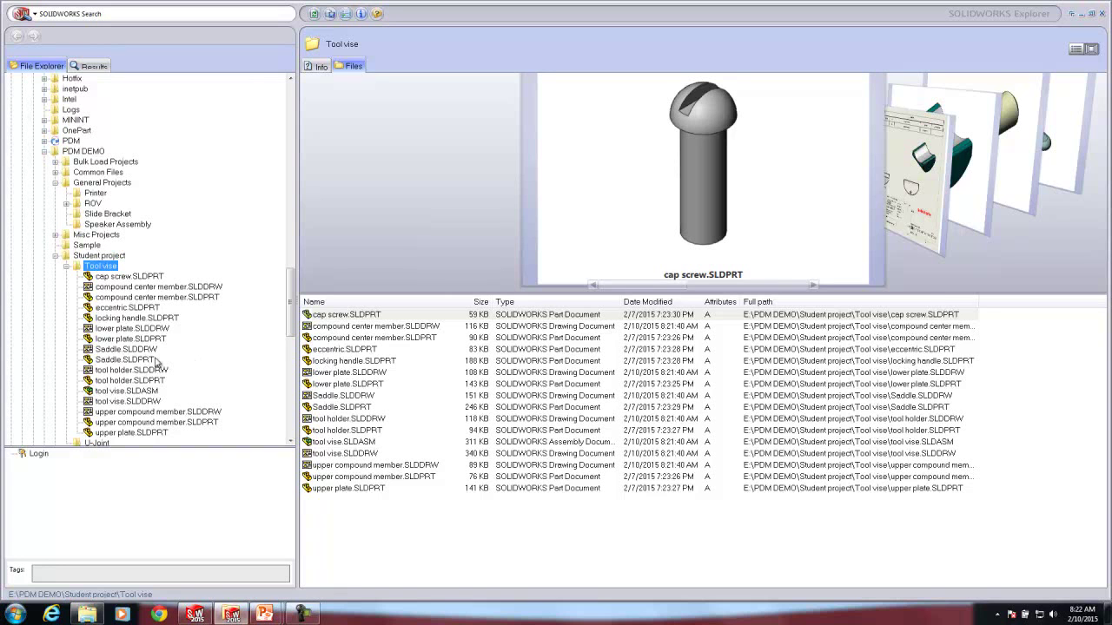
- Start SOLIDWORKS Move for Saddle.SLDPRT and exclude the four C: drive training files from the where-used update
{"action": "left_click", "coordinate": [113, 360]}
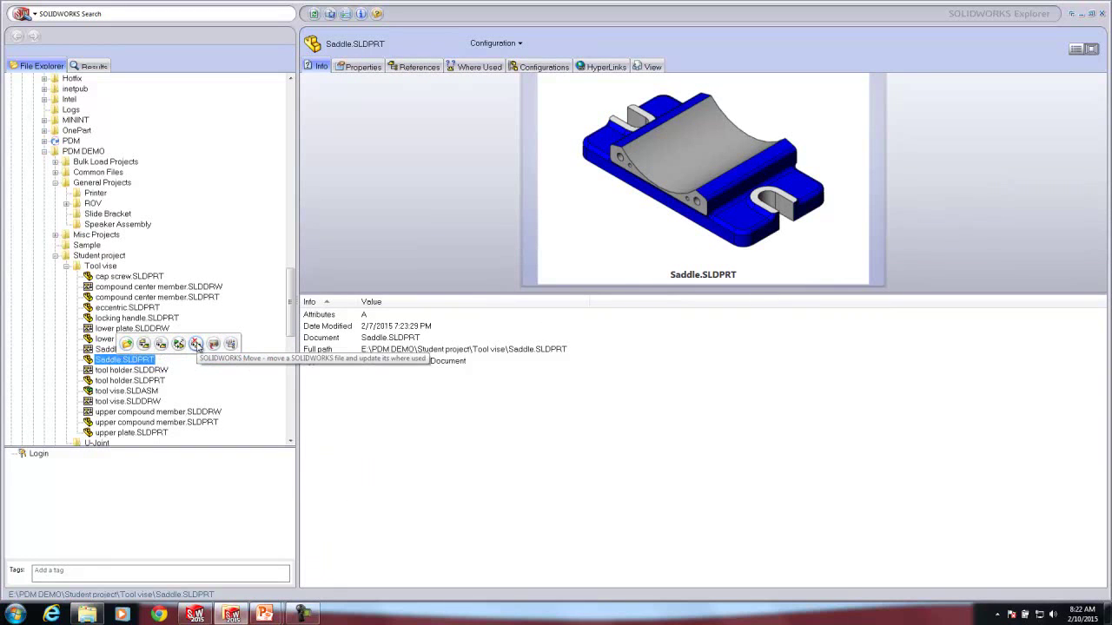
{"action": "left_click", "coordinate": [196, 345]}
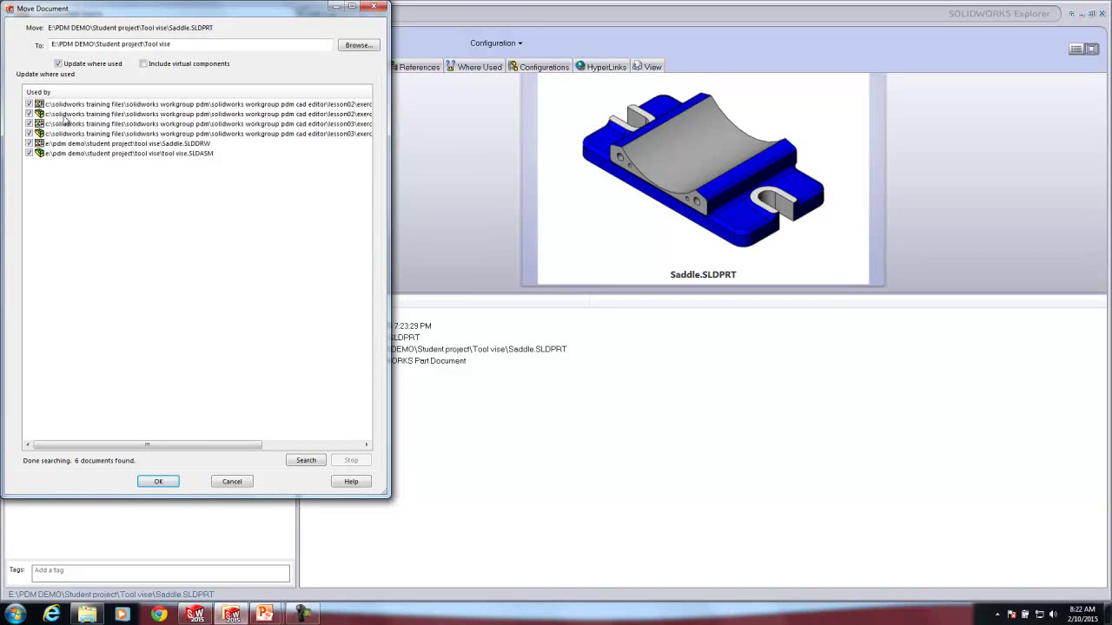
{"action": "left_click", "coordinate": [30, 103]}
{"action": "left_click", "coordinate": [29, 114]}
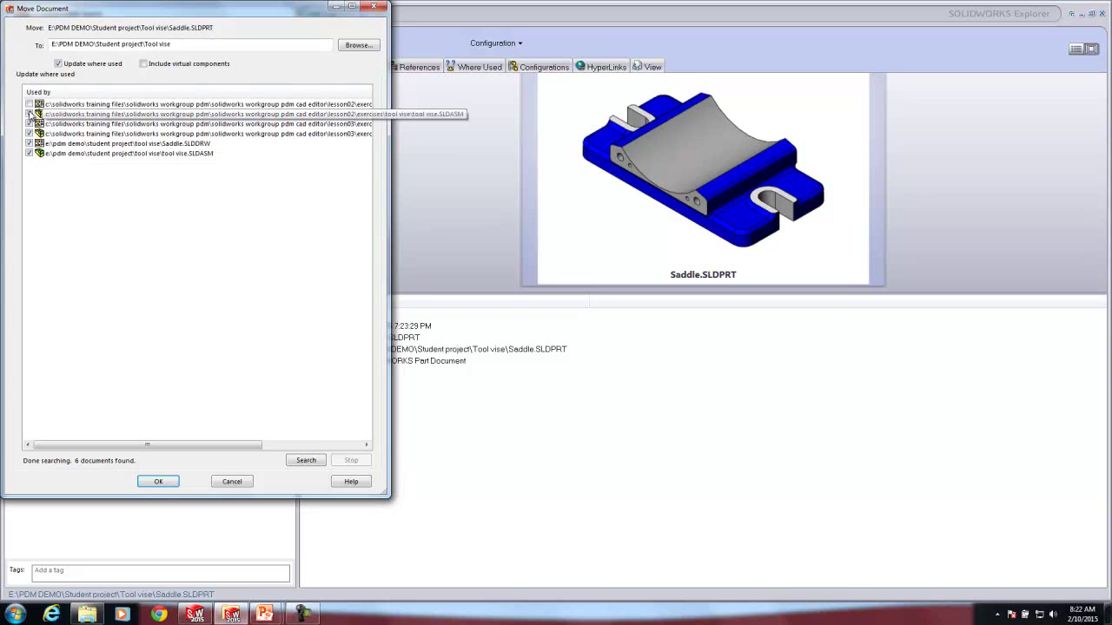
{"action": "left_click", "coordinate": [29, 134]}
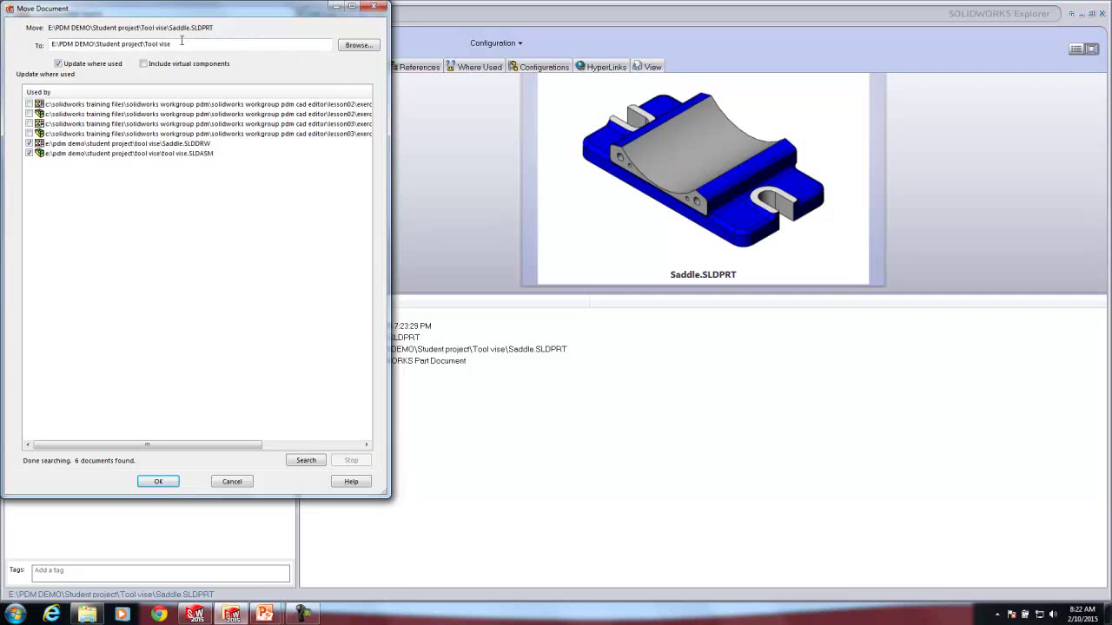
- Browse for the move destination and create a folder named Structure inside Student project\Tool vise
{"action": "left_click", "coordinate": [356, 48]}
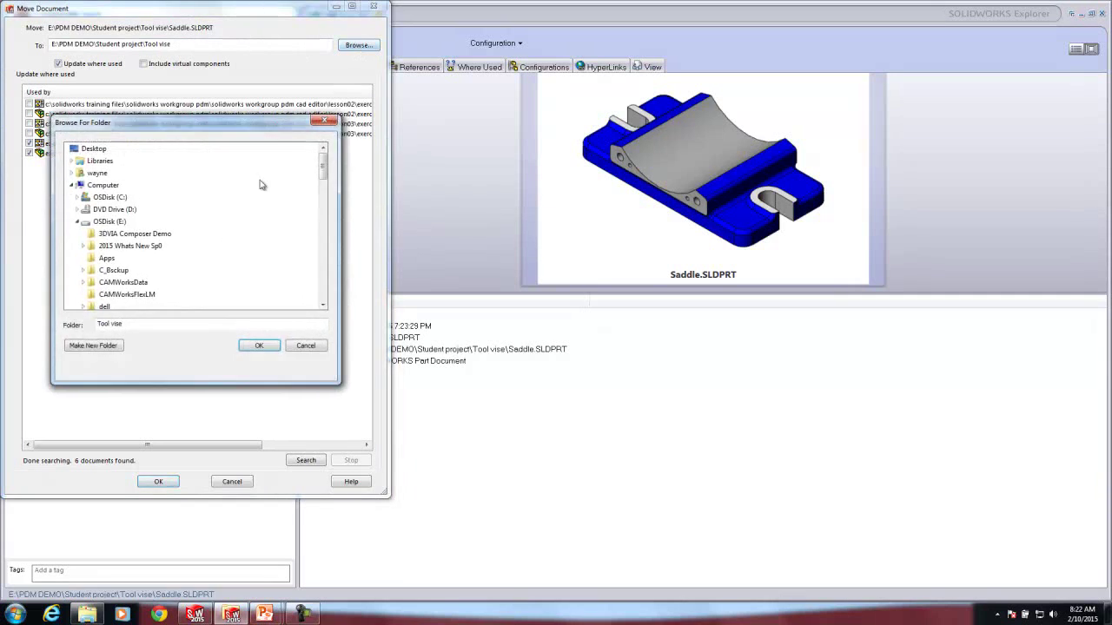
{"action": "left_click", "coordinate": [322, 305]}
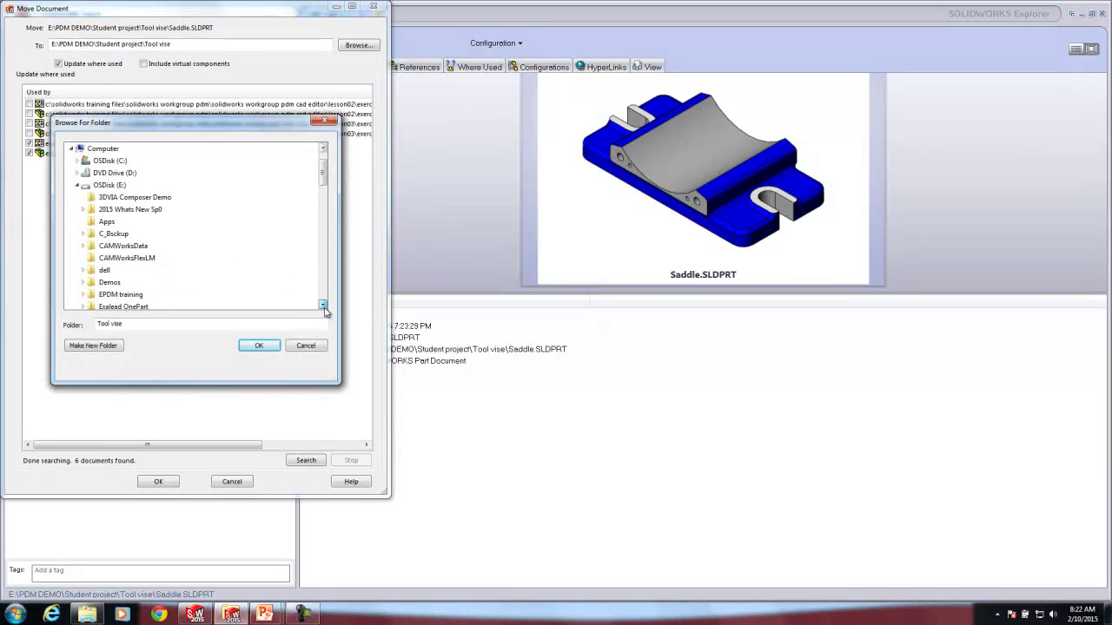
{"action": "left_click", "coordinate": [323, 306]}
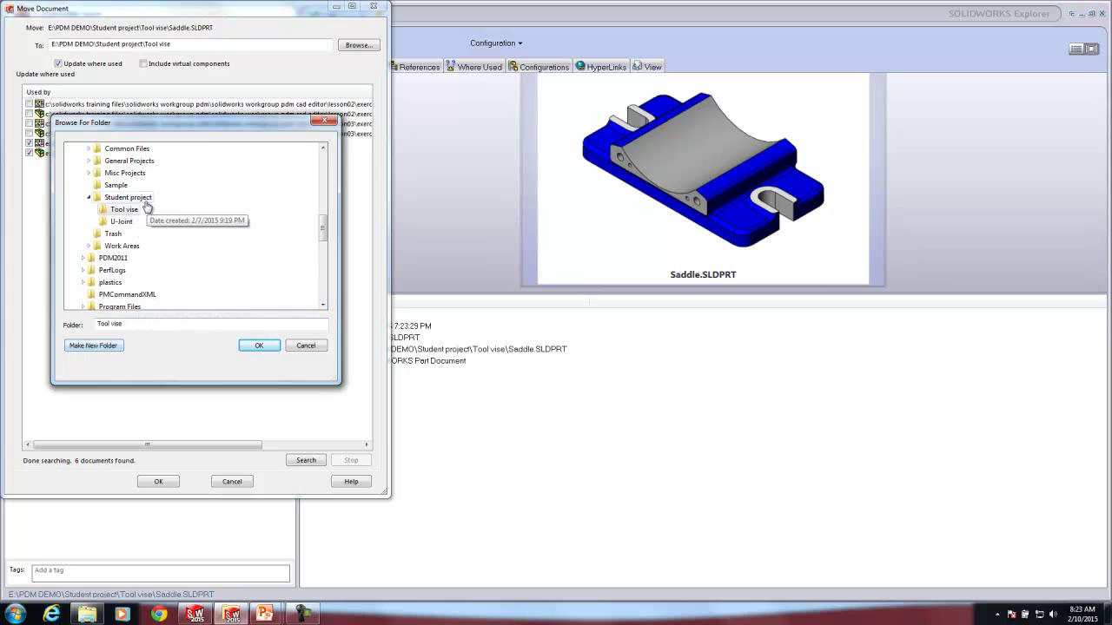
{"action": "left_click", "coordinate": [94, 348]}
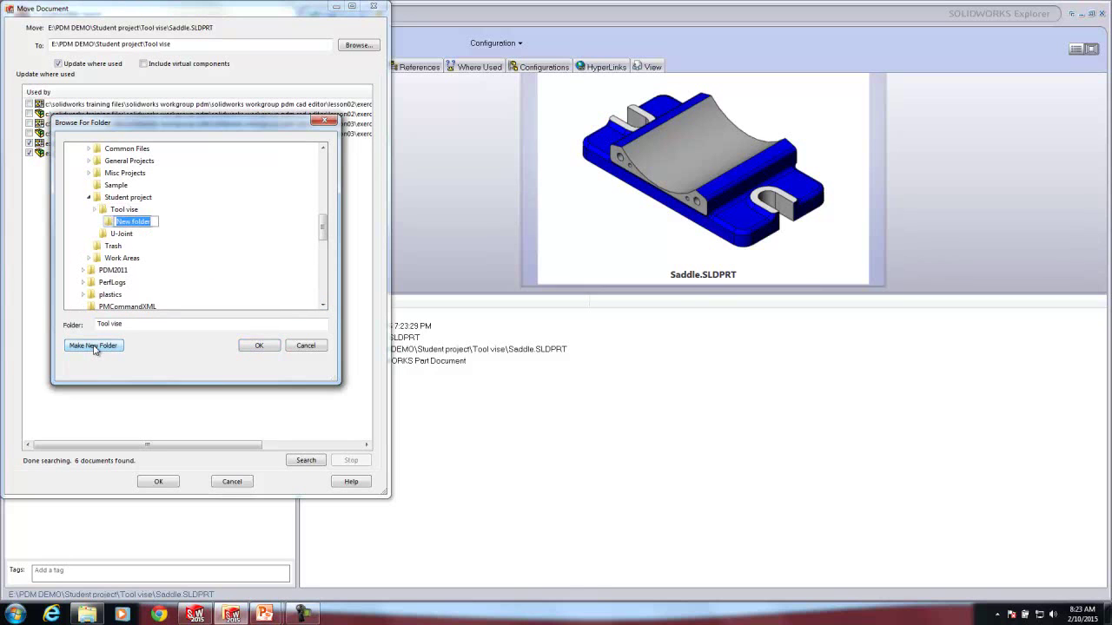
{"action": "type", "text": "S"}
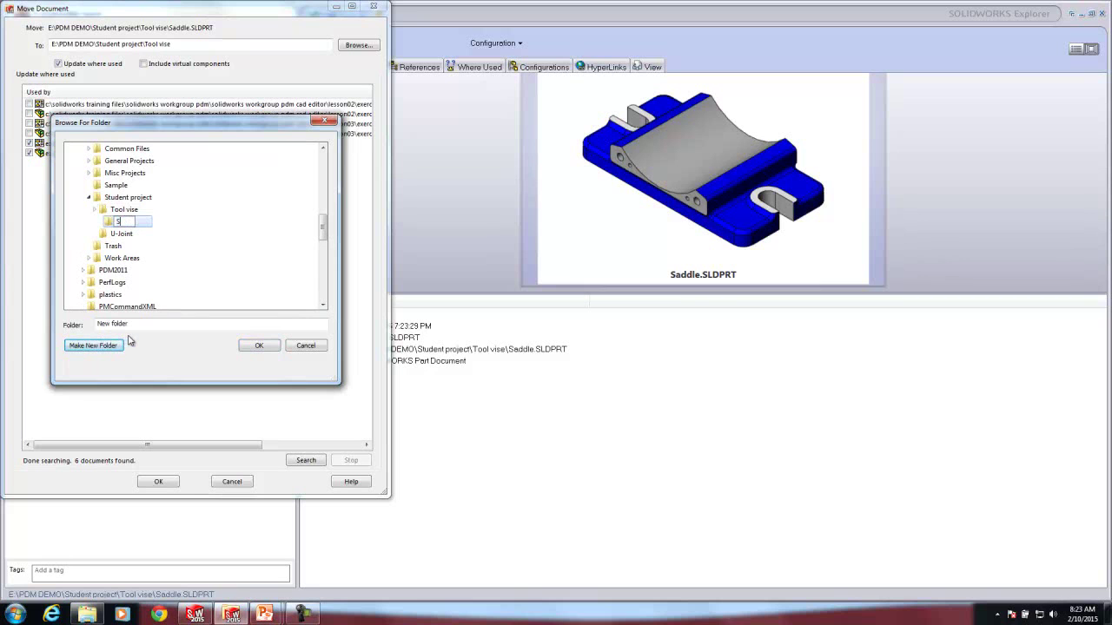
{"action": "type", "text": "tructure"}
{"action": "key", "text": "Return"}
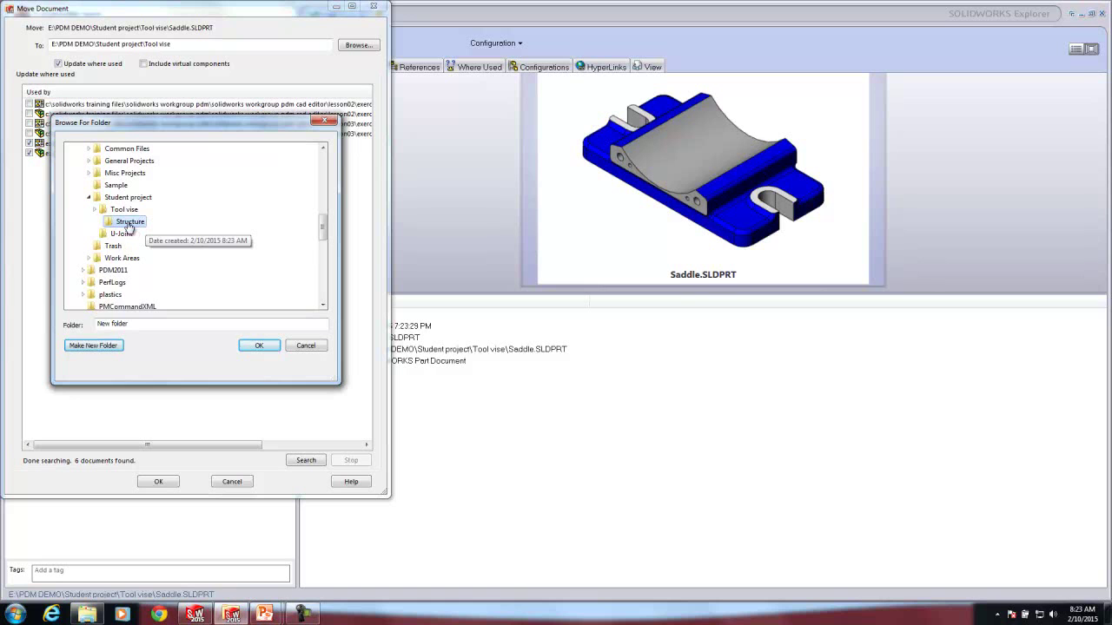
- Choose the Structure folder as the destination and move Saddle.SLDPRT into it
{"action": "left_click", "coordinate": [126, 211]}
{"action": "left_click", "coordinate": [129, 221]}
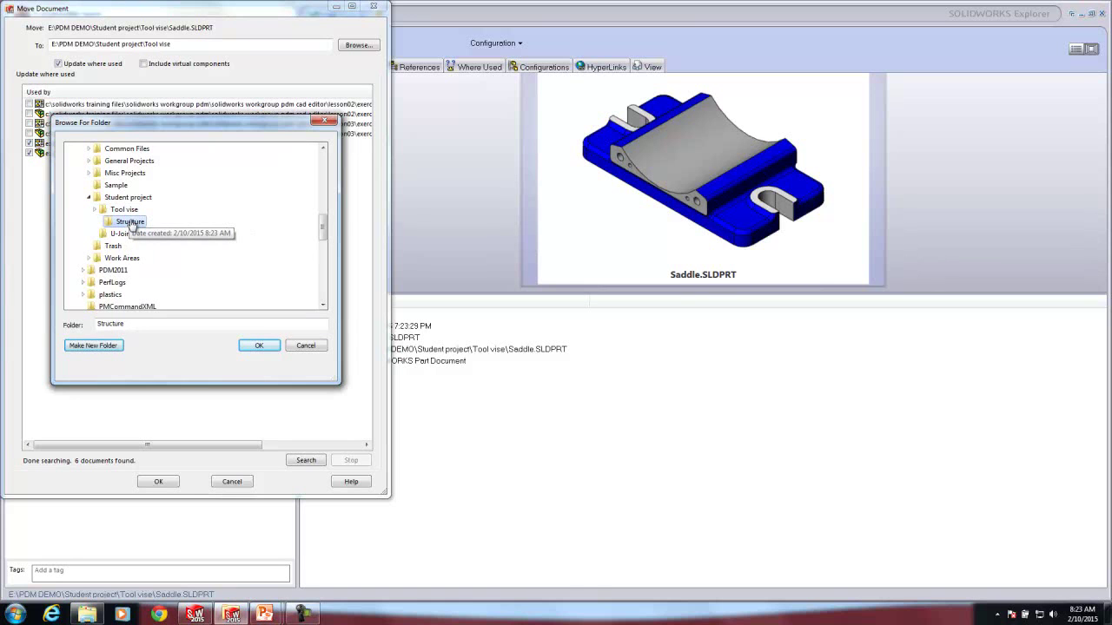
{"action": "left_click", "coordinate": [259, 345]}
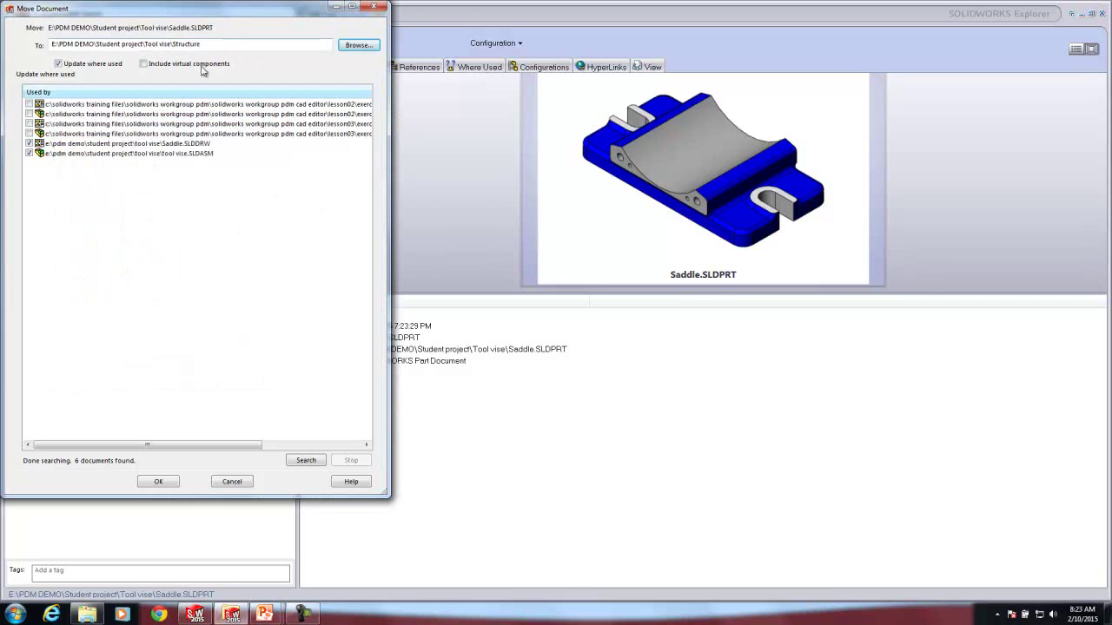
{"action": "left_click", "coordinate": [159, 483]}
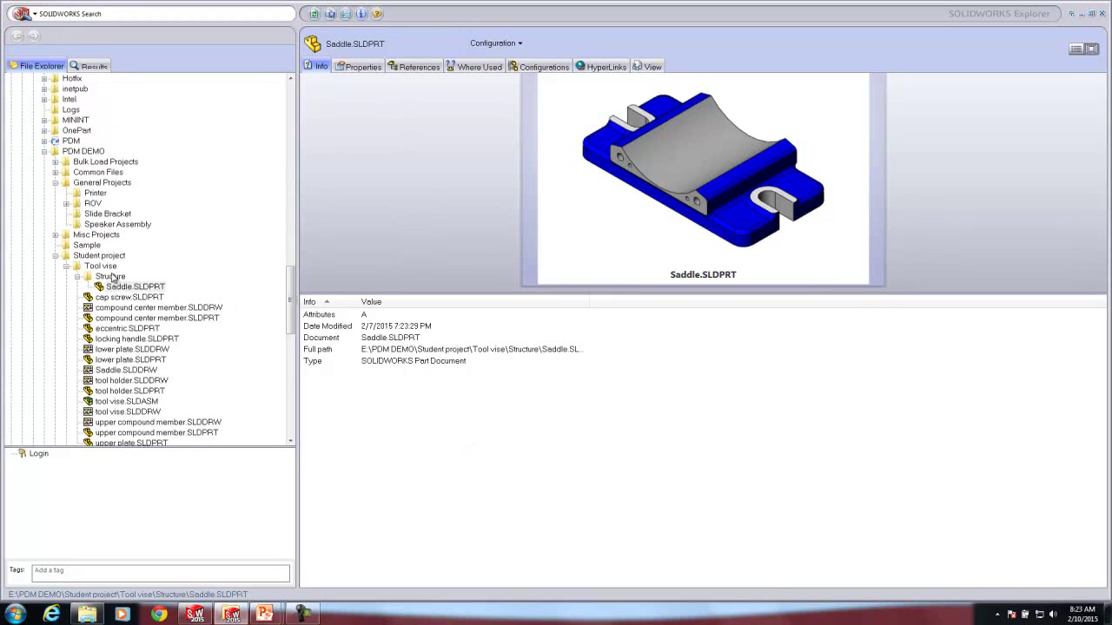
- Move Saddle.SLDDRW into the Structure folder inside Student project\Tool vise, keeping the where-used update enabled
{"action": "left_click", "coordinate": [126, 370]}
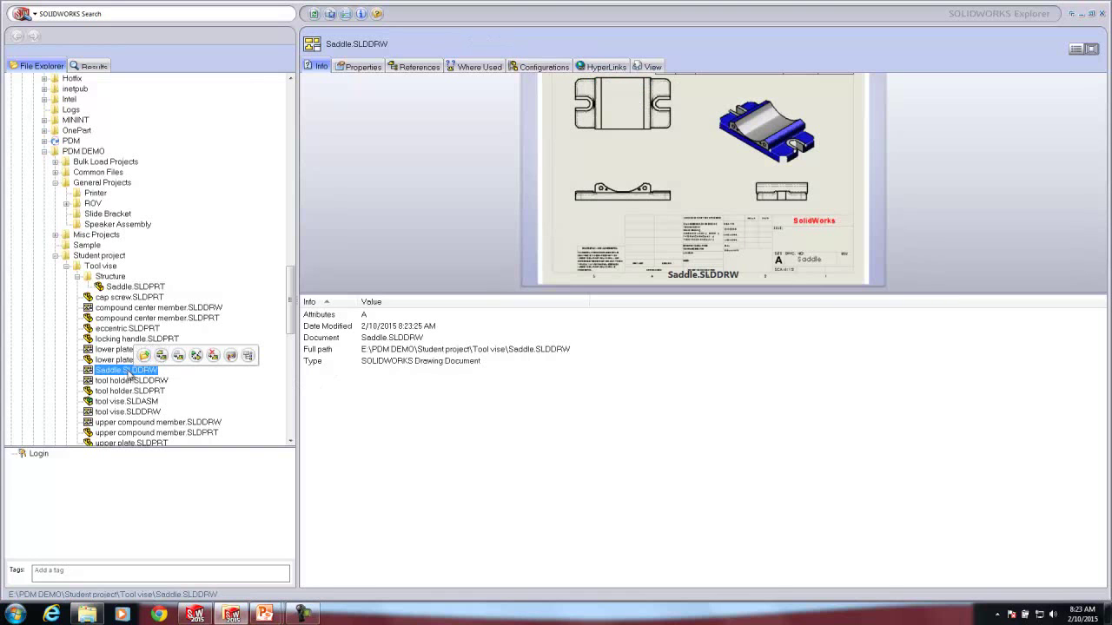
{"action": "left_click", "coordinate": [214, 356]}
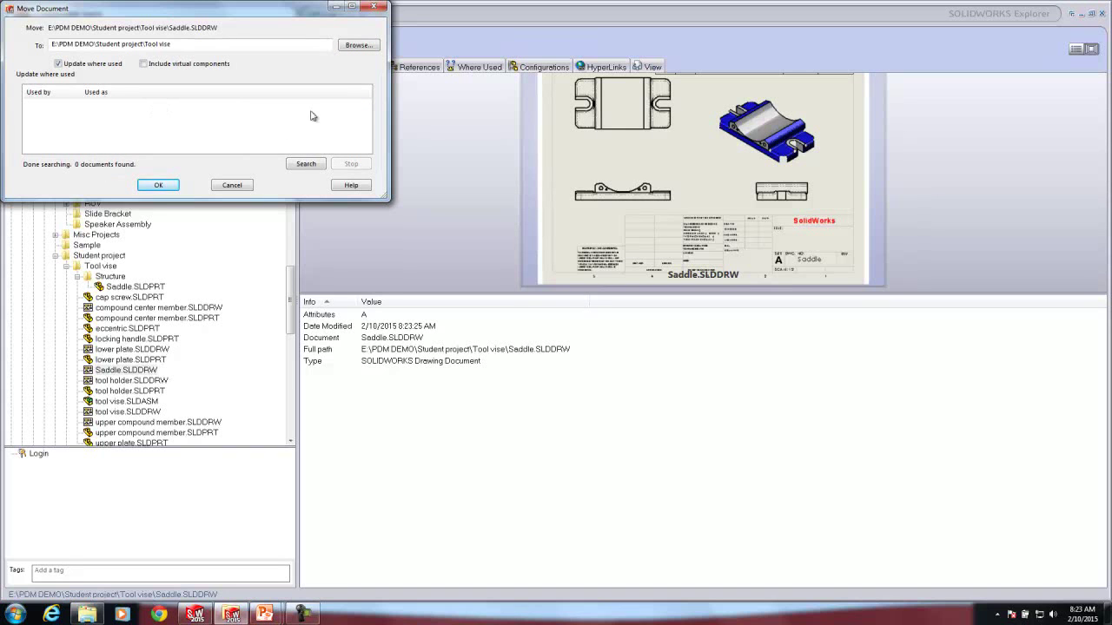
{"action": "left_click", "coordinate": [356, 46]}
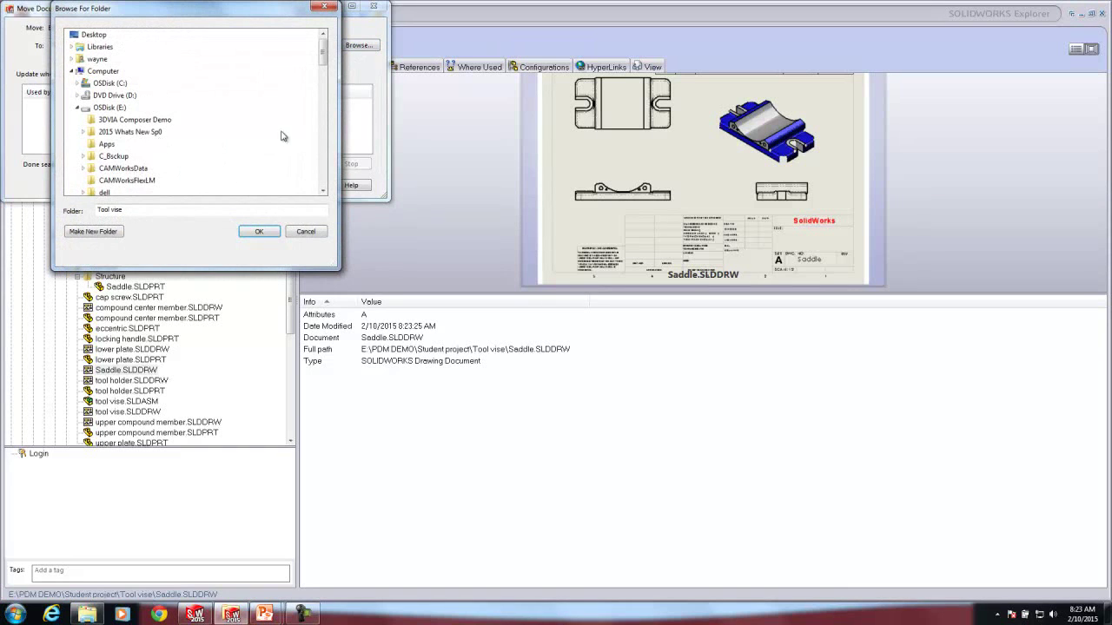
{"action": "left_click", "coordinate": [324, 192]}
{"action": "left_click", "coordinate": [324, 193]}
{"action": "left_click", "coordinate": [324, 193]}
{"action": "left_click", "coordinate": [324, 193]}
{"action": "left_click", "coordinate": [324, 193]}
{"action": "left_click", "coordinate": [324, 193]}
{"action": "left_click", "coordinate": [324, 193]}
{"action": "left_click", "coordinate": [324, 193]}
{"action": "left_click", "coordinate": [324, 193]}
{"action": "left_click", "coordinate": [324, 193]}
{"action": "left_click", "coordinate": [324, 193]}
{"action": "left_click", "coordinate": [324, 193]}
{"action": "left_click", "coordinate": [324, 192]}
{"action": "left_click", "coordinate": [324, 193]}
{"action": "left_click", "coordinate": [324, 193]}
{"action": "left_click", "coordinate": [324, 193]}
{"action": "left_click", "coordinate": [324, 193]}
{"action": "left_click", "coordinate": [94, 168]}
{"action": "left_click", "coordinate": [130, 179]}
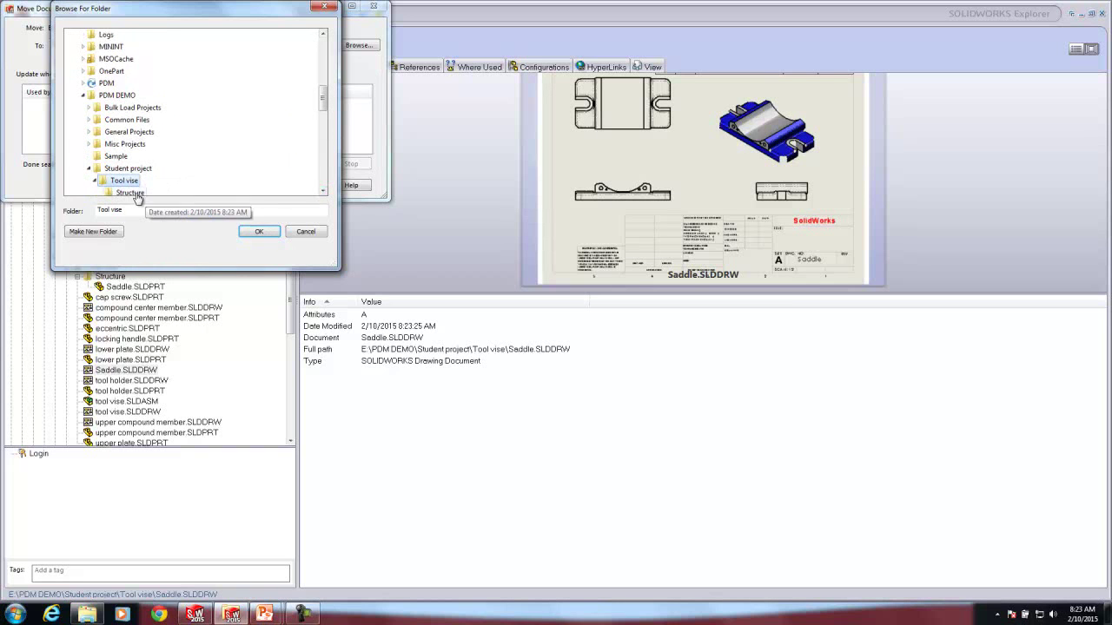
{"action": "left_click", "coordinate": [259, 231]}
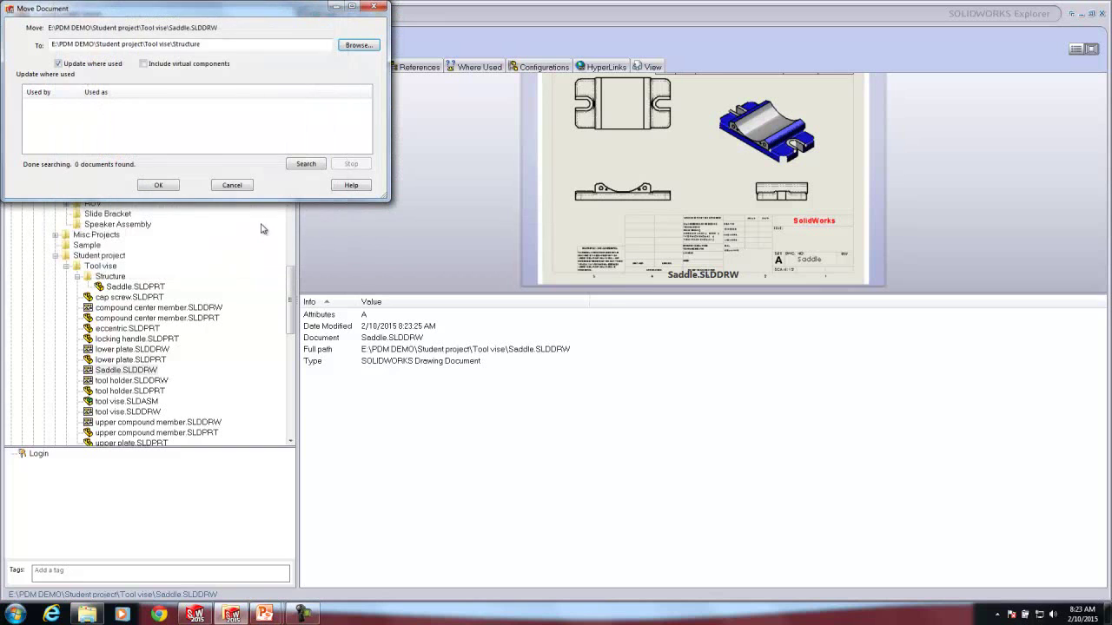
{"action": "left_click", "coordinate": [156, 187]}
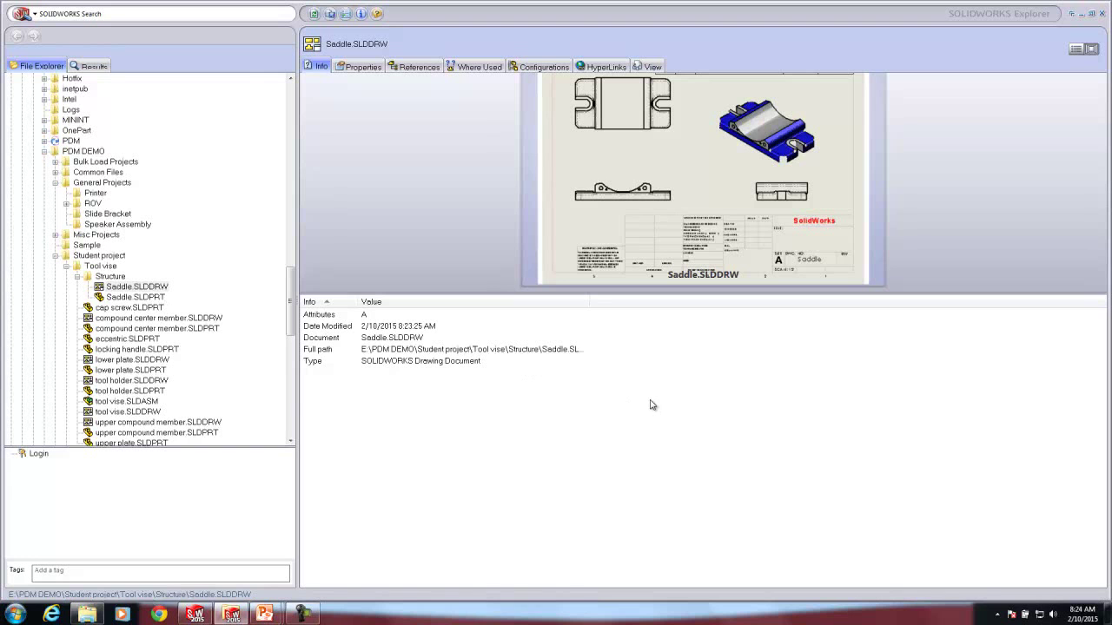
- Open tool vise.SLDDRW in SOLIDWORKS, check the folder of each file in its Find References list, and close the drawing
{"action": "left_click", "coordinate": [138, 414]}
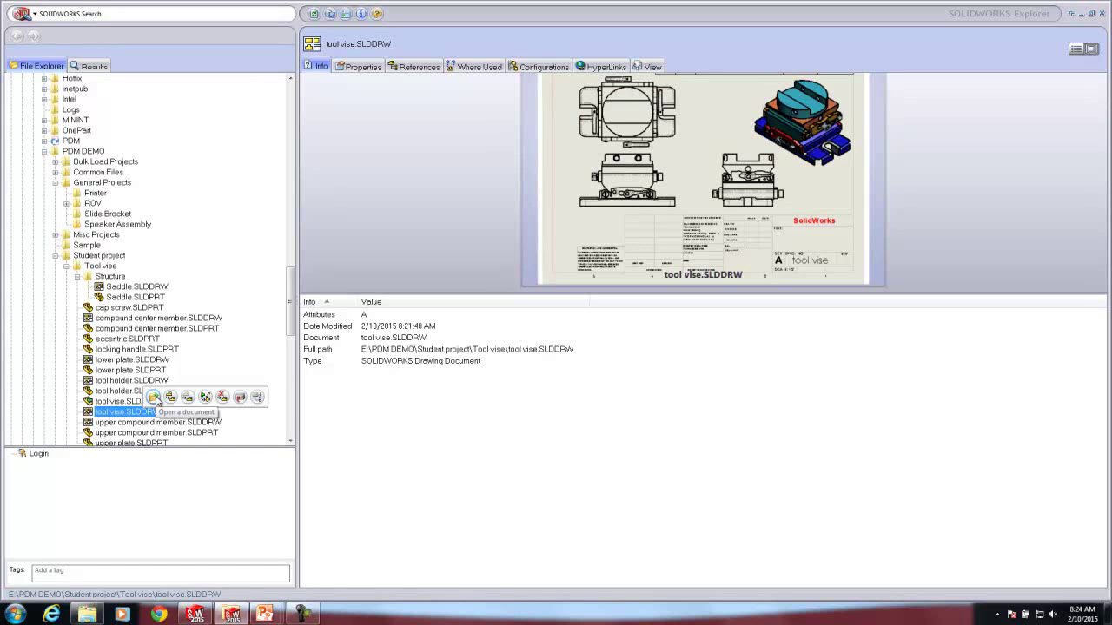
{"action": "left_click", "coordinate": [154, 398]}
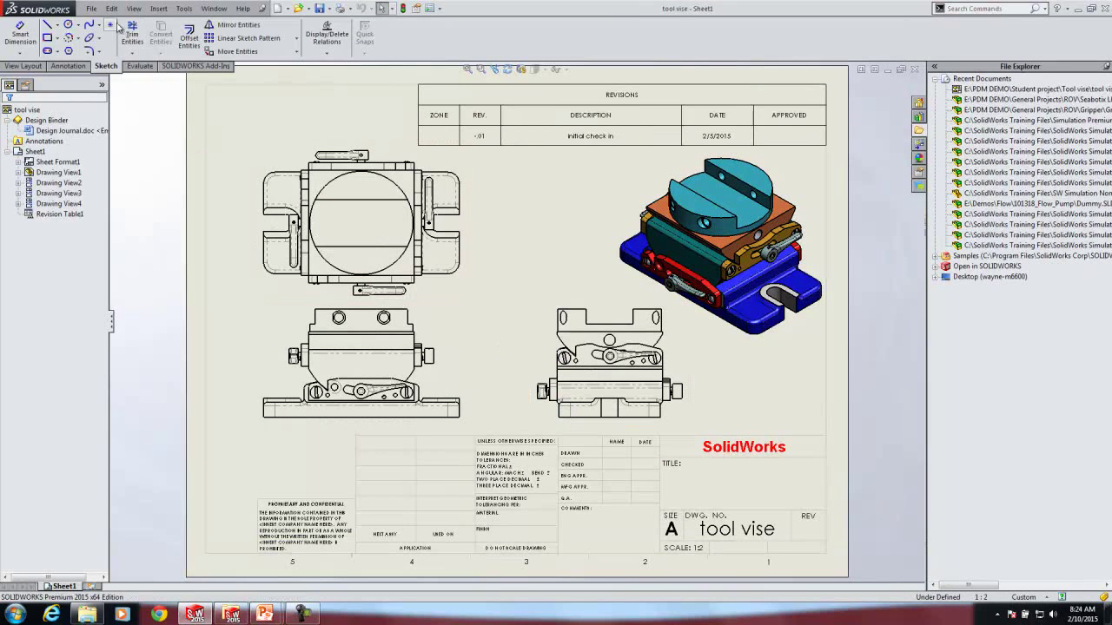
{"action": "left_click", "coordinate": [91, 8]}
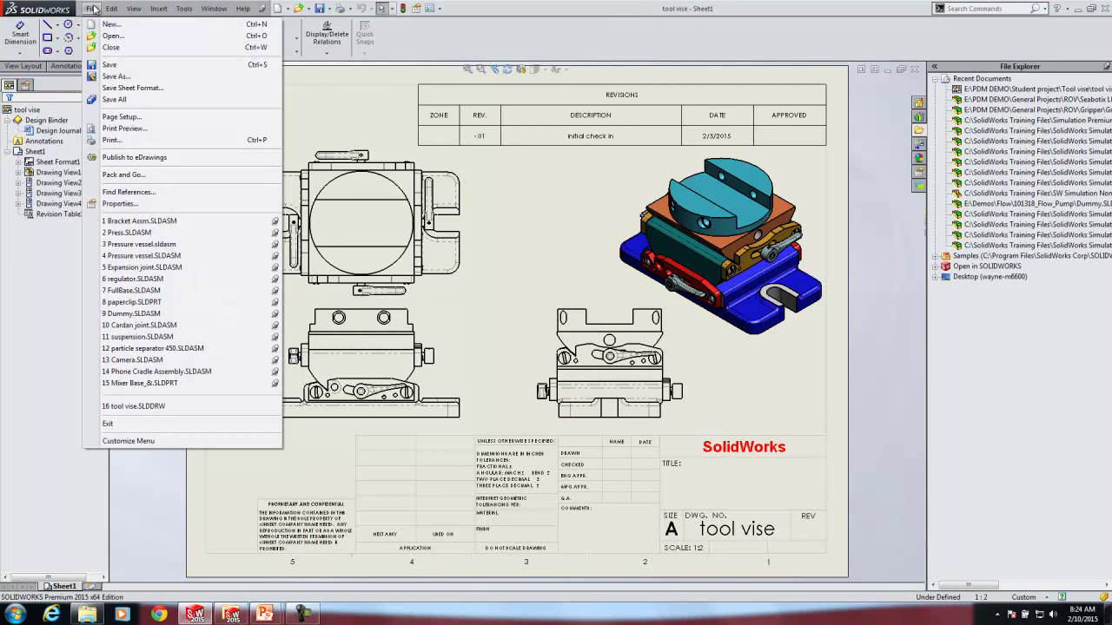
{"action": "left_click", "coordinate": [128, 192]}
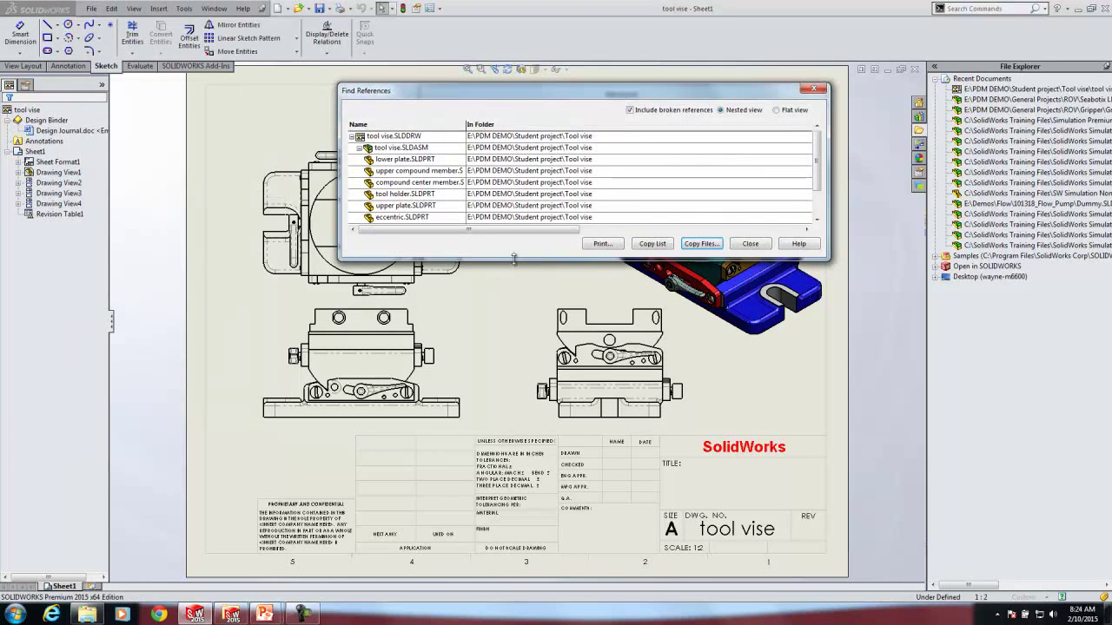
{"action": "left_click_drag", "start_coordinate": [513, 259], "coordinate": [530, 555]}
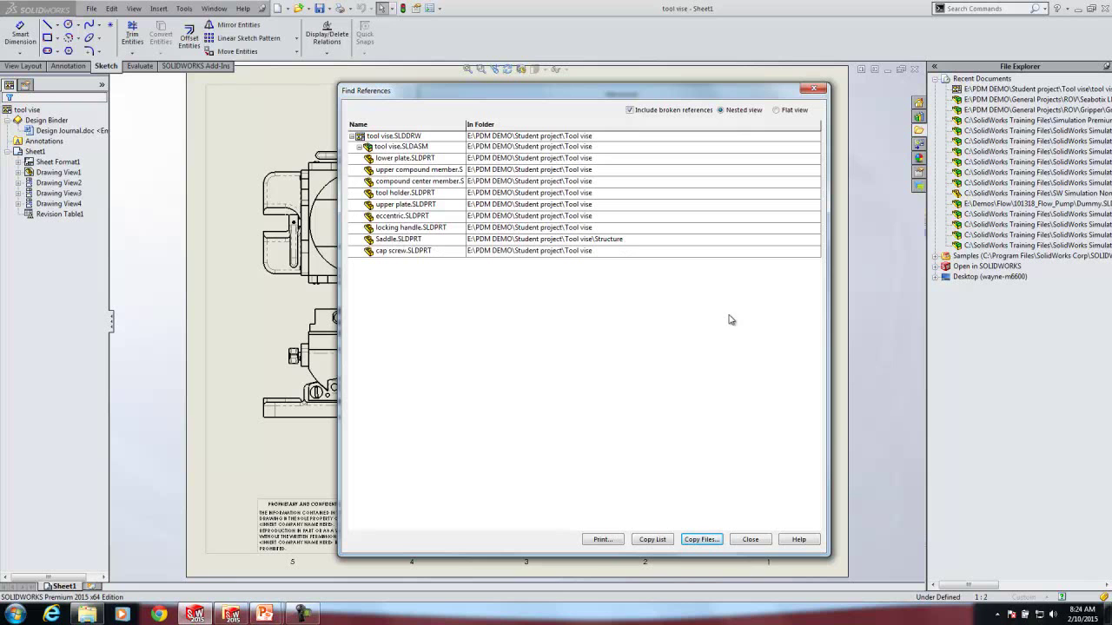
{"action": "left_click", "coordinate": [751, 540]}
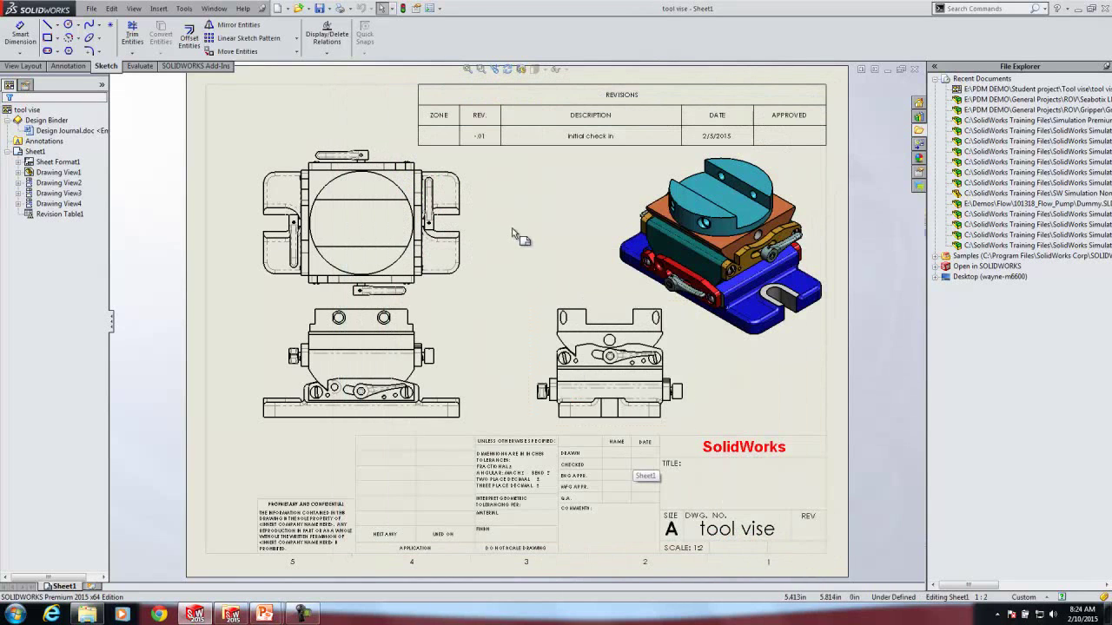
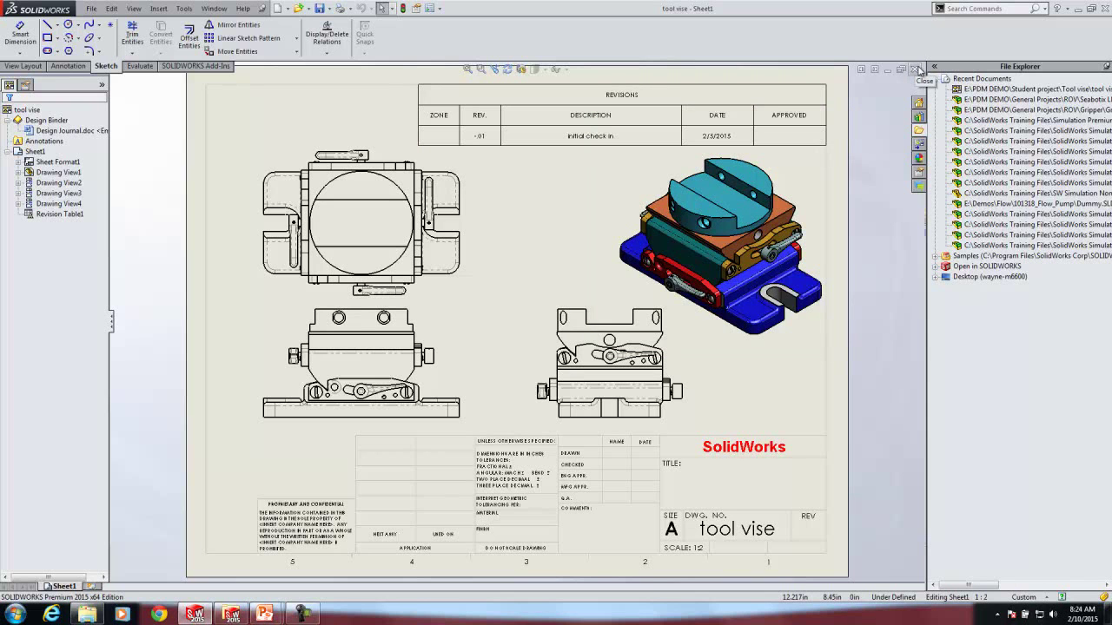
{"action": "left_click", "coordinate": [920, 70]}
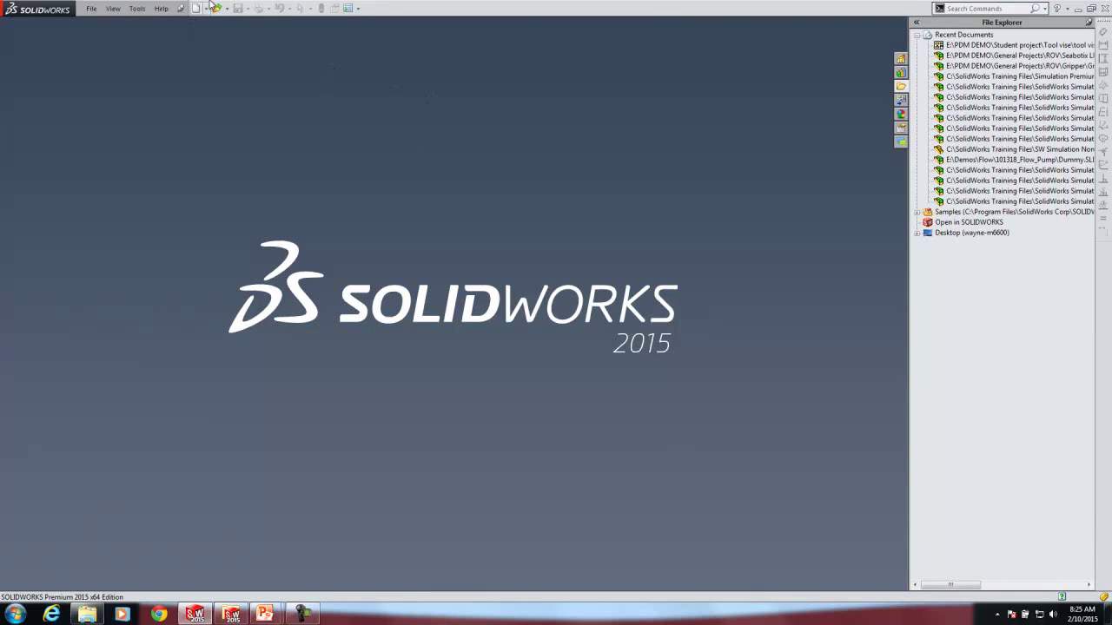
- Load the SOLIDWORKS Workgroup PDM 2015 add-in for the current session
{"action": "left_click", "coordinate": [138, 11]}
{"action": "left_click", "coordinate": [165, 90]}
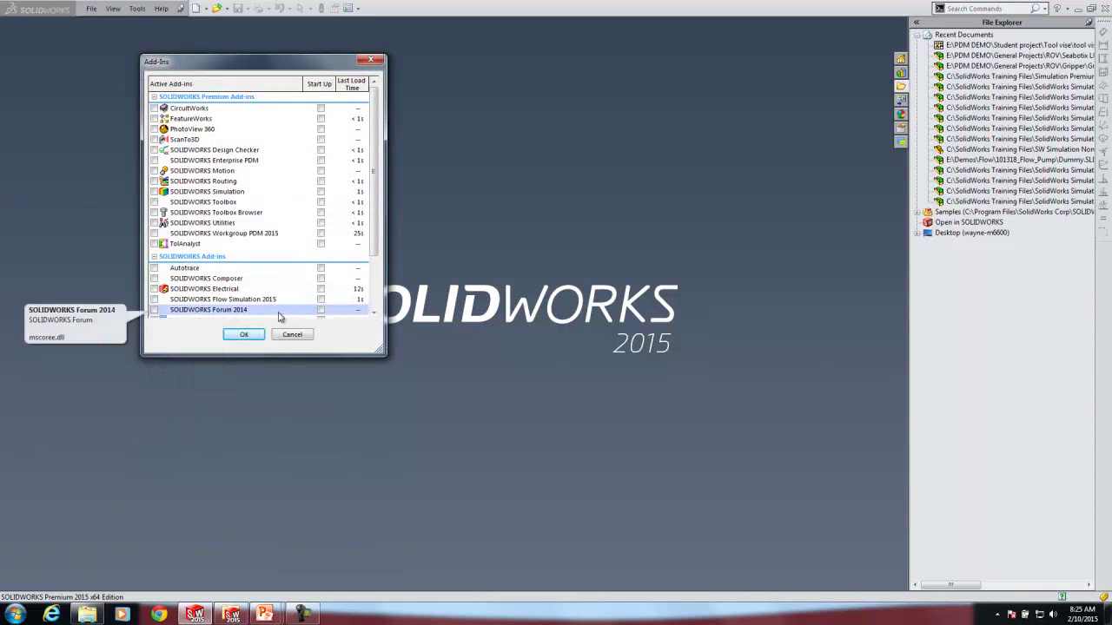
{"action": "mouse_move", "coordinate": [375, 178]}
{"action": "left_mouse_down"}
{"action": "mouse_move", "coordinate": [386, 241]}
{"action": "mouse_move", "coordinate": [385, 186]}
{"action": "left_mouse_up"}
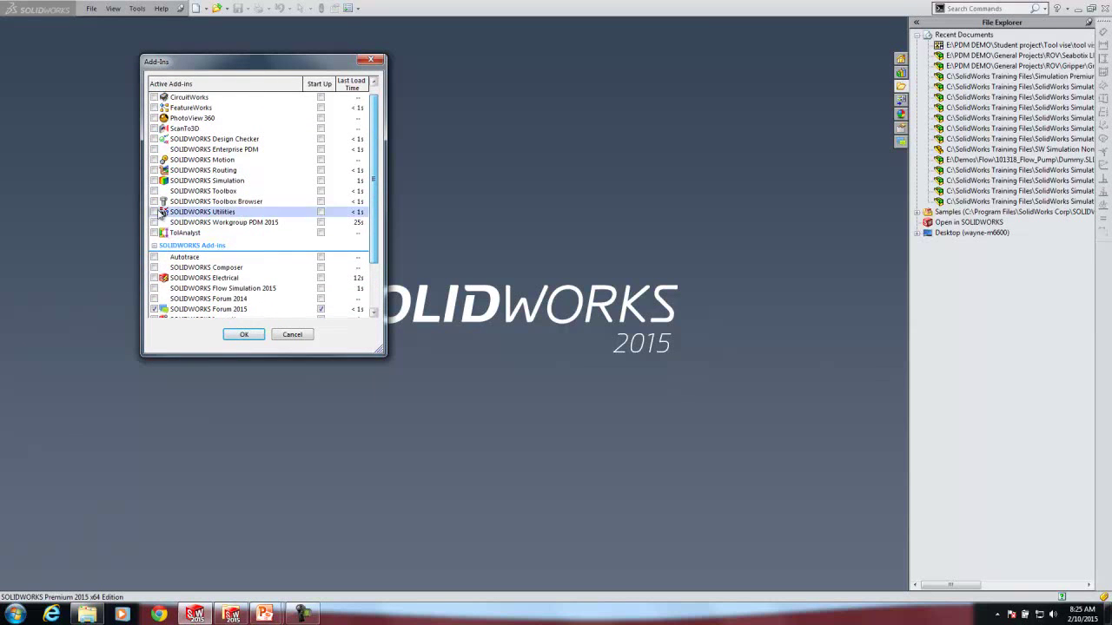
{"action": "left_click", "coordinate": [154, 223]}
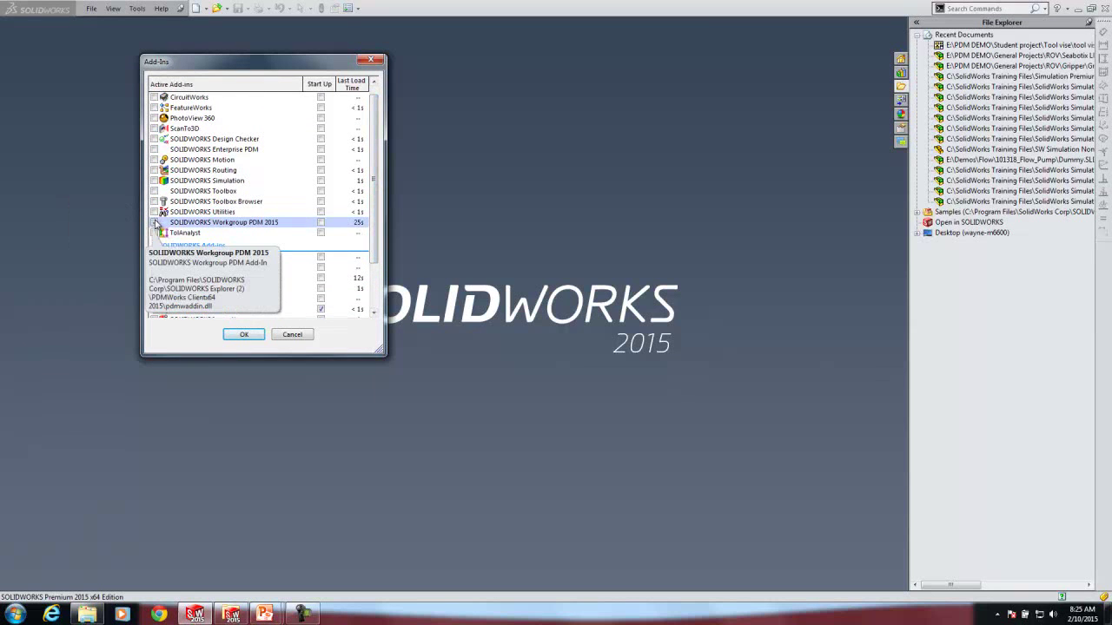
{"action": "left_click", "coordinate": [245, 334]}
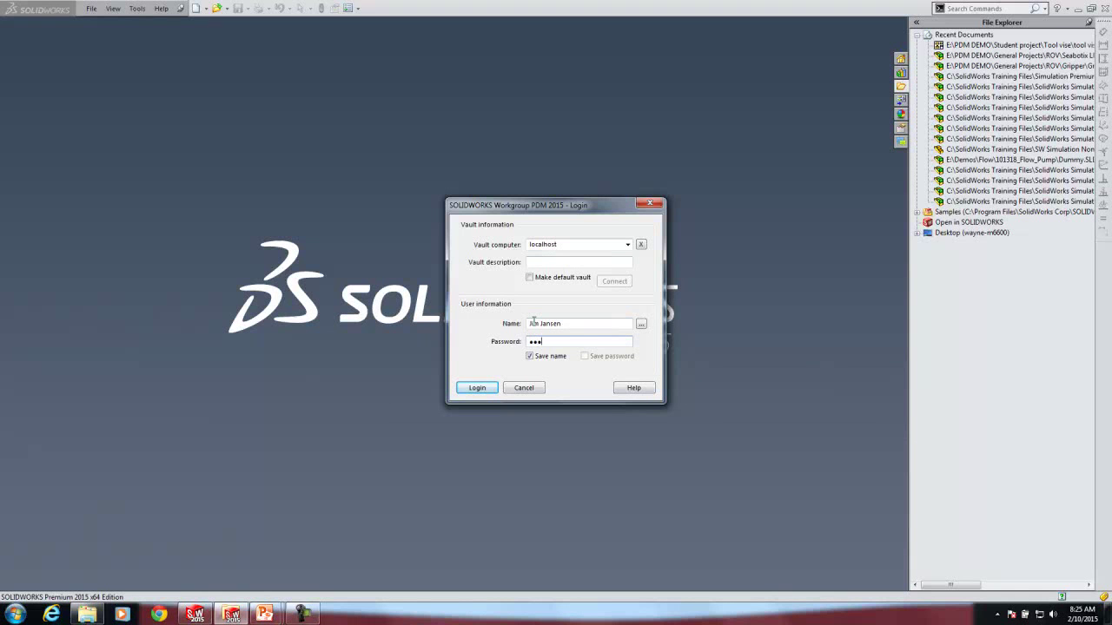
- Log in to the localhost vault with the recommended collaboration settings turned on, and refresh the vault view
{"action": "left_click", "coordinate": [476, 390]}
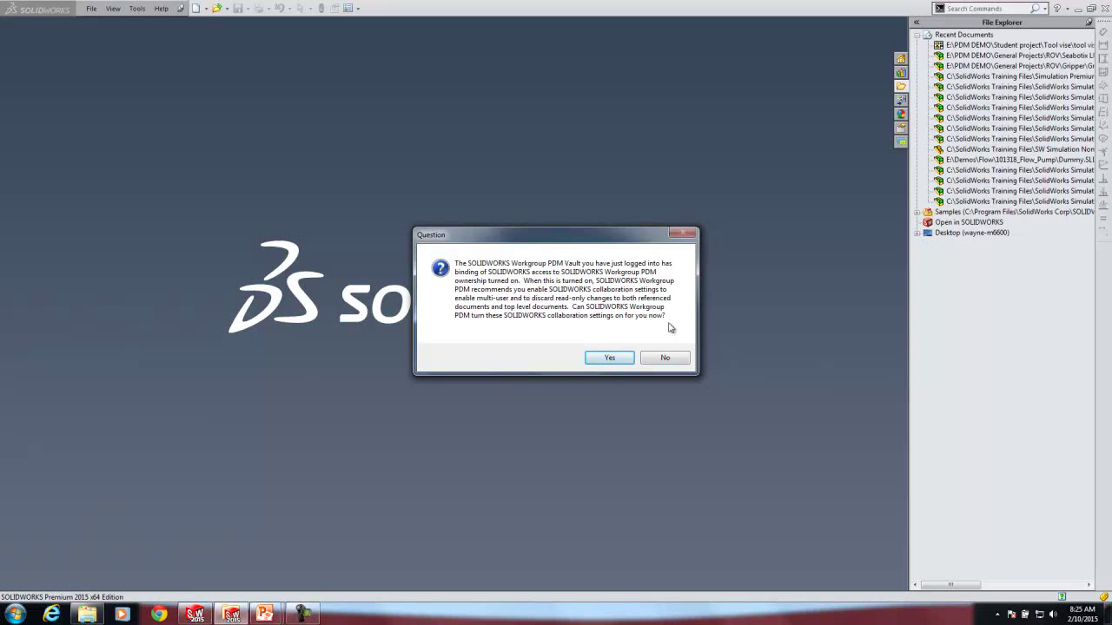
{"action": "left_click", "coordinate": [613, 357]}
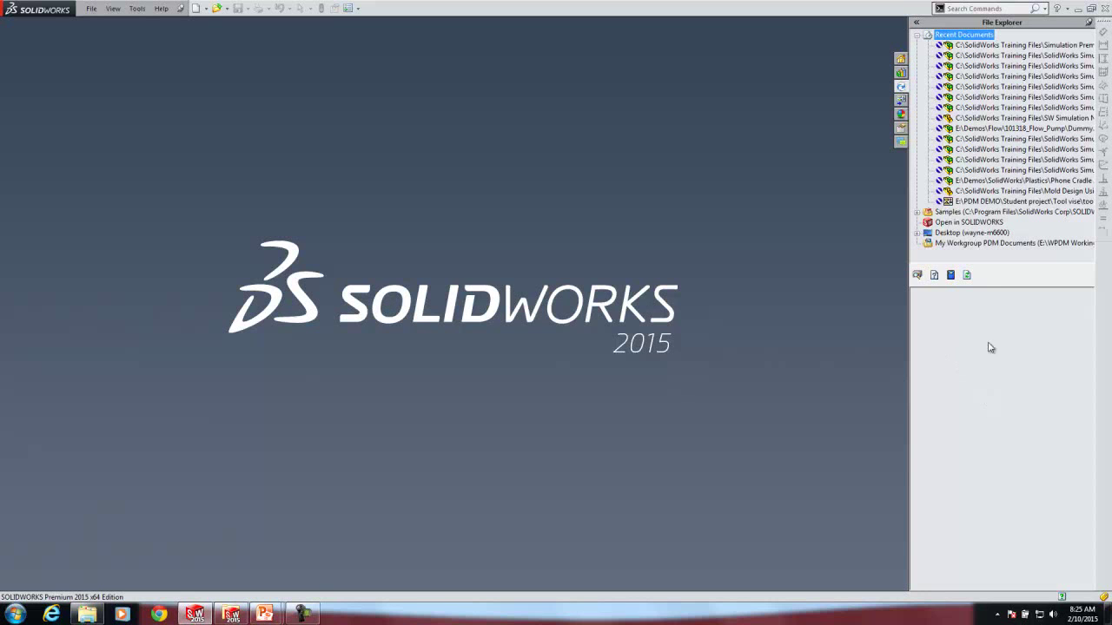
{"action": "left_click", "coordinate": [967, 275]}
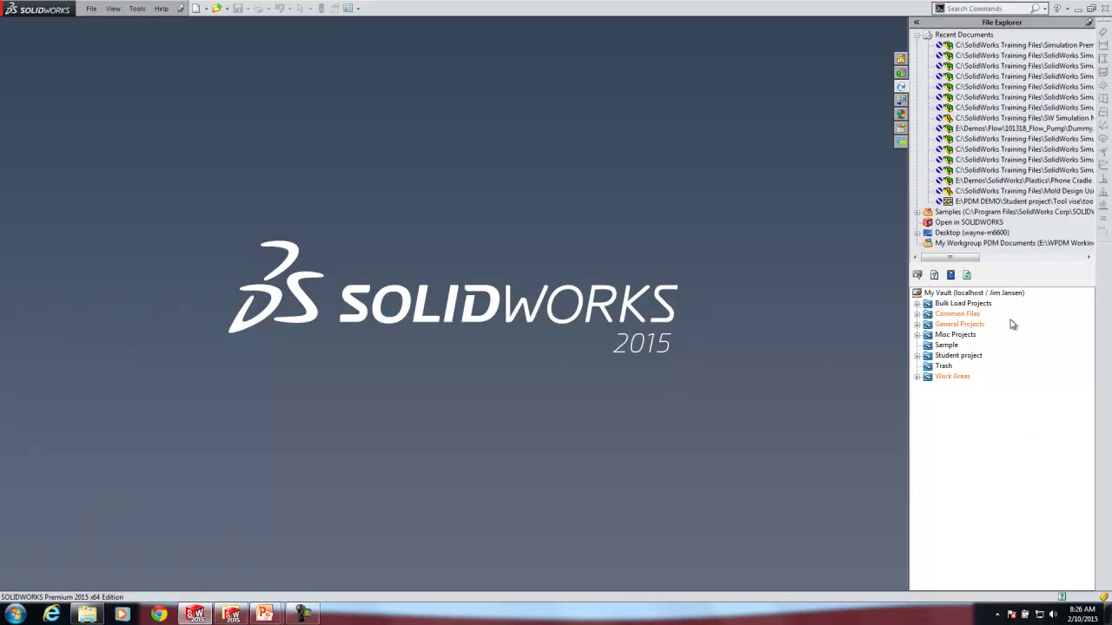
- Search the vault for documents whose Description contains "top", ignoring case, and generate a report of the matches
{"action": "right_click", "coordinate": [966, 296]}
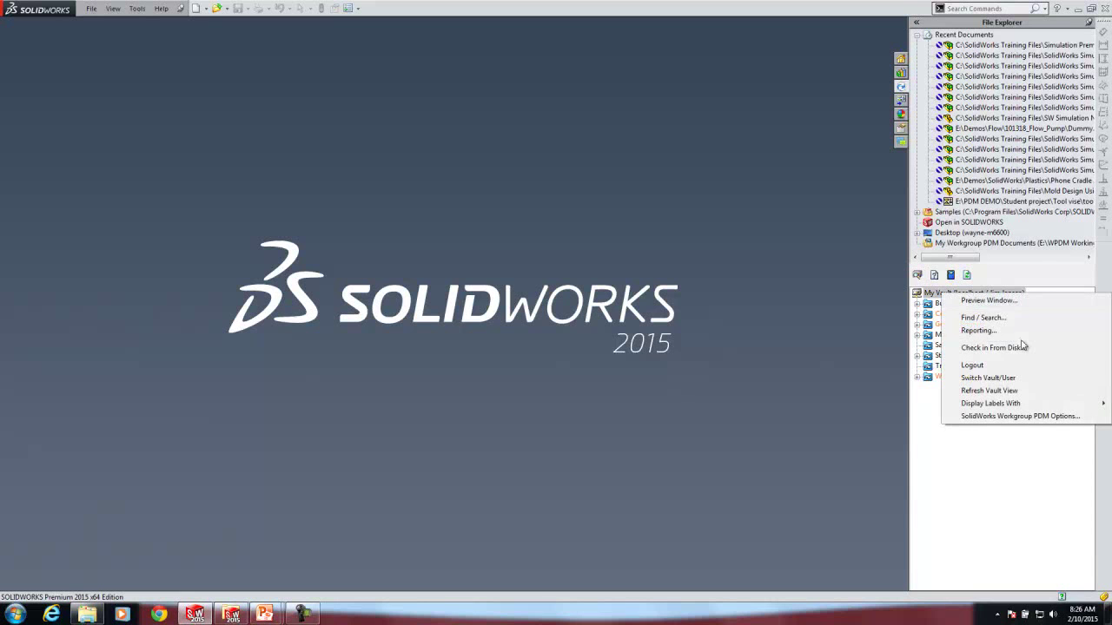
{"action": "left_click", "coordinate": [983, 318]}
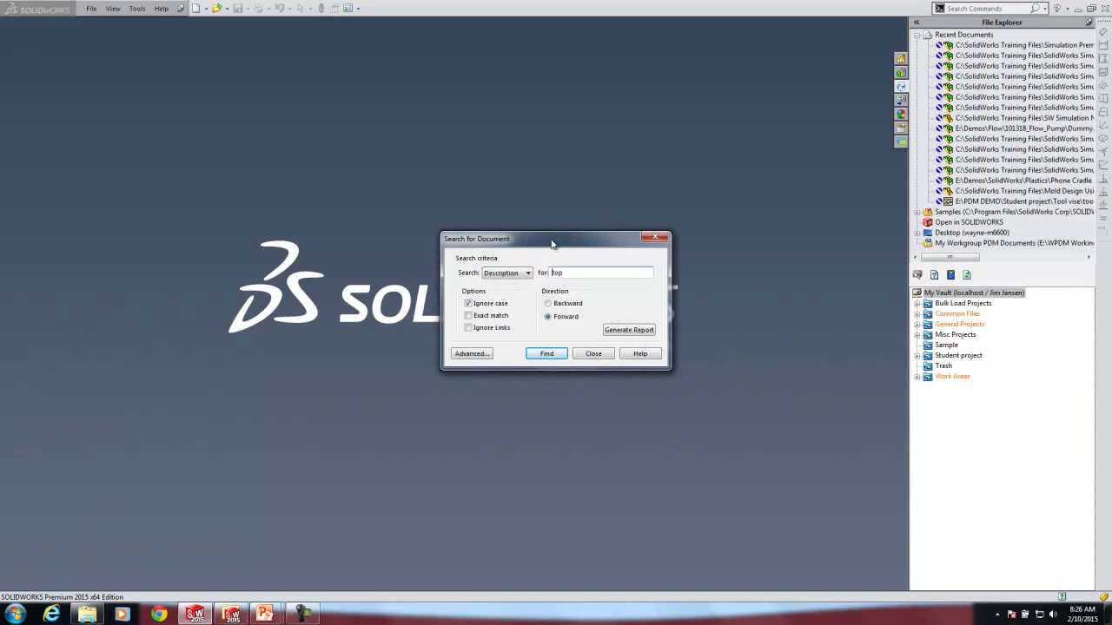
{"action": "left_click_drag", "start_coordinate": [553, 243], "coordinate": [548, 133]}
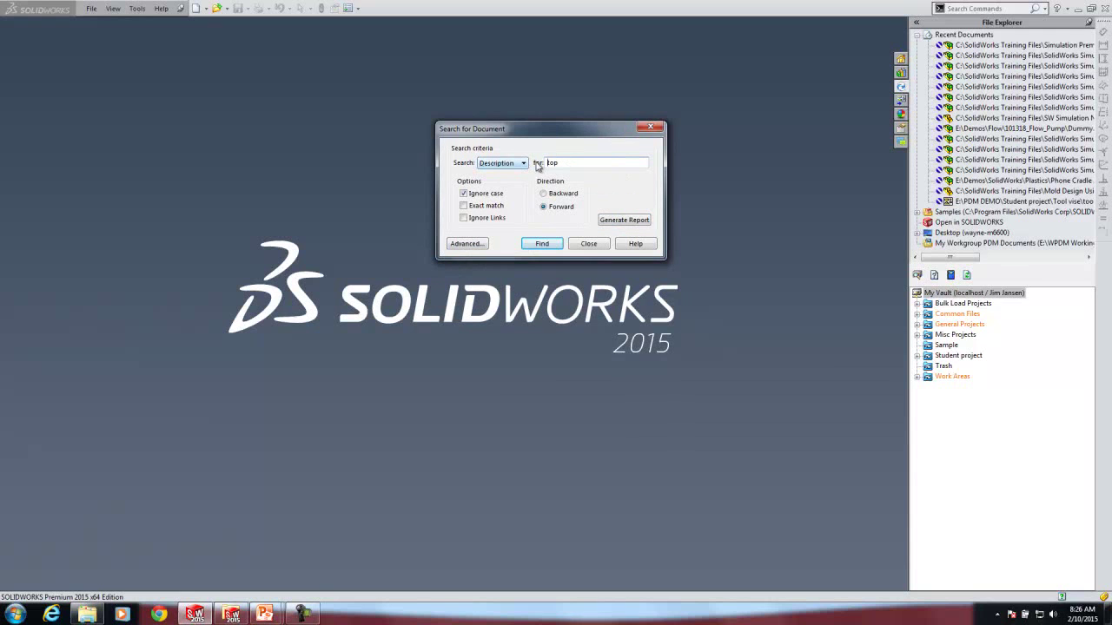
{"action": "left_click", "coordinate": [575, 165]}
{"action": "left_click", "coordinate": [468, 245]}
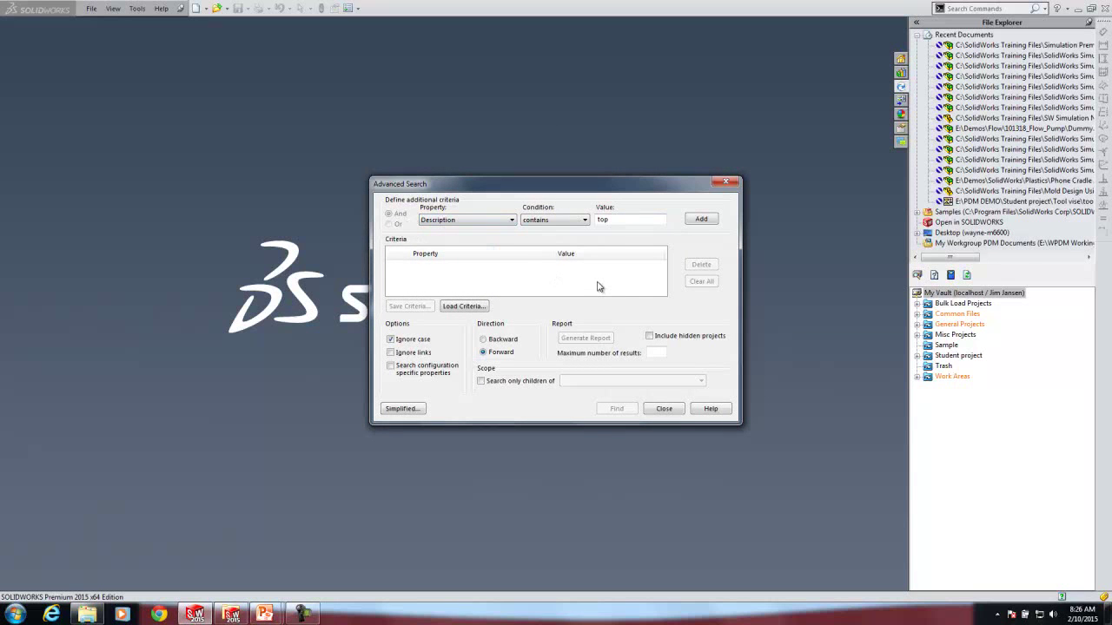
{"action": "left_click", "coordinate": [410, 409]}
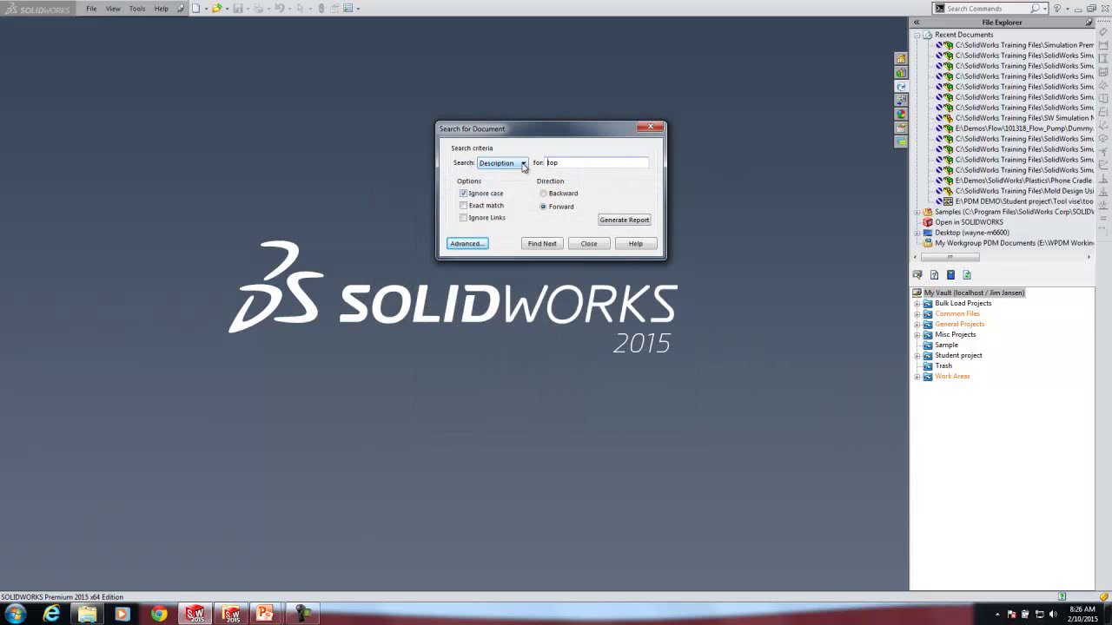
{"action": "left_click", "coordinate": [624, 219]}
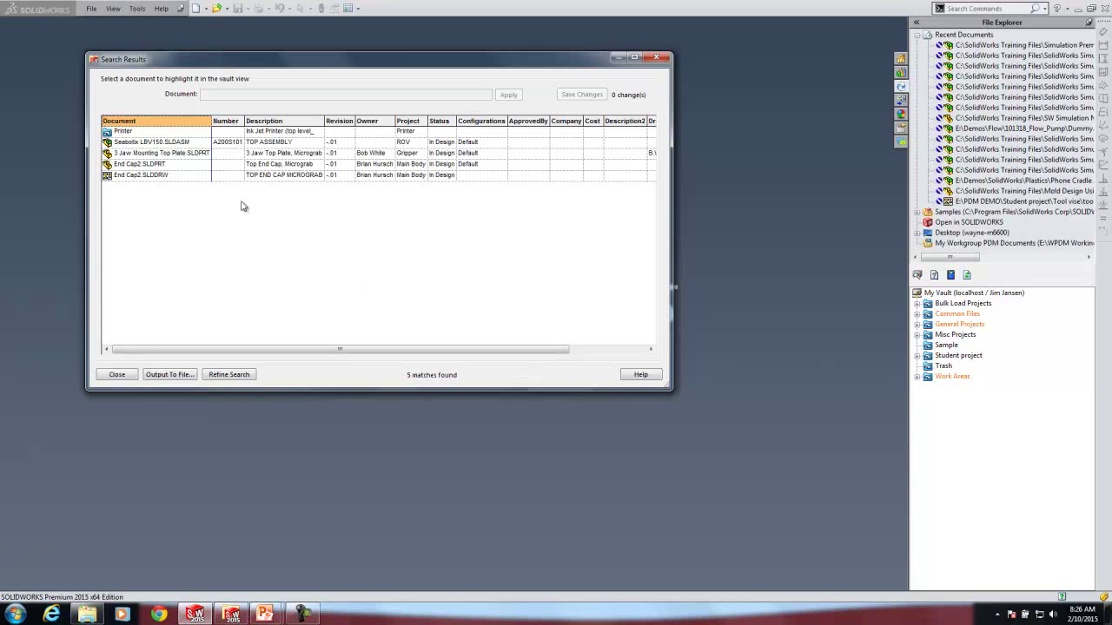
- Locate Seabotix LBV150.SLDASM from the search report in the vault and examine its document information and mapped file properties
{"action": "left_click", "coordinate": [135, 143]}
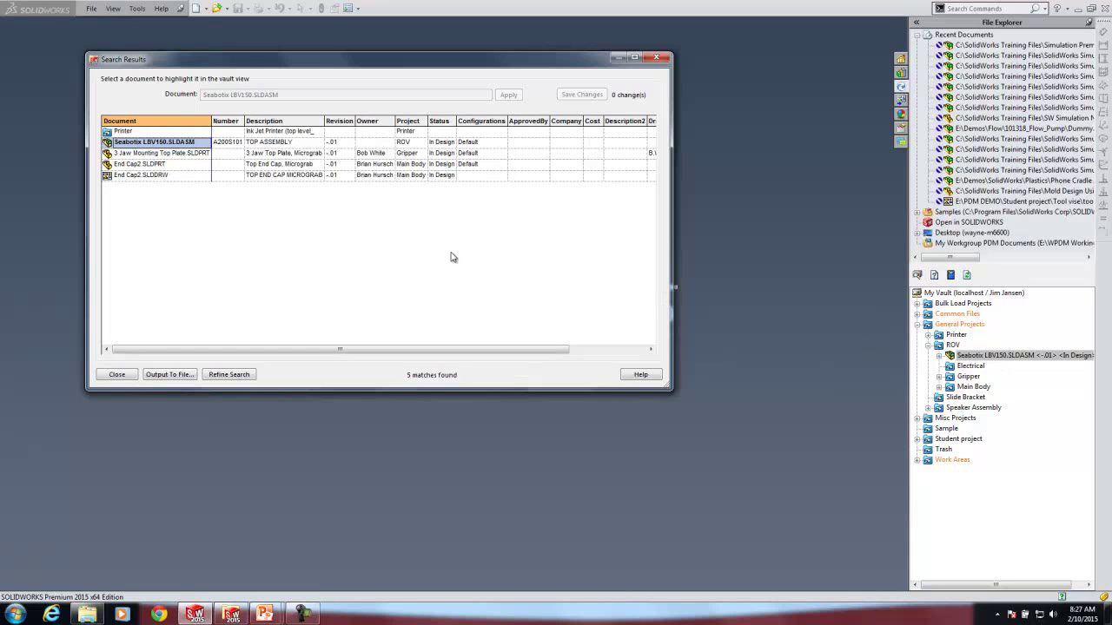
{"action": "right_click", "coordinate": [163, 146]}
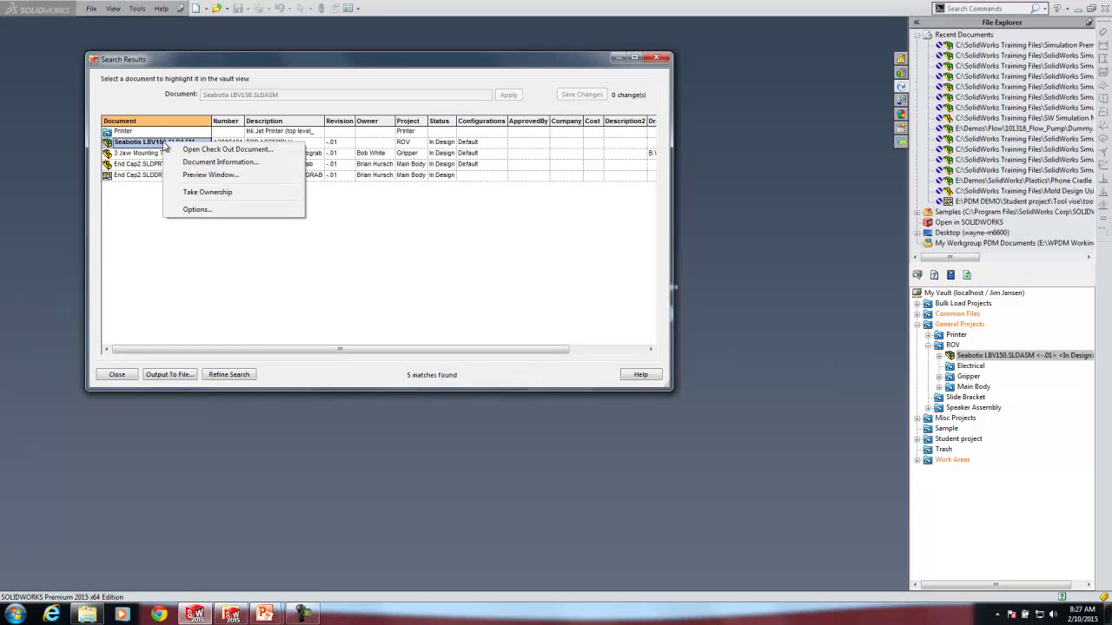
{"action": "left_click", "coordinate": [240, 163]}
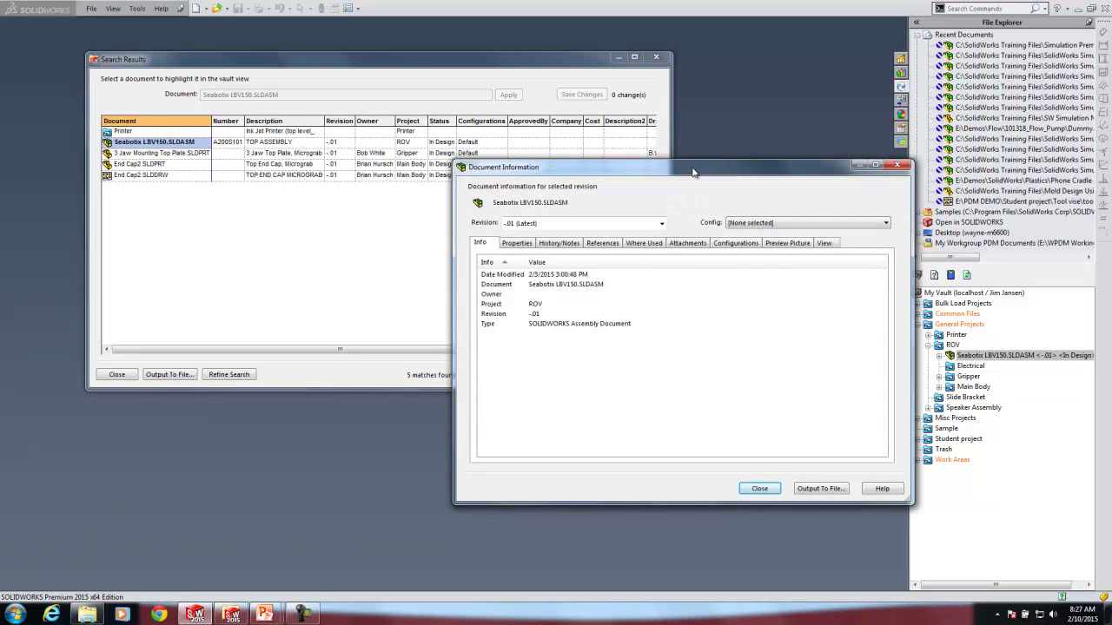
{"action": "left_click_drag", "start_coordinate": [692, 172], "coordinate": [487, 153]}
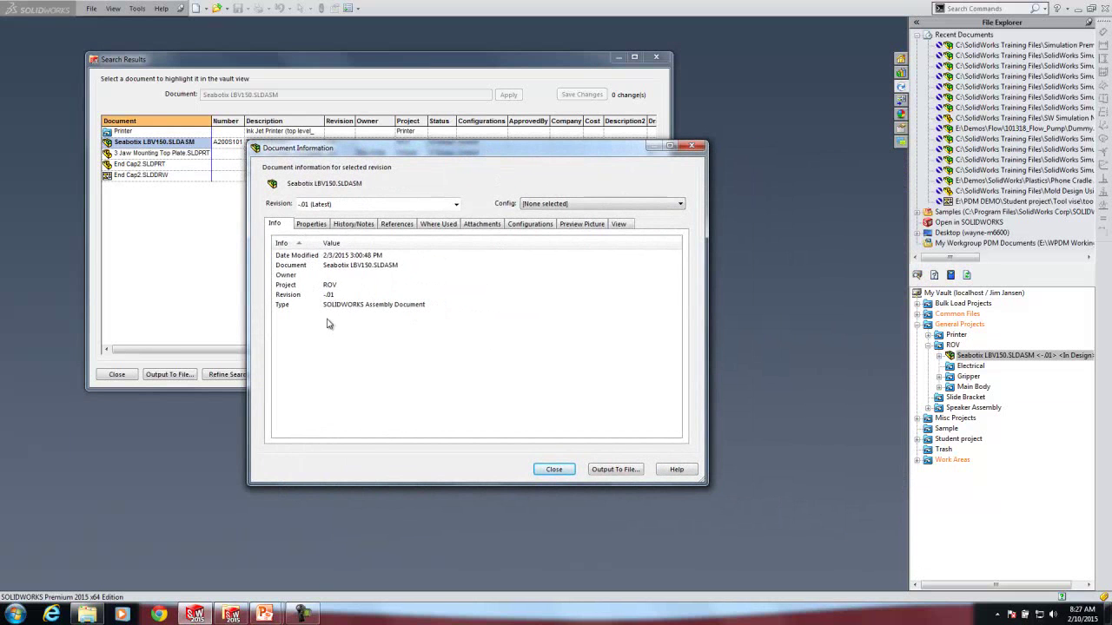
{"action": "left_click", "coordinate": [313, 224]}
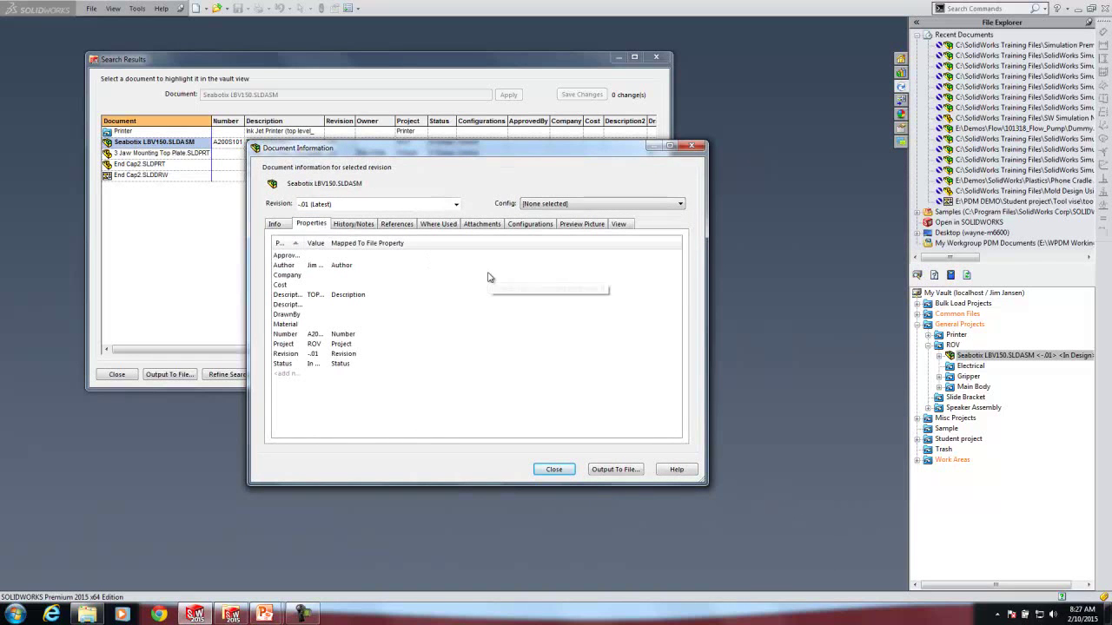
{"action": "left_click_drag", "start_coordinate": [303, 245], "coordinate": [387, 250]}
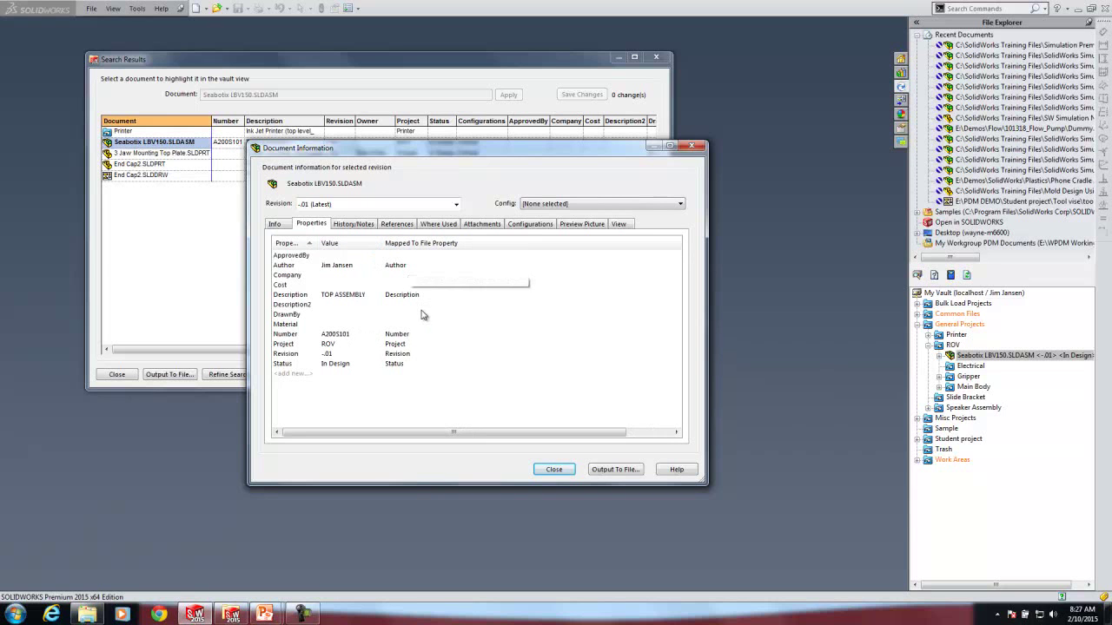
- Review the history and notes of Seabotix LBV150.SLDASM, widening the action and note columns to read the entries
{"action": "left_click", "coordinate": [359, 225]}
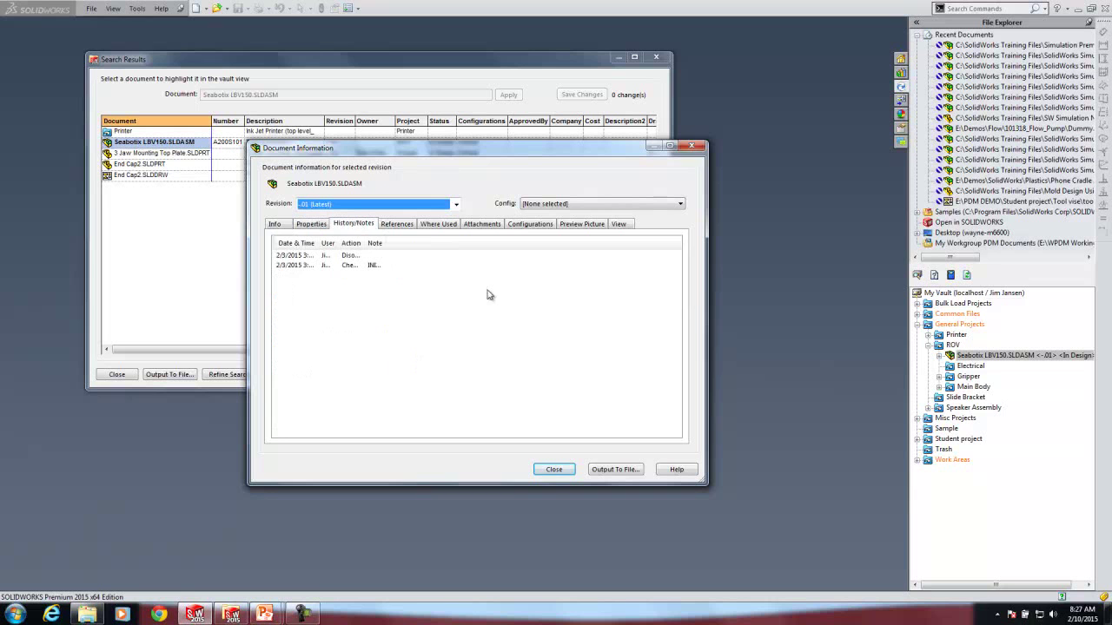
{"action": "left_click_drag", "start_coordinate": [389, 244], "coordinate": [471, 247]}
{"action": "left_click_drag", "start_coordinate": [366, 244], "coordinate": [409, 244]}
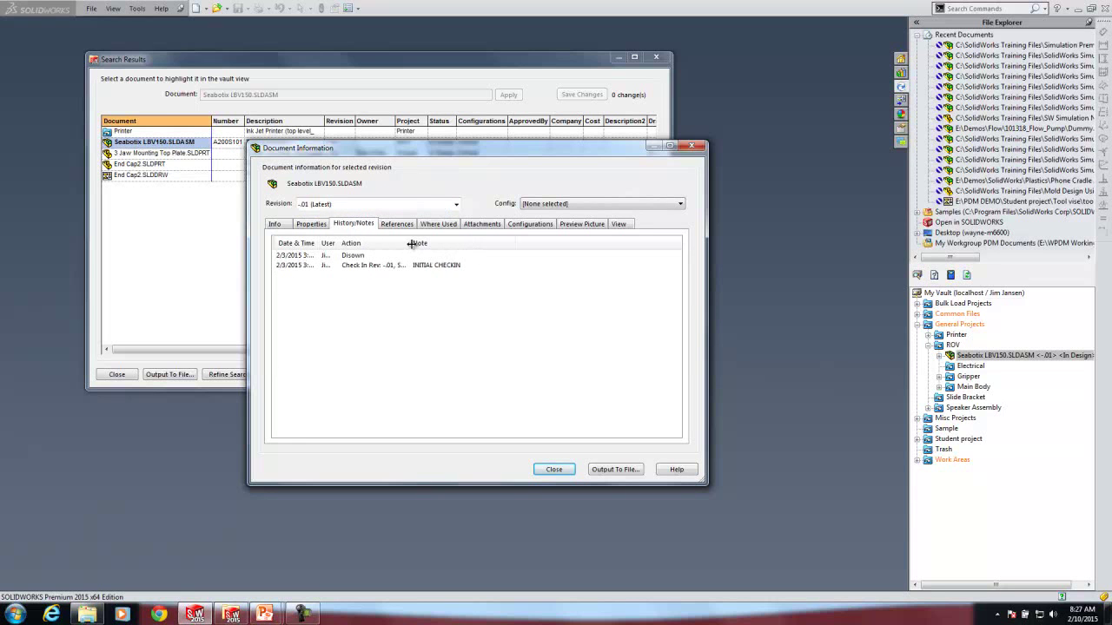
- Review the history users, references and where-used list of Seabotix LBV150.SLDASM, widening the columns to read the full entries
{"action": "mouse_move", "coordinate": [340, 244]}
{"action": "left_mouse_down"}
{"action": "mouse_move", "coordinate": [373, 245]}
{"action": "mouse_move", "coordinate": [335, 245]}
{"action": "left_mouse_up"}
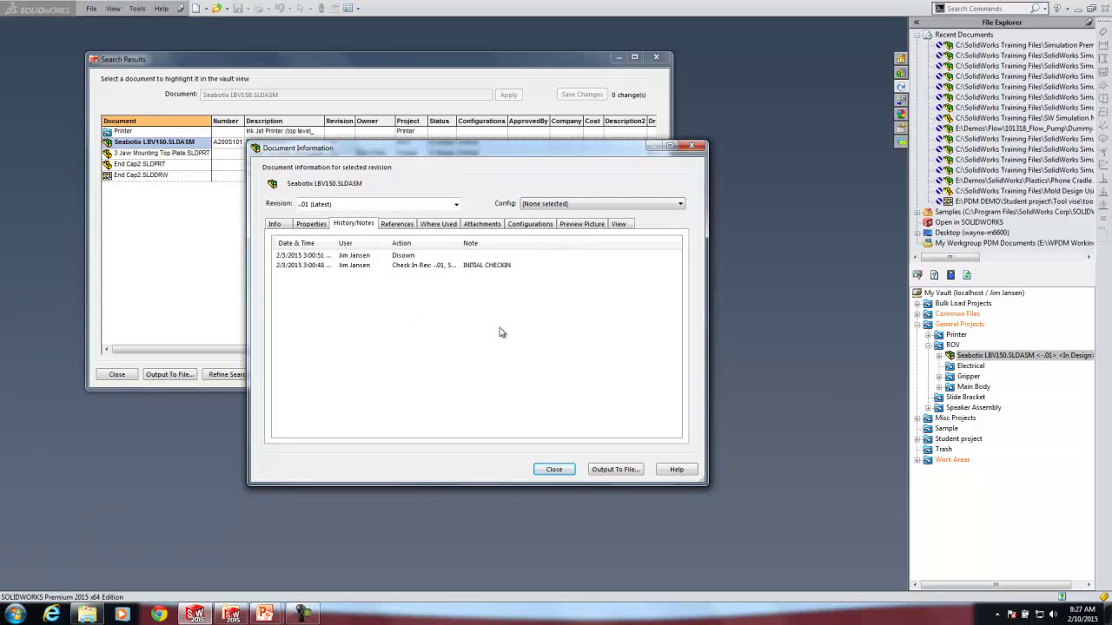
{"action": "left_click", "coordinate": [396, 224]}
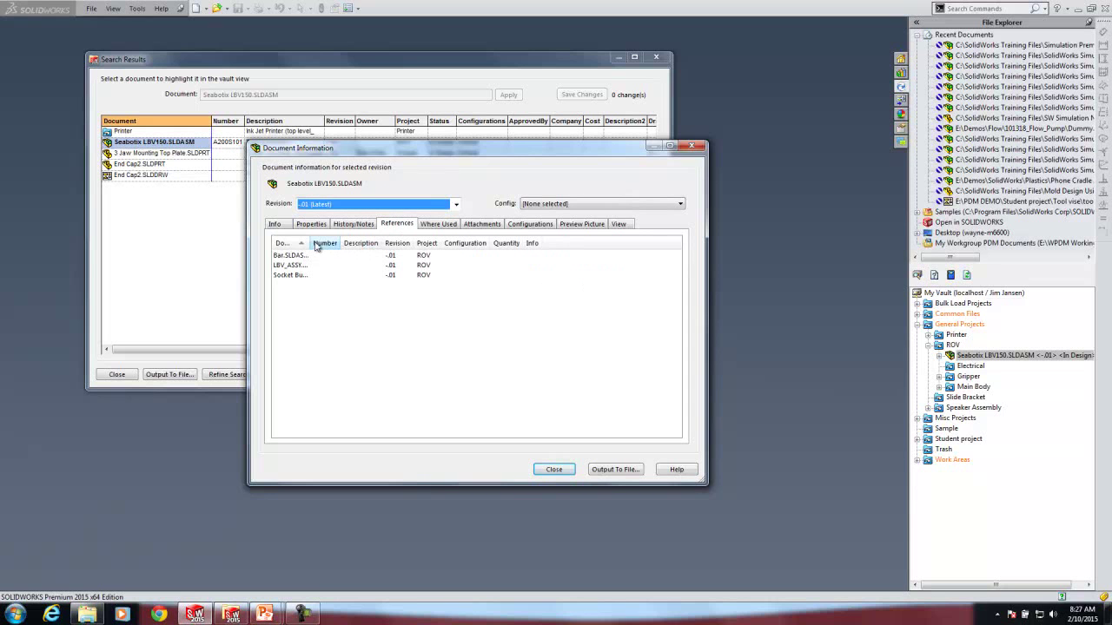
{"action": "left_click_drag", "start_coordinate": [310, 244], "coordinate": [361, 243]}
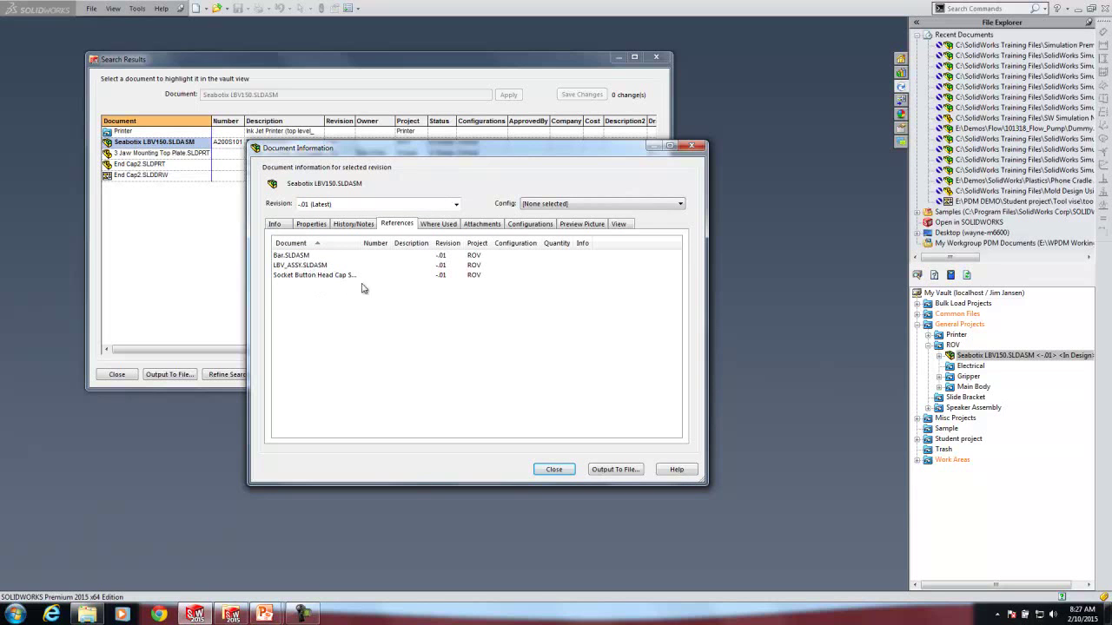
{"action": "left_click_drag", "start_coordinate": [361, 244], "coordinate": [416, 244]}
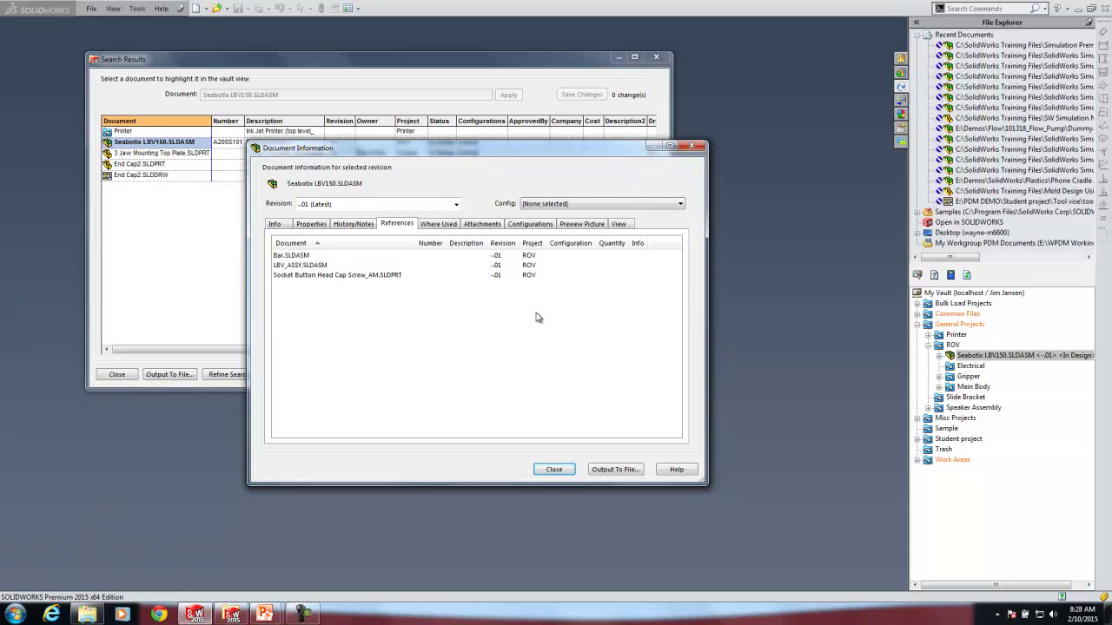
{"action": "left_click", "coordinate": [446, 225]}
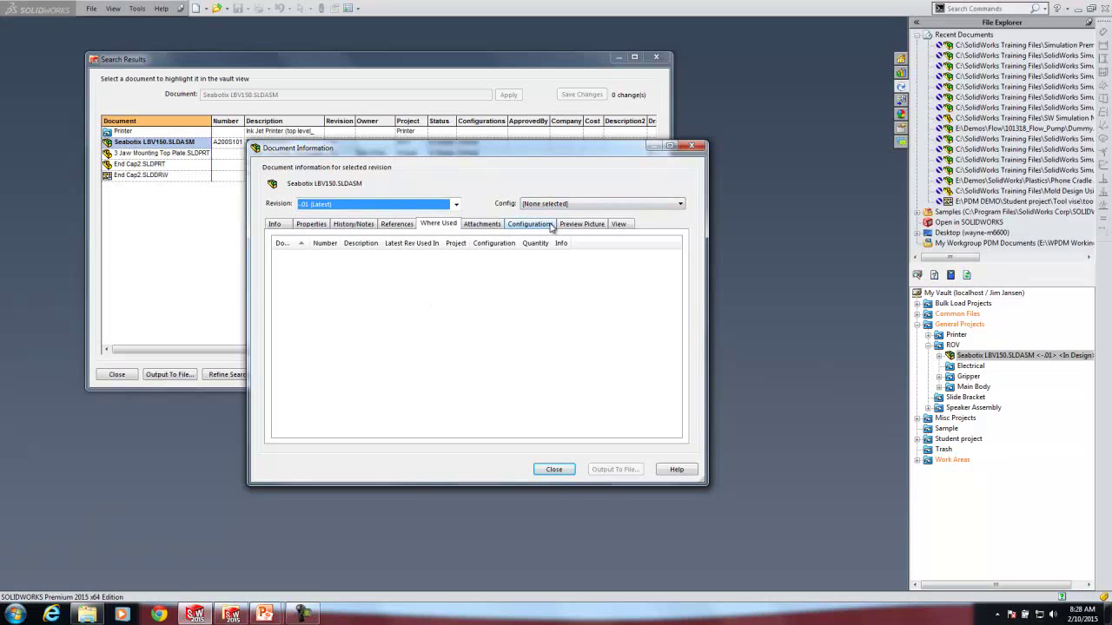
- Examine the preview picture and interactive 3D view of Seabotix LBV150.SLDASM, and close its document information
{"action": "left_click", "coordinate": [581, 227]}
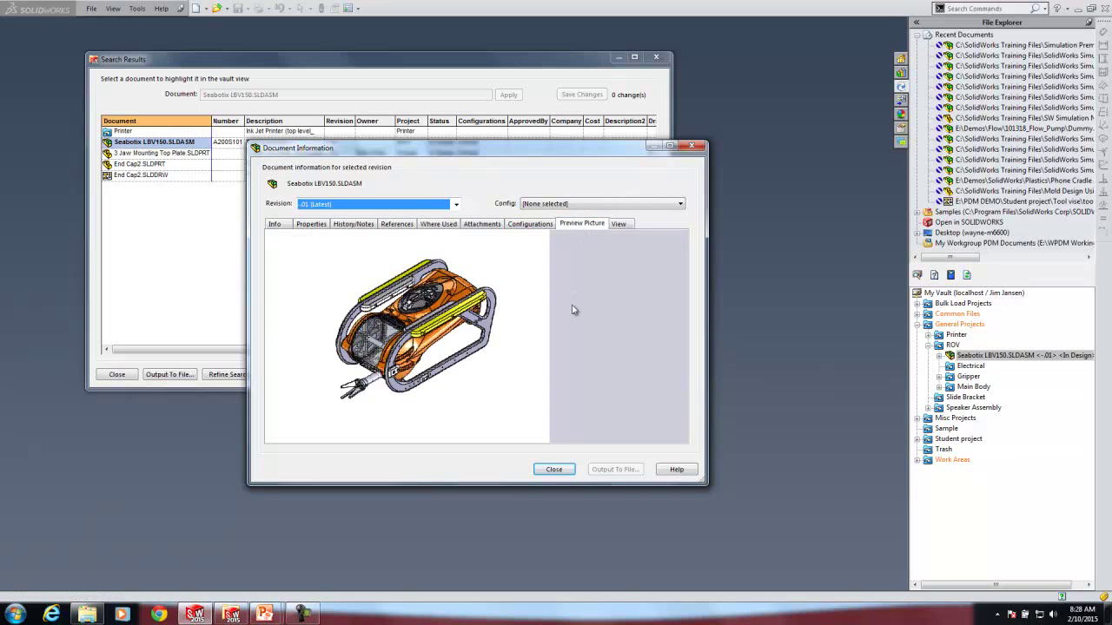
{"action": "left_click", "coordinate": [626, 225]}
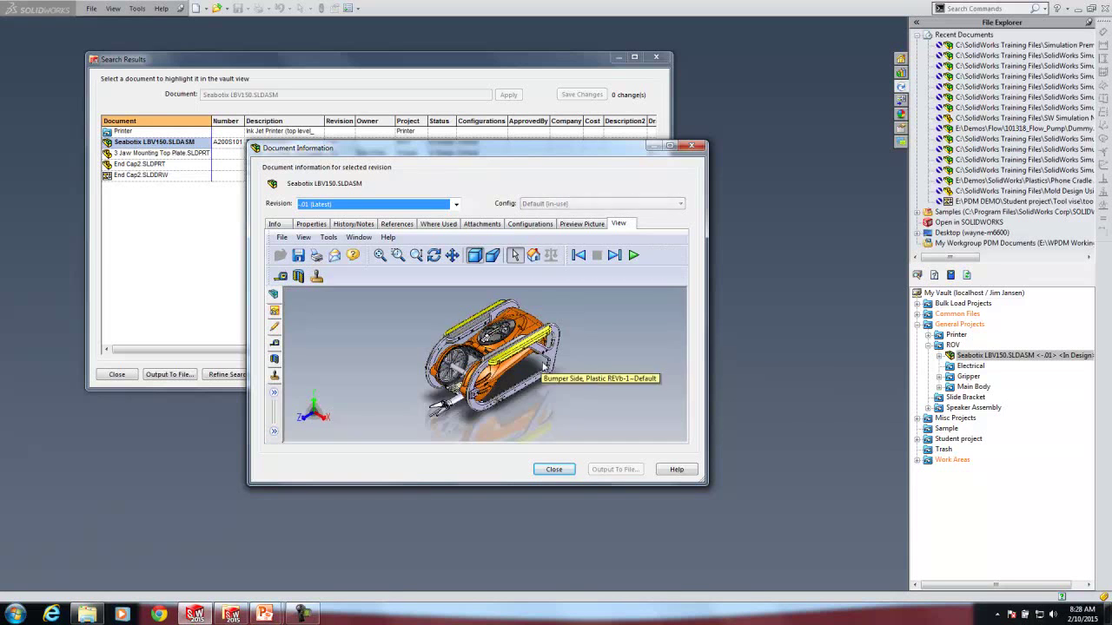
{"action": "left_click", "coordinate": [560, 389]}
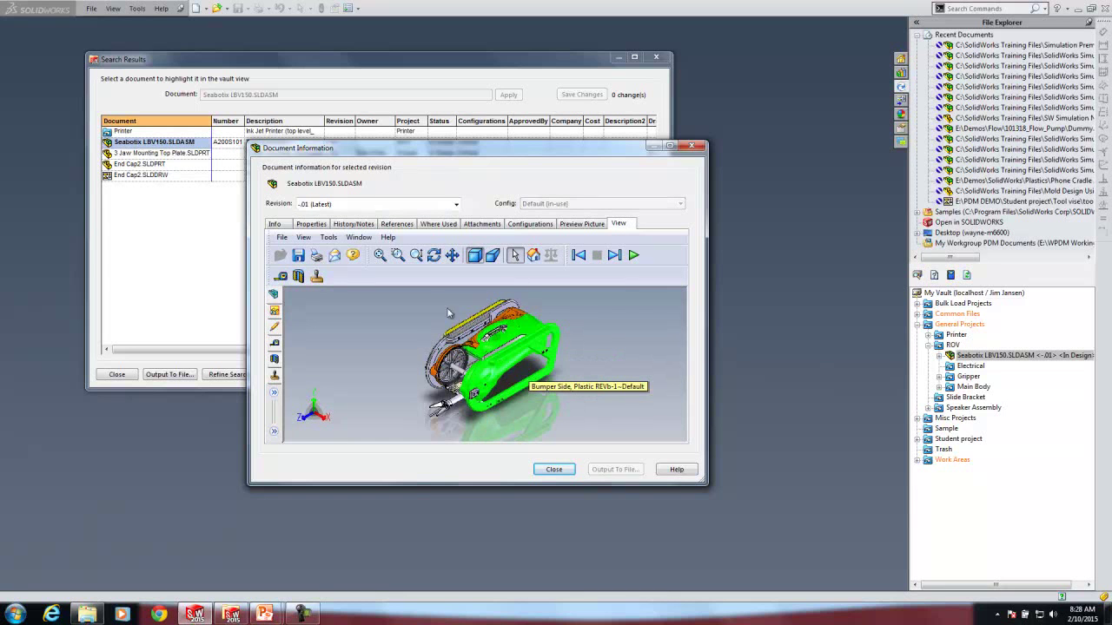
{"action": "left_click_drag", "start_coordinate": [381, 344], "coordinate": [614, 382]}
{"action": "left_click", "coordinate": [556, 470]}
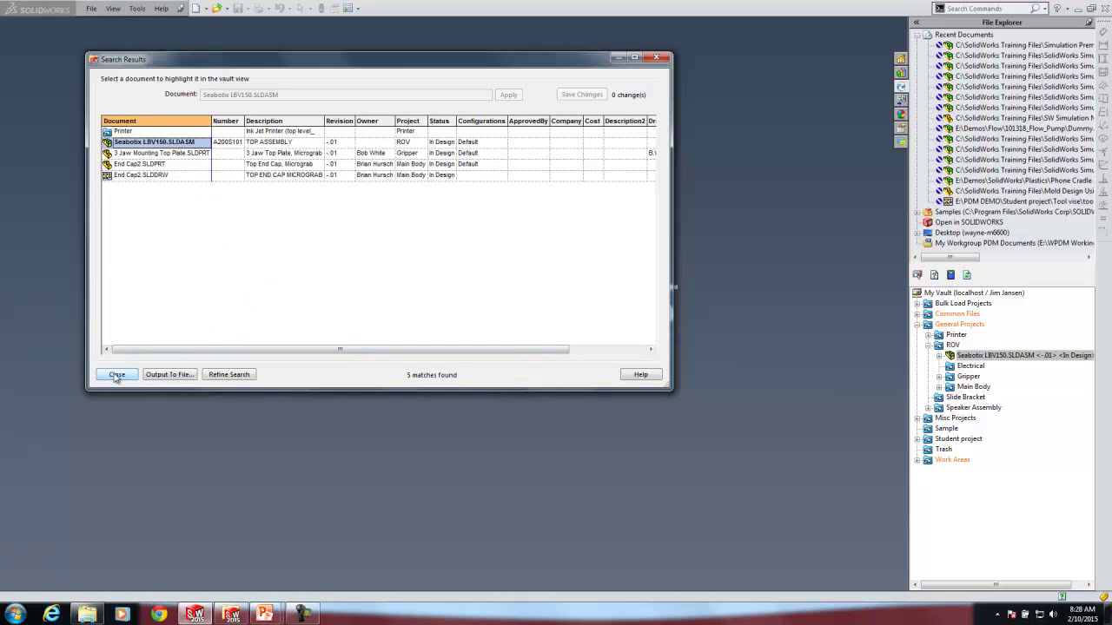
- Preview Seabotix LBV150.SLDASM from the search results and open it with local copies of its latest-revision references, without taking ownership
{"action": "right_click", "coordinate": [162, 141]}
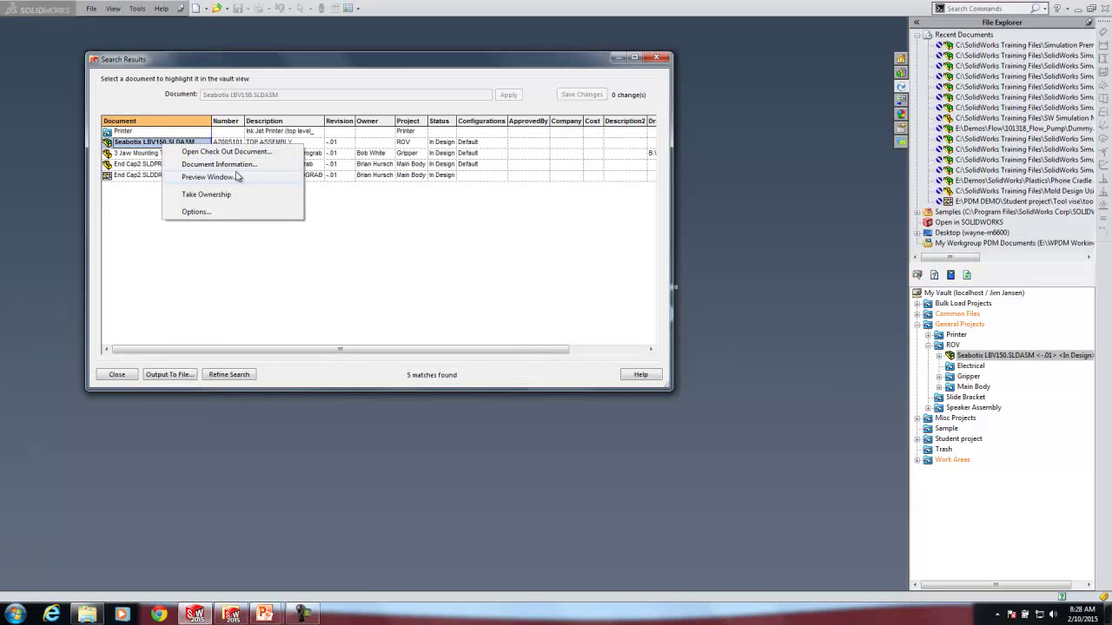
{"action": "left_click", "coordinate": [207, 177]}
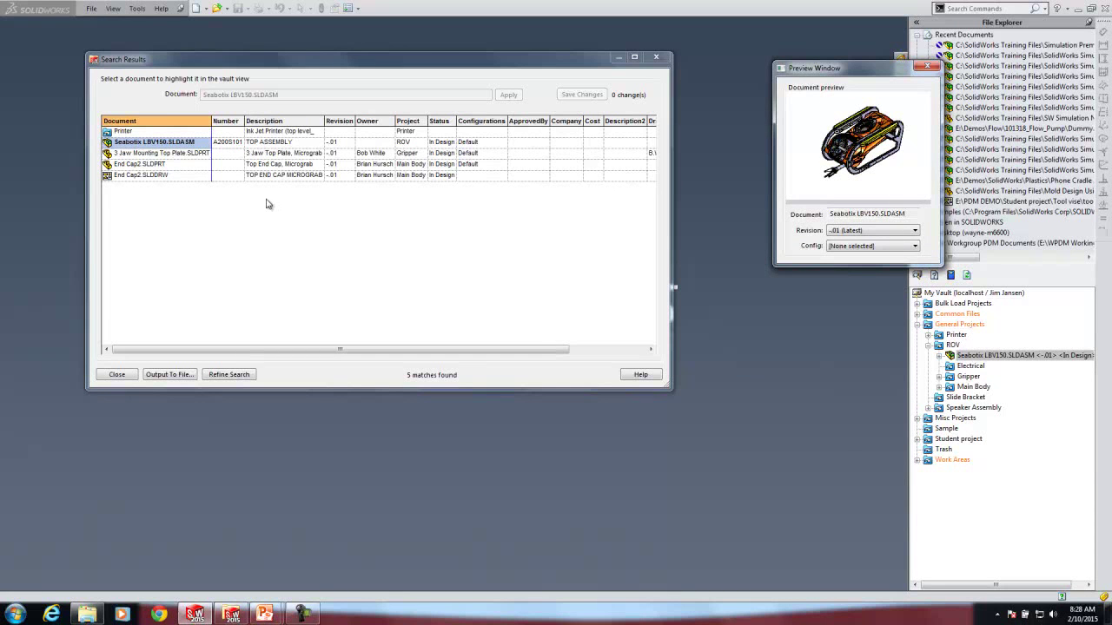
{"action": "right_click", "coordinate": [156, 145]}
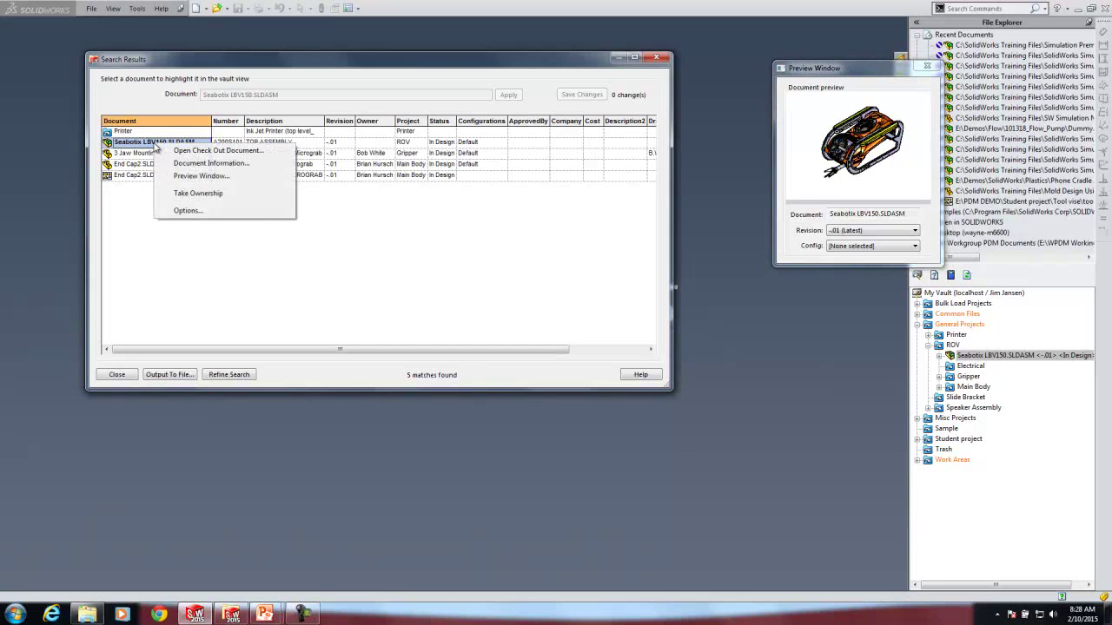
{"action": "left_click", "coordinate": [239, 153]}
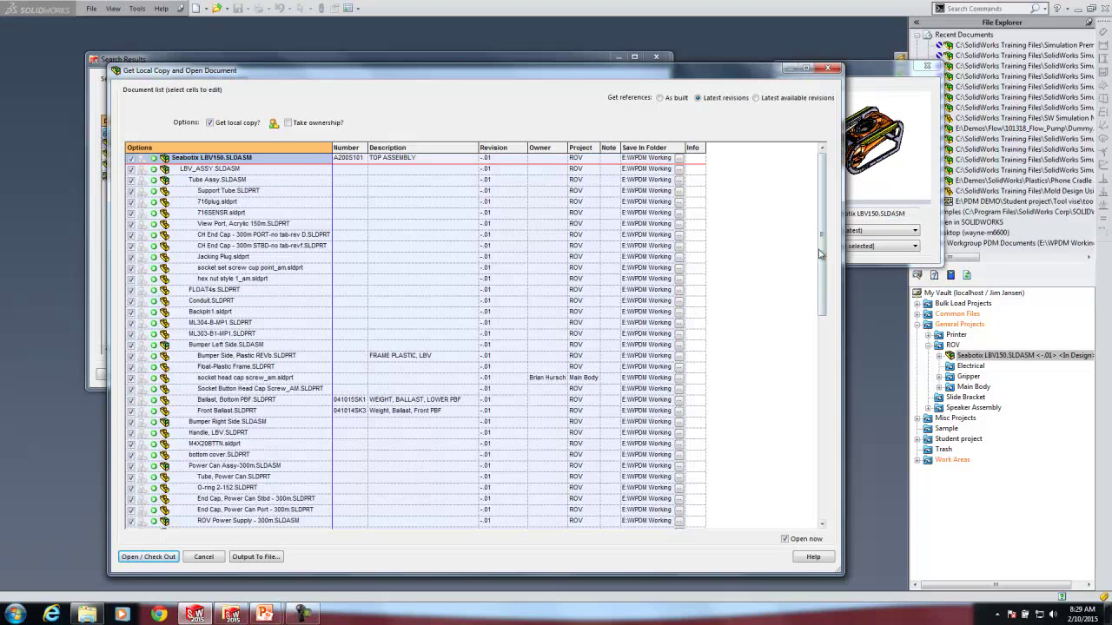
{"action": "left_click_drag", "start_coordinate": [824, 258], "coordinate": [835, 444]}
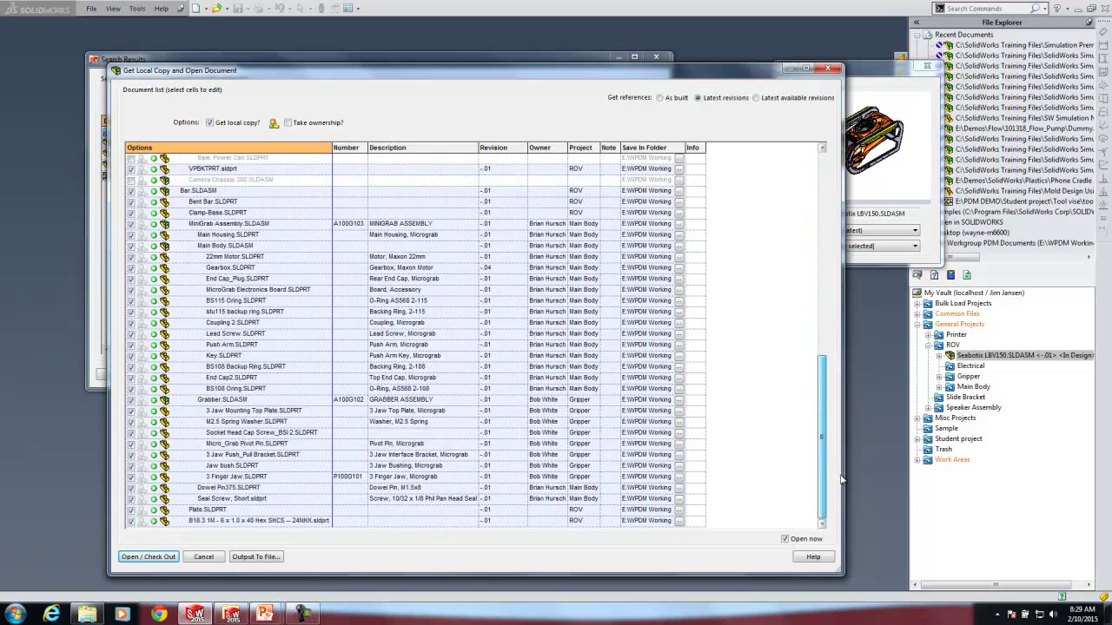
{"action": "left_click_drag", "start_coordinate": [825, 386], "coordinate": [829, 195]}
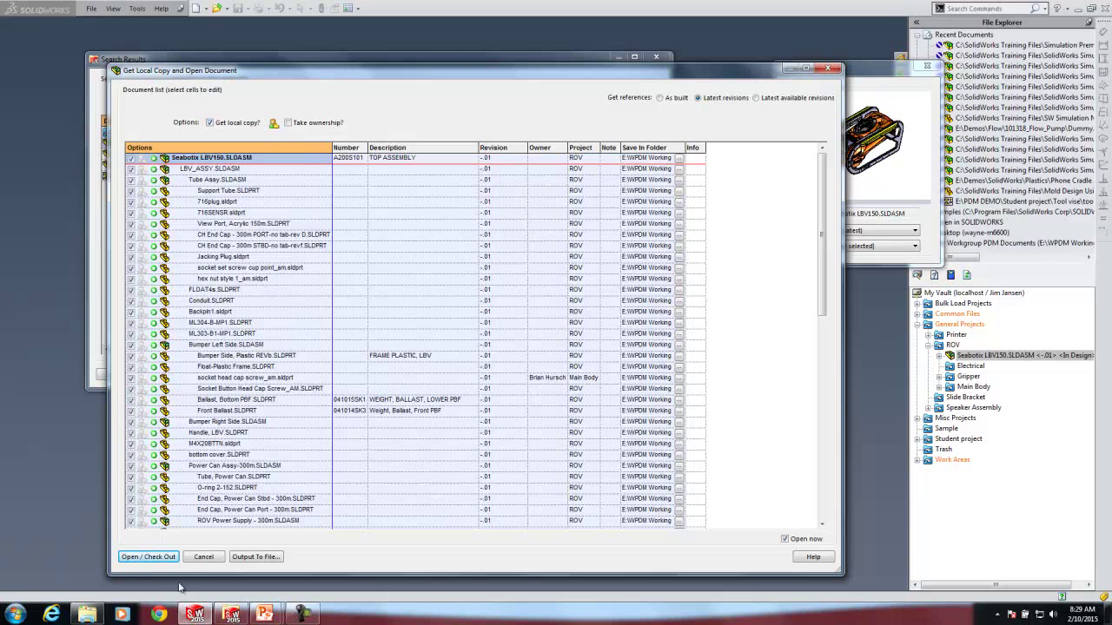
{"action": "left_click", "coordinate": [157, 559]}
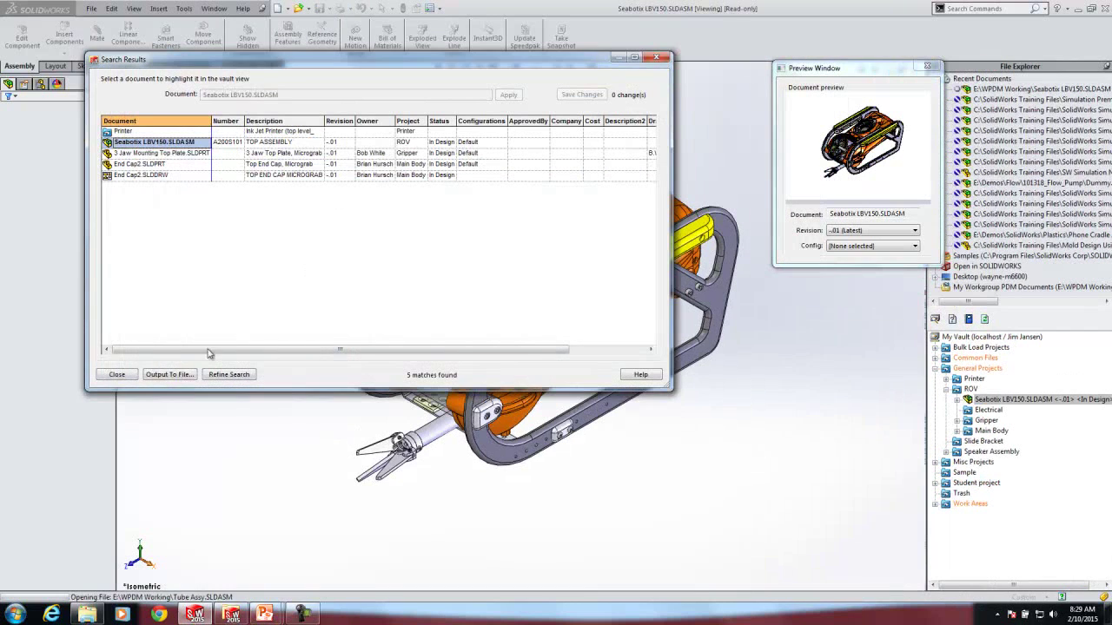
- Close the search results, the document search and the document preview to clear the view of the assembly
{"action": "left_click", "coordinate": [117, 374]}
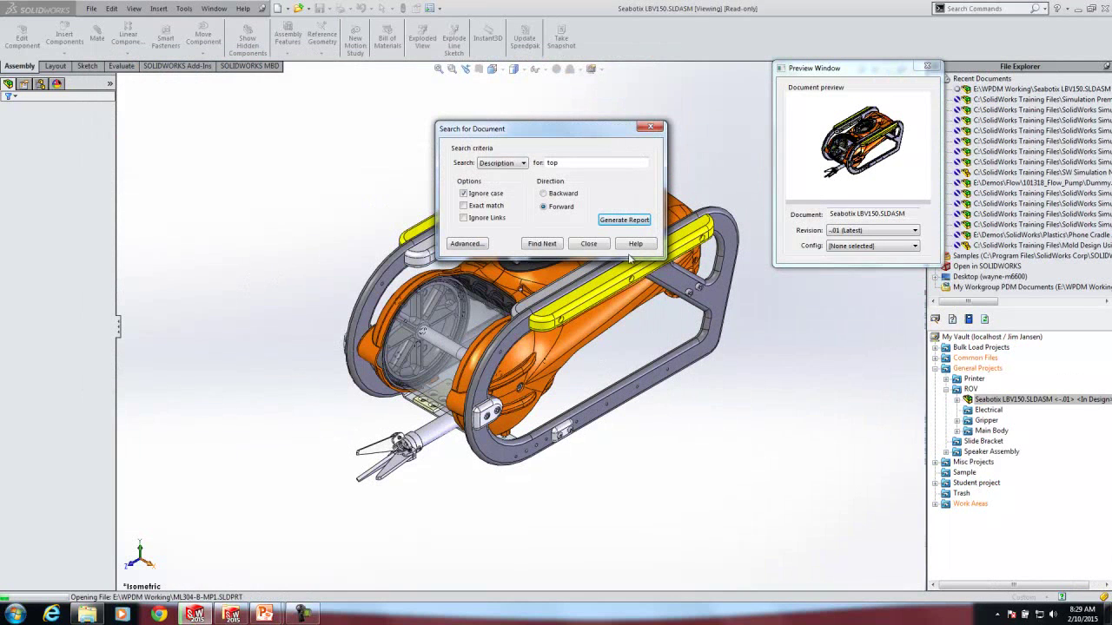
{"action": "left_click", "coordinate": [588, 243]}
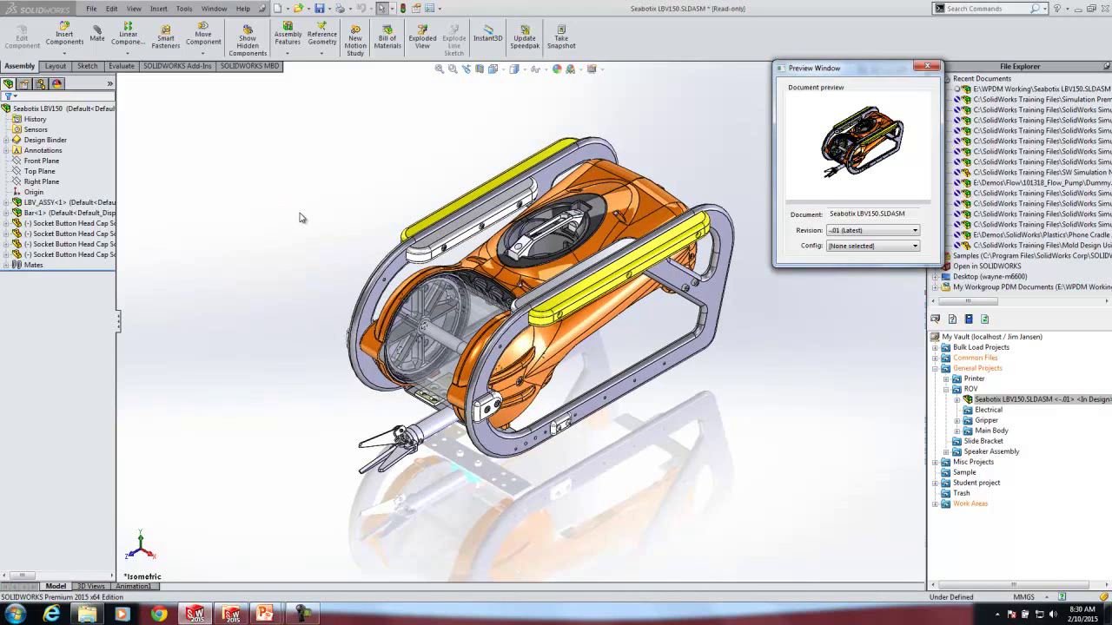
{"action": "left_click", "coordinate": [927, 67]}
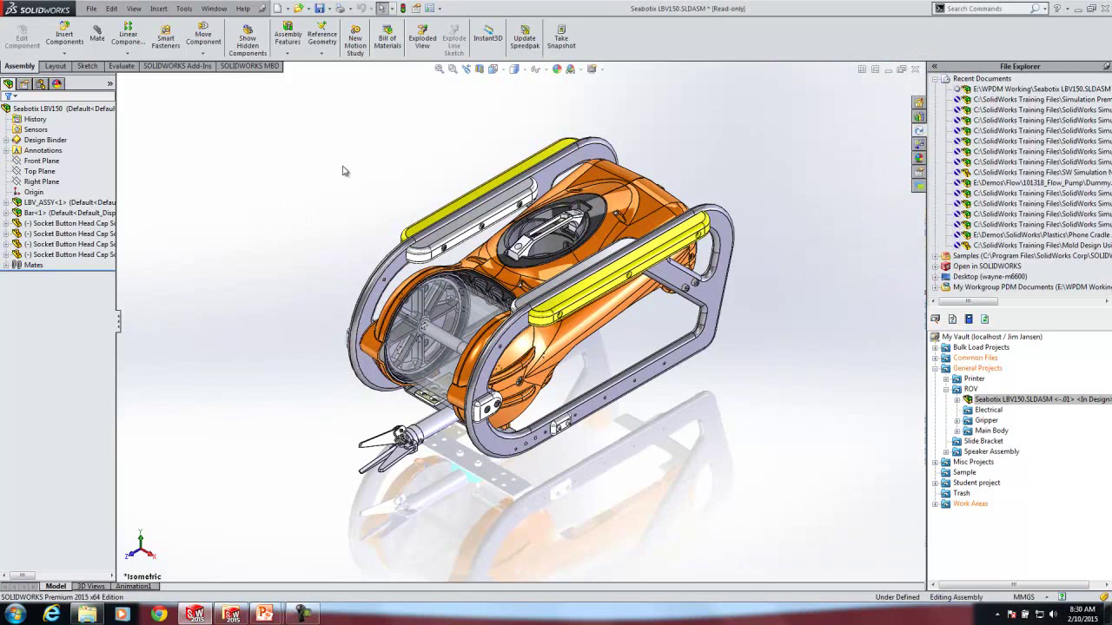
- Find the references of the open Seabotix LBV150 assembly and inspect their folders in an enlarged list before closing it
{"action": "left_click", "coordinate": [91, 8]}
{"action": "left_click", "coordinate": [128, 256]}
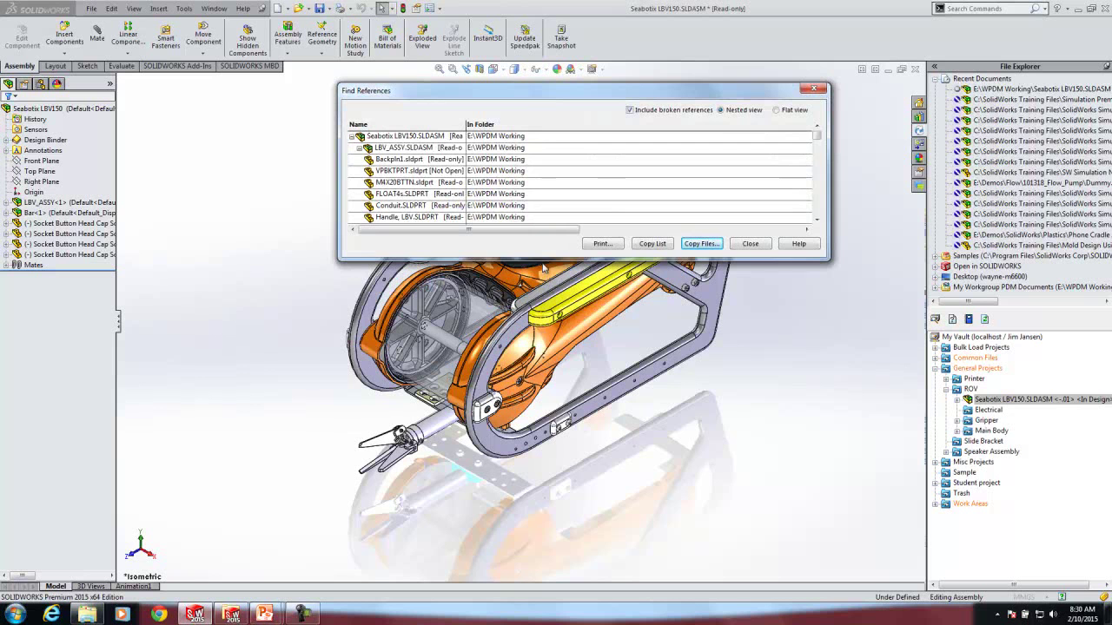
{"action": "left_click_drag", "start_coordinate": [541, 259], "coordinate": [529, 540]}
{"action": "left_click", "coordinate": [751, 523]}
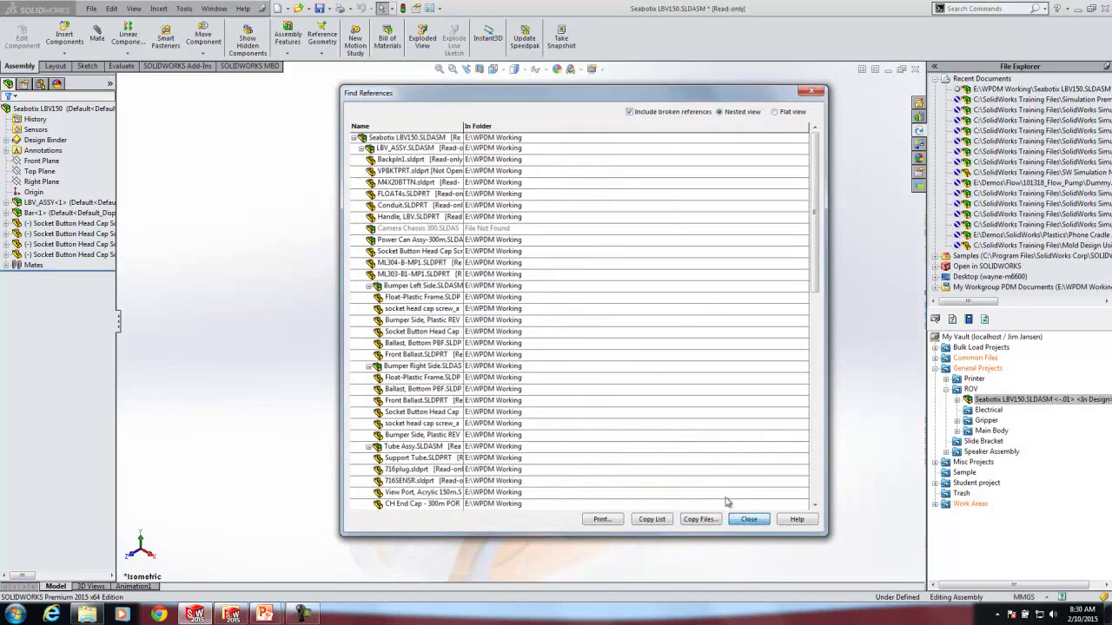
- Open the 3 Finger Jaw part from the gripper of the assembly in its own window, accepting the read-only warning
{"action": "scroll", "coordinate": [416, 445], "scroll_direction": "down", "scroll_amount": 5}
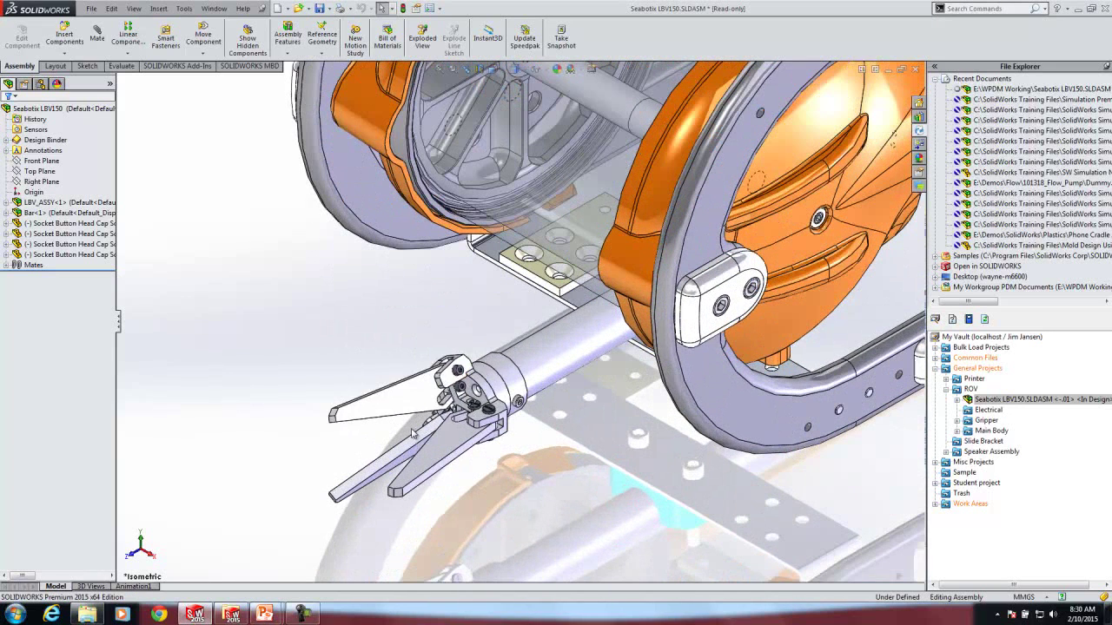
{"action": "left_click", "coordinate": [413, 401]}
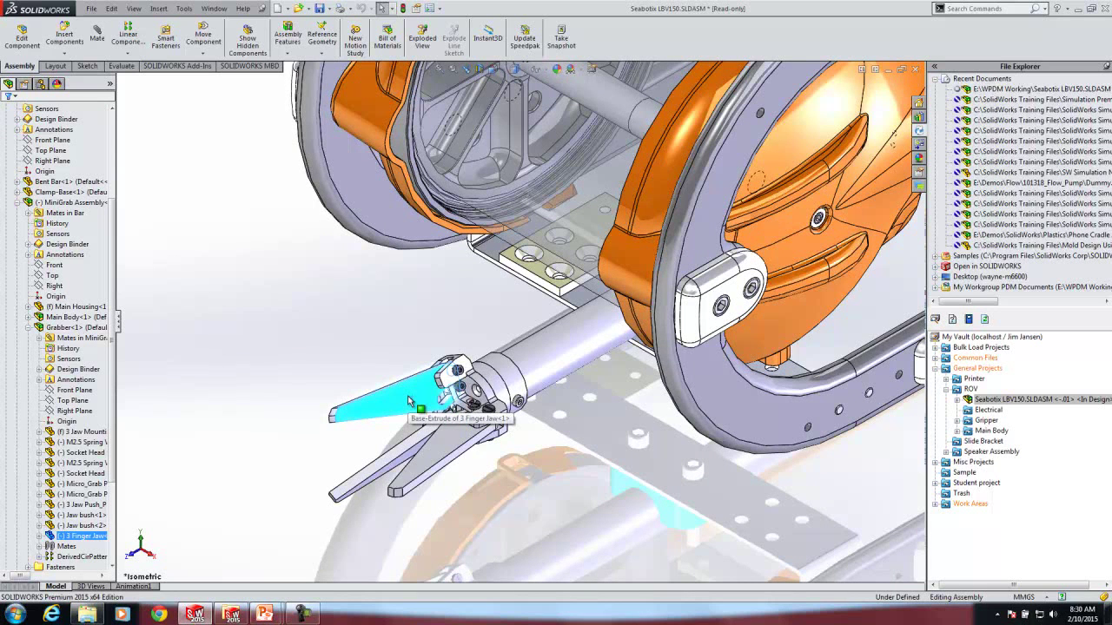
{"action": "left_click", "coordinate": [410, 402]}
{"action": "right_click", "coordinate": [410, 401]}
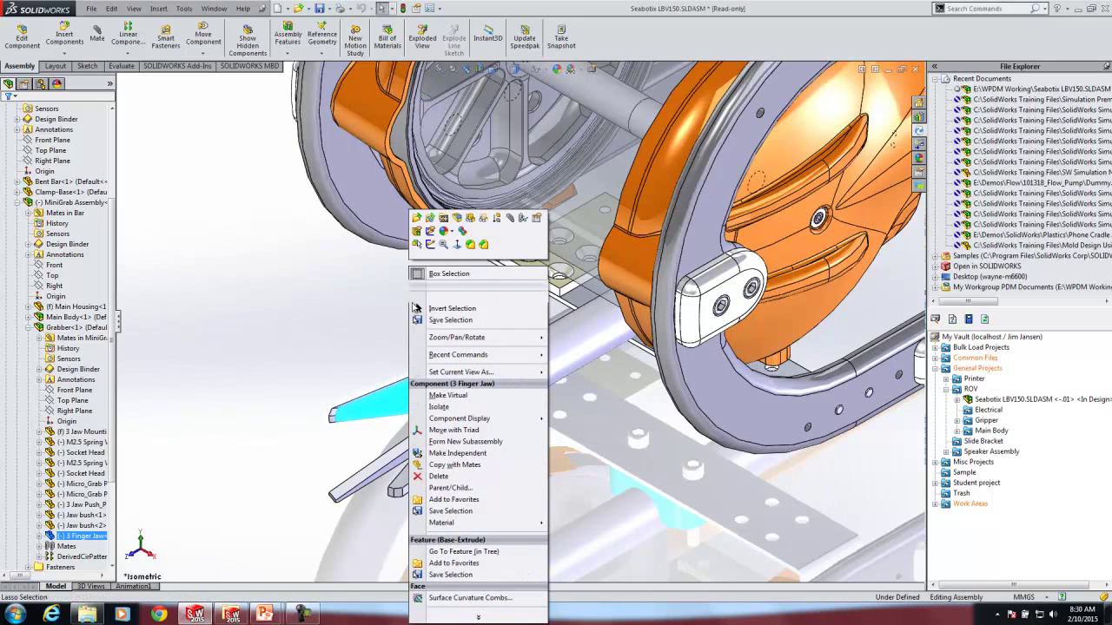
{"action": "left_click", "coordinate": [417, 218]}
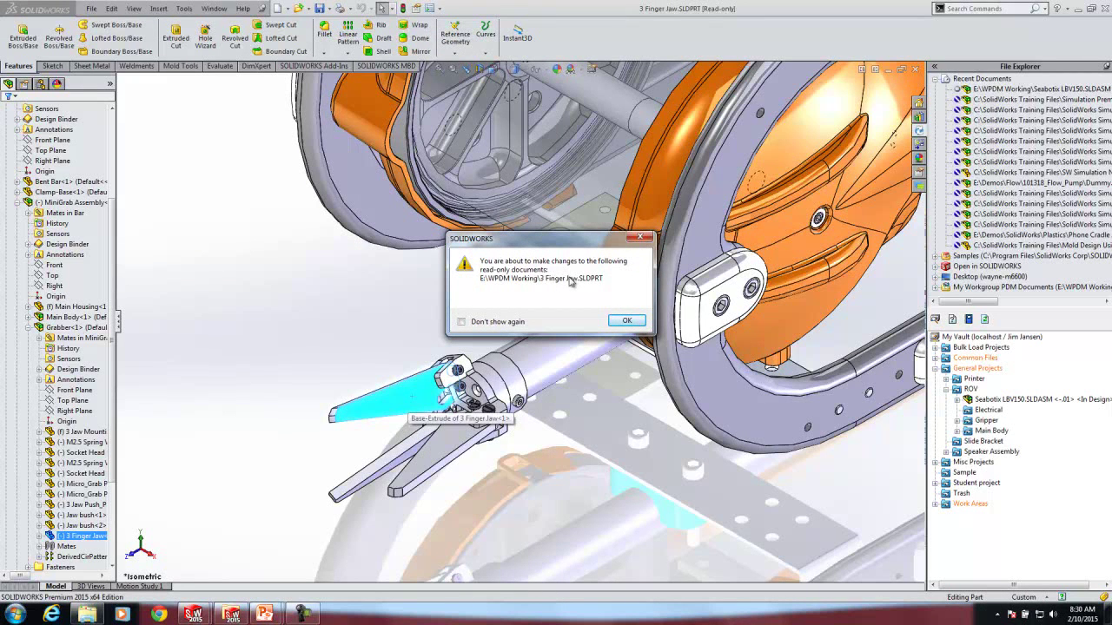
{"action": "left_click", "coordinate": [627, 321]}
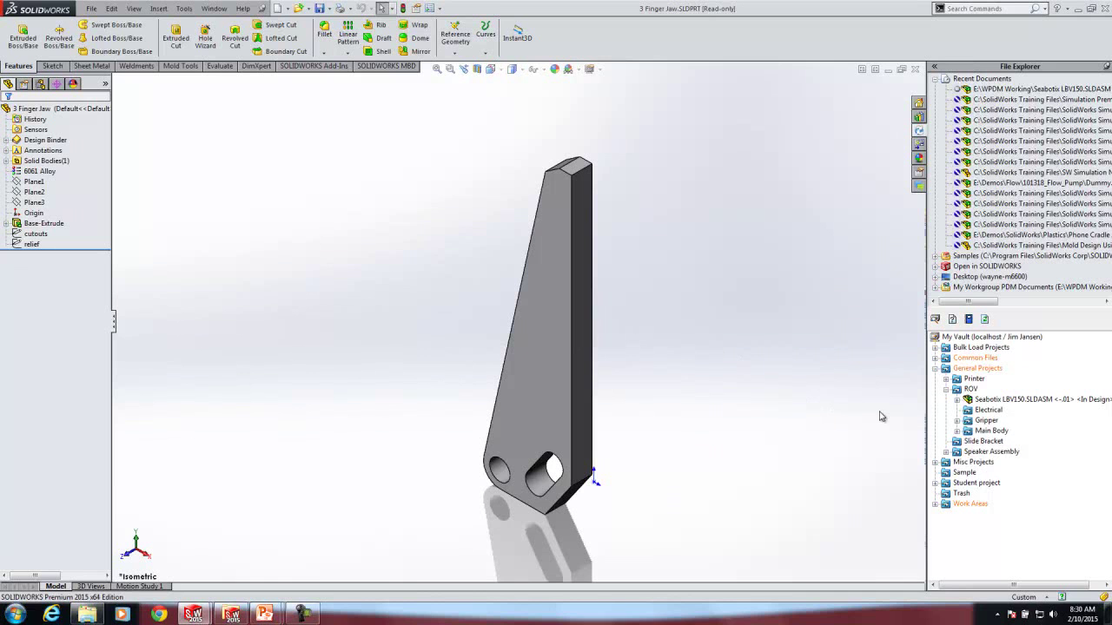
- Expand the Gripper project and Grabber.SLDASM in the vault, and widen the vault view to read the owners of the parts
{"action": "left_click", "coordinate": [957, 420]}
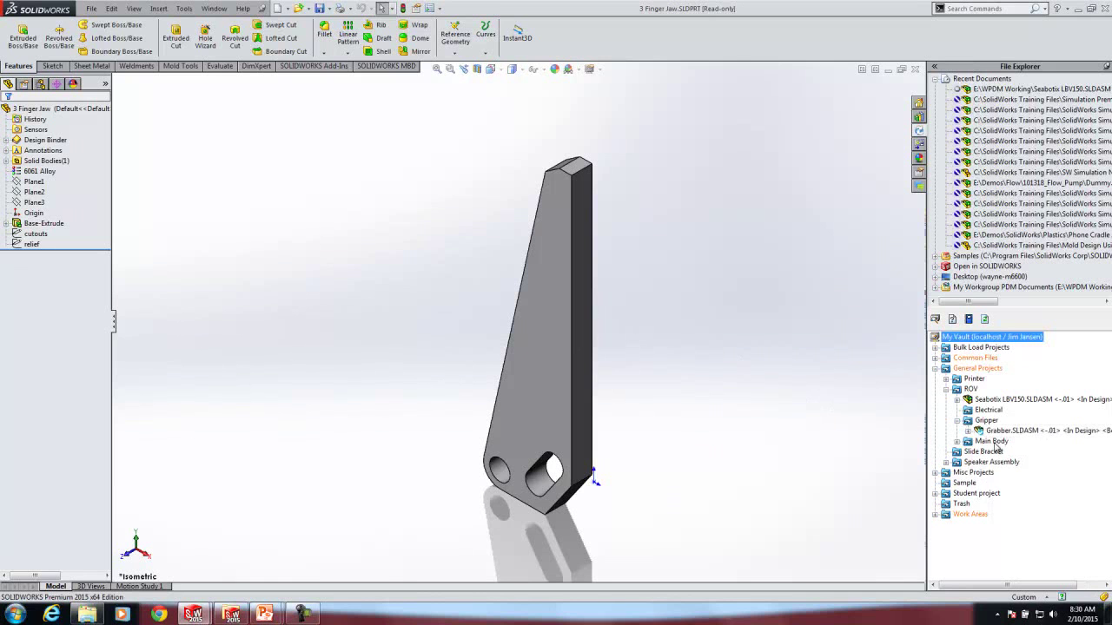
{"action": "left_click", "coordinate": [968, 431]}
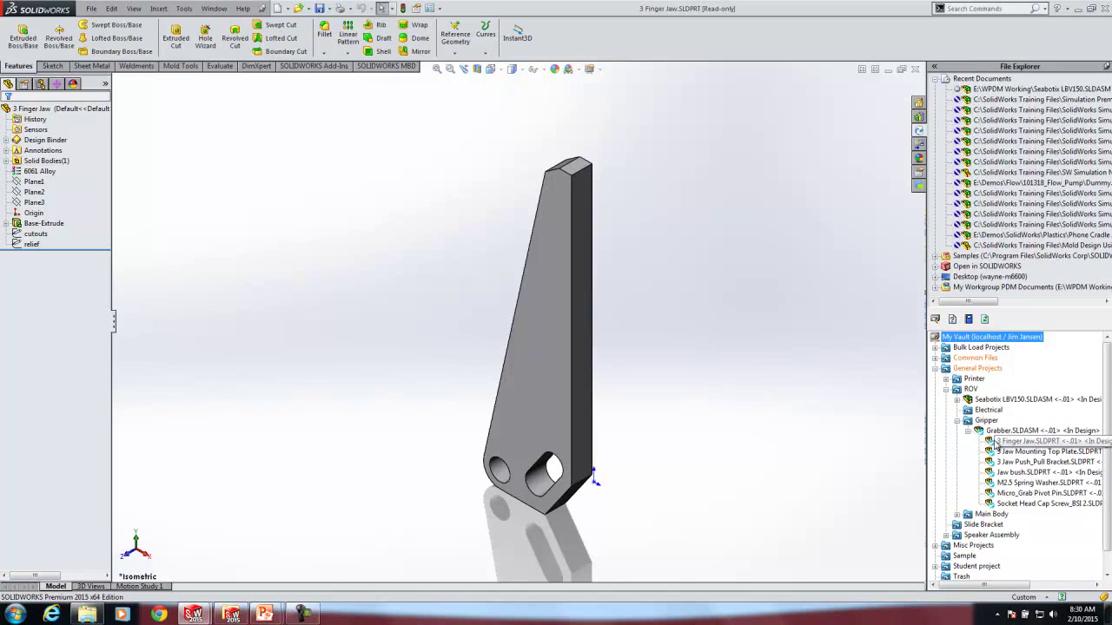
{"action": "left_click_drag", "start_coordinate": [926, 391], "coordinate": [824, 390]}
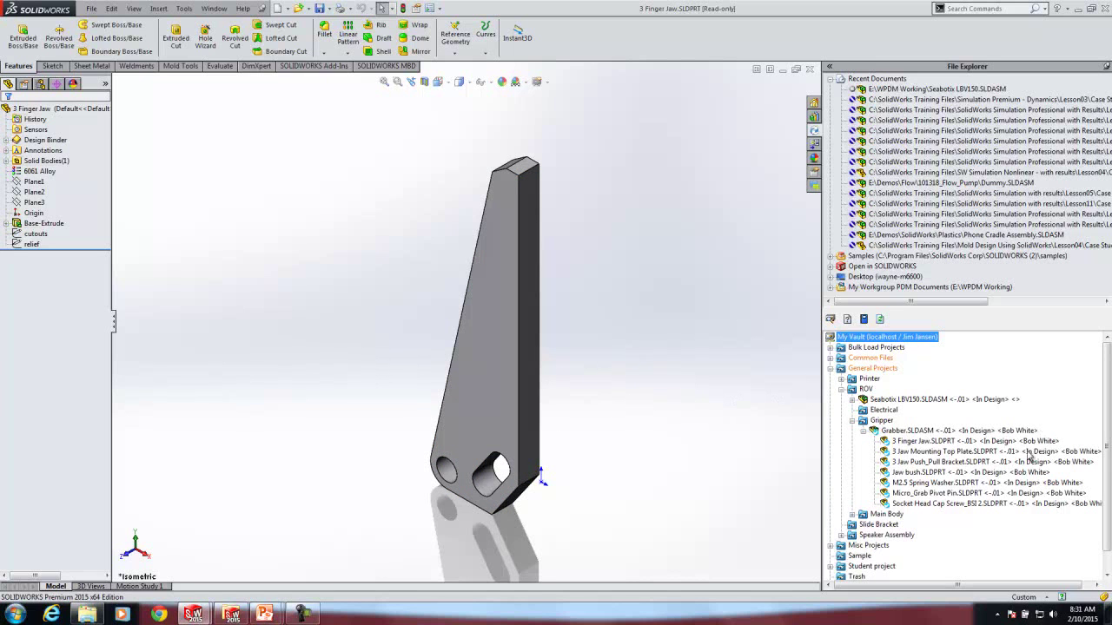
- Switch the vault login to the owner of the gripper parts with the account password, decline the collaboration settings and accept the access change
{"action": "right_click", "coordinate": [873, 342]}
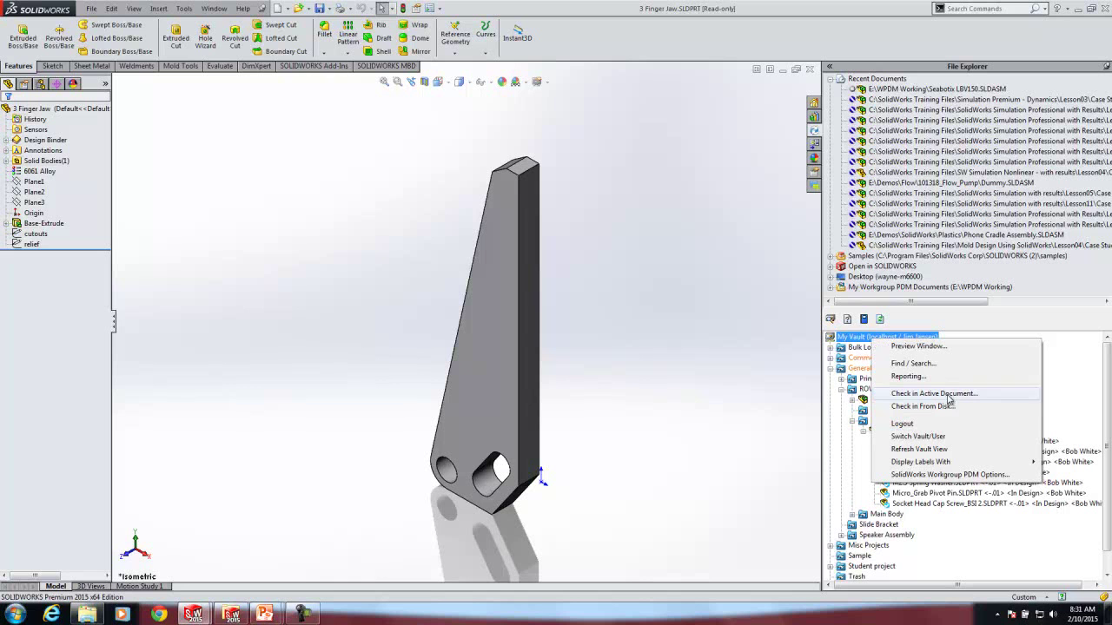
{"action": "left_click", "coordinate": [921, 439]}
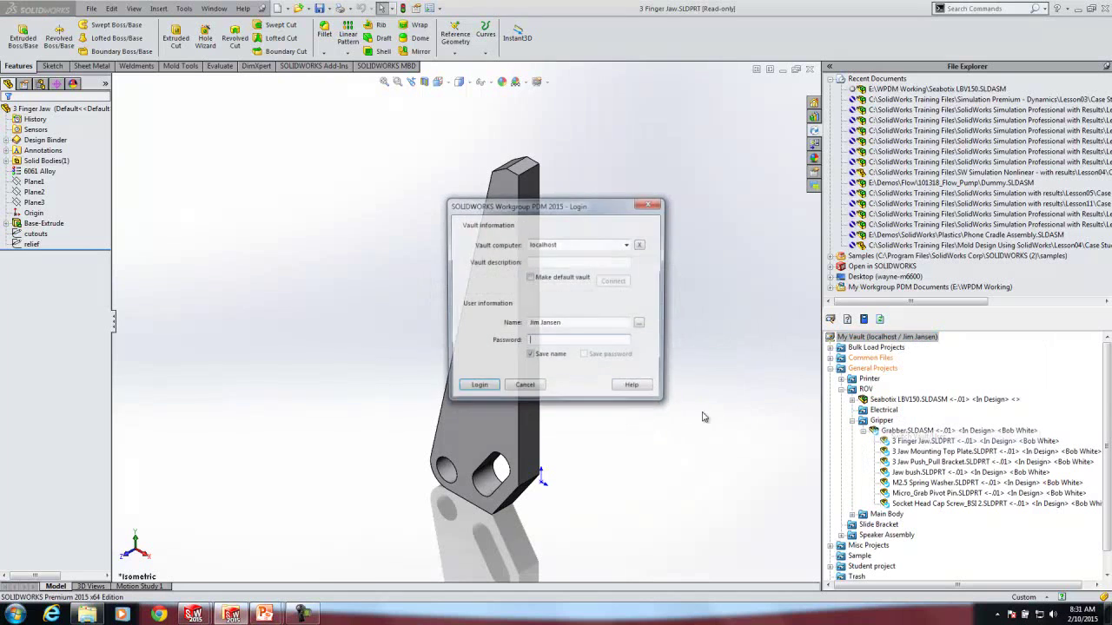
{"action": "left_click", "coordinate": [641, 325]}
{"action": "left_click", "coordinate": [498, 244]}
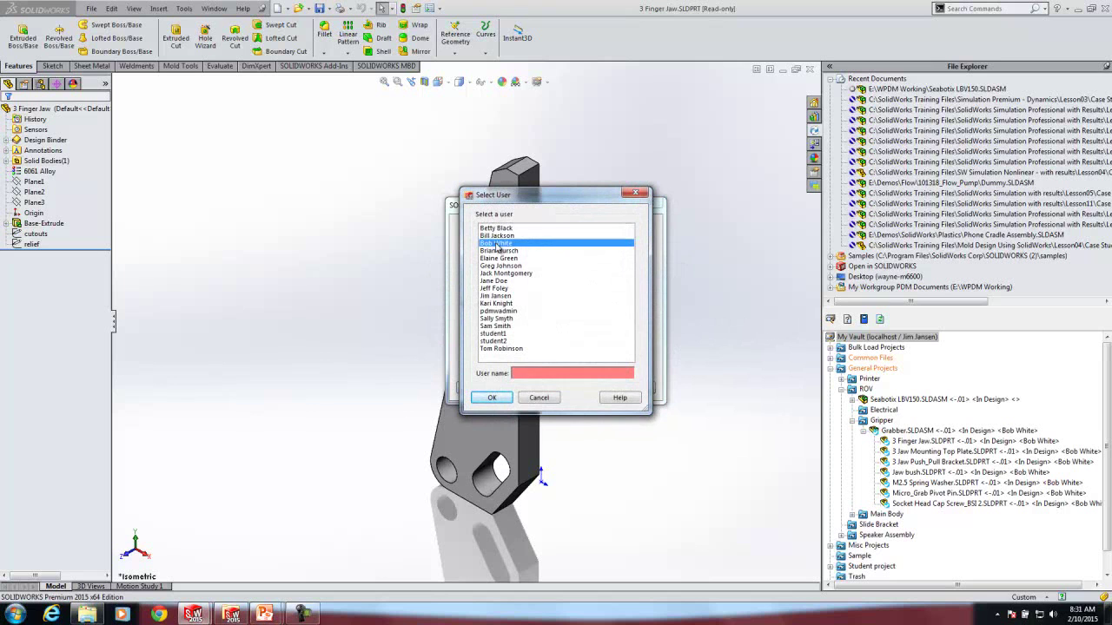
{"action": "left_click", "coordinate": [492, 397]}
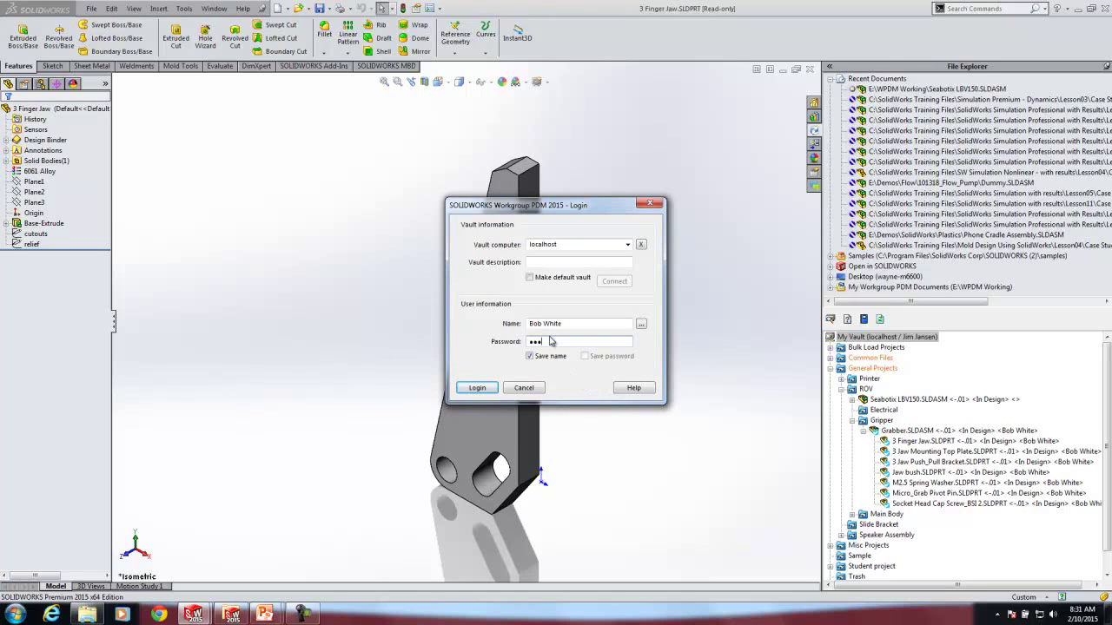
{"action": "left_click", "coordinate": [480, 387]}
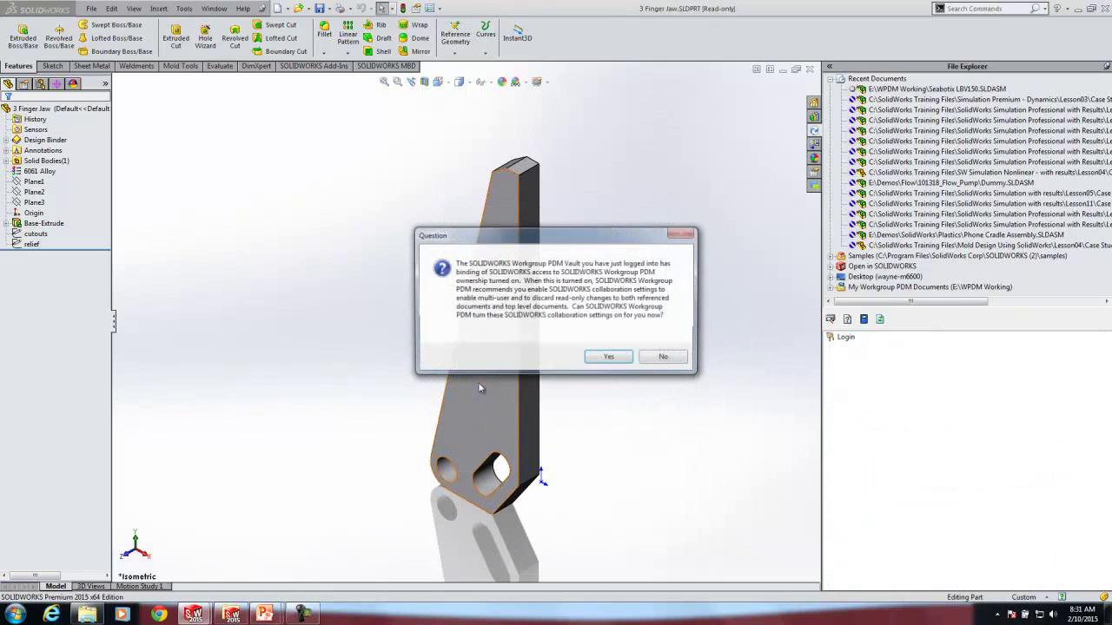
{"action": "left_click", "coordinate": [671, 360]}
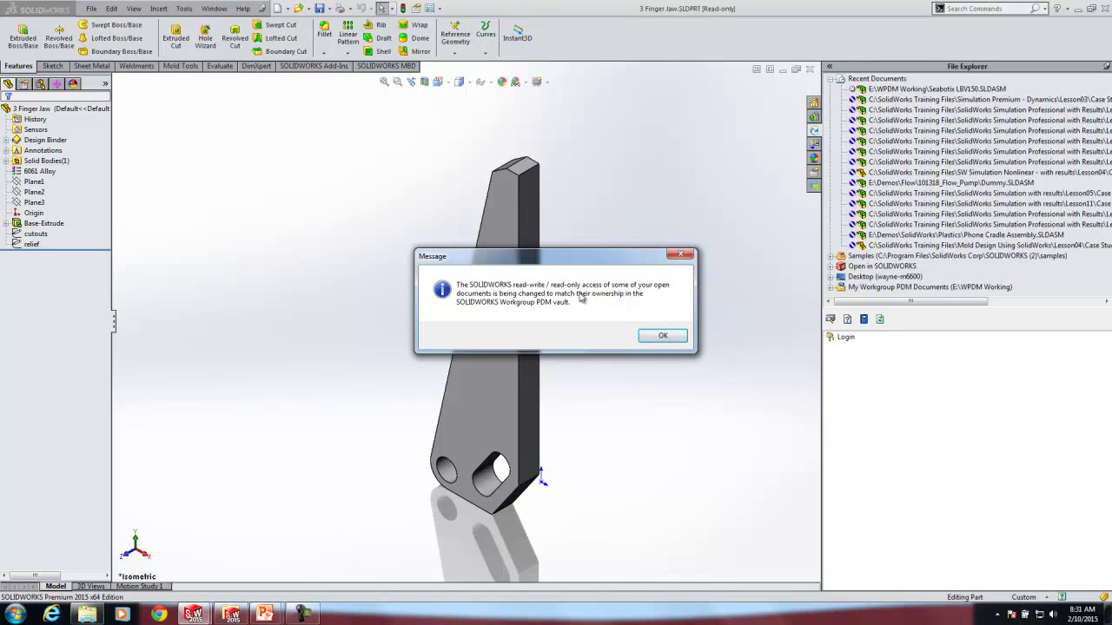
{"action": "left_click", "coordinate": [663, 337]}
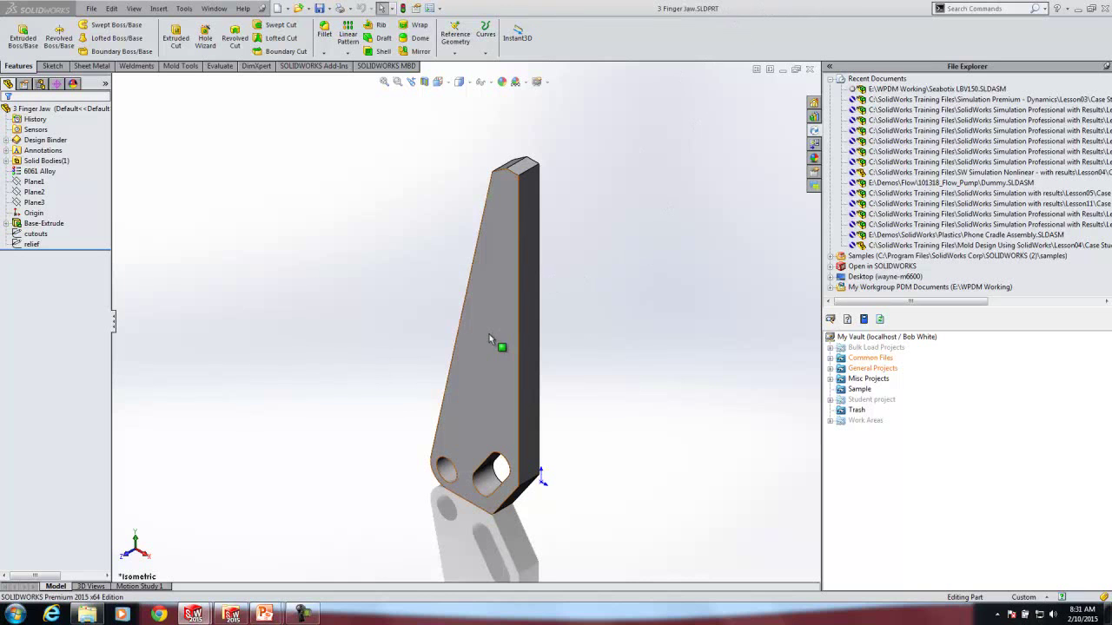
- Cut the cutouts sketch through all of the 3 Finger Jaw part with an Extruded Cut and save the part
{"action": "left_click", "coordinate": [32, 235]}
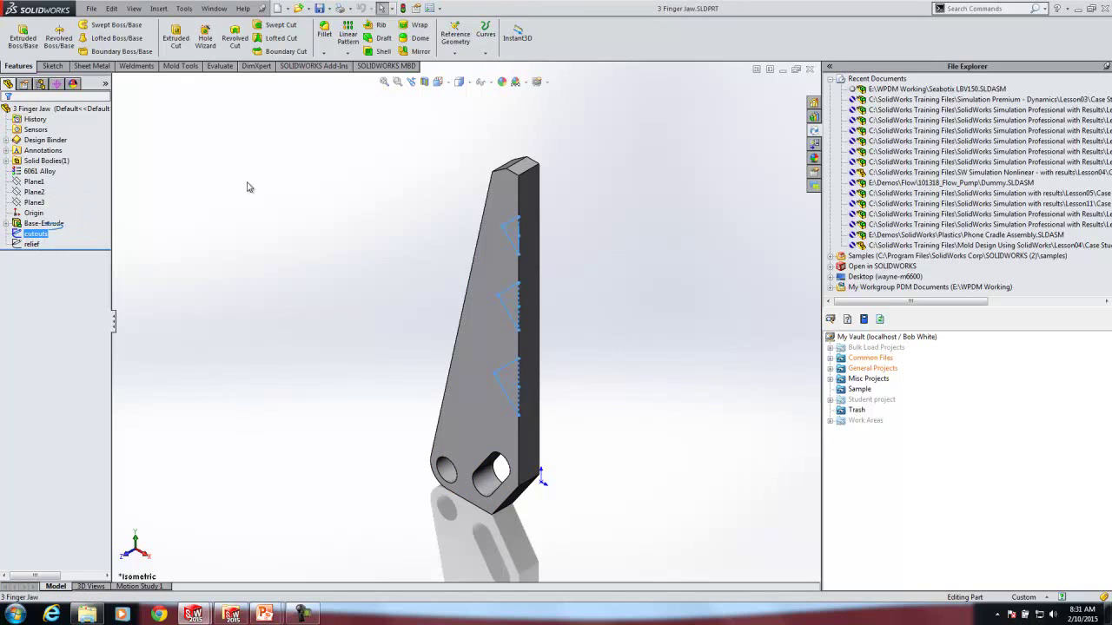
{"action": "left_click", "coordinate": [177, 36]}
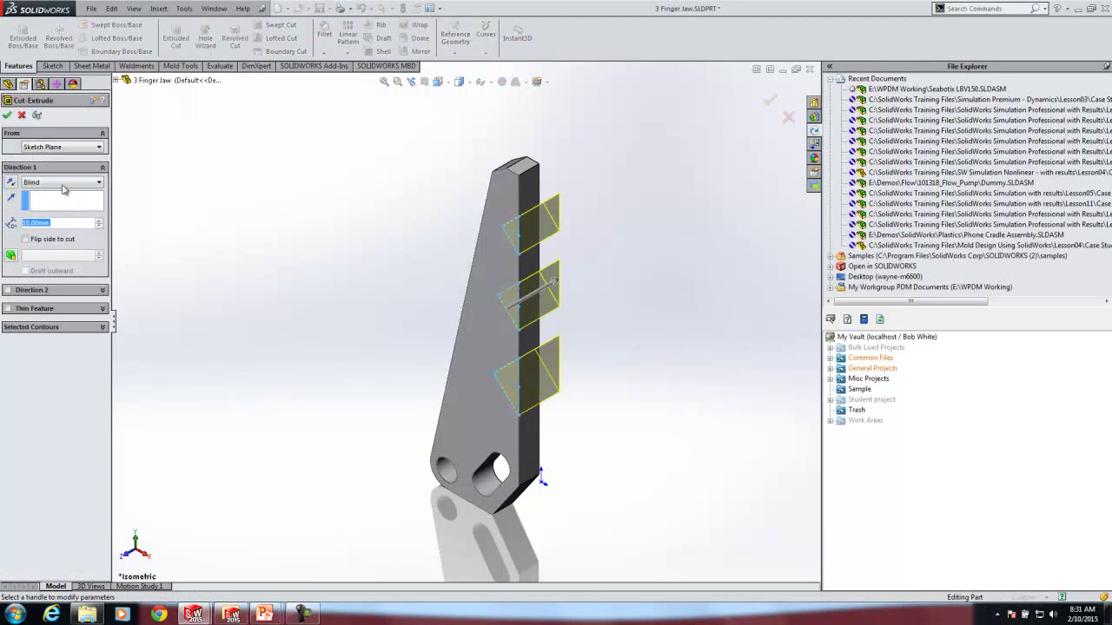
{"action": "left_click", "coordinate": [61, 183]}
{"action": "left_click", "coordinate": [40, 201]}
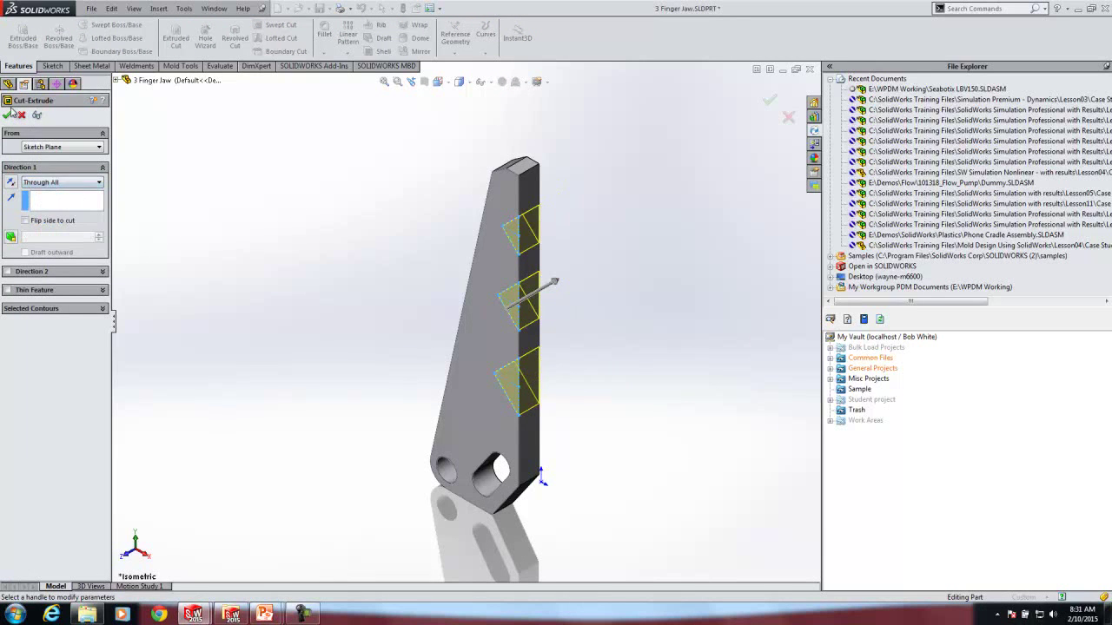
{"action": "left_click", "coordinate": [8, 116]}
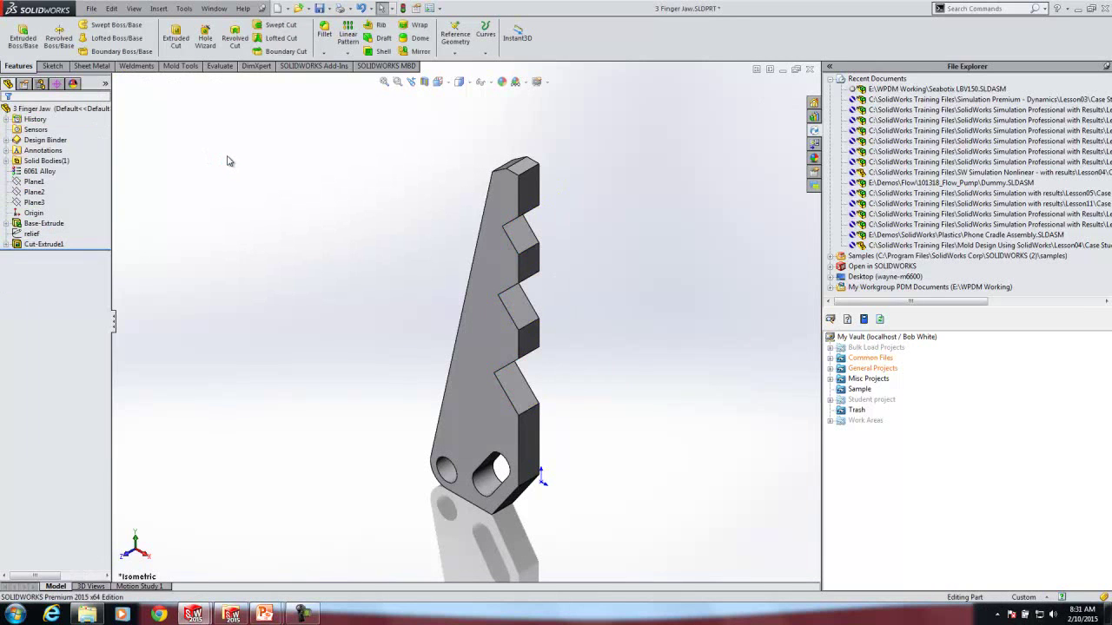
{"action": "left_click", "coordinate": [318, 8]}
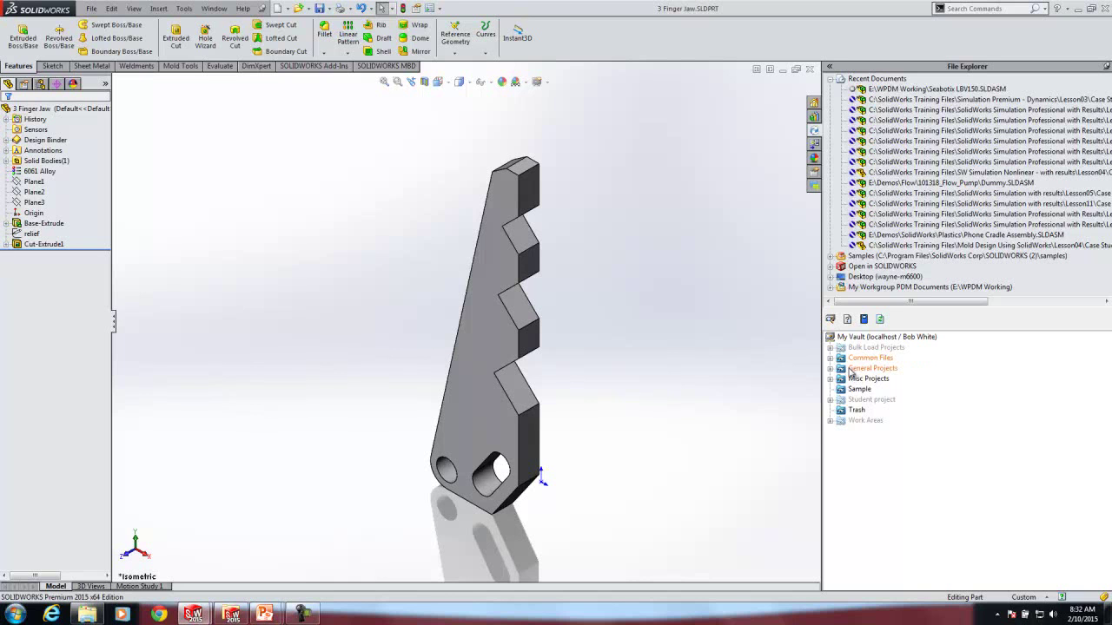
- Expand General Projects and ROV in the vault and start checking in the active document from the ROV project
{"action": "left_click", "coordinate": [832, 370]}
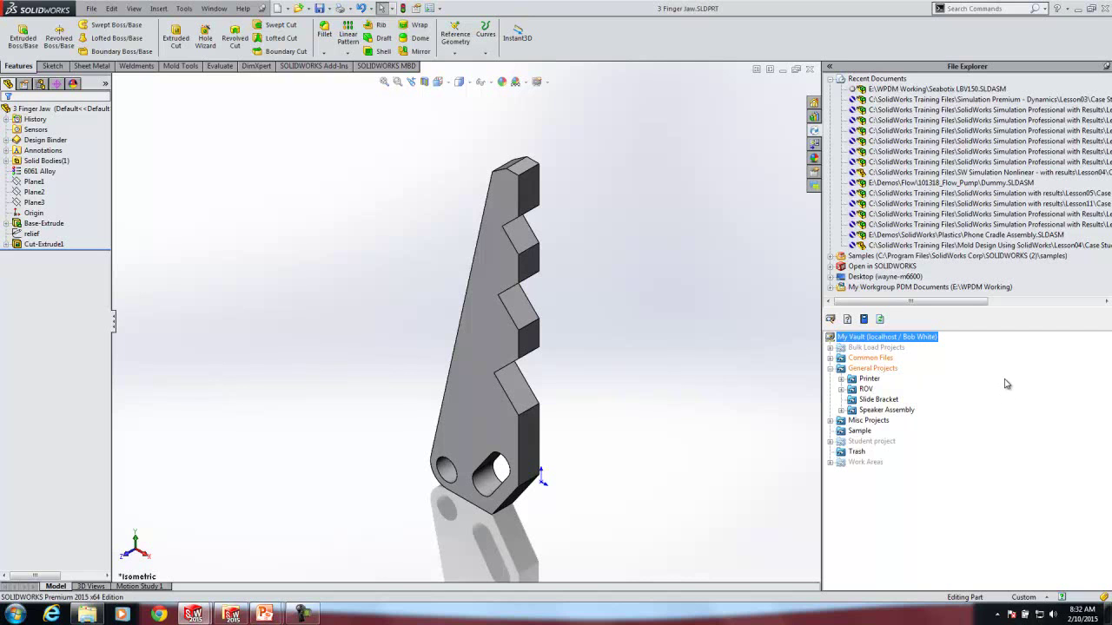
{"action": "left_click", "coordinate": [843, 390]}
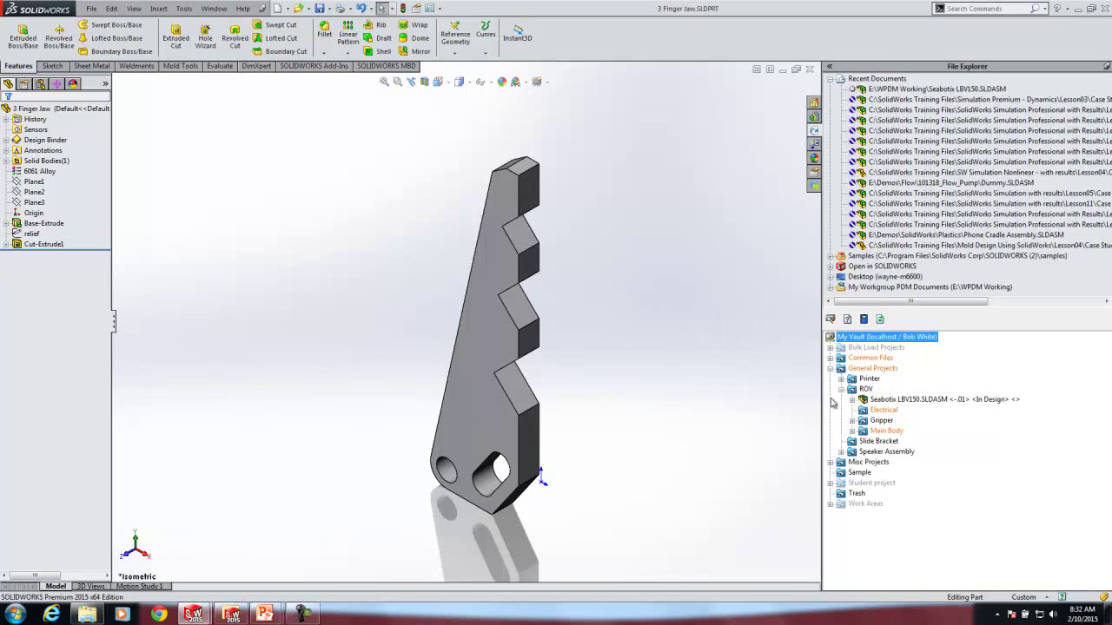
{"action": "right_click", "coordinate": [861, 393]}
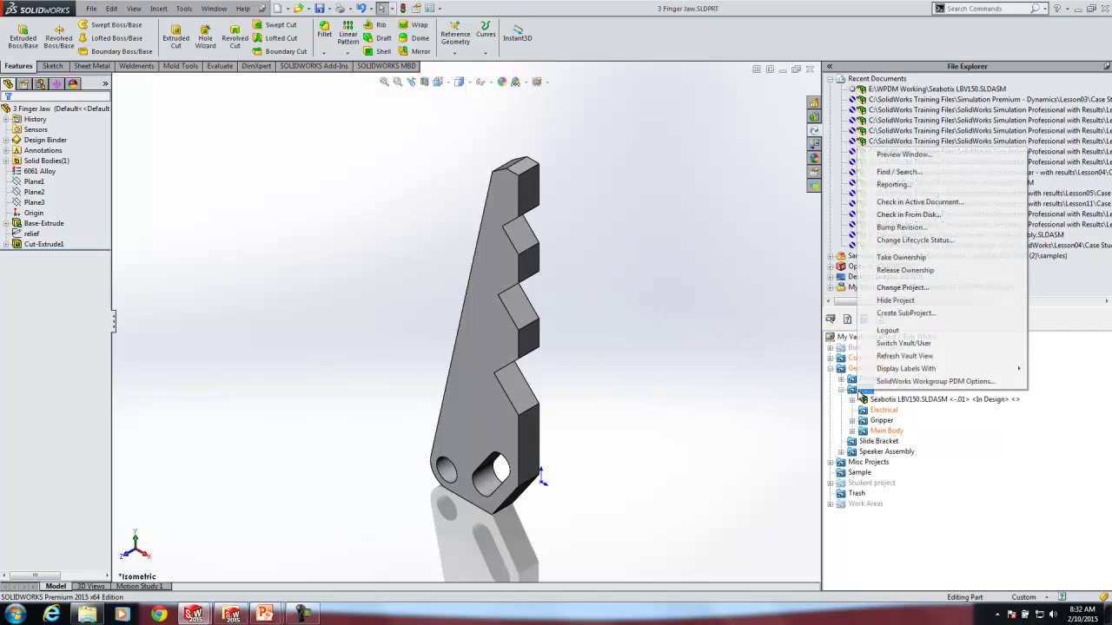
{"action": "left_click", "coordinate": [910, 203]}
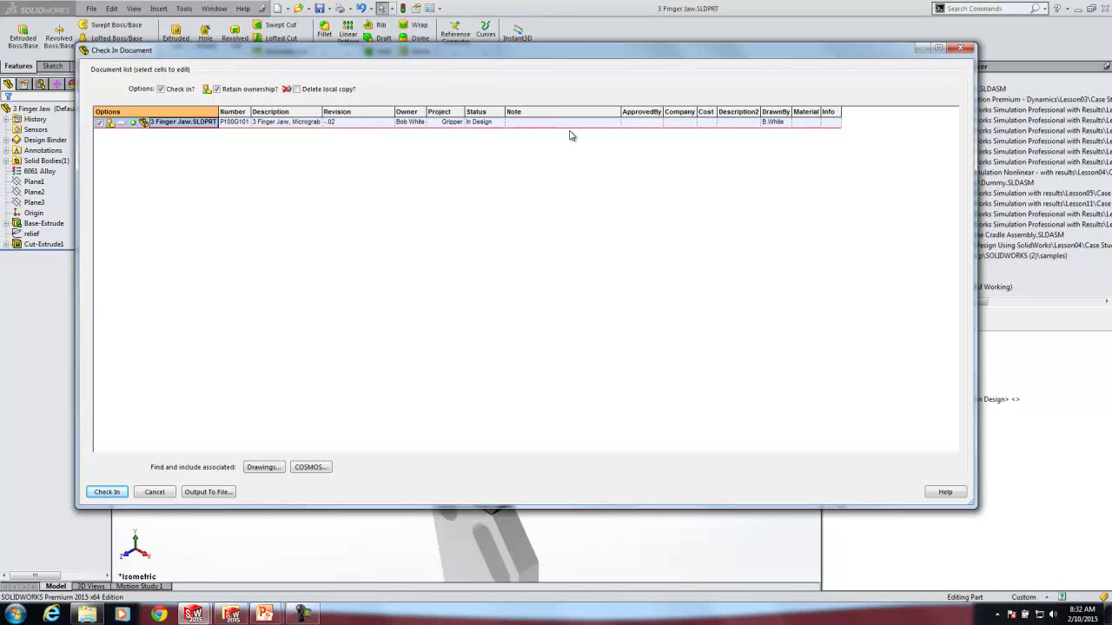
- Set the check-in status of 3 Finger Jaw.SLDPRT to Released and enter the note "add notches"
{"action": "left_click", "coordinate": [486, 126]}
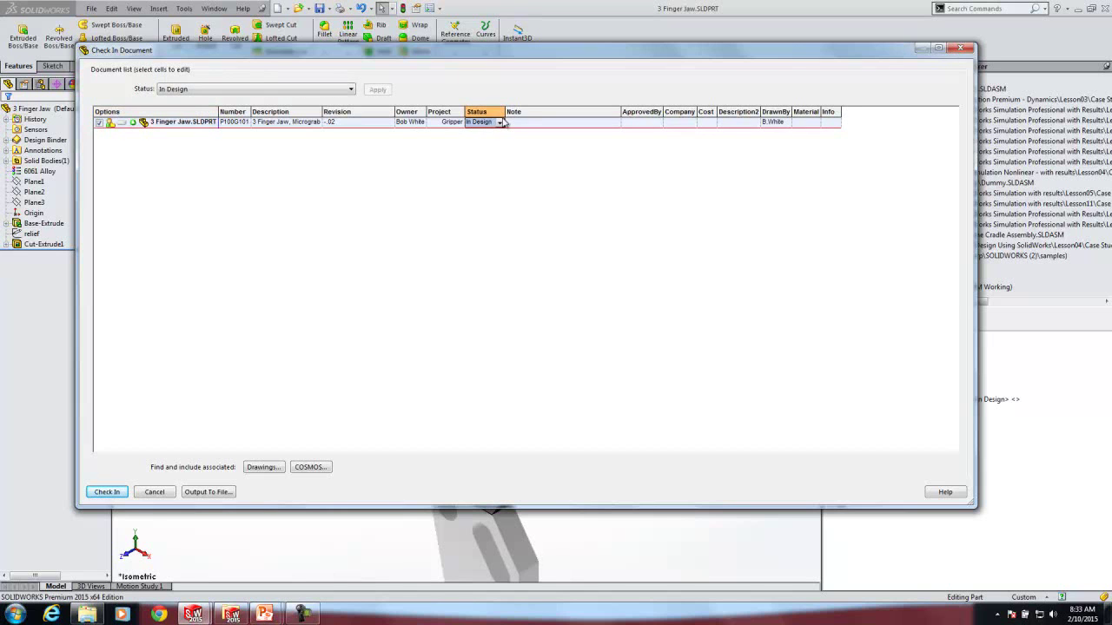
{"action": "left_click", "coordinate": [501, 122]}
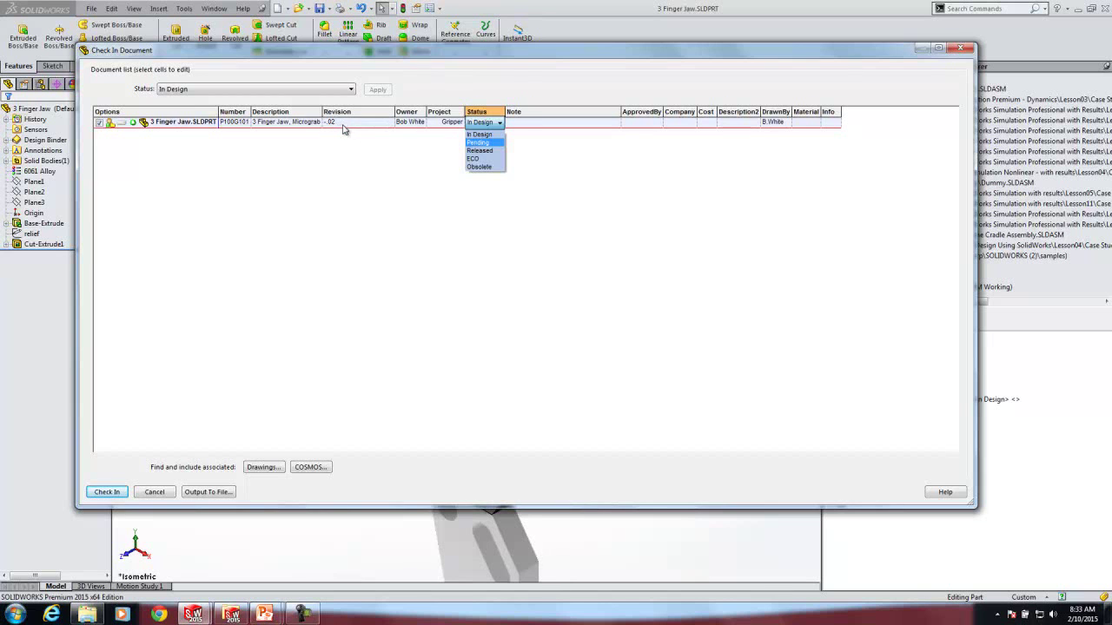
{"action": "left_click", "coordinate": [487, 154]}
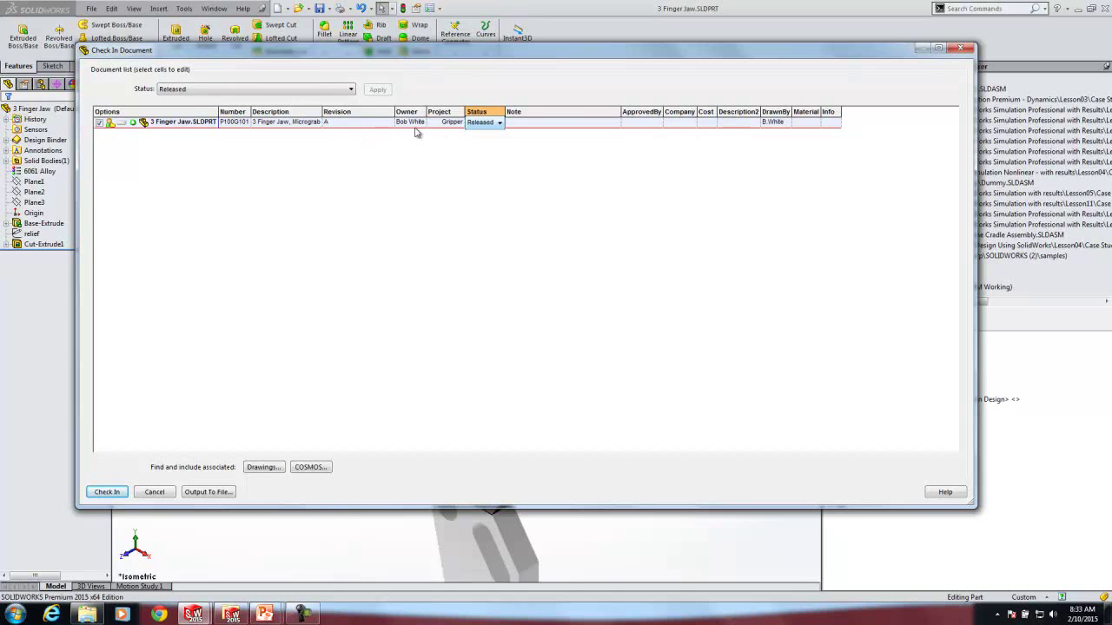
{"action": "left_click", "coordinate": [541, 127]}
{"action": "left_click", "coordinate": [543, 120]}
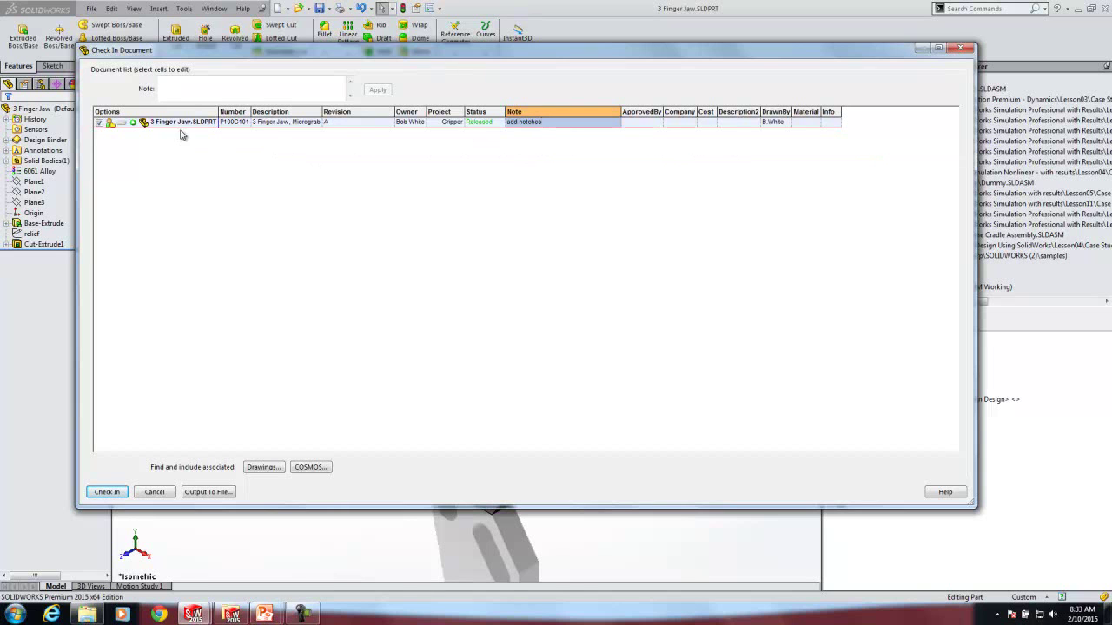
- Turn off Retain ownership for 3 Finger Jaw.SLDPRT and check the part in to the vault
{"action": "left_click", "coordinate": [111, 123]}
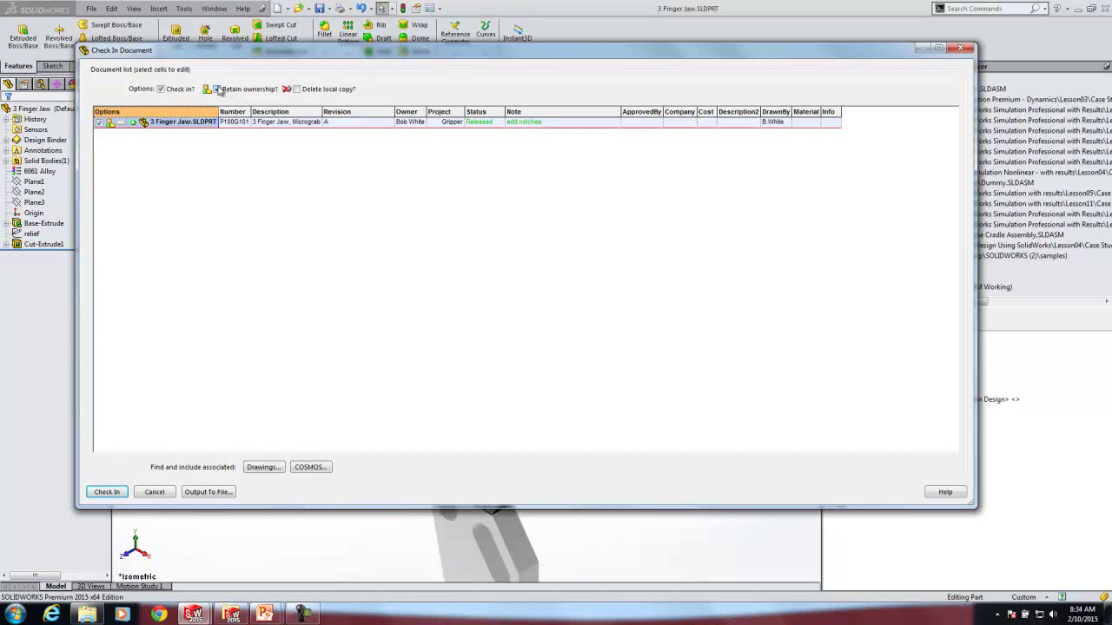
{"action": "left_click", "coordinate": [219, 90]}
{"action": "left_click", "coordinate": [109, 492]}
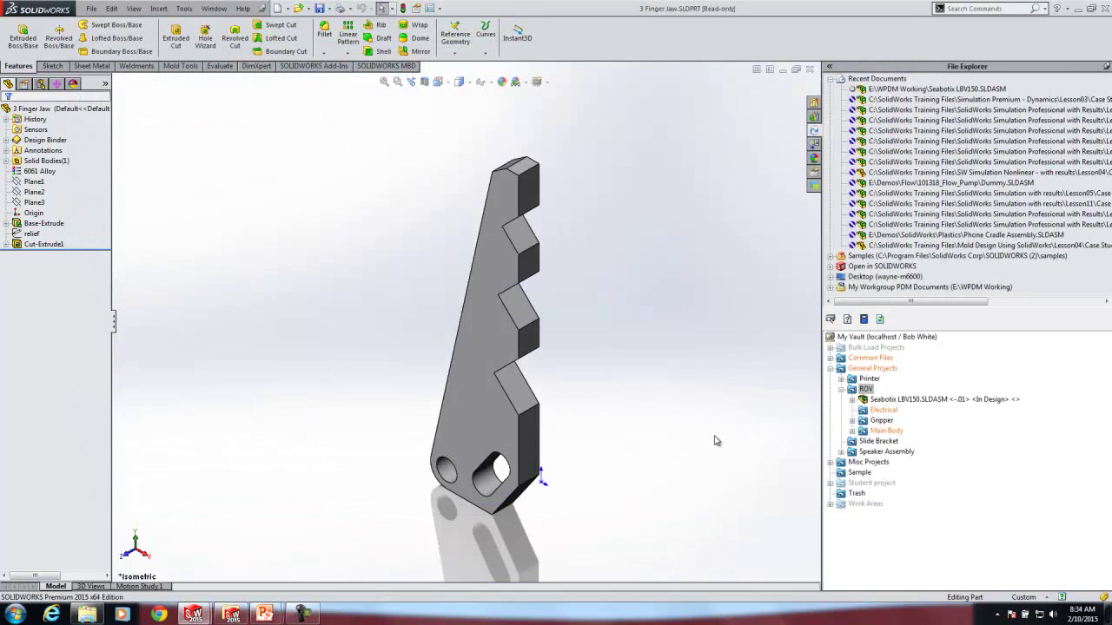
- Expand the Gripper project and Grabber.SLDASM in the vault to inspect the revision, status and owner of 3 Finger Jaw.SLDPRT
{"action": "left_click", "coordinate": [853, 422]}
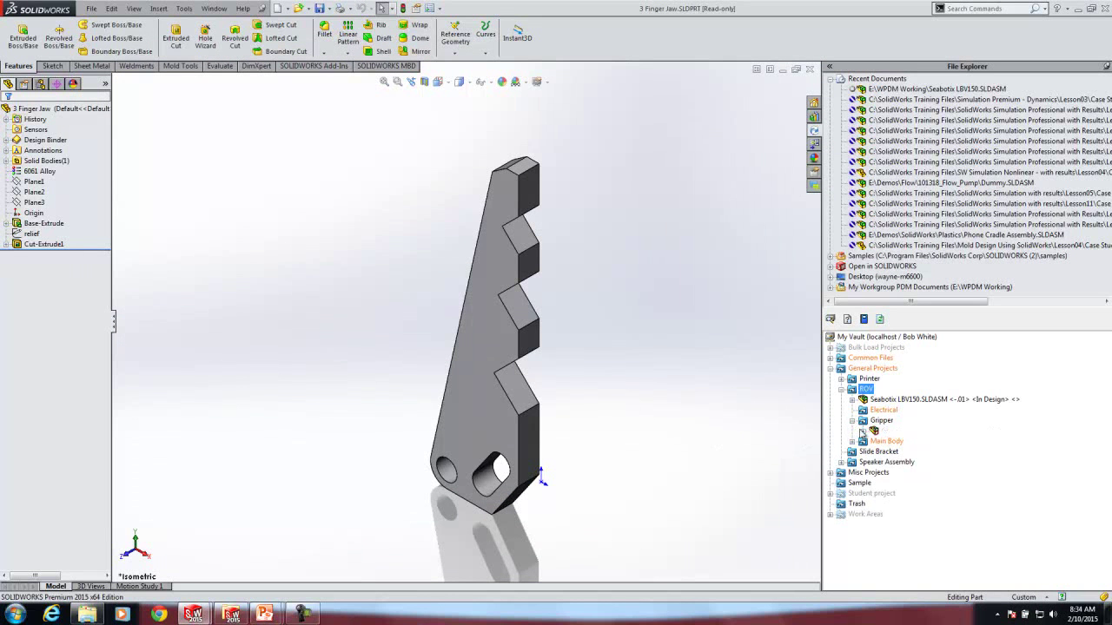
{"action": "left_click", "coordinate": [863, 432]}
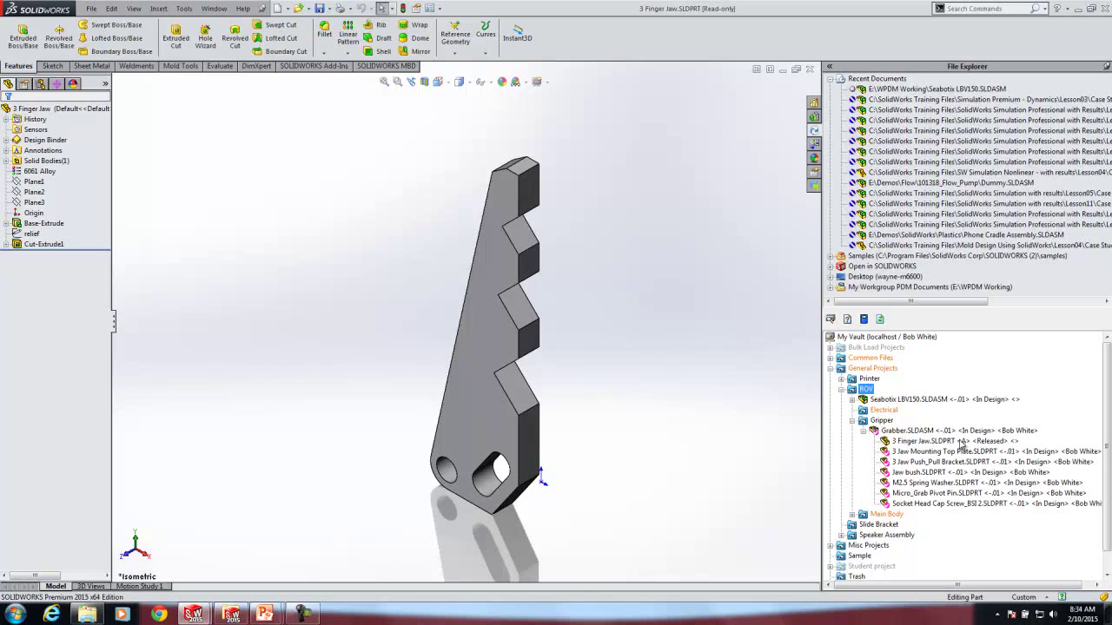
{"action": "left_click", "coordinate": [730, 424]}
- Switch the vault login to student1 with the account password, decline the collaboration settings and accept the access change
{"action": "right_click", "coordinate": [925, 340]}
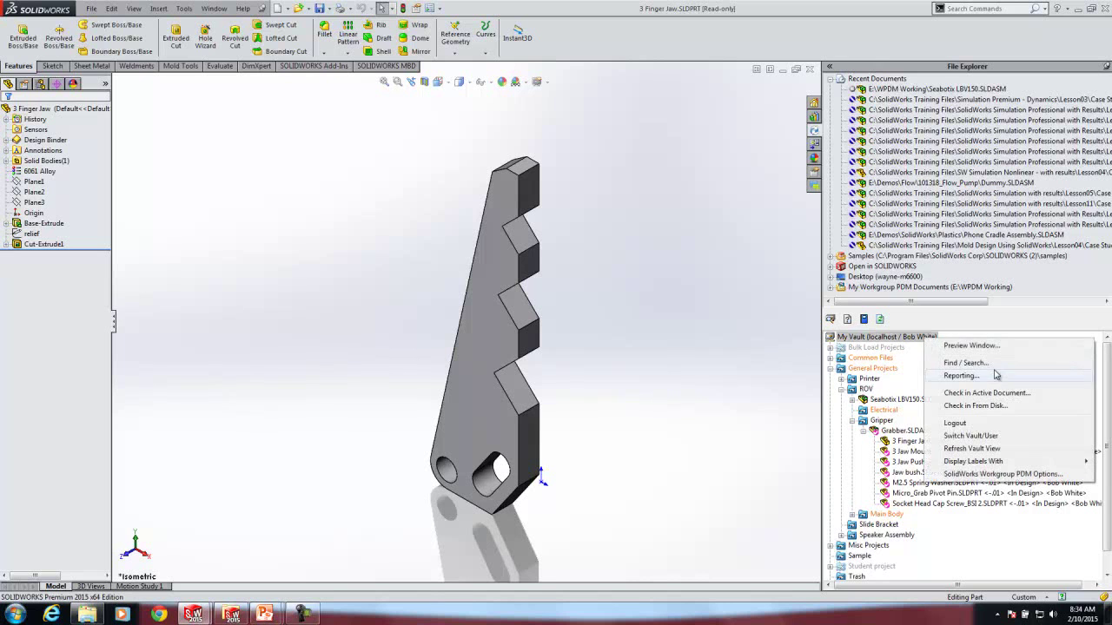
{"action": "left_click", "coordinate": [982, 439]}
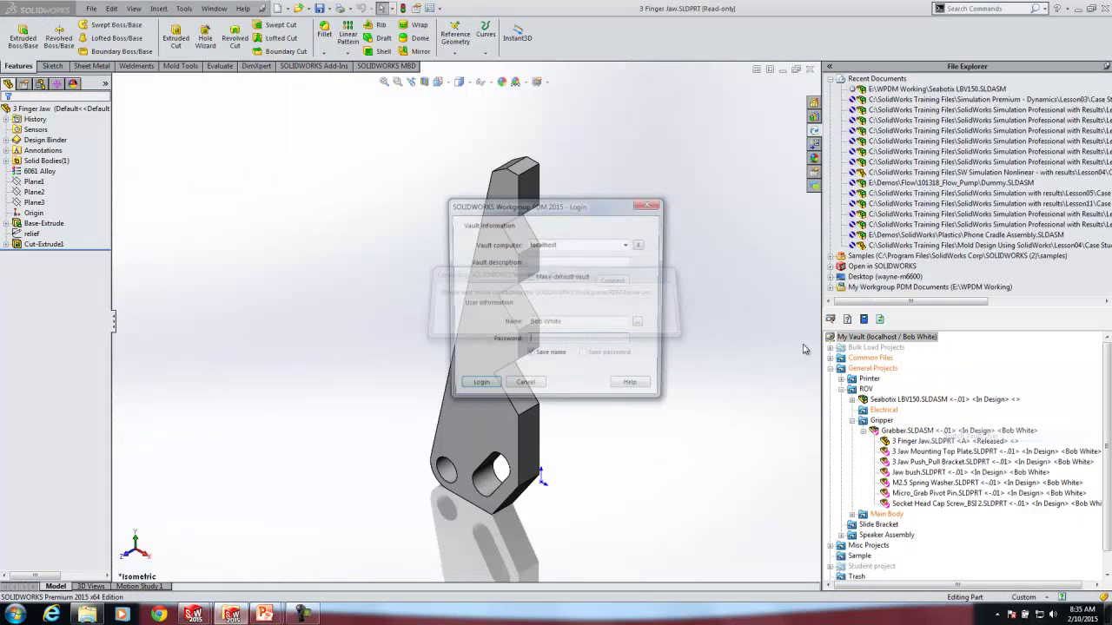
{"action": "left_click", "coordinate": [640, 321]}
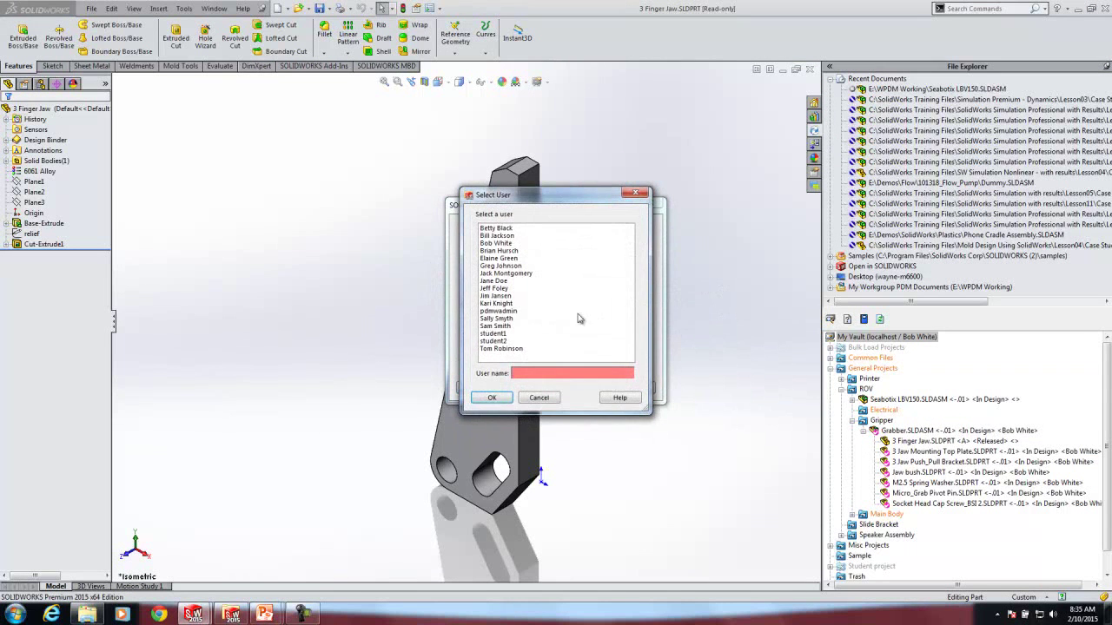
{"action": "left_click", "coordinate": [494, 334]}
{"action": "left_click", "coordinate": [501, 396]}
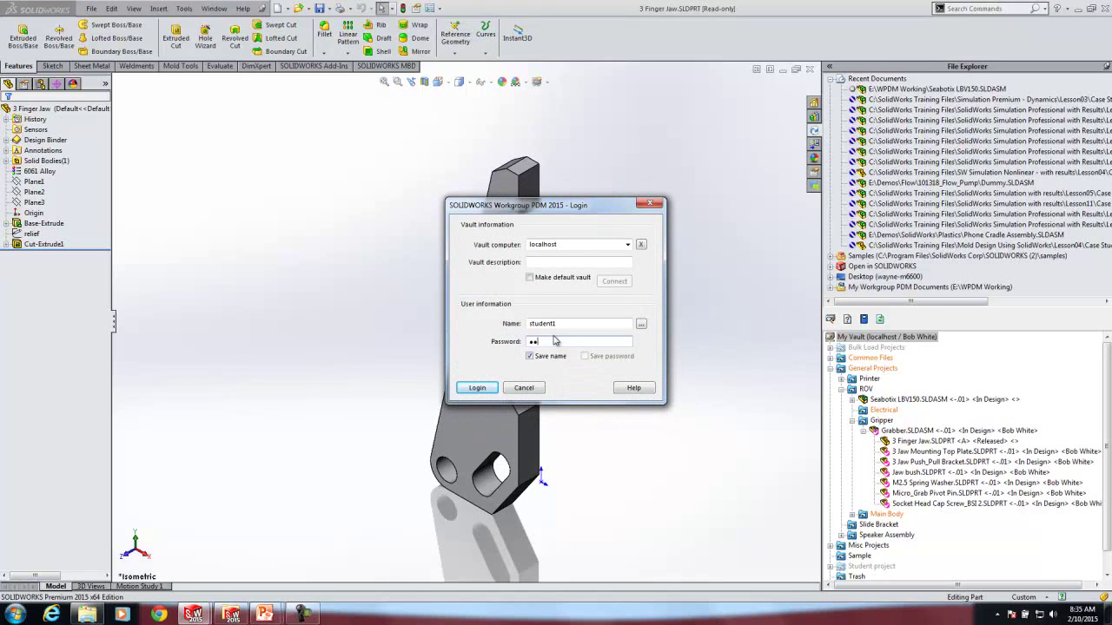
{"action": "left_click", "coordinate": [485, 388]}
{"action": "left_click", "coordinate": [665, 357]}
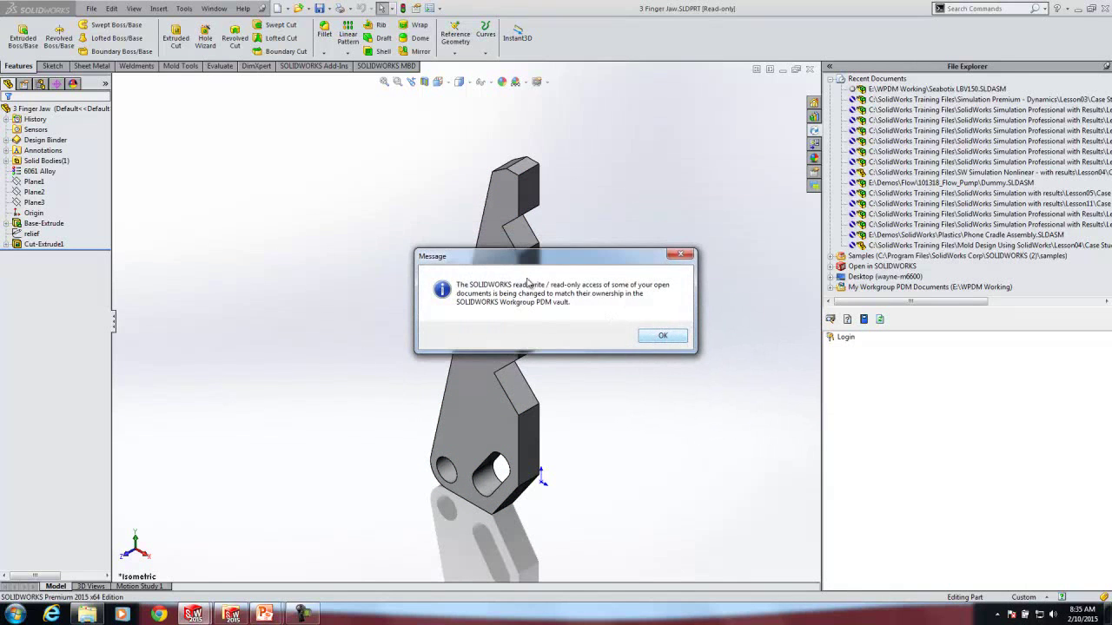
{"action": "left_click", "coordinate": [664, 337]}
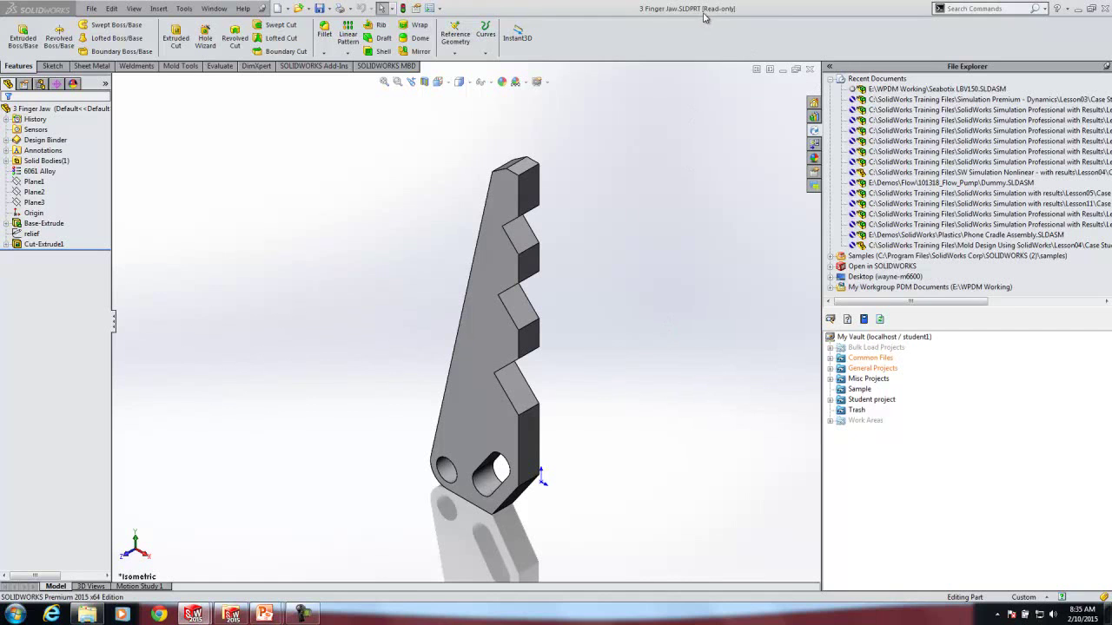
- Close the 3 Finger Jaw part and the Seabotix LBV150 assembly without saving the modified documents
{"action": "left_click", "coordinate": [810, 69]}
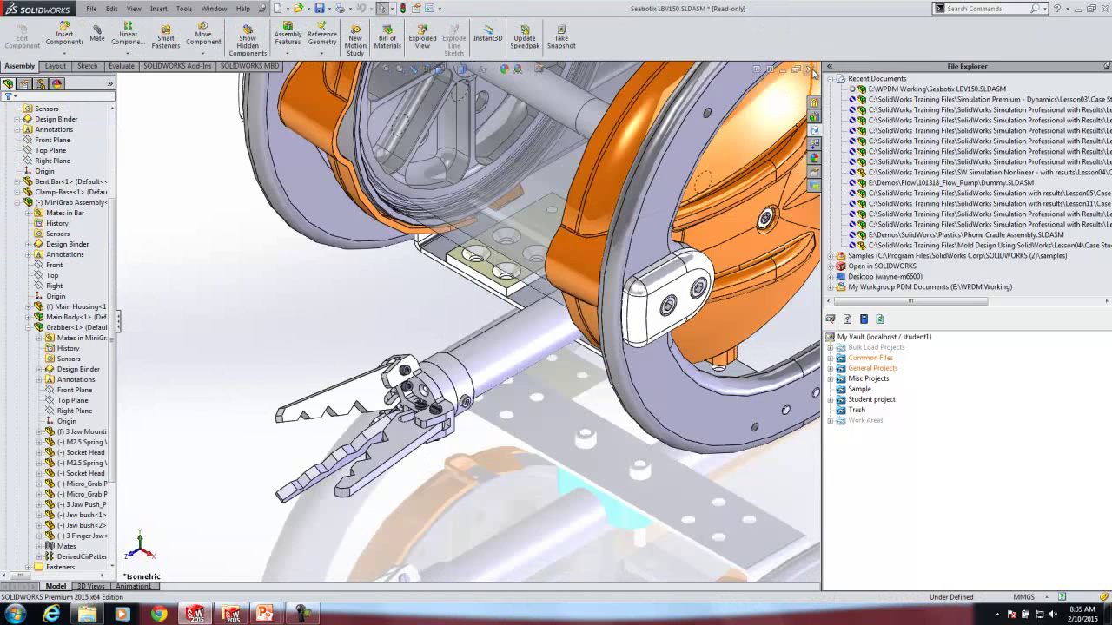
{"action": "left_click", "coordinate": [811, 69]}
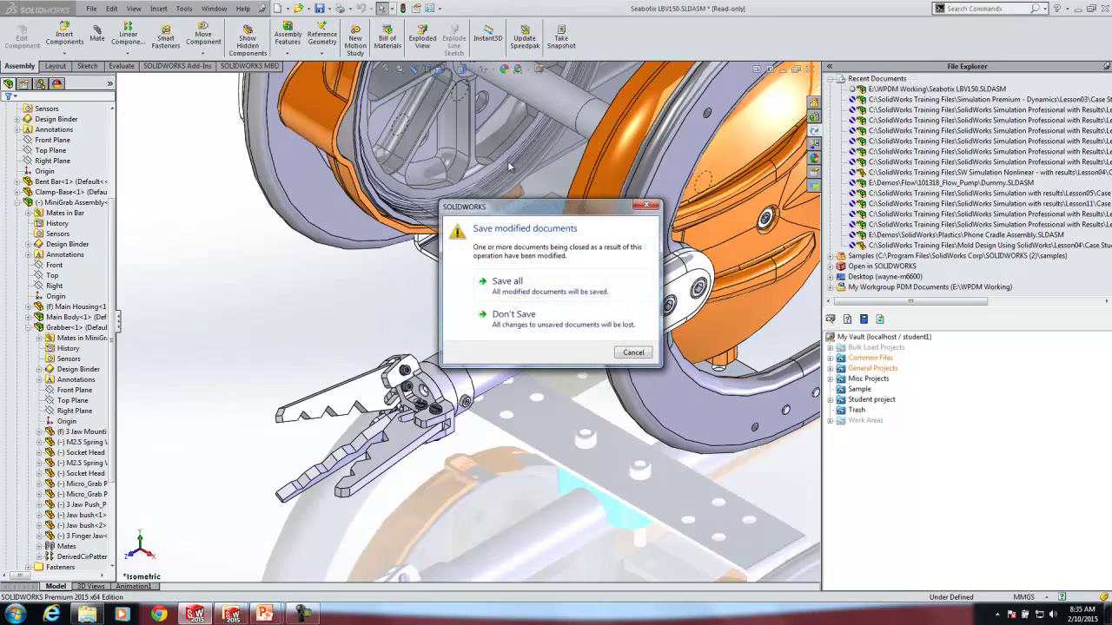
{"action": "left_click", "coordinate": [516, 314]}
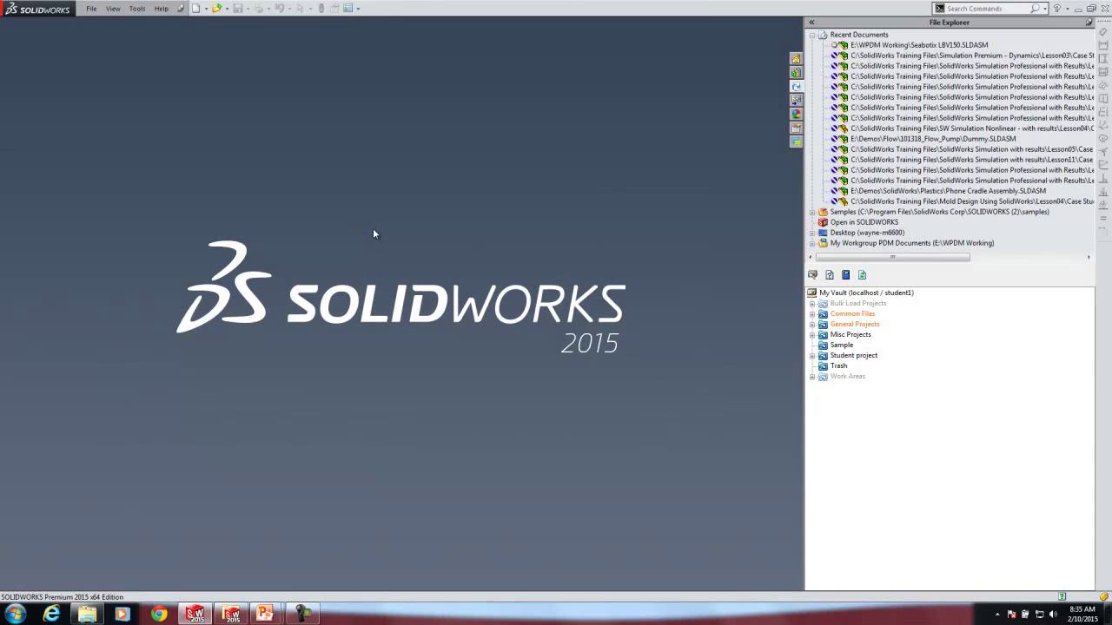
- Start opening an existing document and dismiss the Enterprise PDM login, agreeing to disable automatic login
{"action": "left_click", "coordinate": [93, 8]}
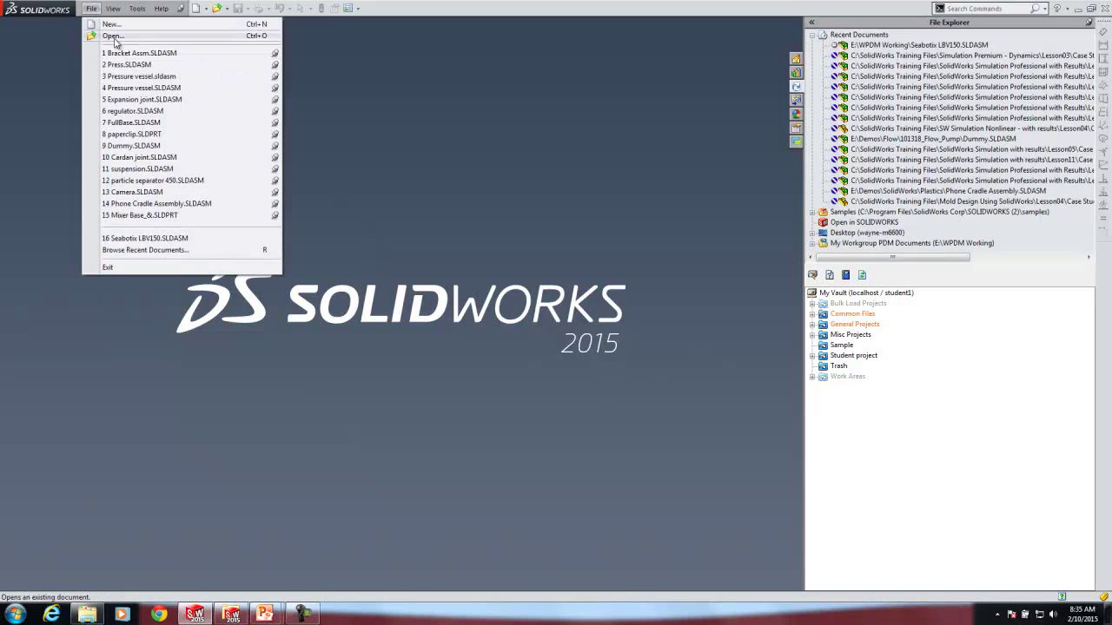
{"action": "left_click", "coordinate": [113, 36]}
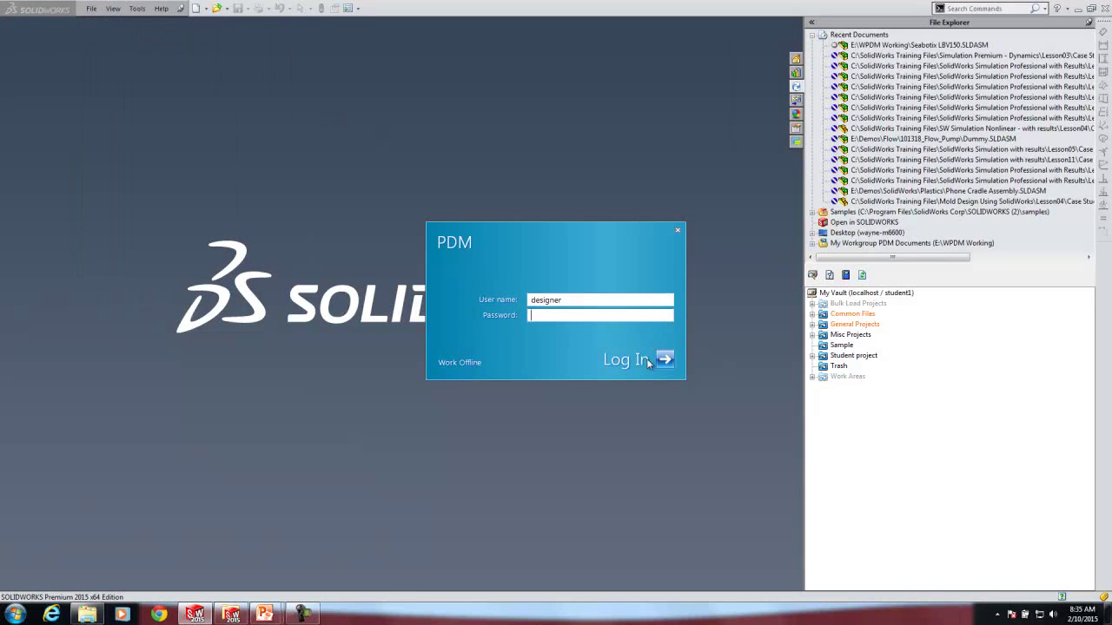
{"action": "left_click", "coordinate": [678, 230]}
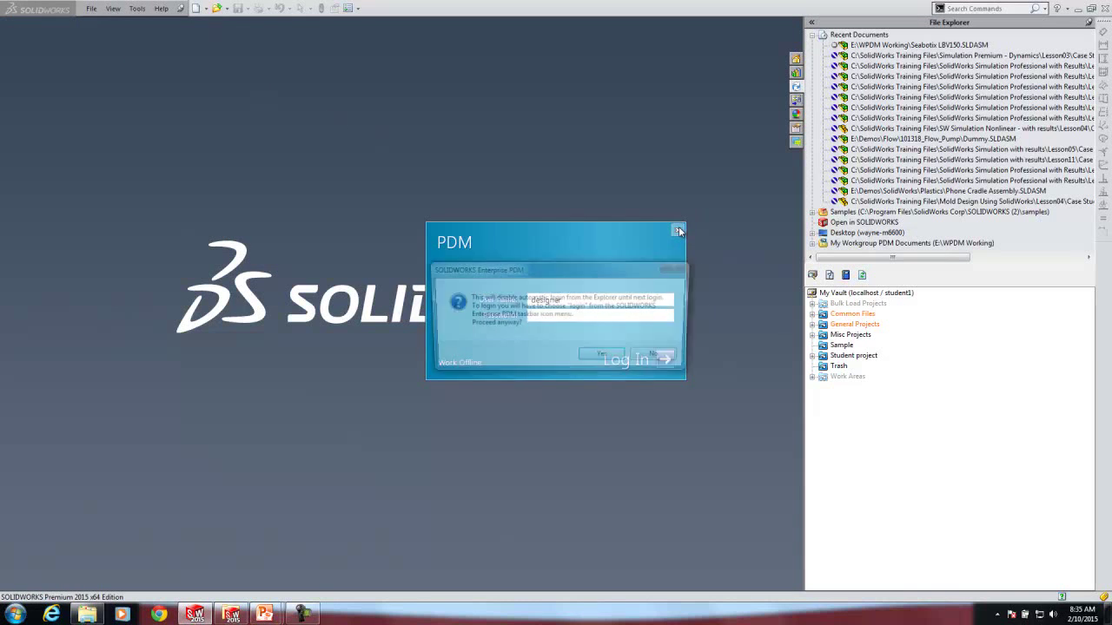
{"action": "left_click", "coordinate": [605, 358]}
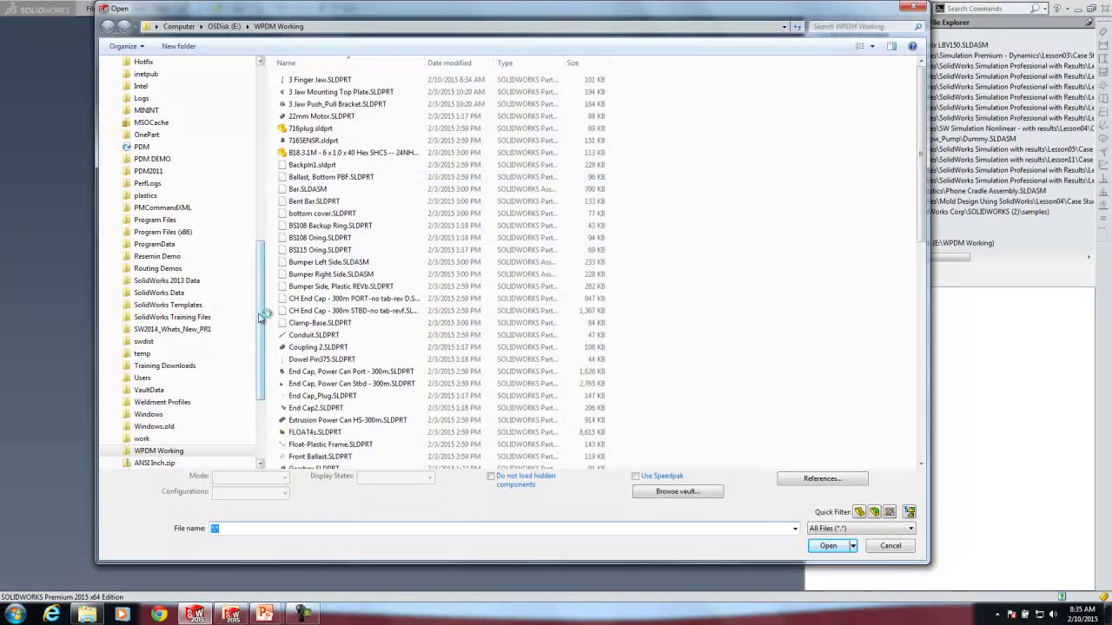
- Browse on the C: drive to SolidWorks Training Files, SolidWorks Workgroup PDM, SolidWorks Workgroup PDM CAD Editor
{"action": "left_click_drag", "start_coordinate": [257, 302], "coordinate": [250, 109]}
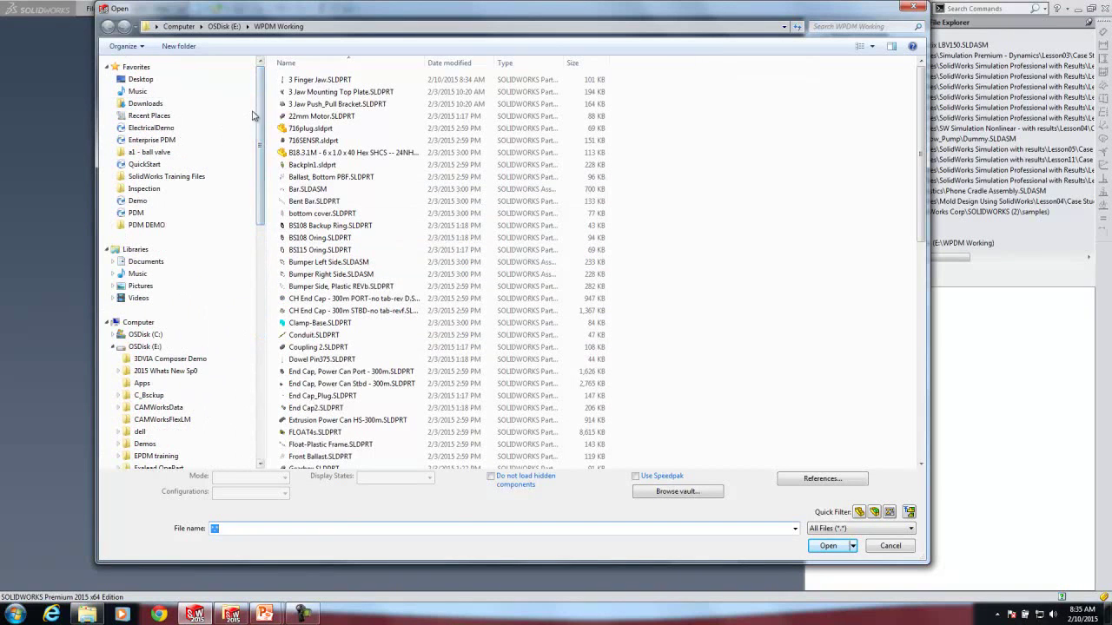
{"action": "left_click", "coordinate": [161, 334]}
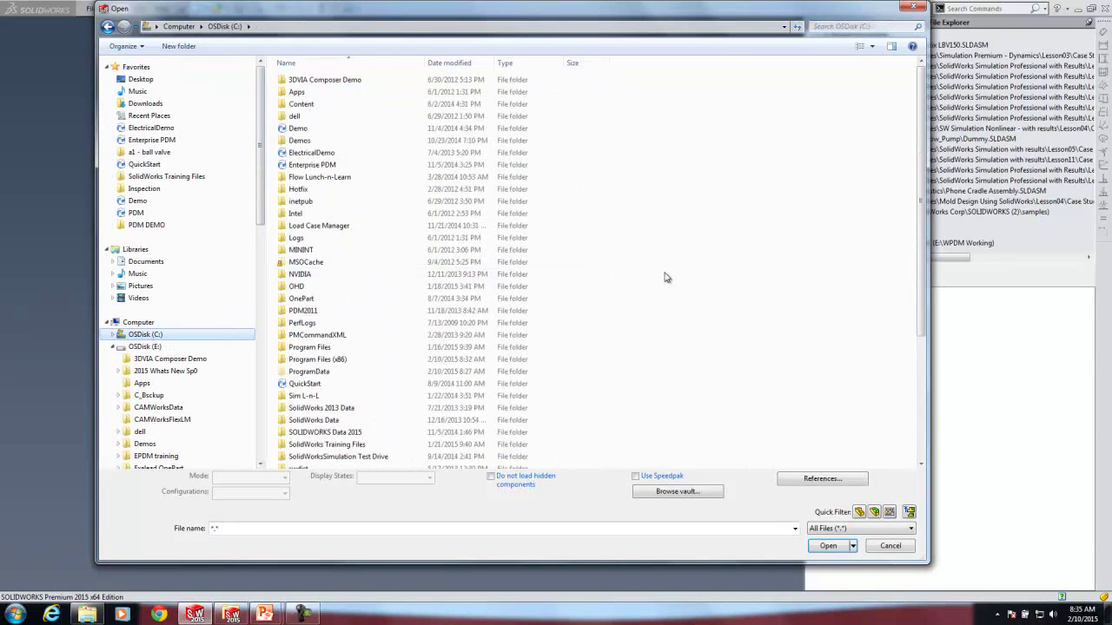
{"action": "left_click_drag", "start_coordinate": [928, 222], "coordinate": [903, 139]}
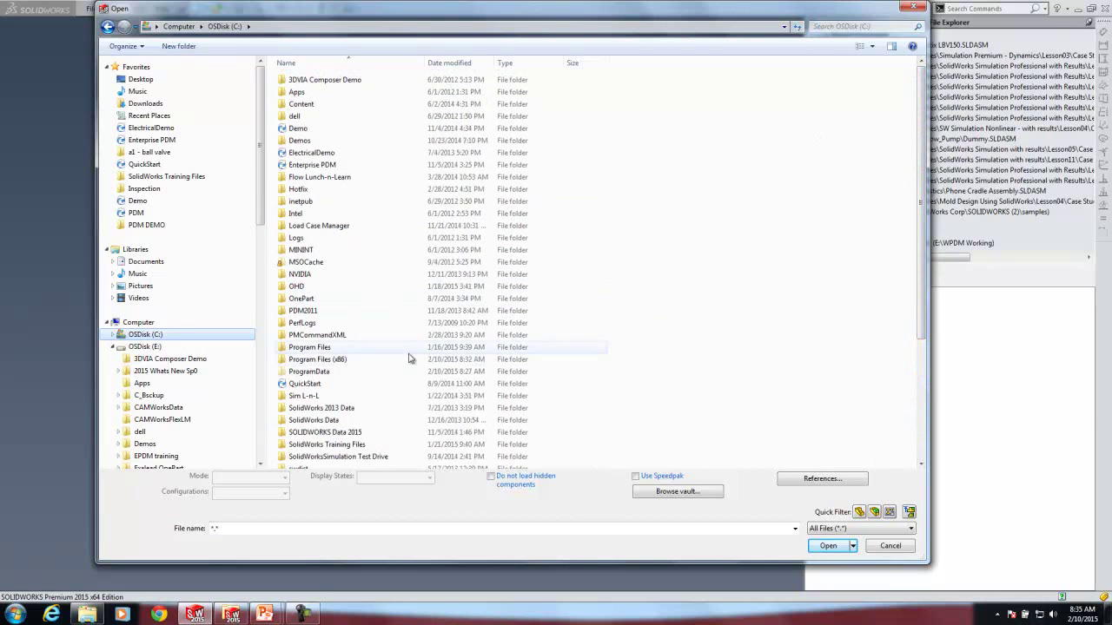
{"action": "double_click", "coordinate": [328, 444]}
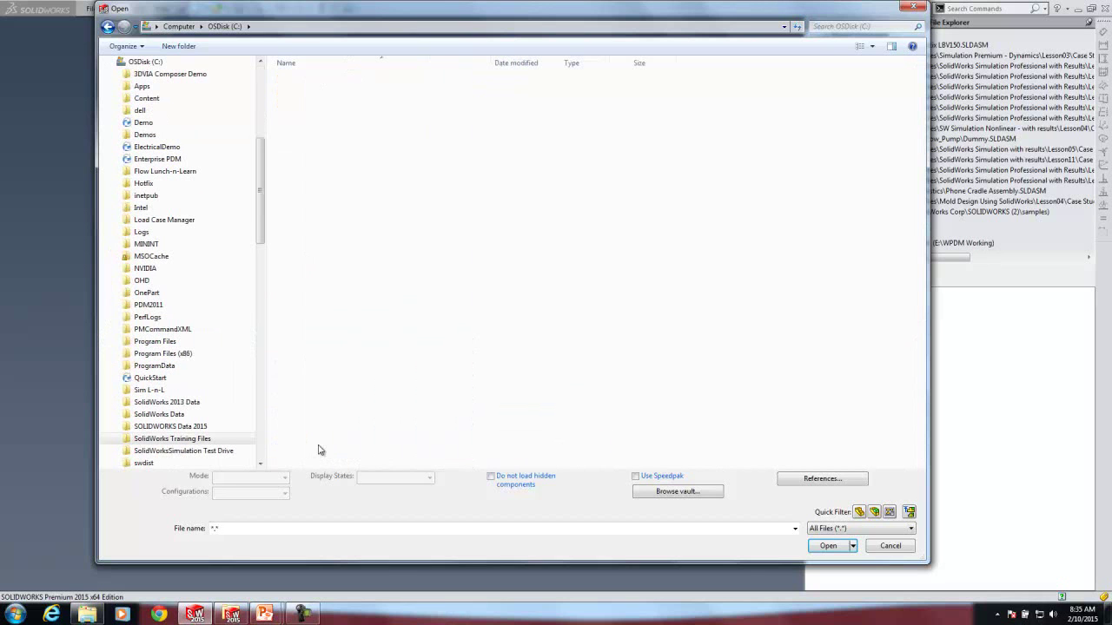
{"action": "left_click", "coordinate": [363, 264]}
{"action": "double_click", "coordinate": [363, 264]}
{"action": "double_click", "coordinate": [306, 92]}
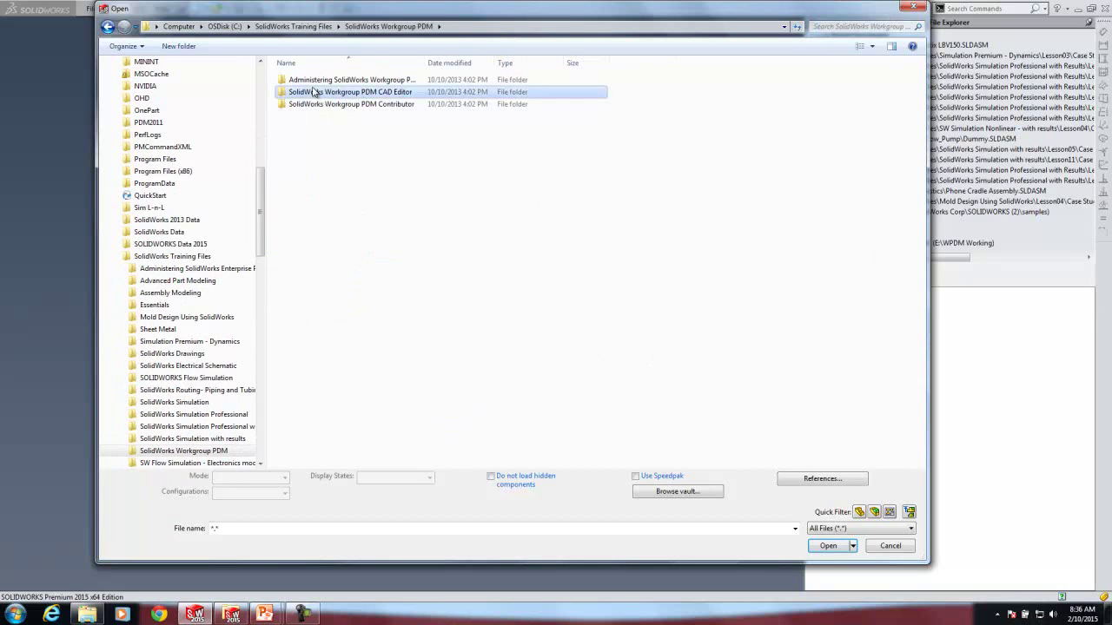
- Open the assembly tool vise.SLDASM from the Lesson02 Exercises folder Tool Vise
{"action": "double_click", "coordinate": [299, 81]}
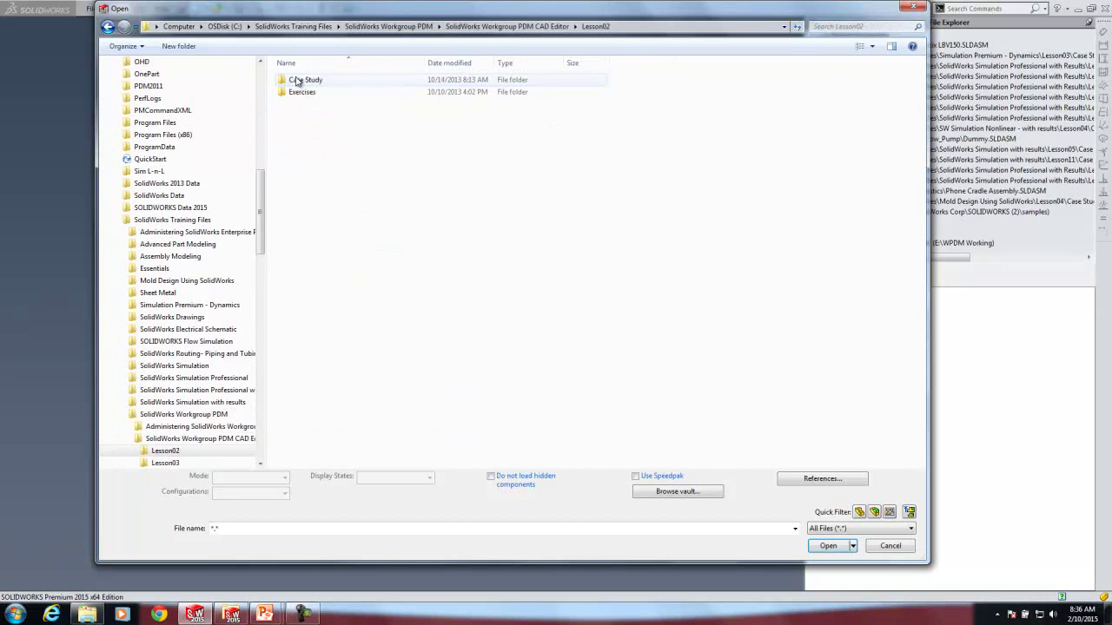
{"action": "double_click", "coordinate": [299, 92]}
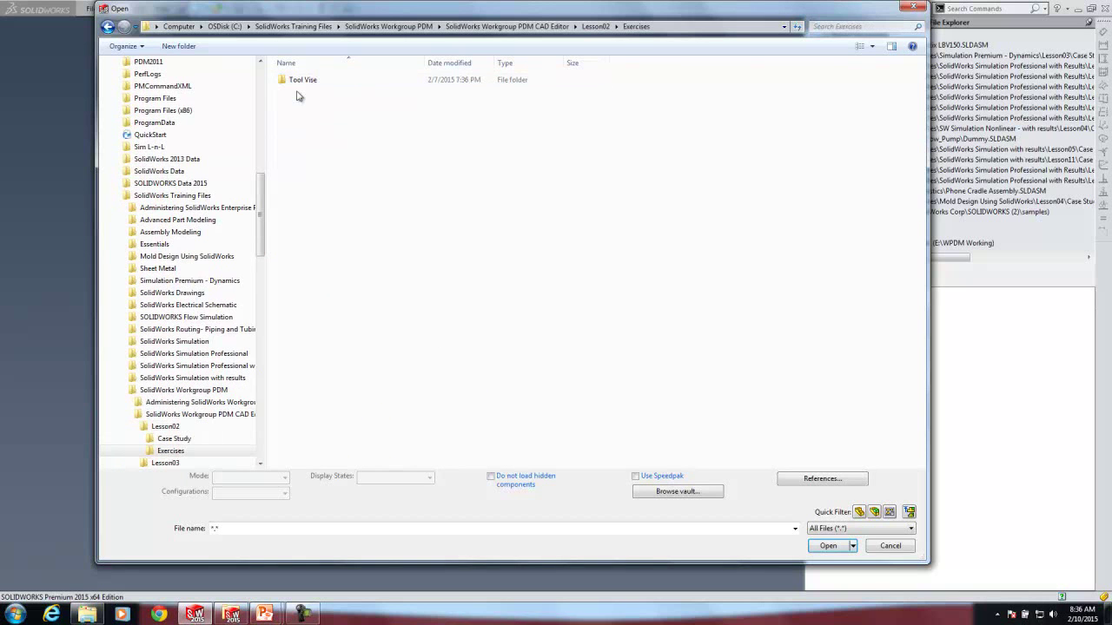
{"action": "double_click", "coordinate": [298, 82]}
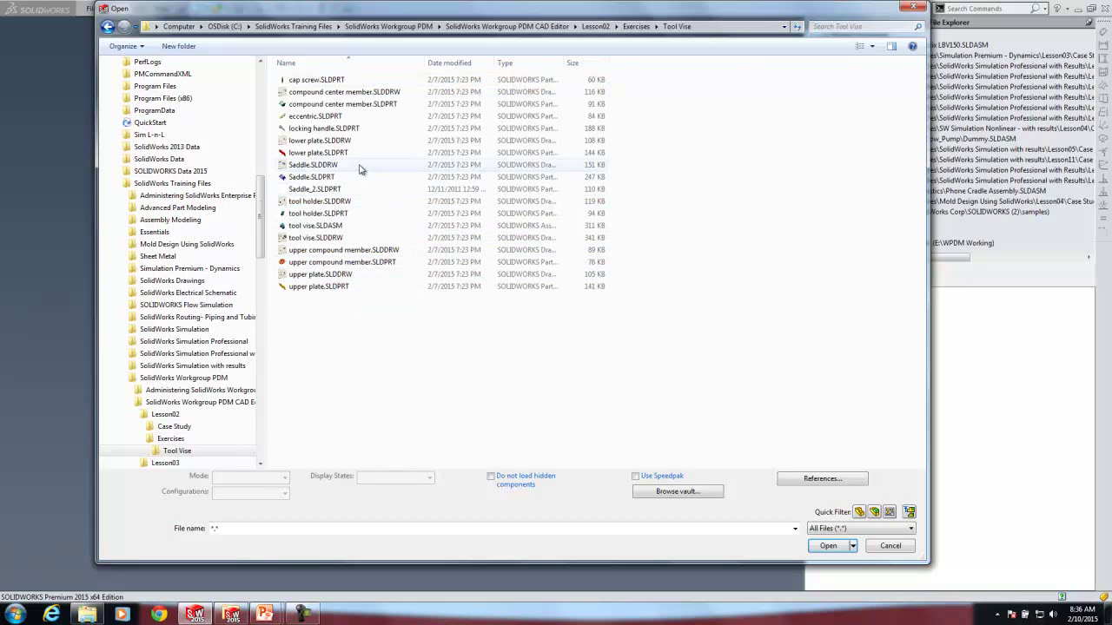
{"action": "left_click", "coordinate": [320, 227]}
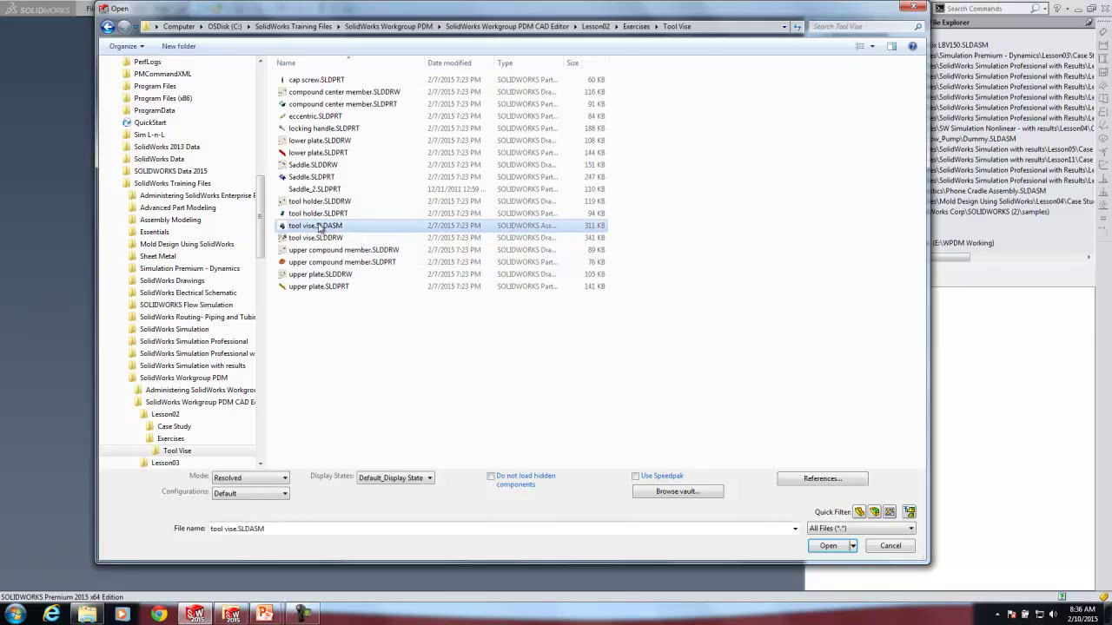
{"action": "left_click", "coordinate": [828, 546]}
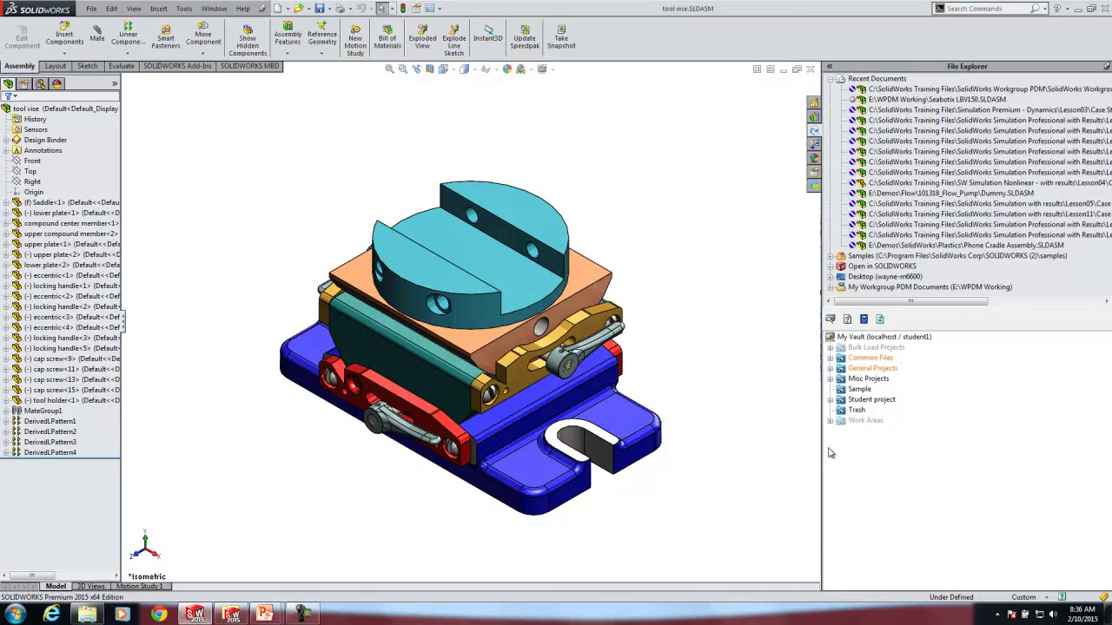
- Start checking in the active tool vise assembly to the Tool vise project under Student project
{"action": "left_click", "coordinate": [830, 399]}
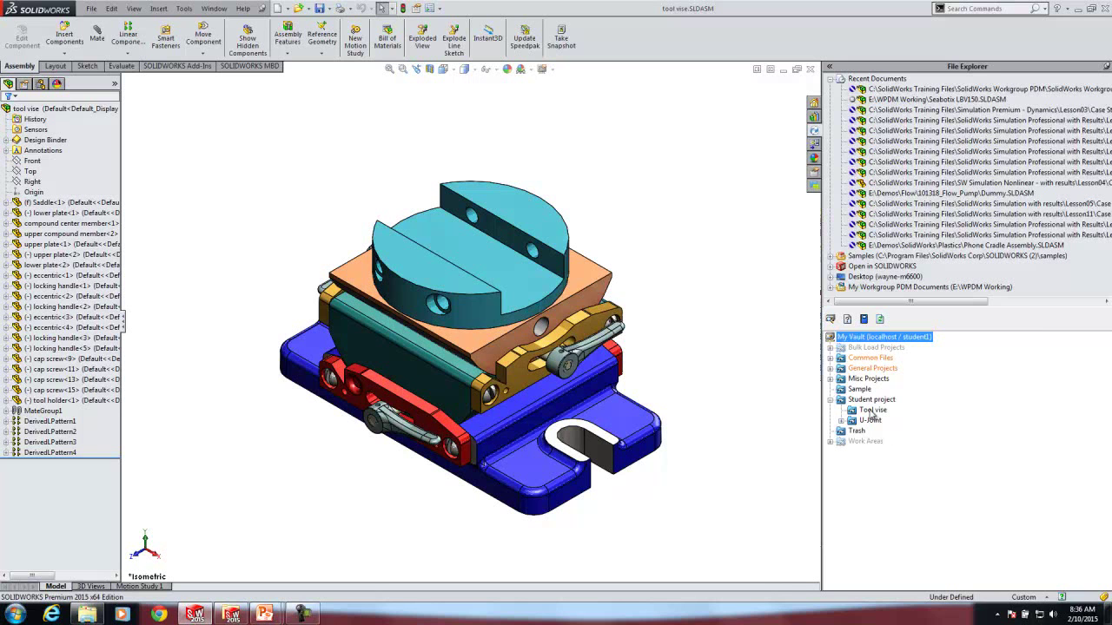
{"action": "right_click", "coordinate": [871, 414]}
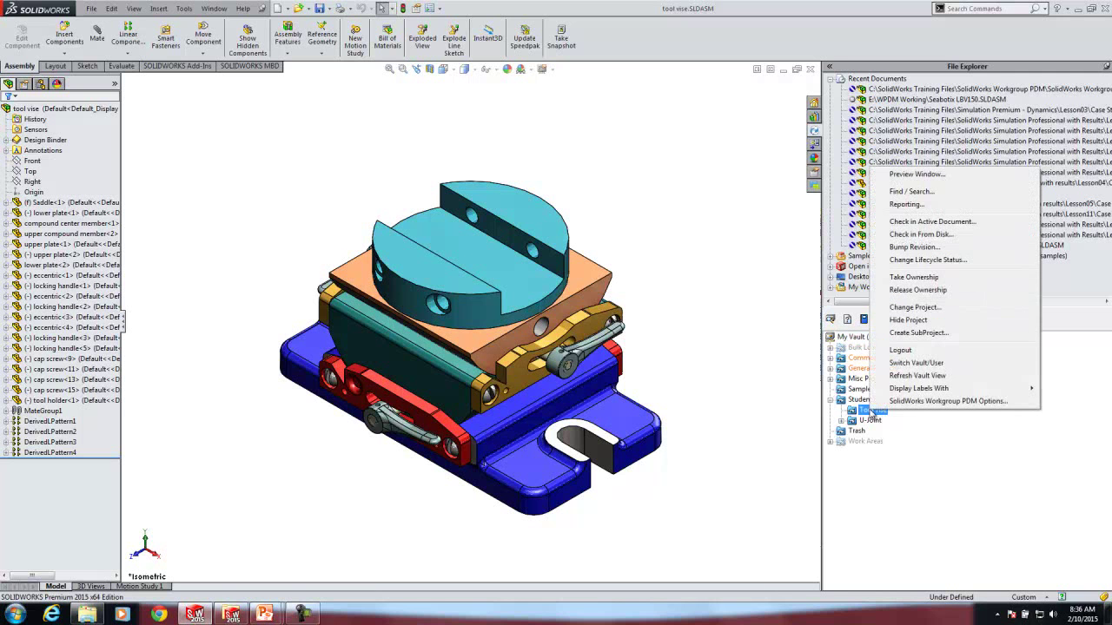
{"action": "left_click", "coordinate": [927, 222]}
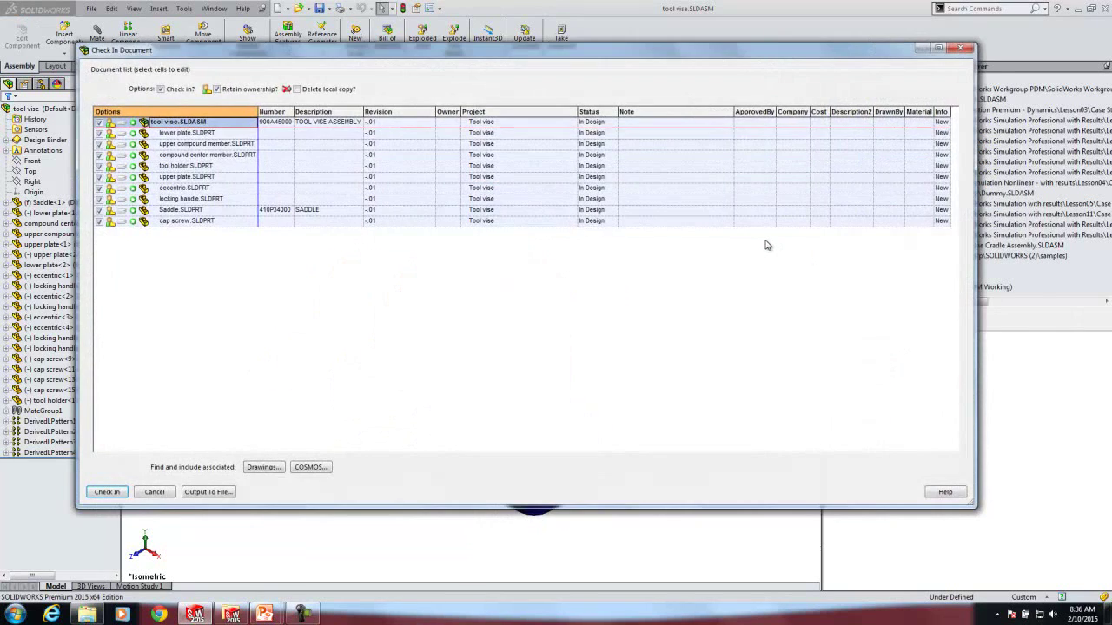
- Find and include the associated drawings in the check-in, also looking in the SOLIDWORKS search path
{"action": "left_click", "coordinate": [263, 467]}
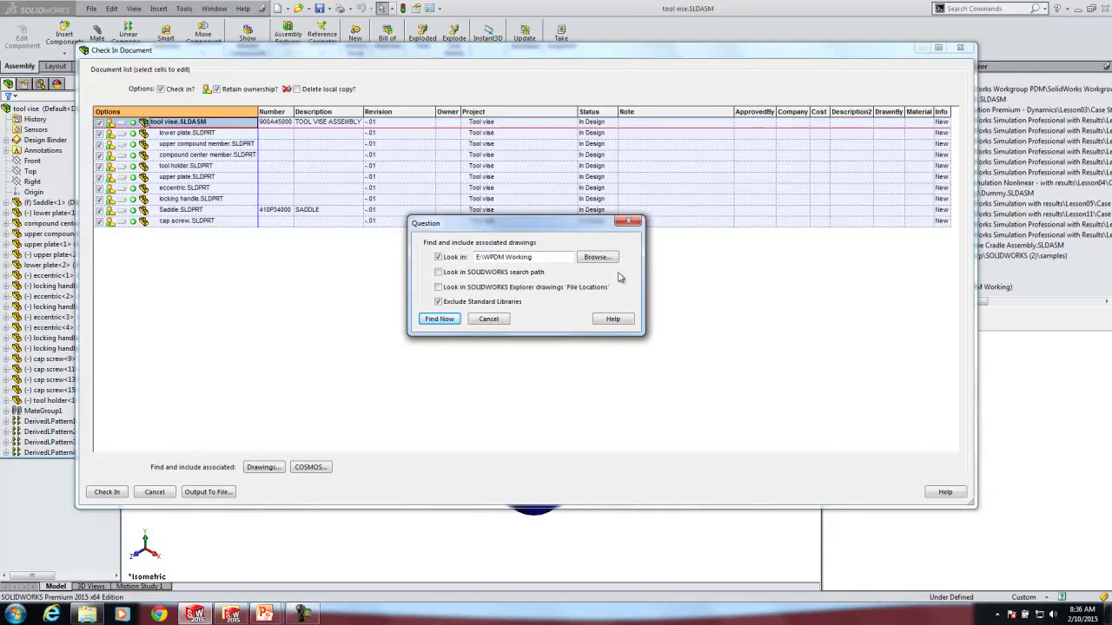
{"action": "left_click", "coordinate": [439, 273]}
{"action": "left_click", "coordinate": [440, 319]}
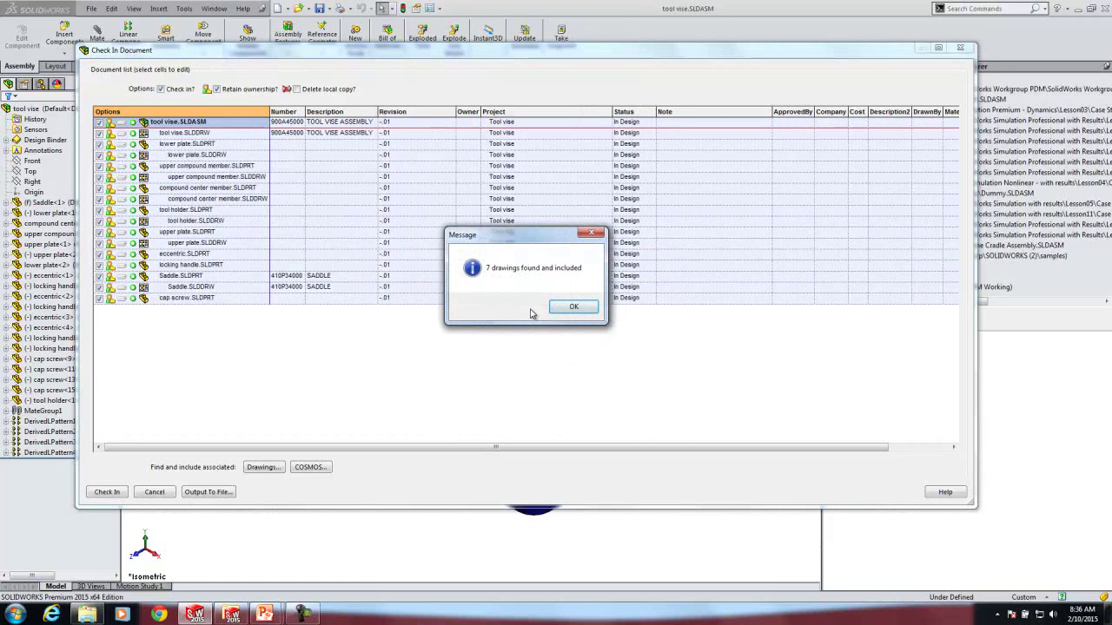
{"action": "left_click", "coordinate": [575, 306]}
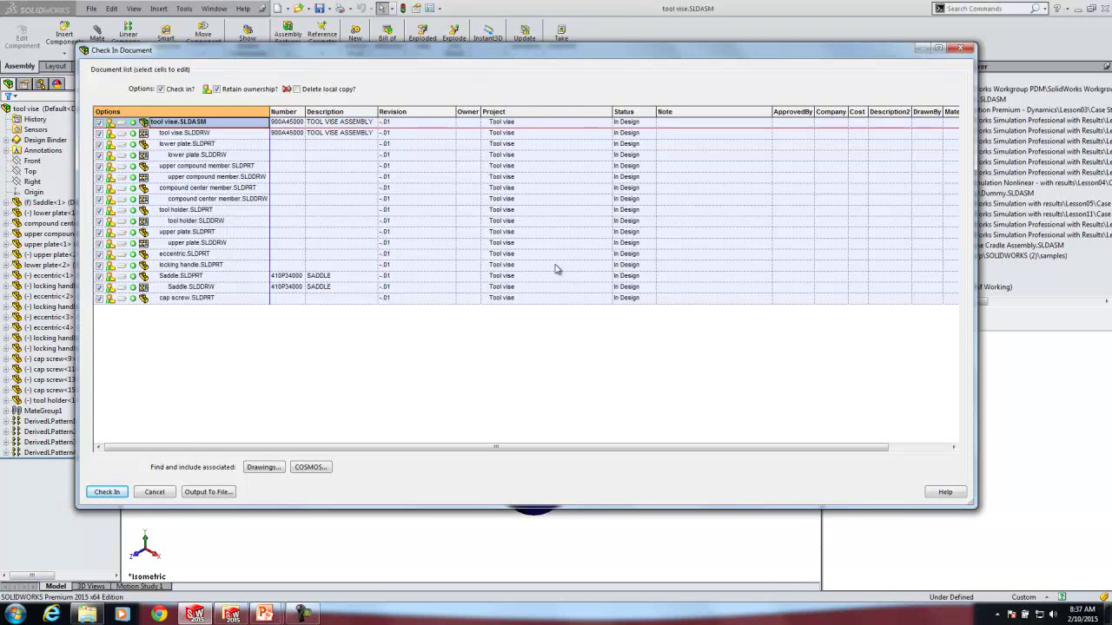
- Apply the note "initial check in" to every document in the check-in list
{"action": "left_click", "coordinate": [708, 111]}
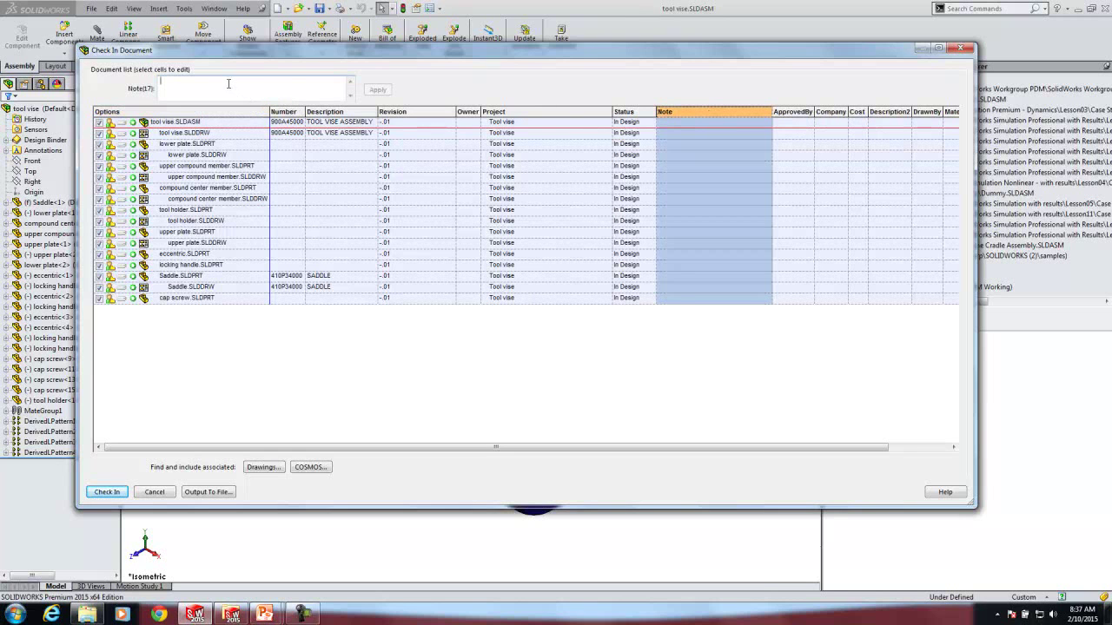
{"action": "type", "text": "initial check in"}
{"action": "left_click", "coordinate": [377, 90]}
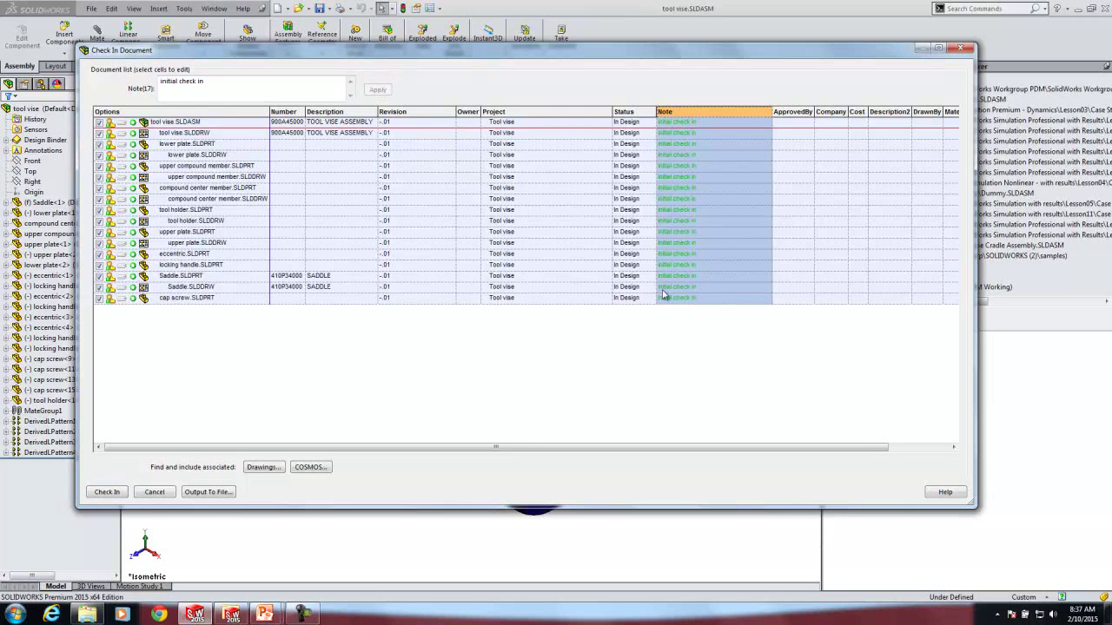
- Check in all listed documents with ownership retained, skipping missing number or description messages and confirming Tool vise as the project
{"action": "left_click_drag", "start_coordinate": [649, 443], "coordinate": [866, 470]}
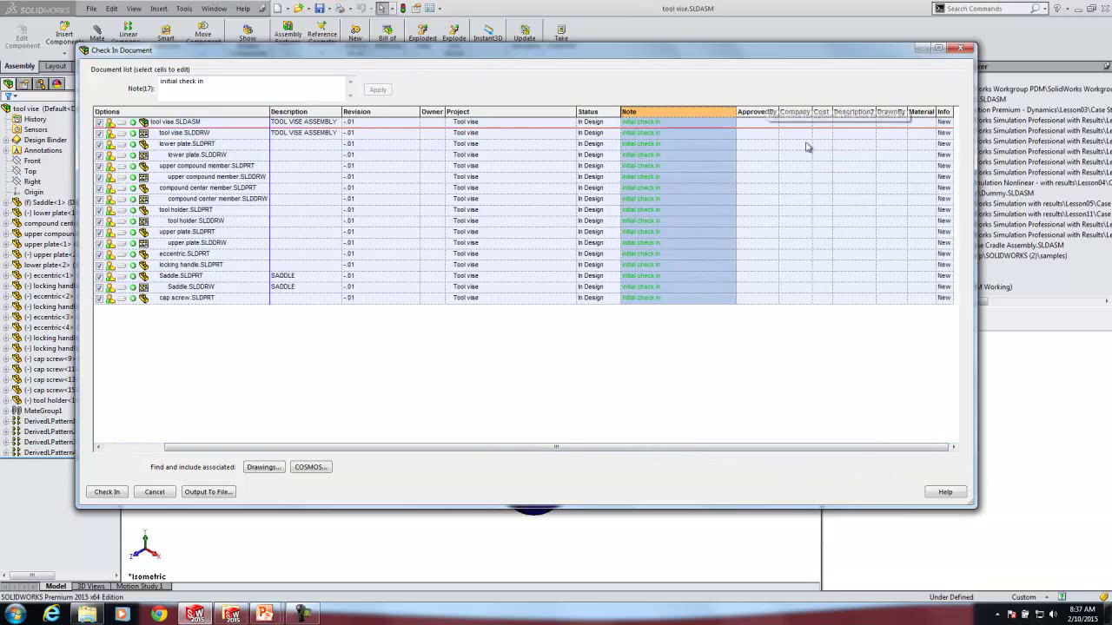
{"action": "left_click", "coordinate": [896, 111]}
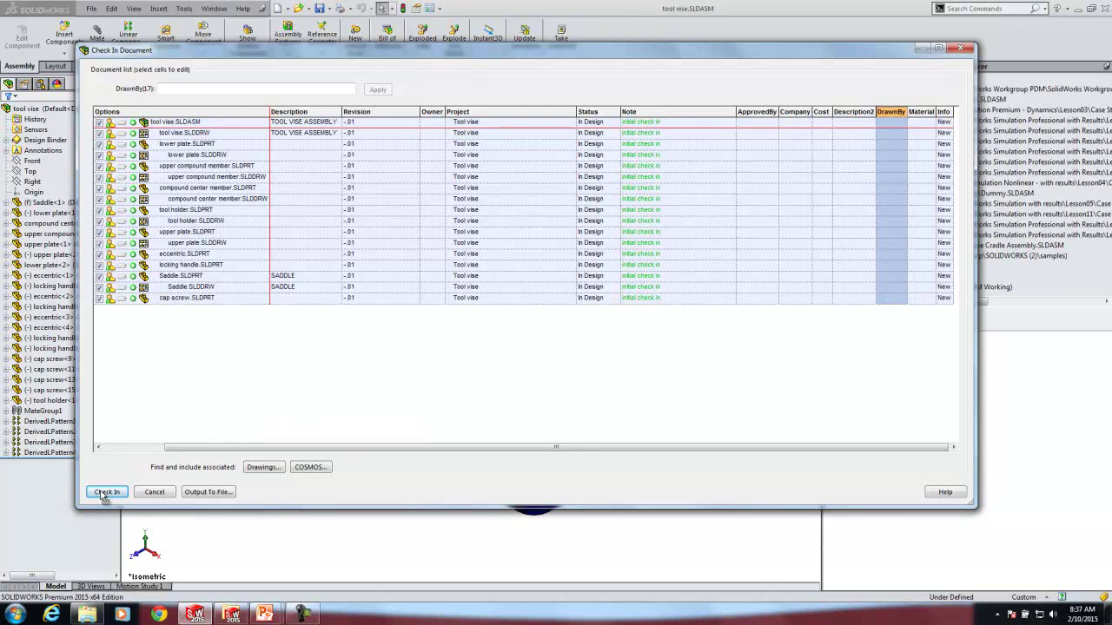
{"action": "left_click", "coordinate": [141, 112]}
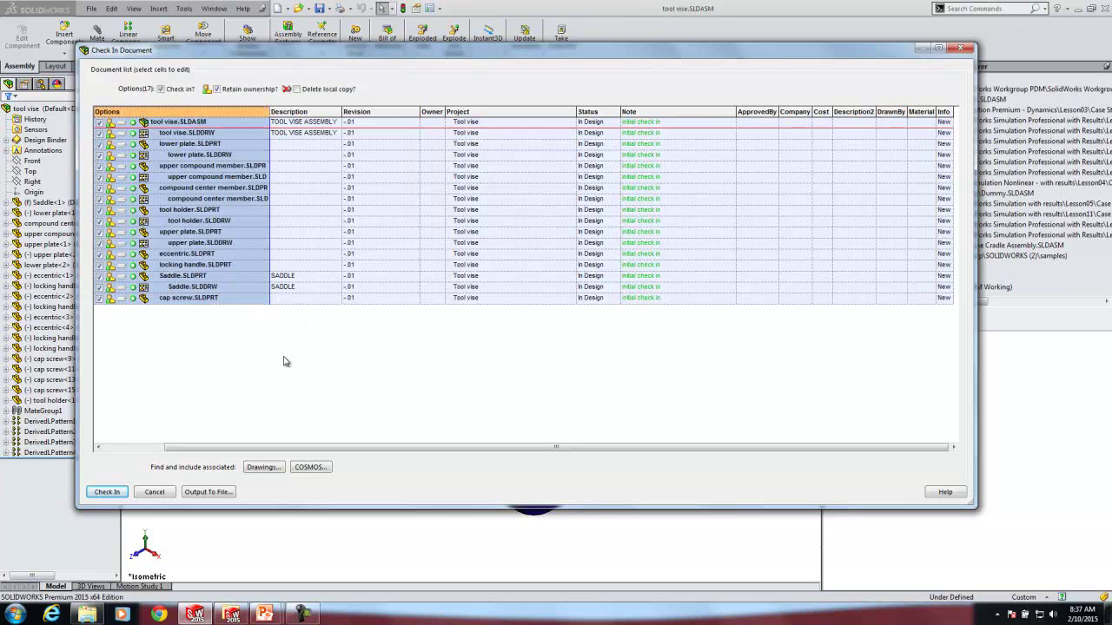
{"action": "left_click", "coordinate": [106, 493]}
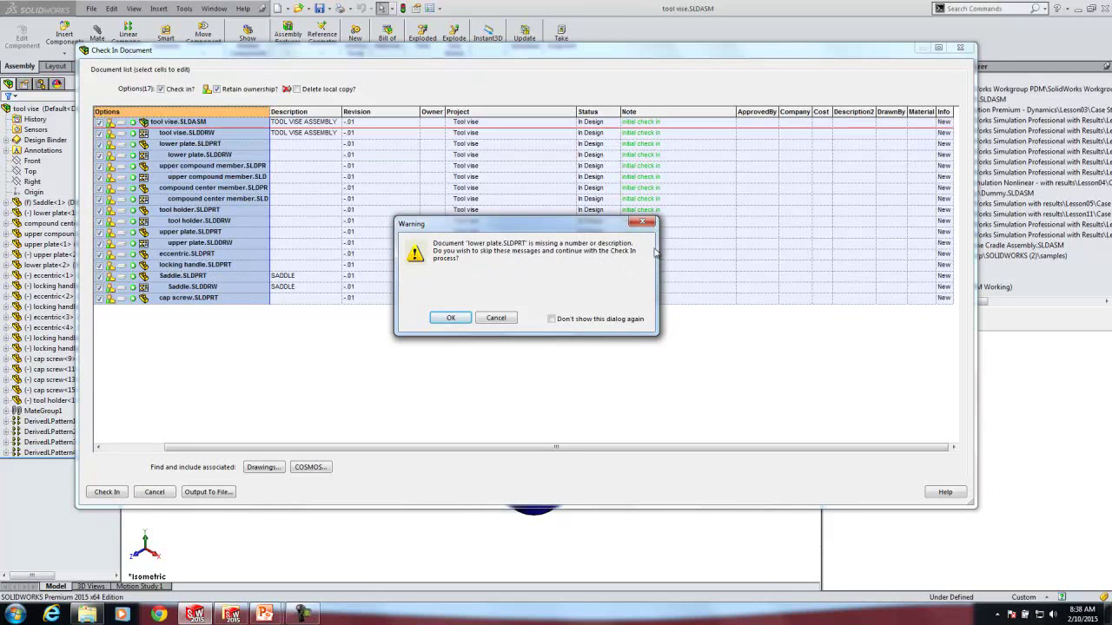
{"action": "left_click", "coordinate": [451, 319]}
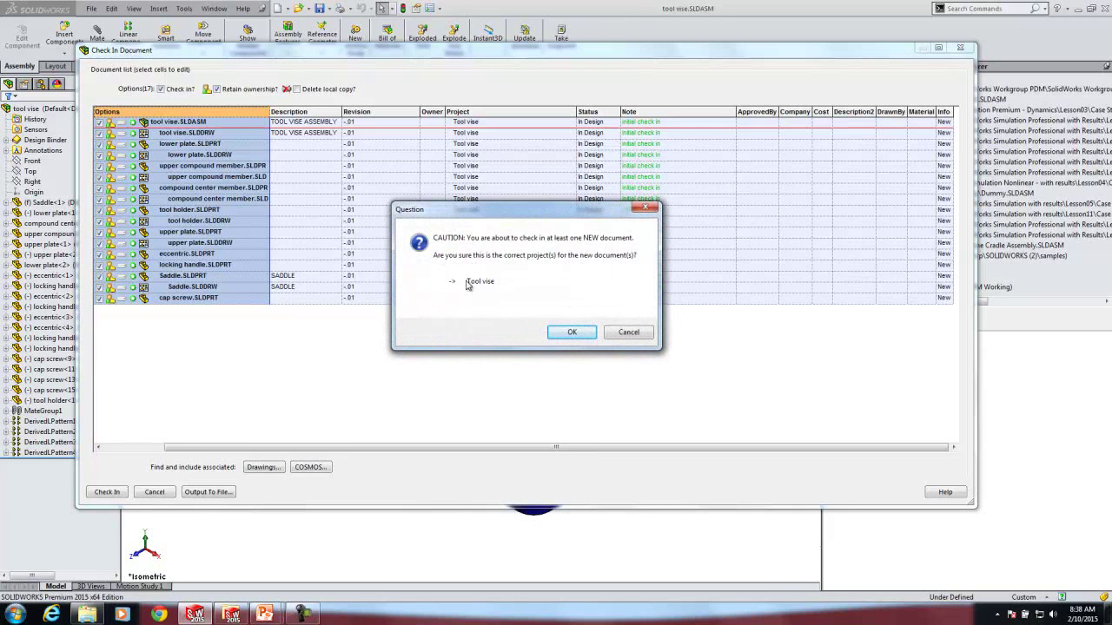
{"action": "left_click", "coordinate": [571, 333]}
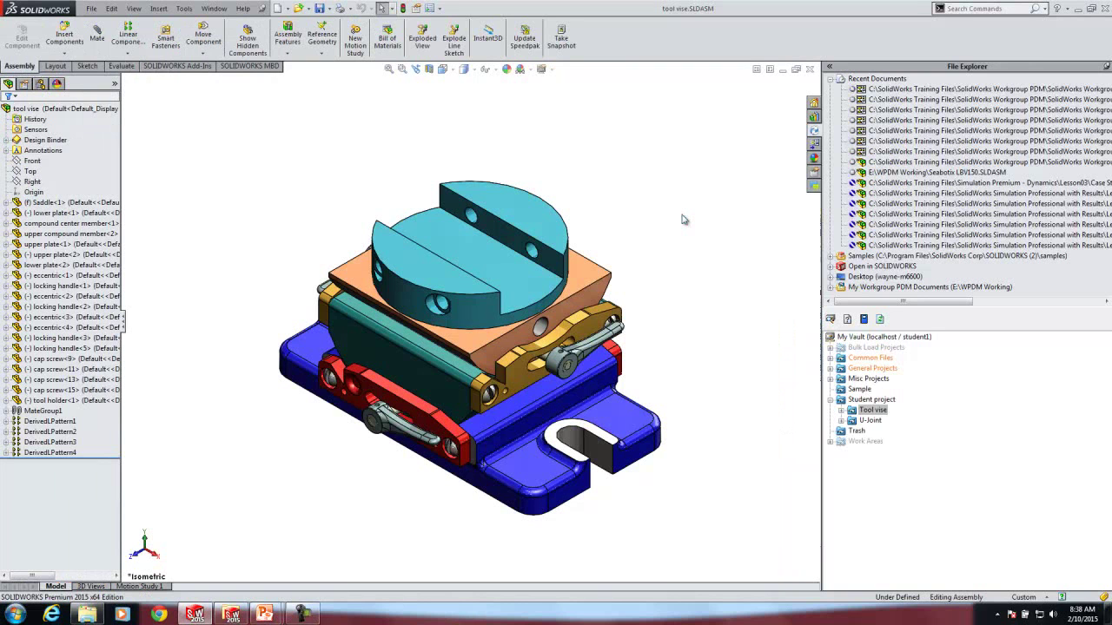
- Expand the Tool vise project and its assembly in the vault, and create a subproject under it with the name and description Structure
{"action": "left_click", "coordinate": [842, 412]}
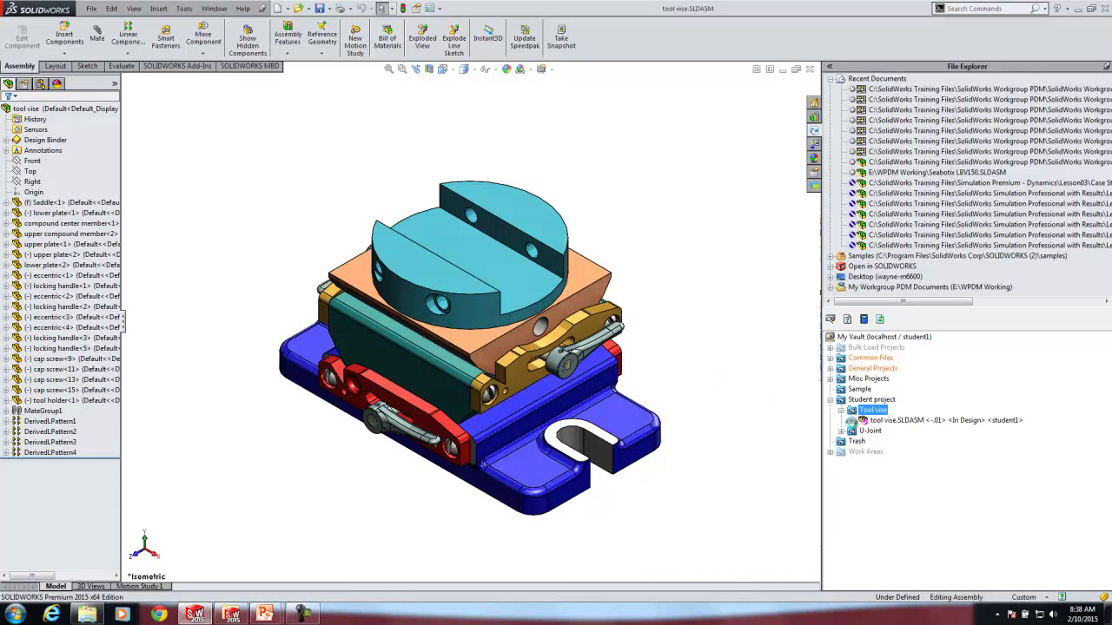
{"action": "left_click", "coordinate": [851, 420]}
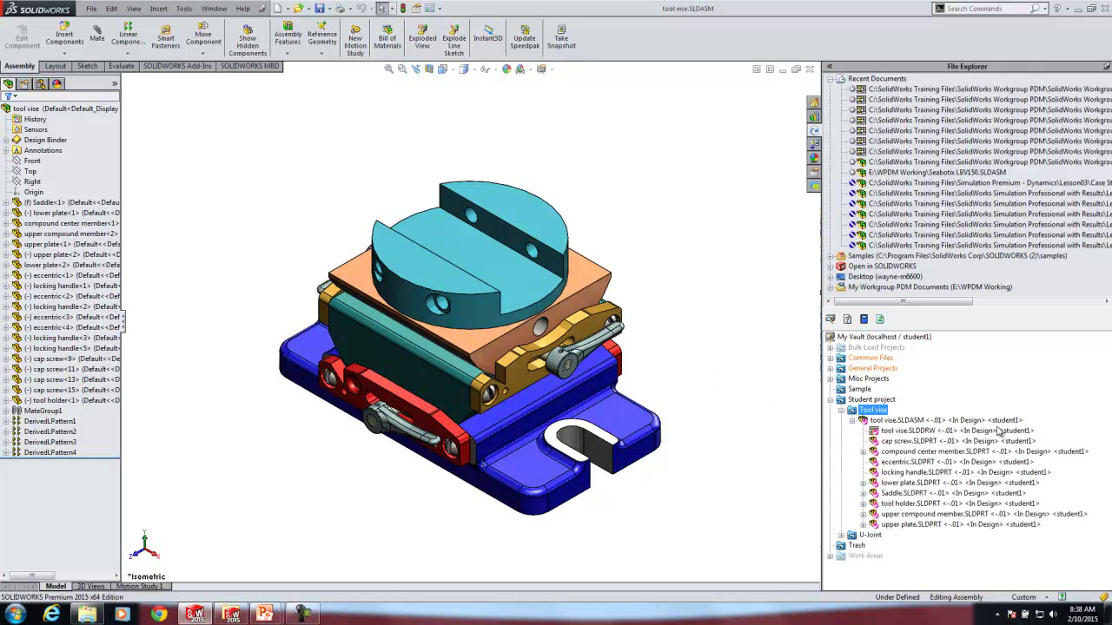
{"action": "right_click", "coordinate": [871, 415]}
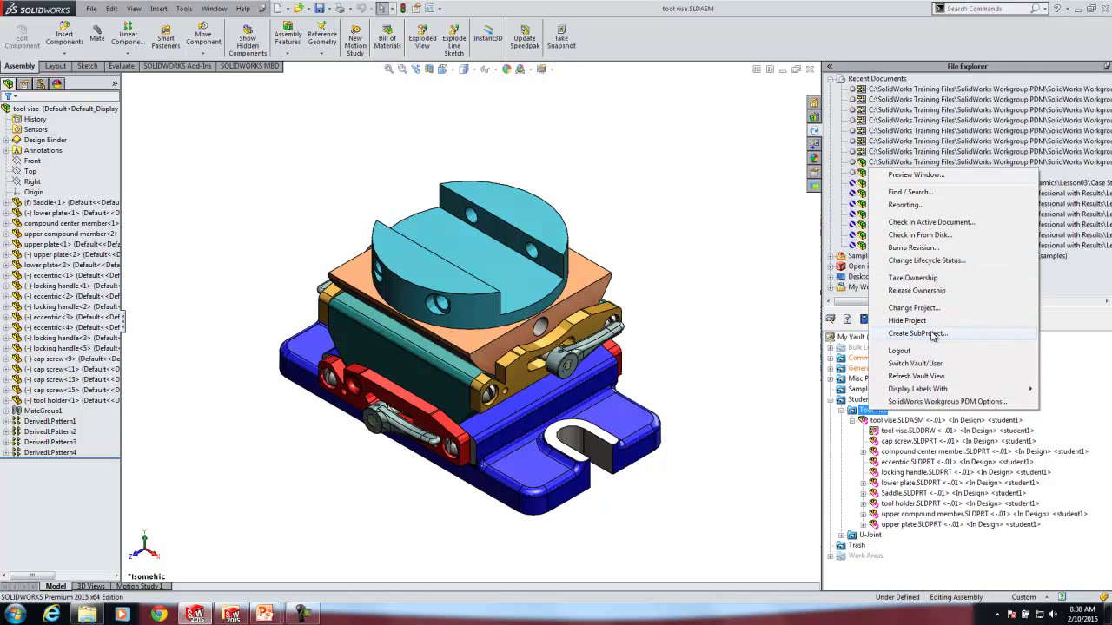
{"action": "left_click", "coordinate": [916, 333]}
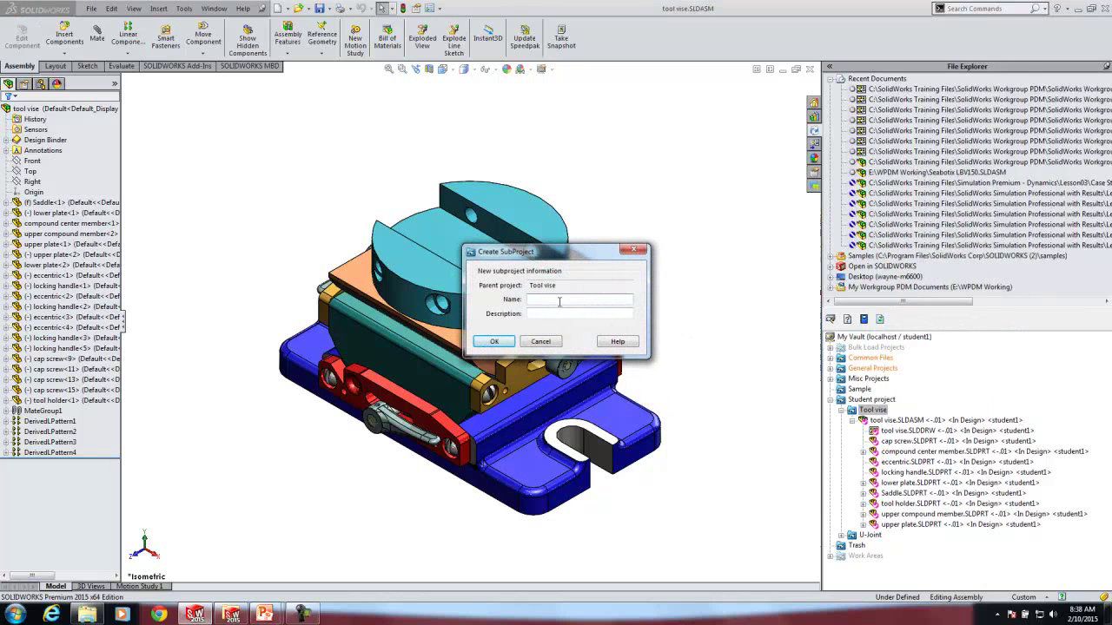
{"action": "type", "text": "Structure"}
{"action": "double_click", "coordinate": [580, 300]}
{"action": "key", "text": "ctrl+c"}
{"action": "left_click", "coordinate": [540, 313]}
{"action": "key", "text": "ctrl+v"}
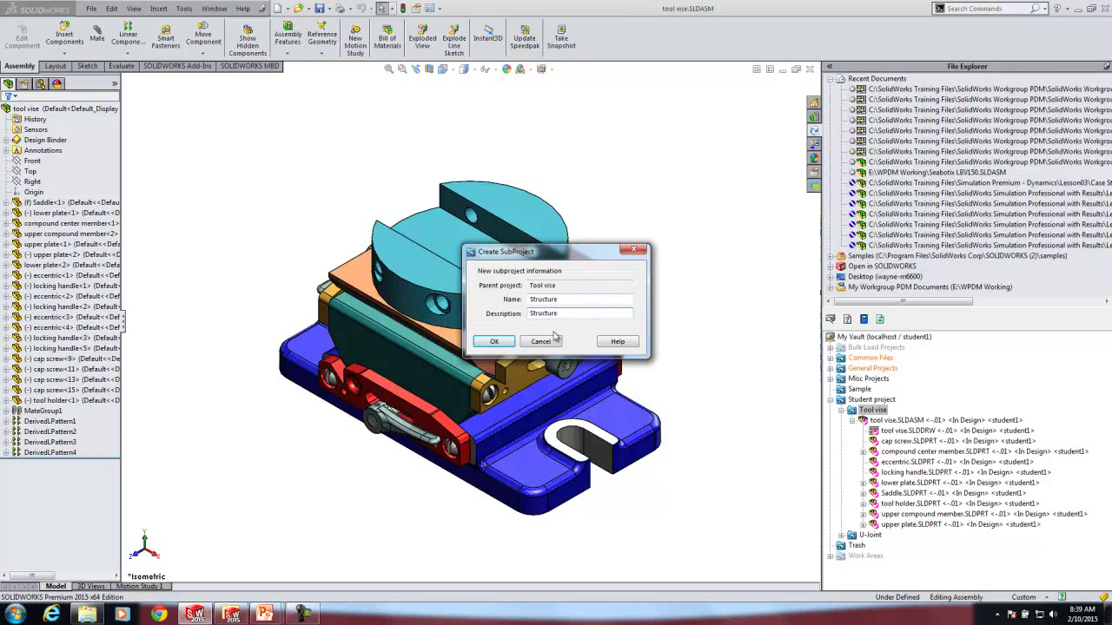
{"action": "left_click", "coordinate": [494, 343]}
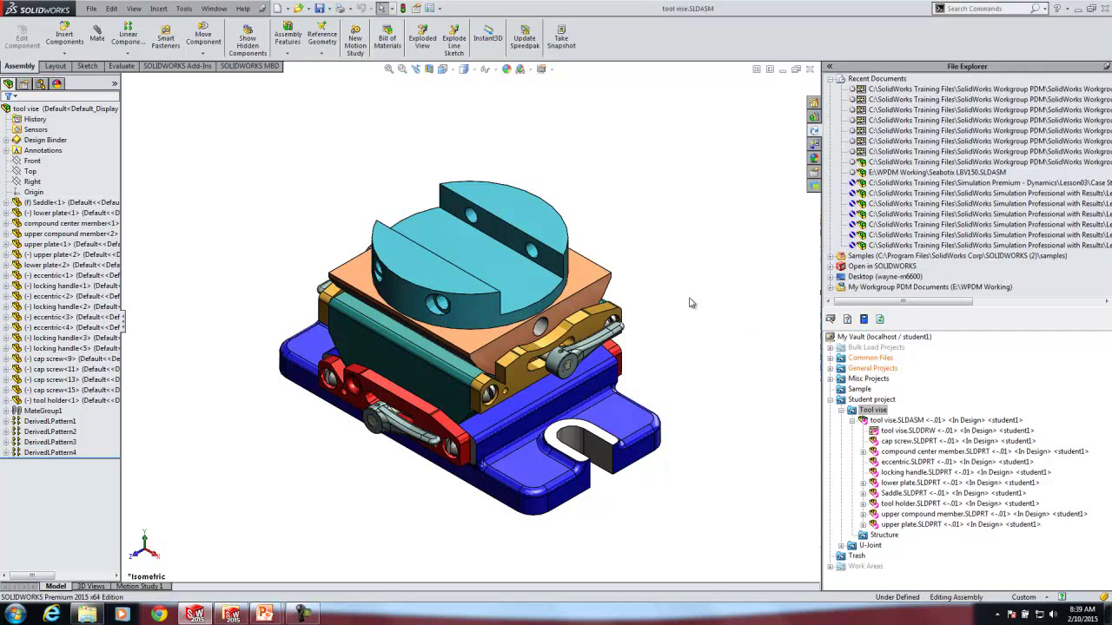
{"action": "left_click", "coordinate": [877, 539]}
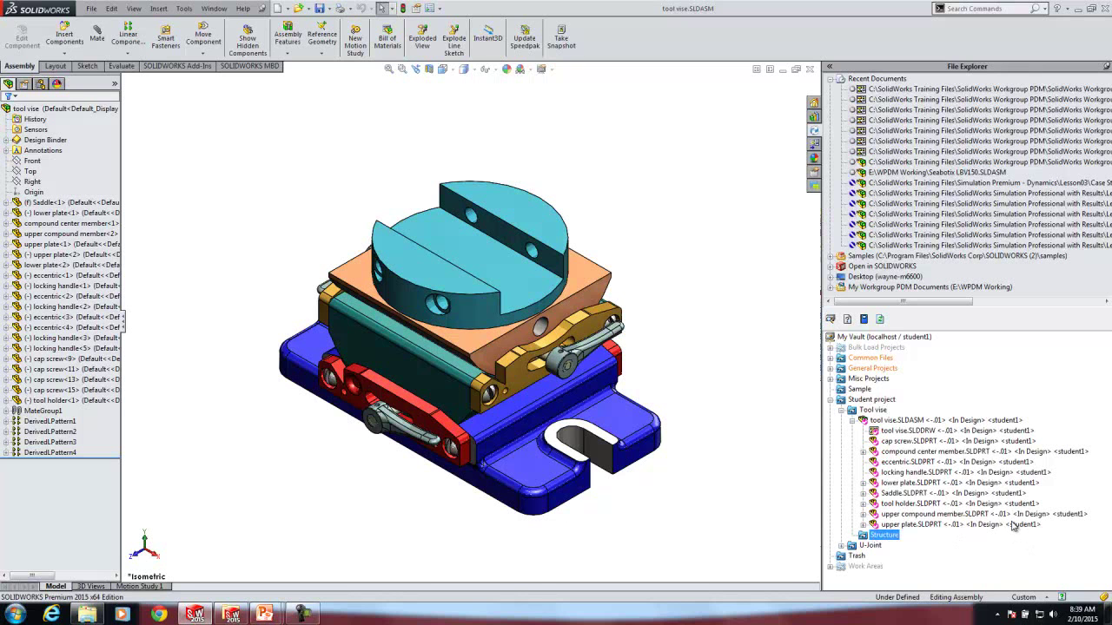
- Change the project of Saddle.SLDPRT to Structure, including all of its children in the scope
{"action": "left_click", "coordinate": [888, 493]}
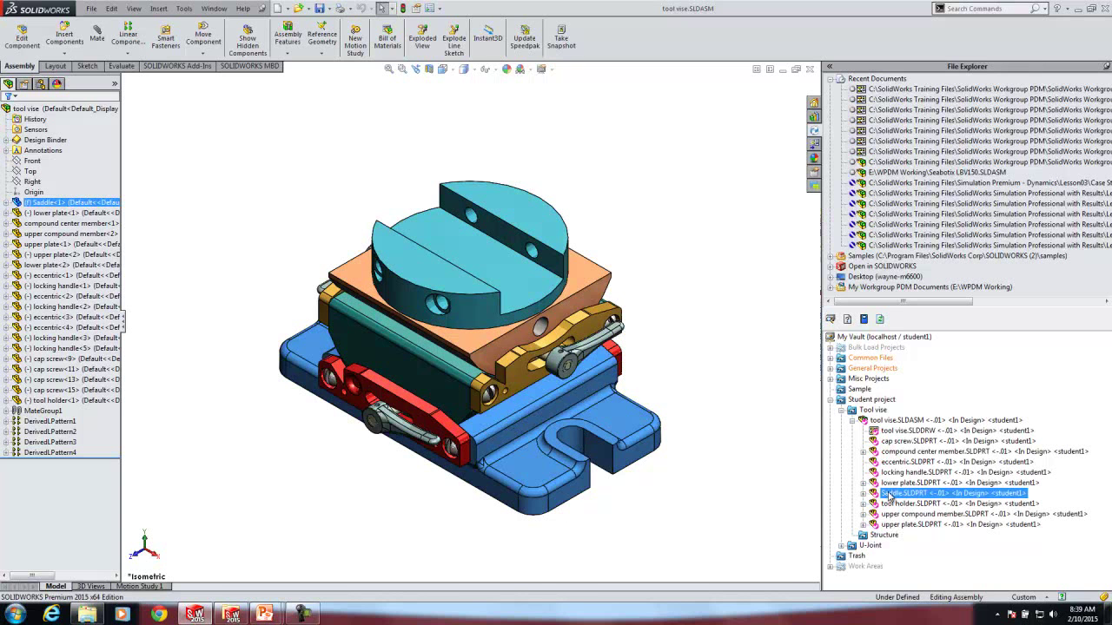
{"action": "right_click", "coordinate": [889, 494]}
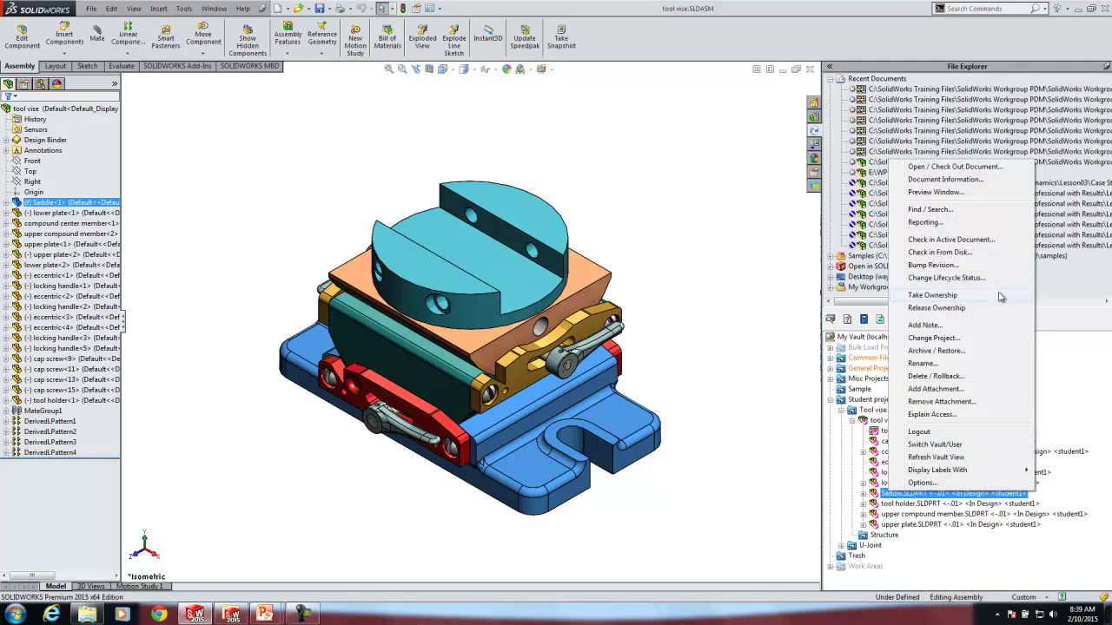
{"action": "left_click", "coordinate": [930, 338]}
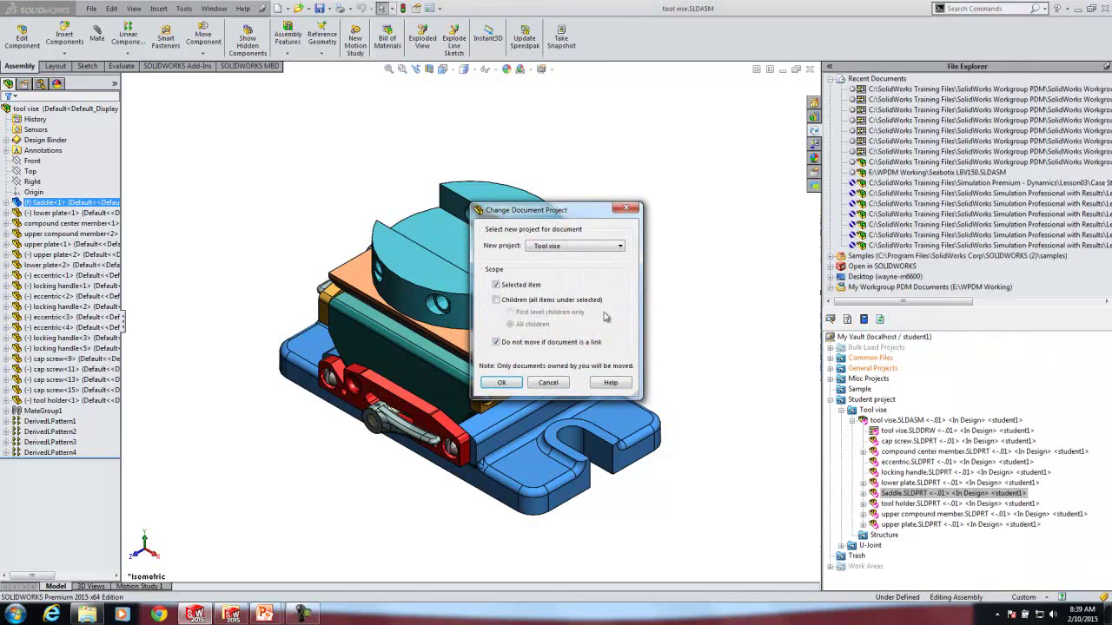
{"action": "left_click", "coordinate": [568, 300]}
{"action": "left_click", "coordinate": [586, 247]}
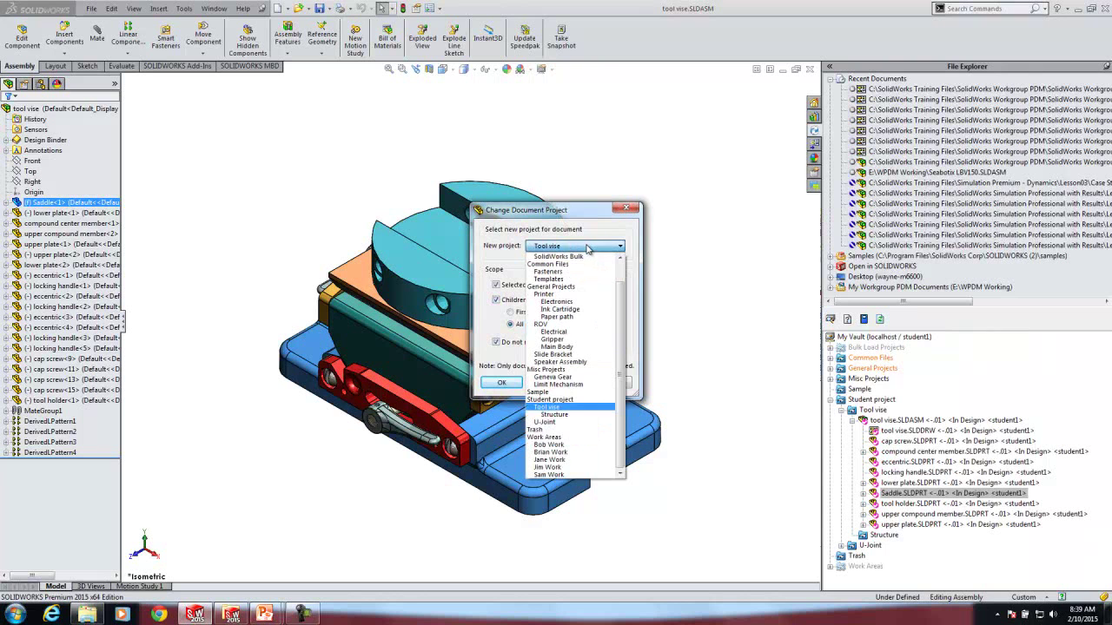
{"action": "left_click", "coordinate": [564, 416]}
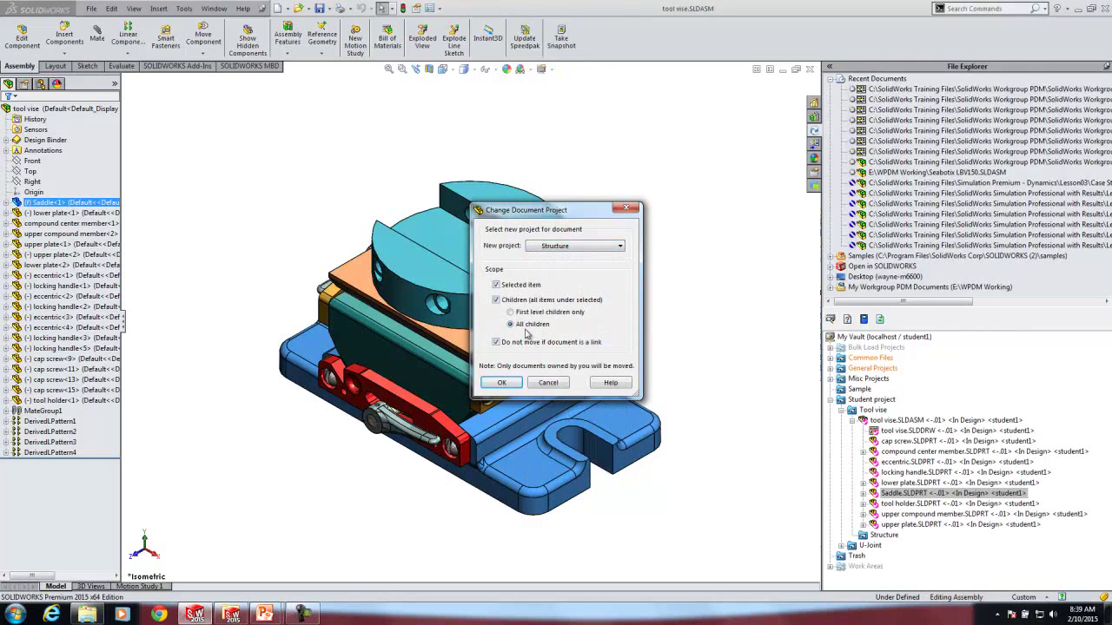
{"action": "left_click", "coordinate": [500, 384]}
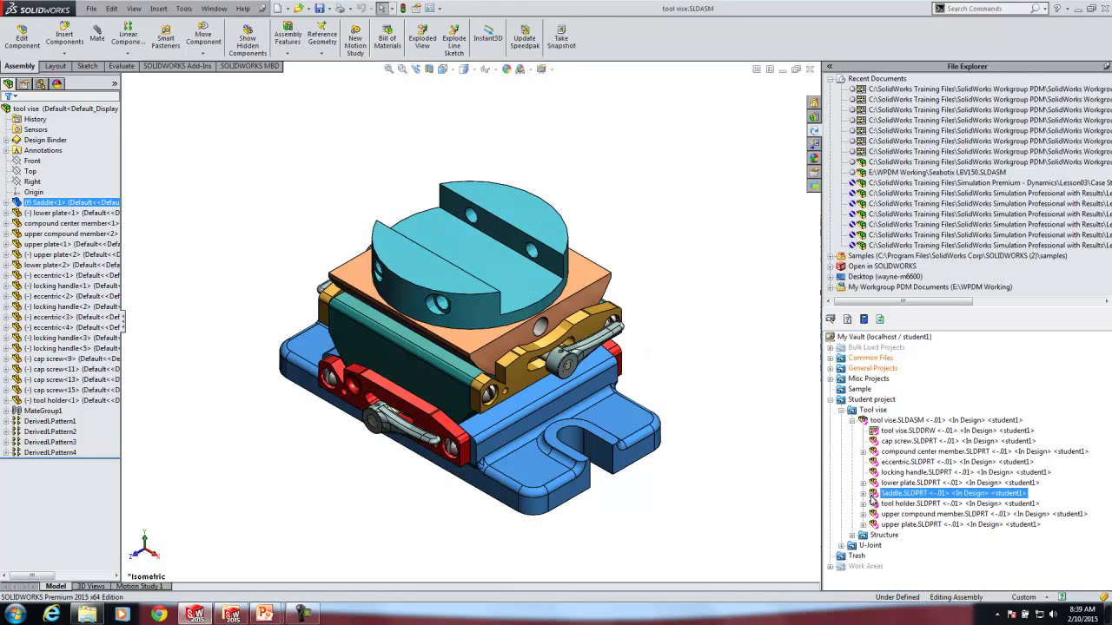
- Expand Saddle.SLDPRT under the tool vise assembly and in the Structure project to check where its drawing is listed
{"action": "left_click", "coordinate": [864, 495]}
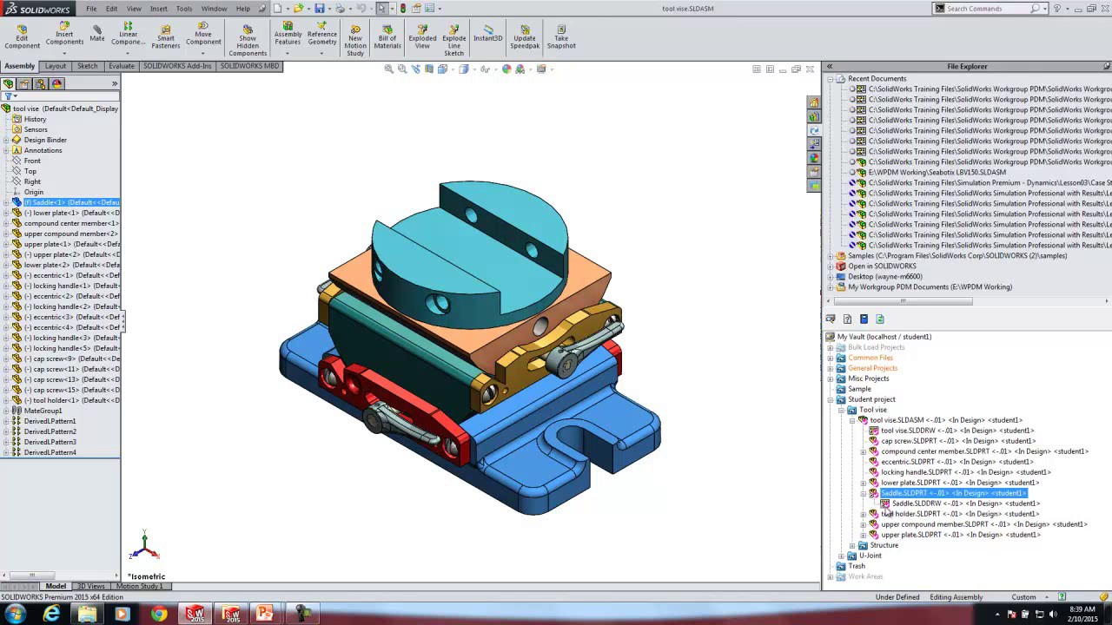
{"action": "left_click", "coordinate": [852, 547]}
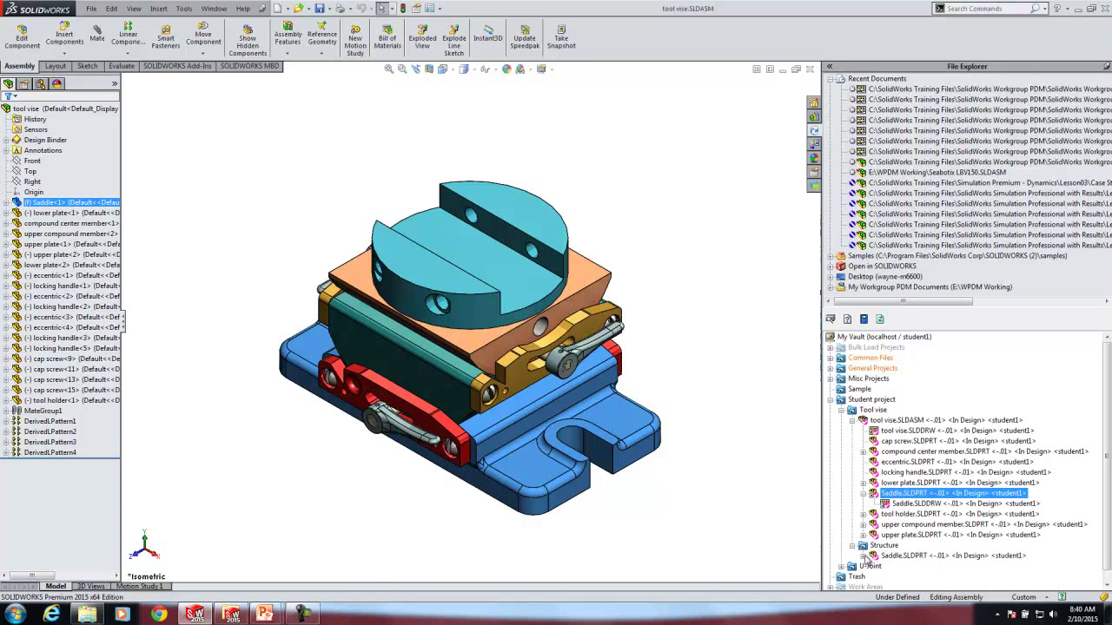
{"action": "left_click", "coordinate": [863, 556]}
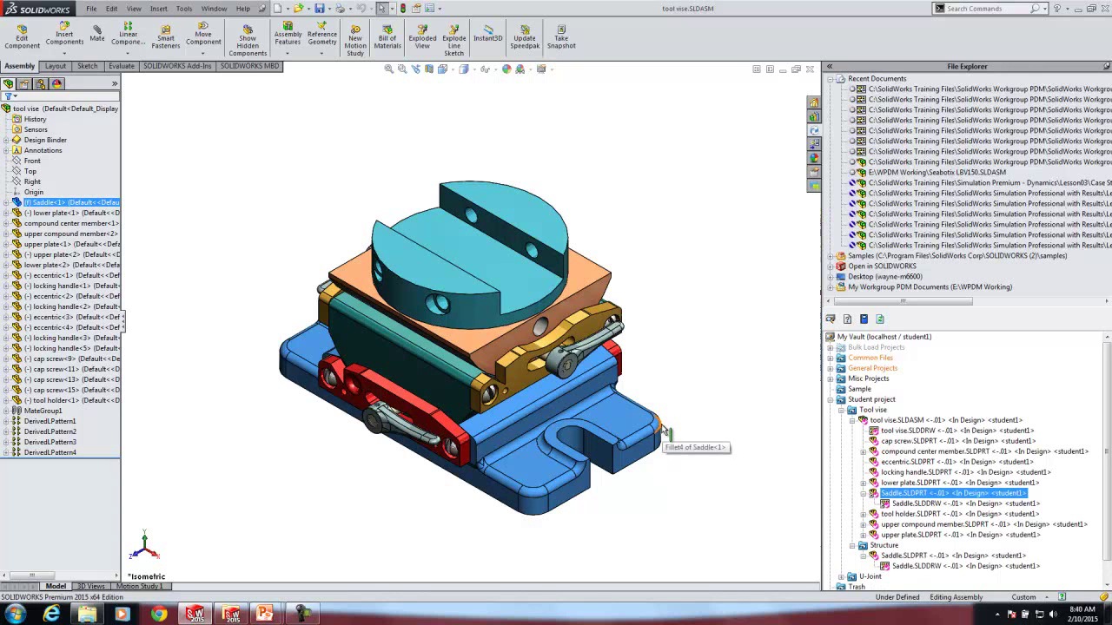
{"action": "left_click", "coordinate": [651, 208]}
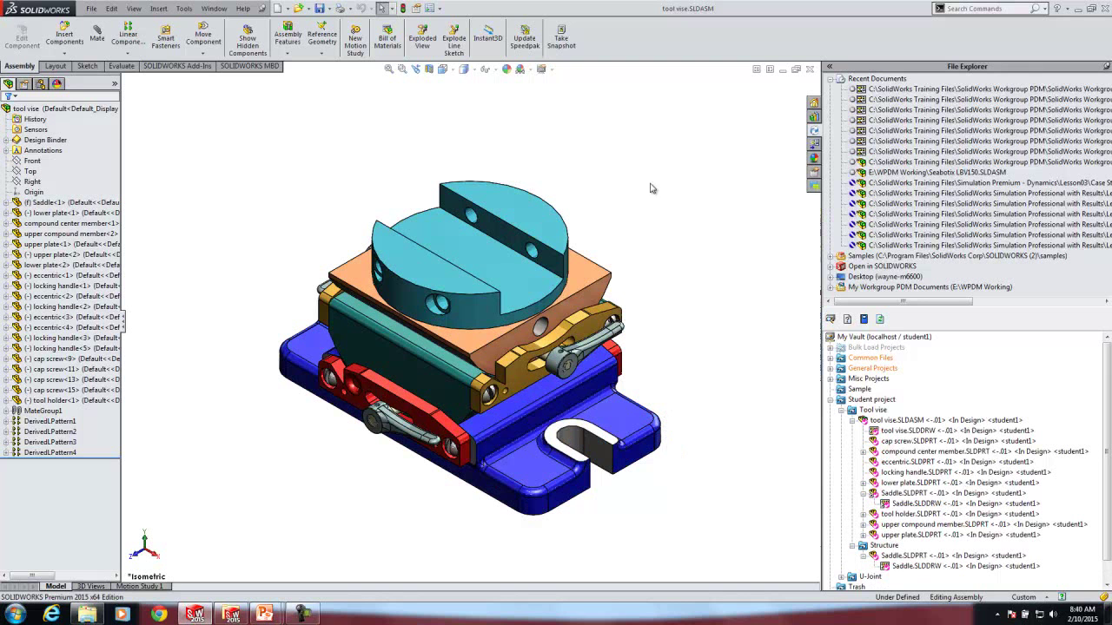
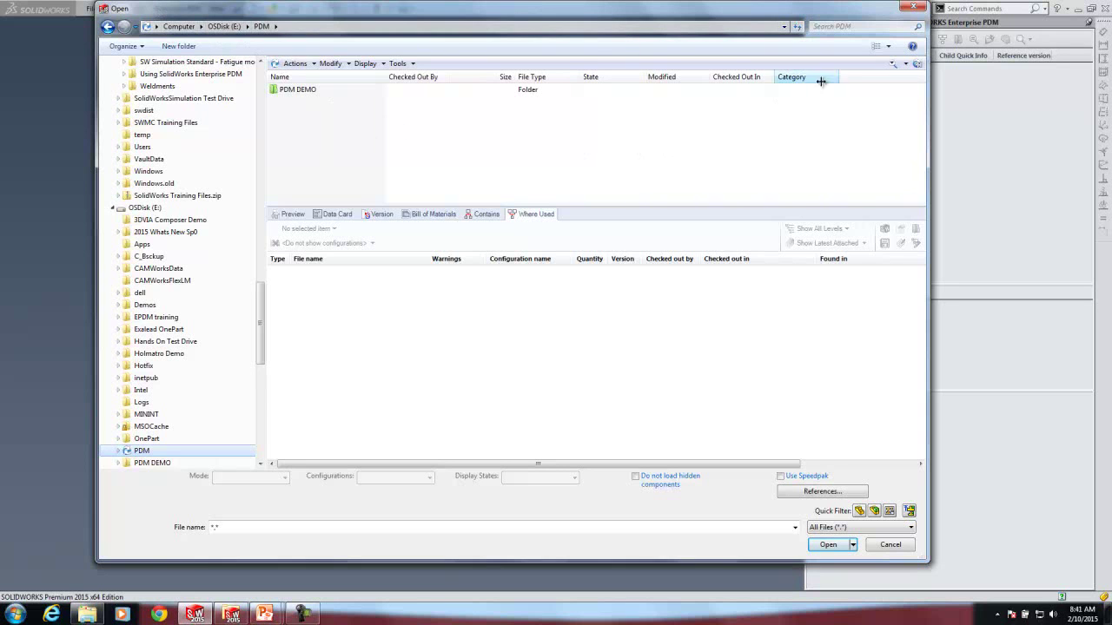
- Run a complete search of the PDM vault for files with "top" in the description
{"action": "left_click", "coordinate": [905, 64]}
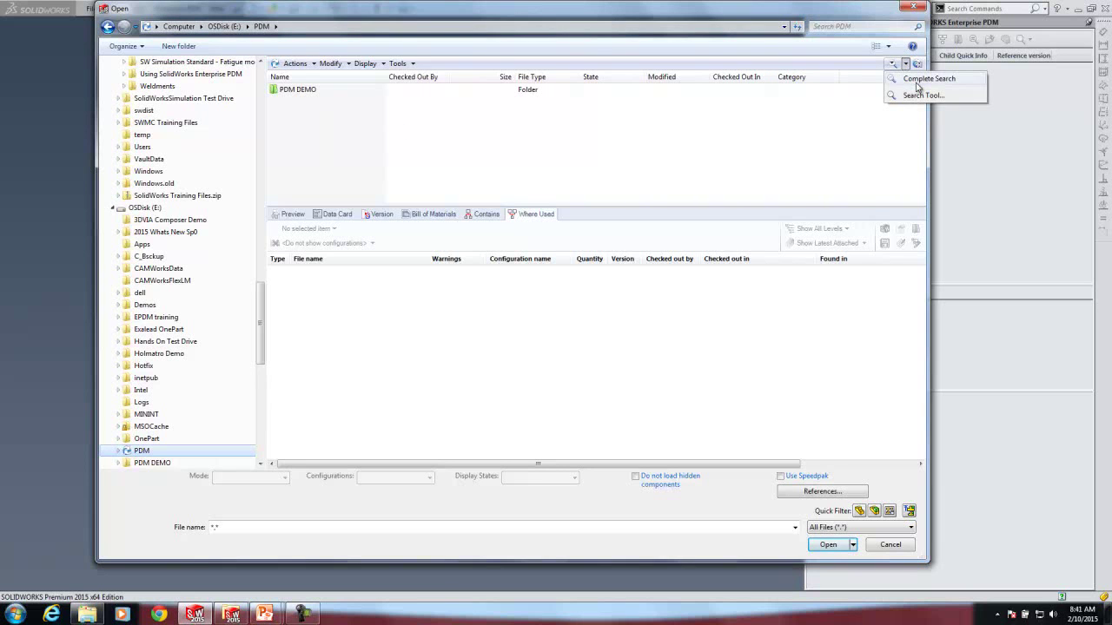
{"action": "left_click", "coordinate": [916, 82]}
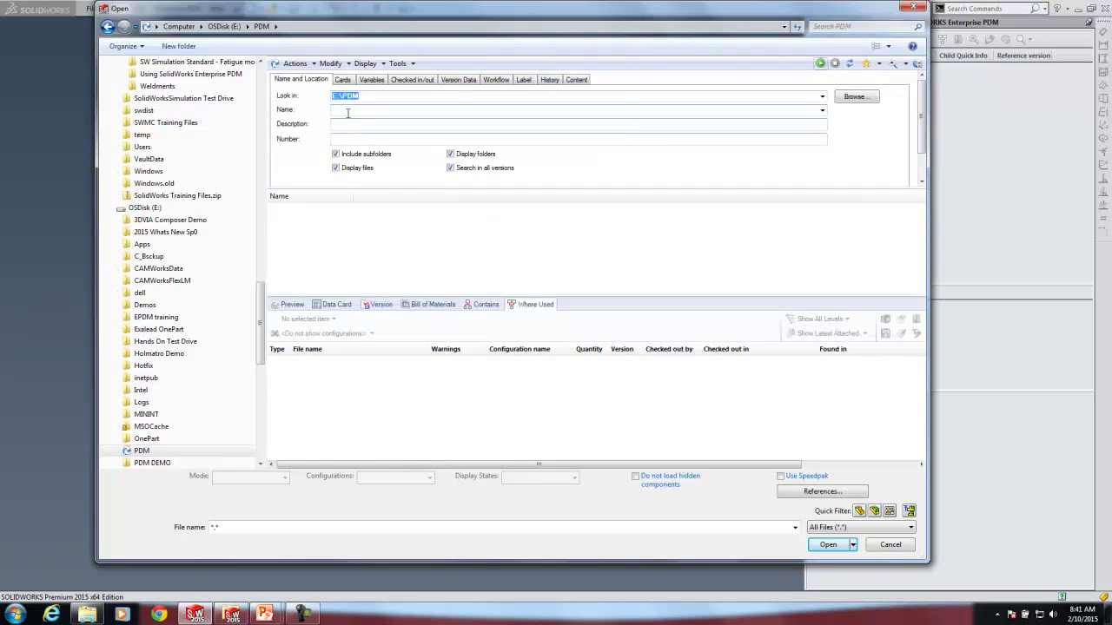
{"action": "type", "text": "top"}
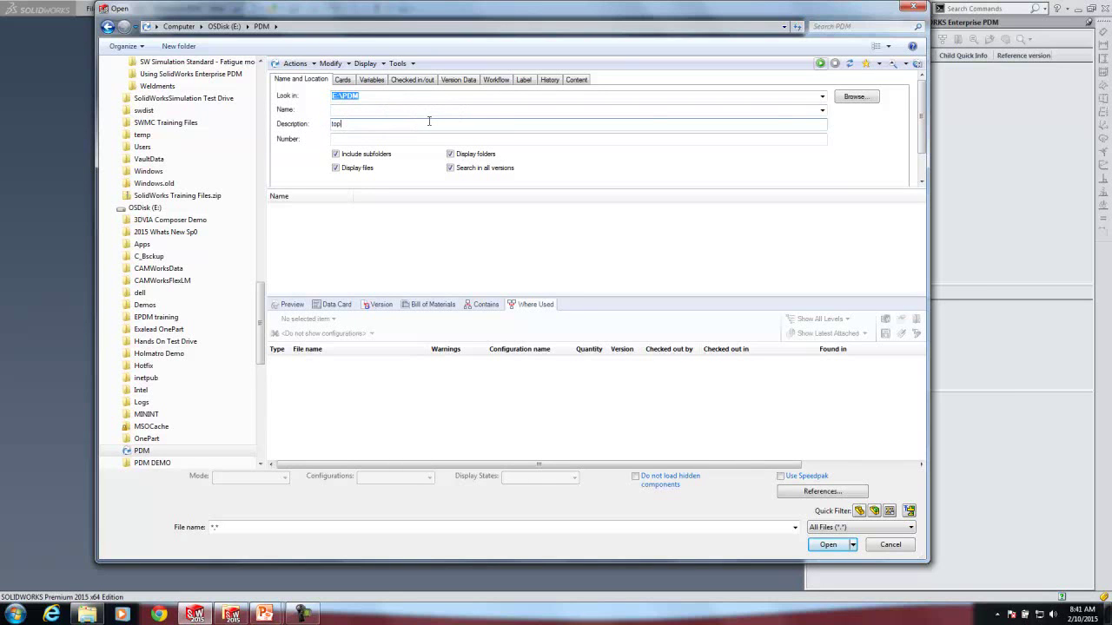
{"action": "left_click", "coordinate": [820, 65]}
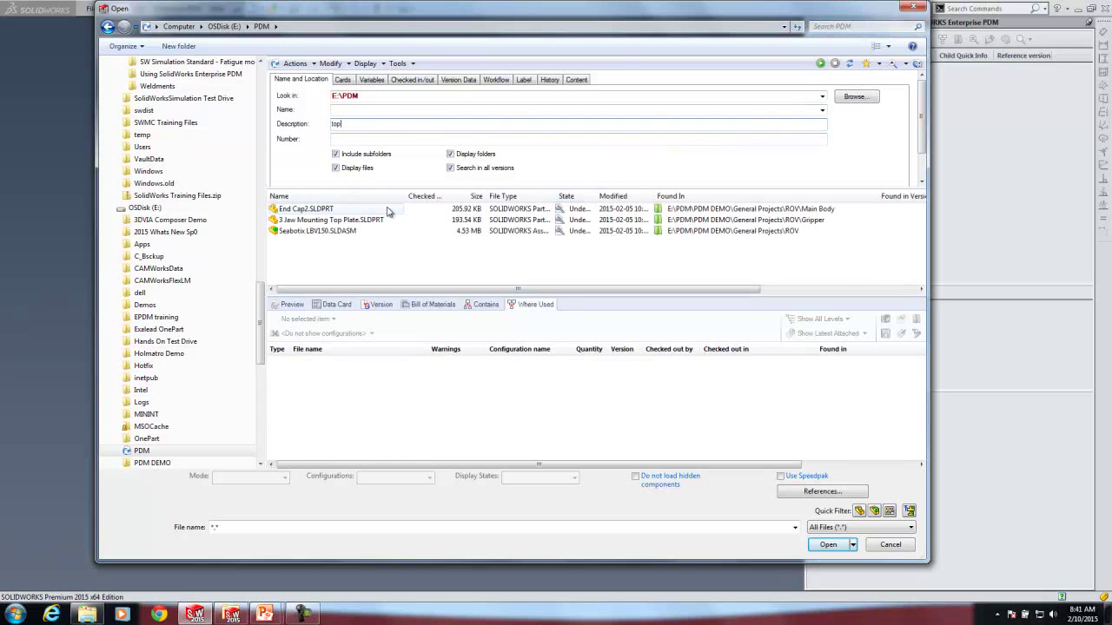
- Examine which drawings and assemblies use End Cap2.SLDPRT and 3 Jaw Mounting Top Plate.SLDPRT from the search results
{"action": "left_click", "coordinate": [296, 210]}
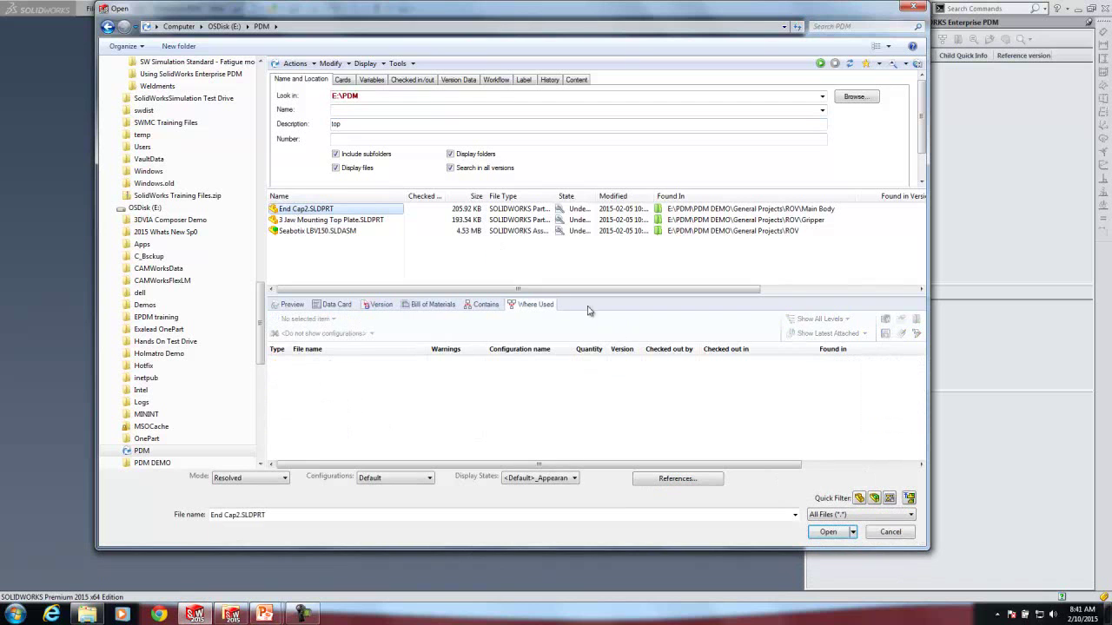
{"action": "left_click", "coordinate": [540, 305]}
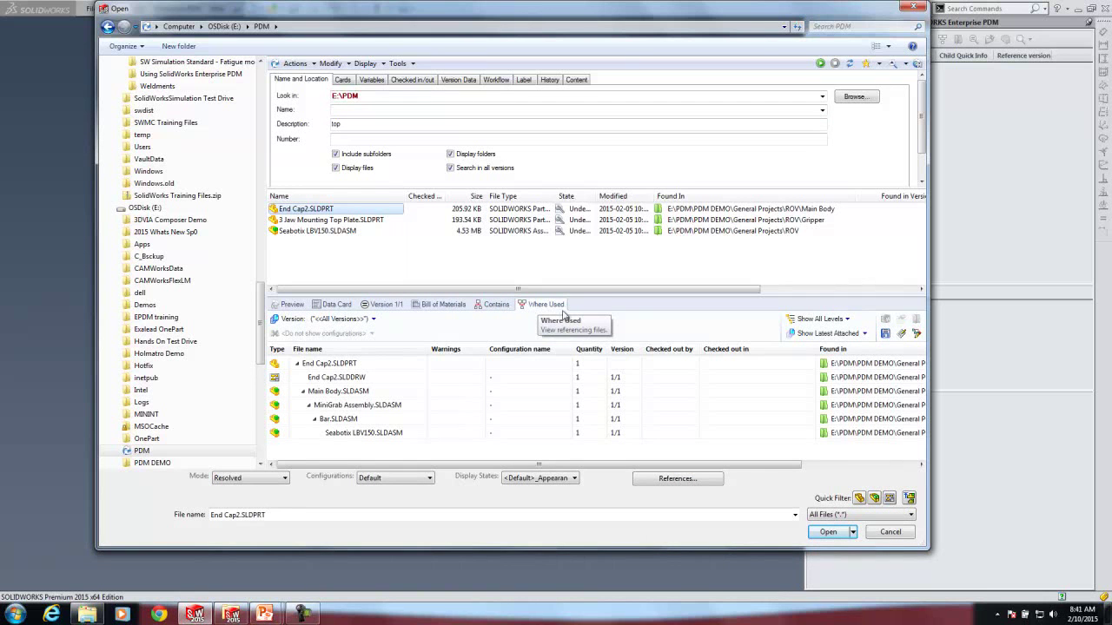
{"action": "left_click", "coordinate": [325, 364]}
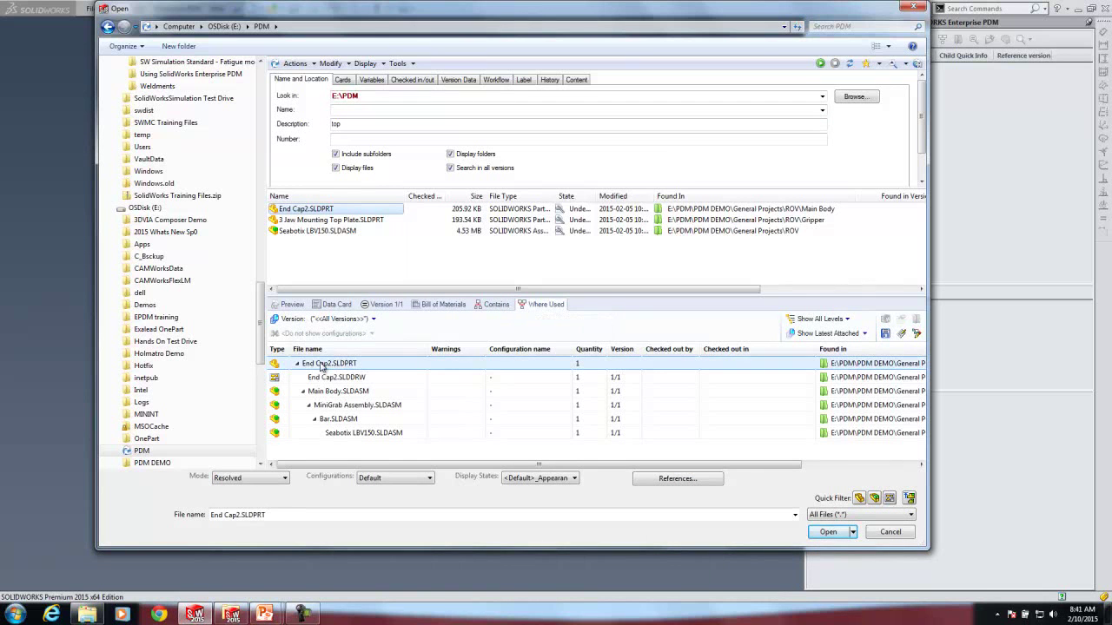
{"action": "left_click", "coordinate": [317, 378]}
{"action": "left_click", "coordinate": [336, 392]}
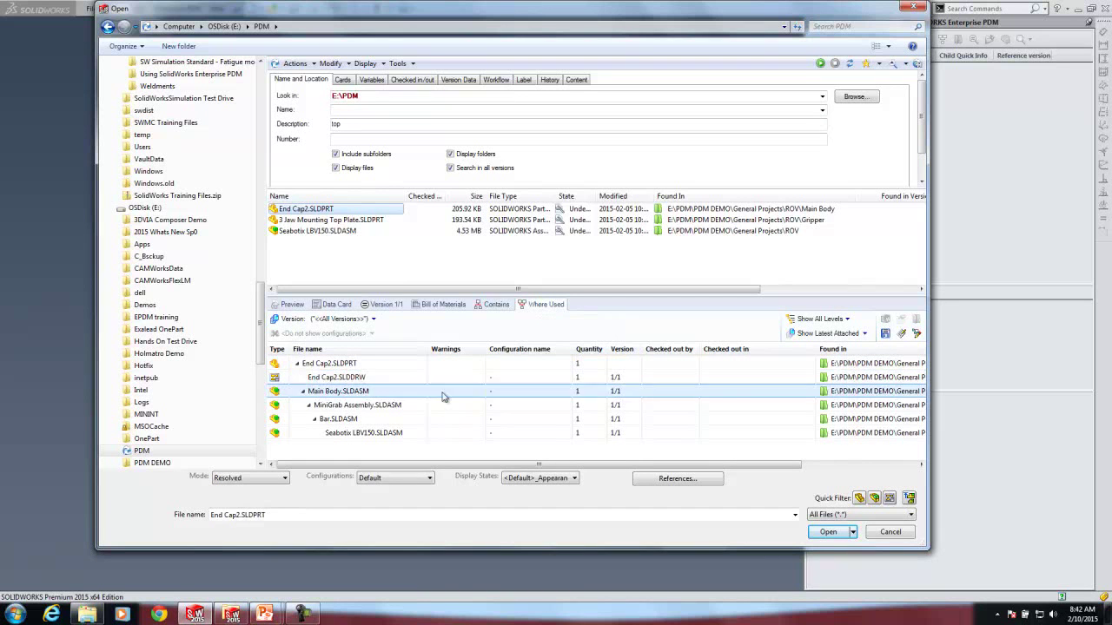
{"action": "left_click", "coordinate": [345, 405]}
{"action": "left_click", "coordinate": [374, 419]}
{"action": "left_click", "coordinate": [377, 408]}
{"action": "left_click", "coordinate": [373, 433]}
{"action": "left_click", "coordinate": [375, 406]}
{"action": "left_click", "coordinate": [371, 433]}
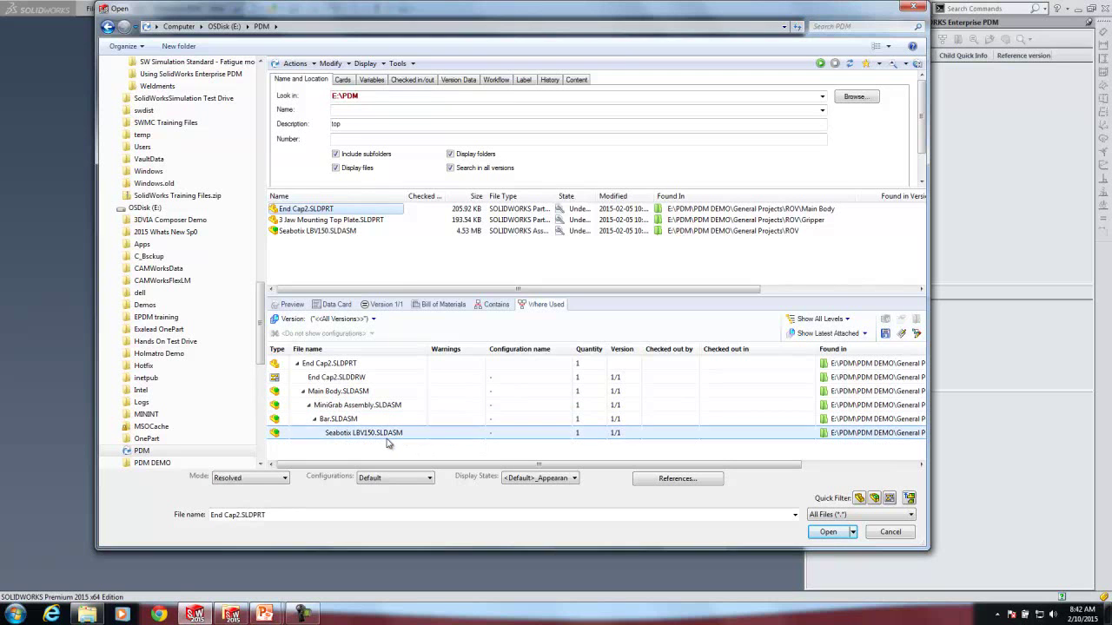
{"action": "left_click", "coordinate": [612, 421]}
{"action": "left_click", "coordinate": [356, 365]}
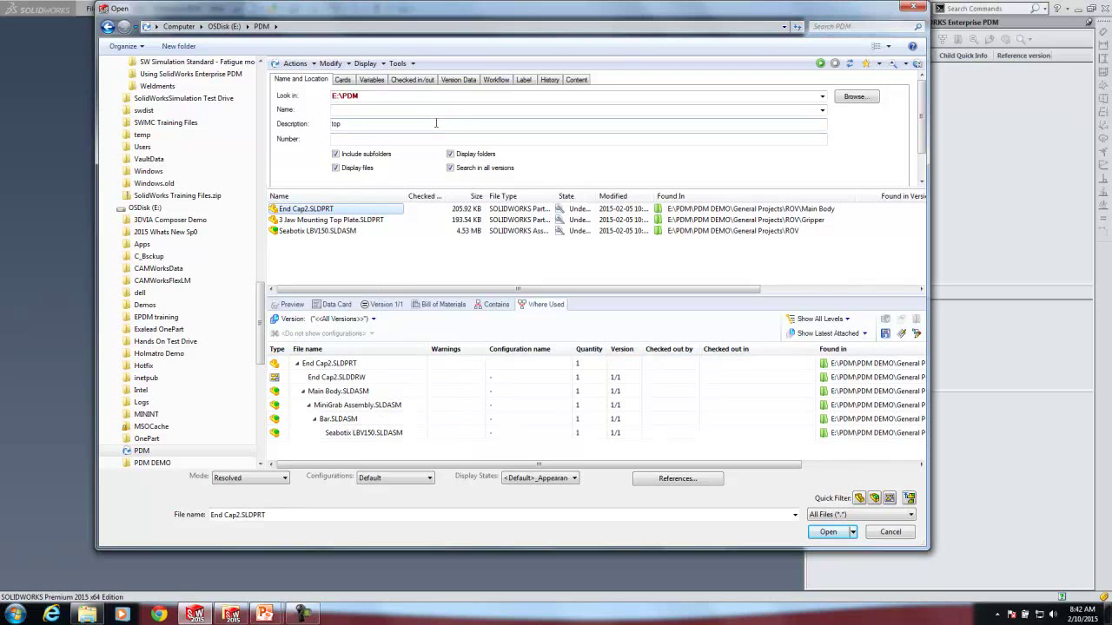
{"action": "left_click", "coordinate": [294, 221]}
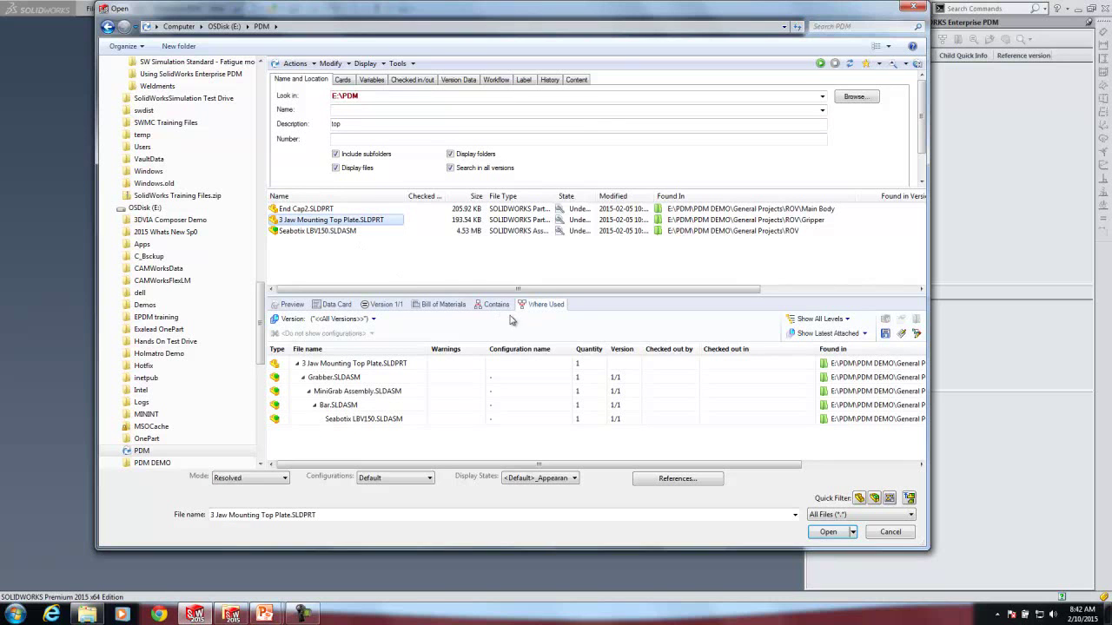
- Review the where-used information, bill of materials, contained files, data card and preview of Seabotix LBV150.SLDASM
{"action": "left_click", "coordinate": [313, 231]}
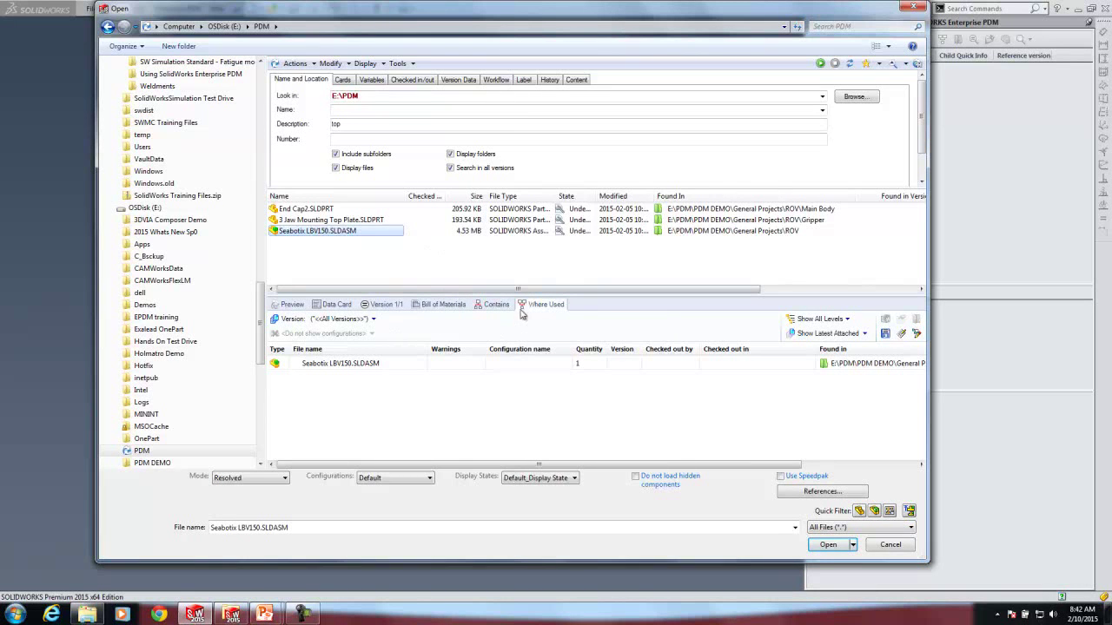
{"action": "left_click", "coordinate": [445, 304]}
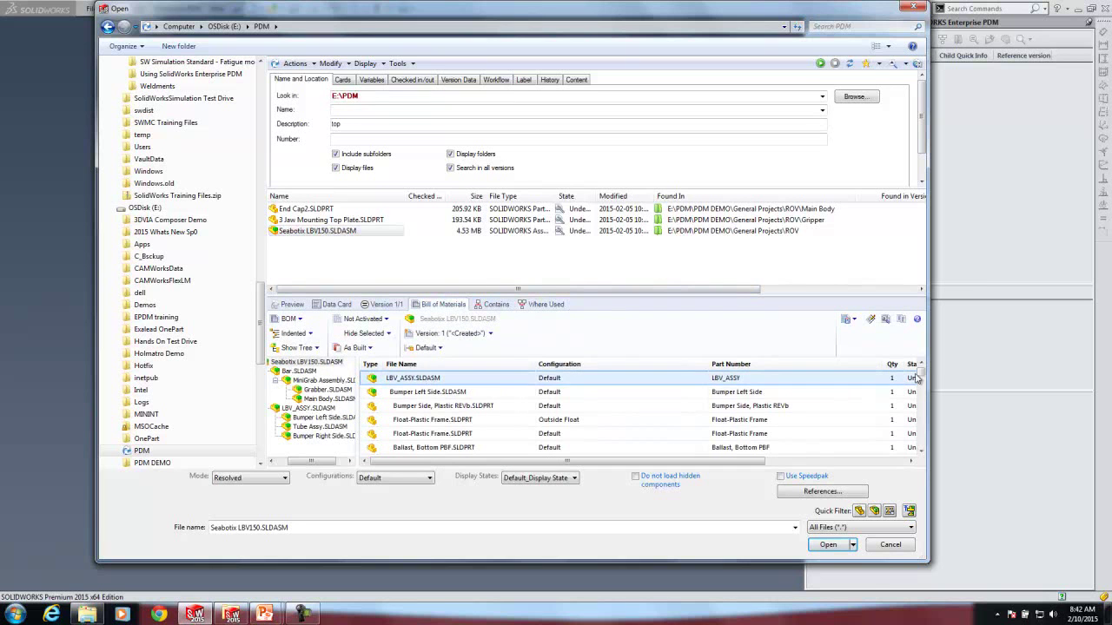
{"action": "left_click_drag", "start_coordinate": [926, 372], "coordinate": [924, 460]}
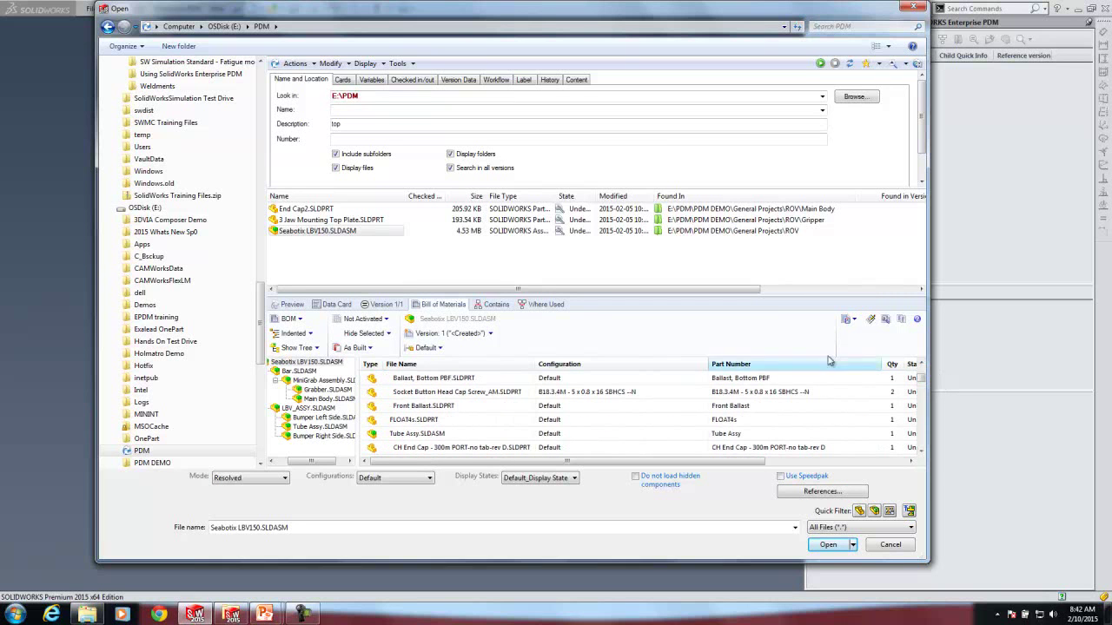
{"action": "left_click", "coordinate": [496, 308]}
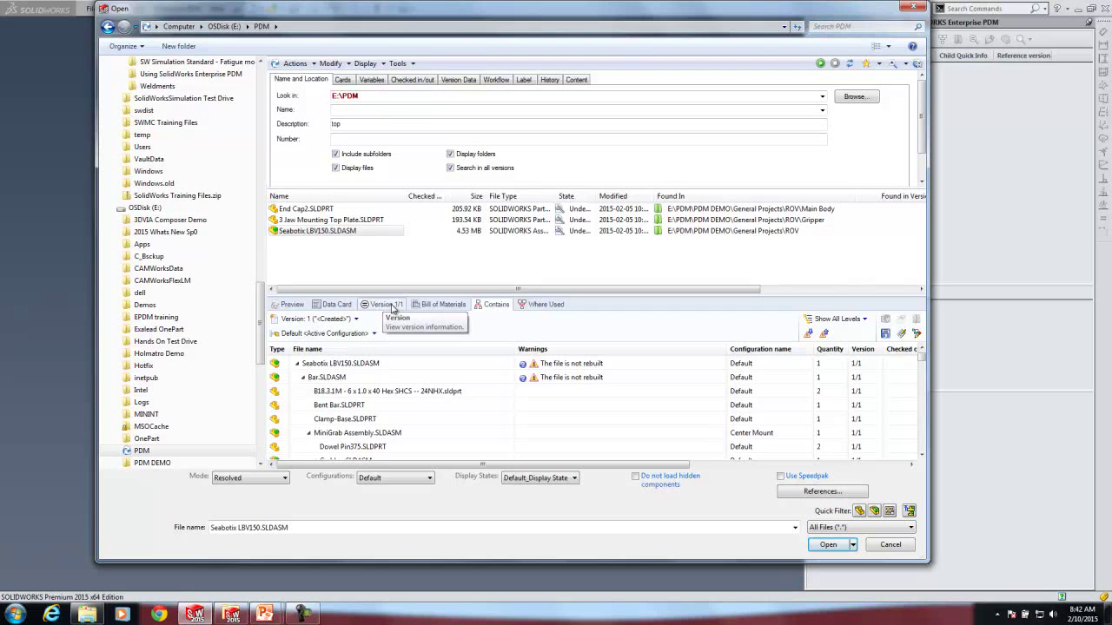
{"action": "left_click", "coordinate": [334, 305]}
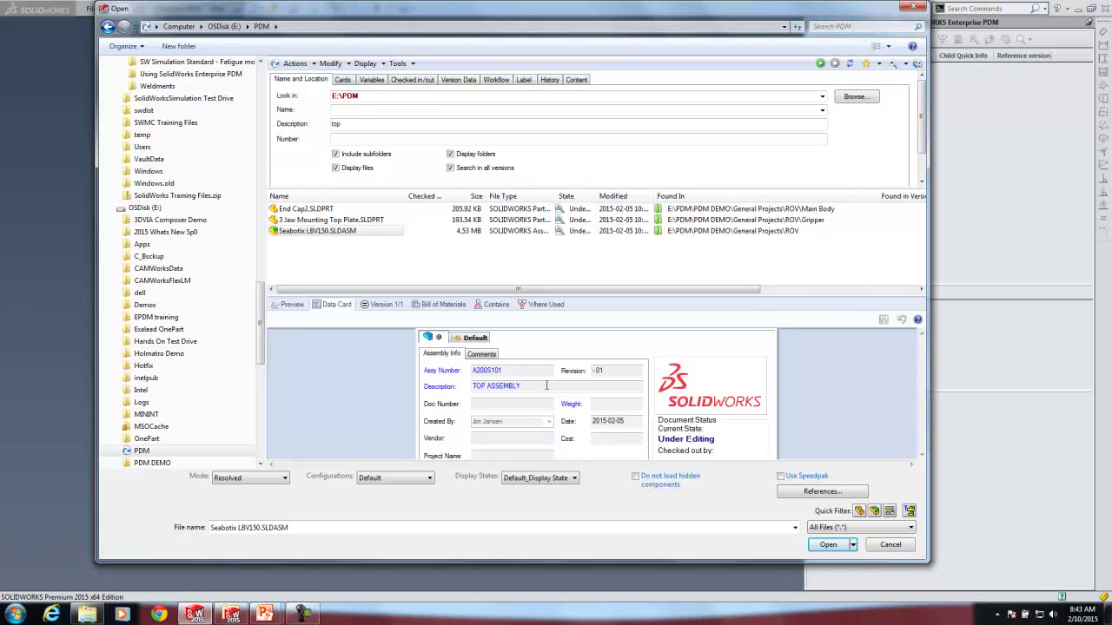
{"action": "left_click", "coordinate": [294, 305]}
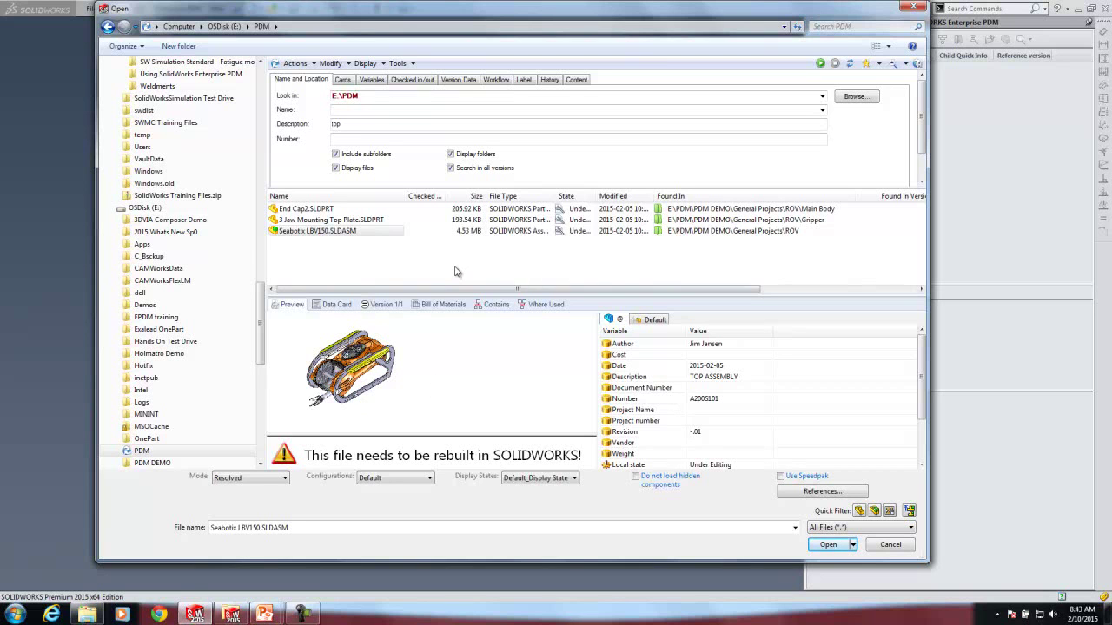
- Open Seabotix LBV150.SLDASM from the search results, looking through the check-out file list and checking nothing out
{"action": "left_click", "coordinate": [318, 231]}
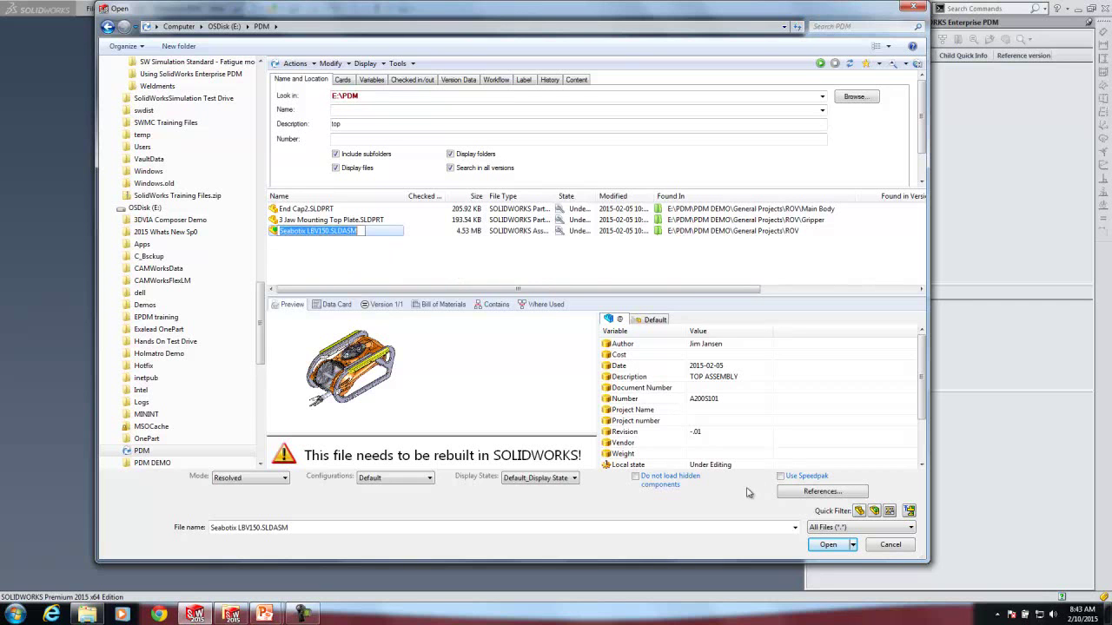
{"action": "left_click", "coordinate": [828, 545]}
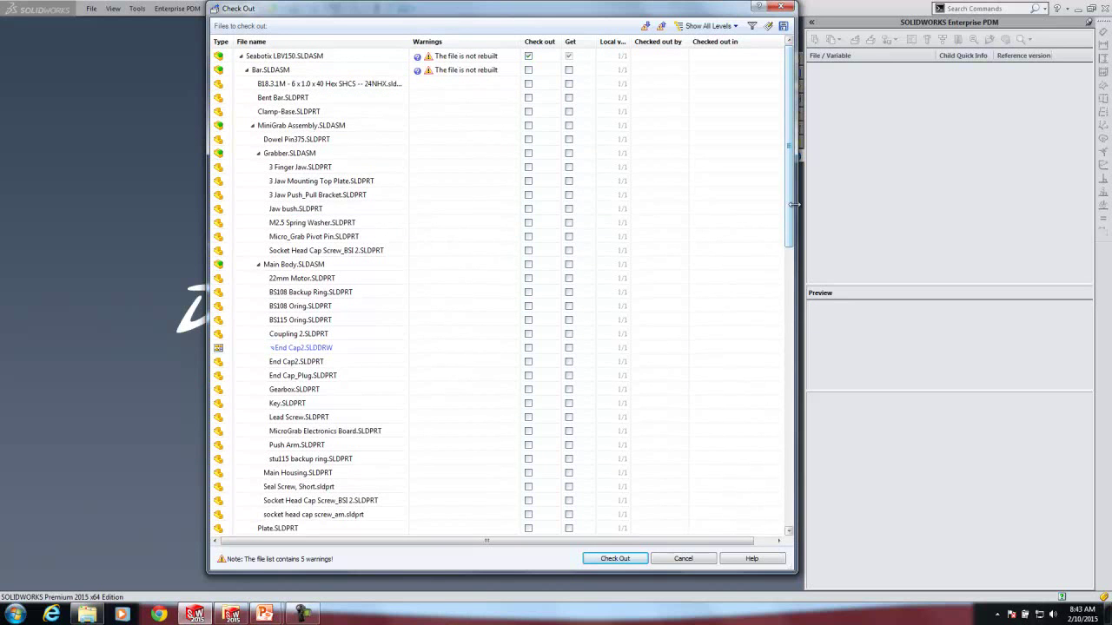
{"action": "left_click_drag", "start_coordinate": [794, 203], "coordinate": [810, 436]}
{"action": "scroll", "coordinate": [810, 436], "scroll_direction": "up", "scroll_amount": 15}
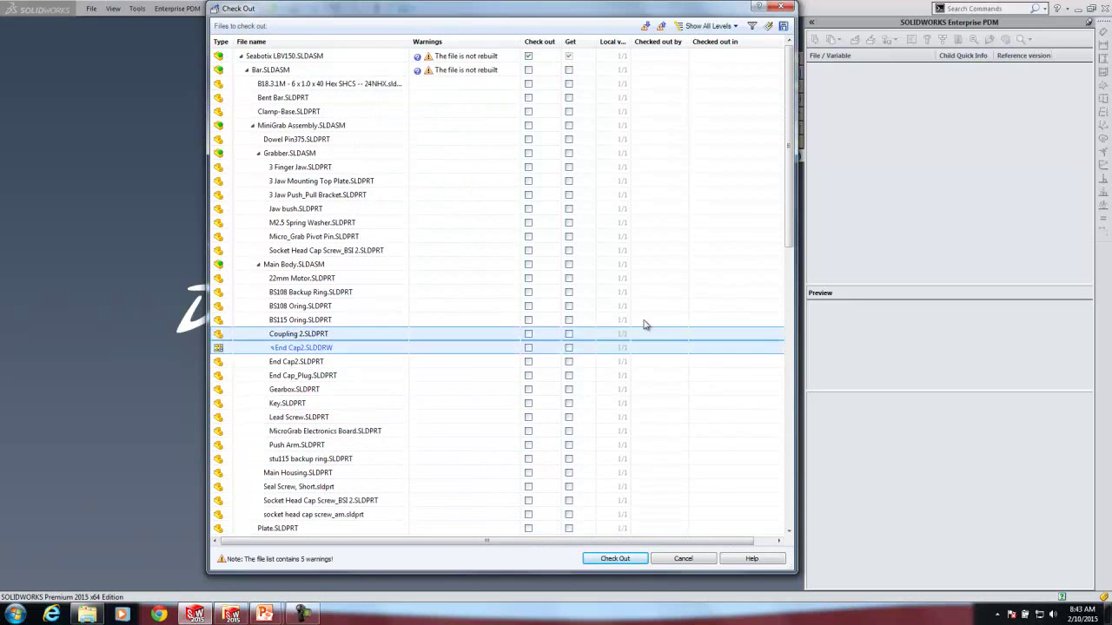
{"action": "left_click", "coordinate": [686, 560]}
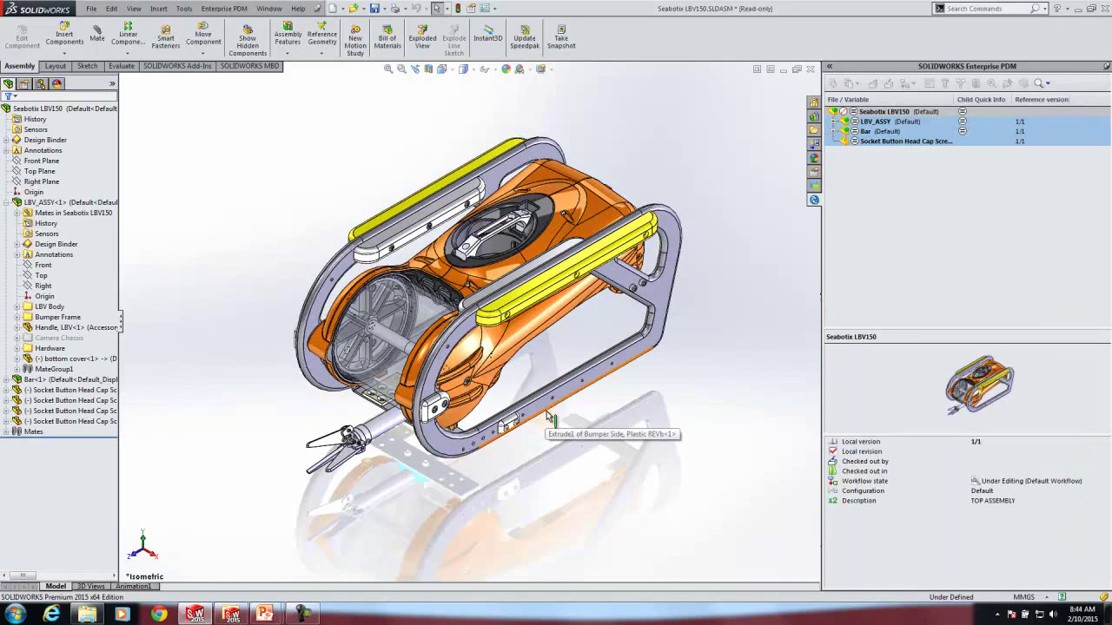
- Open the 3 Finger Jaw part from the gripper at the front of the Seabotix LBV150 assembly
{"action": "scroll", "coordinate": [381, 450], "scroll_direction": "down", "scroll_amount": 2}
{"action": "scroll", "coordinate": [380, 450], "scroll_direction": "down", "scroll_amount": 3}
{"action": "left_click", "coordinate": [291, 380]}
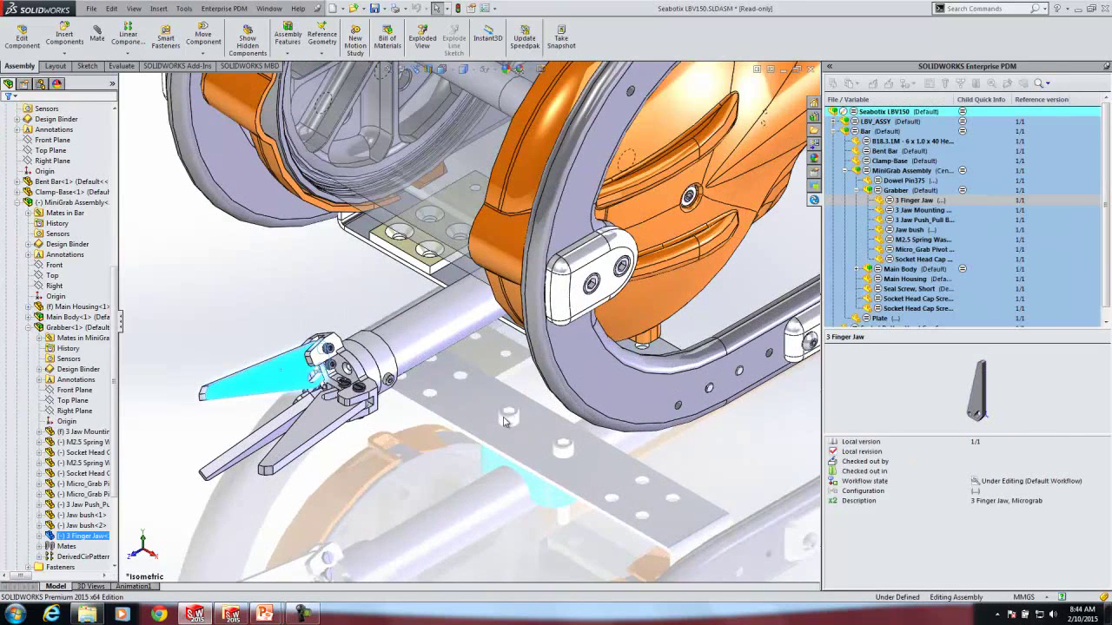
{"action": "scroll", "coordinate": [503, 422], "scroll_direction": "up", "scroll_amount": 3}
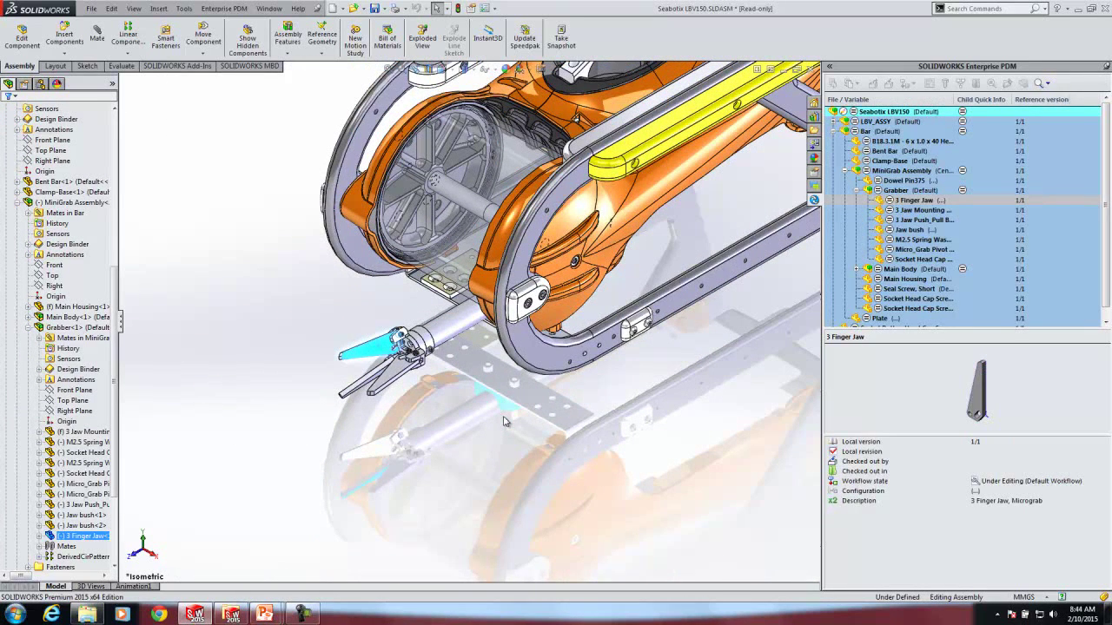
{"action": "right_click", "coordinate": [379, 350]}
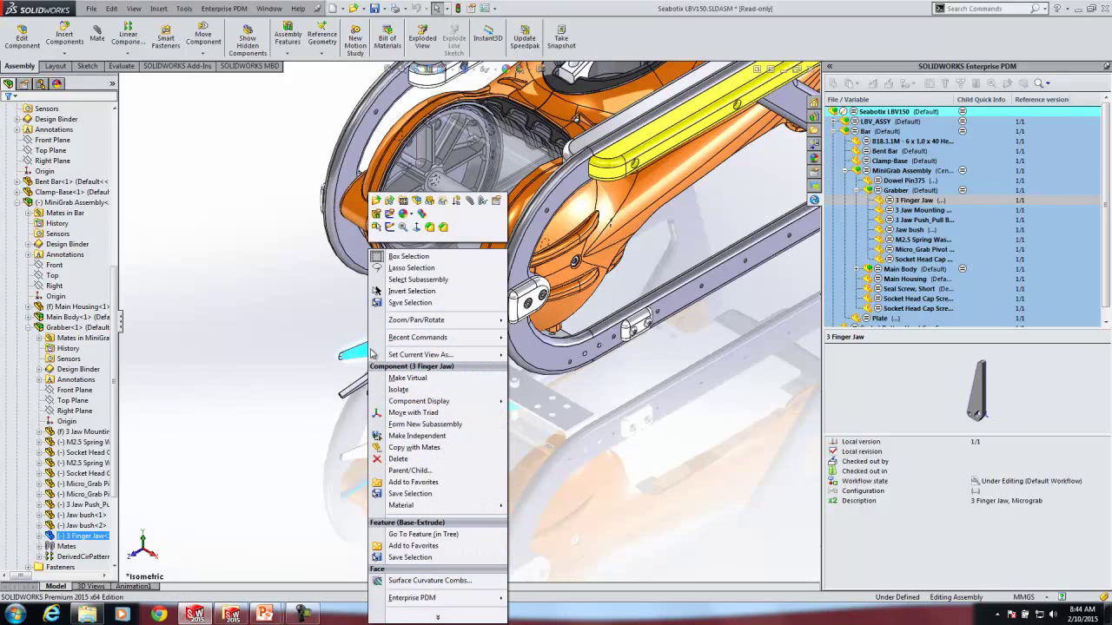
{"action": "left_click", "coordinate": [377, 201]}
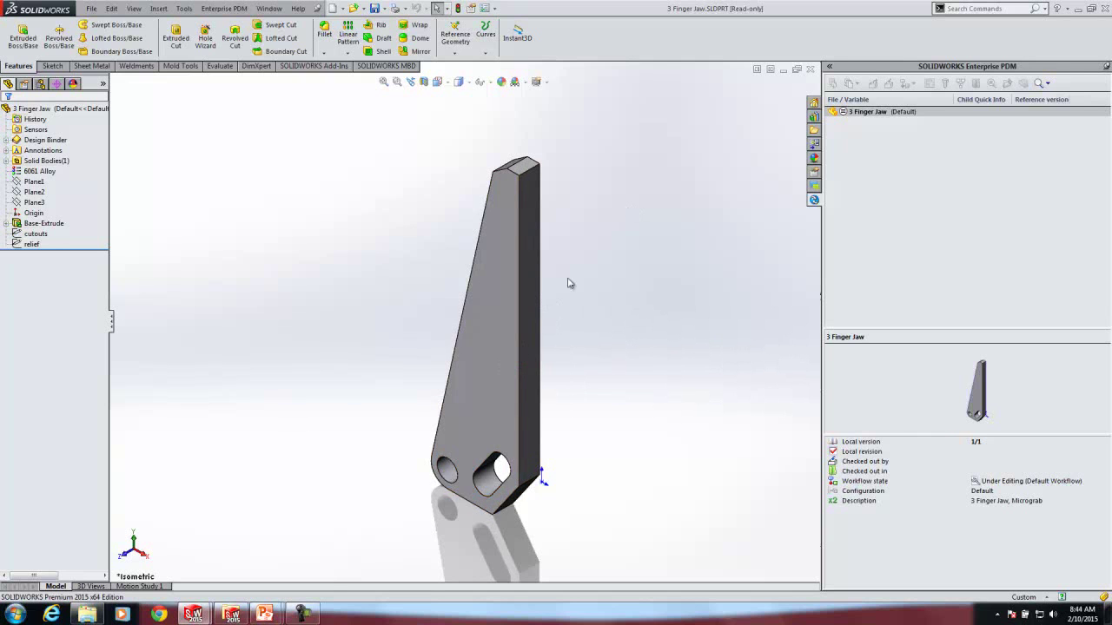
- Cut the cutouts sketch through the jaw with an Extruded Cut set to Through All
{"action": "left_click", "coordinate": [37, 235]}
{"action": "left_click", "coordinate": [176, 37]}
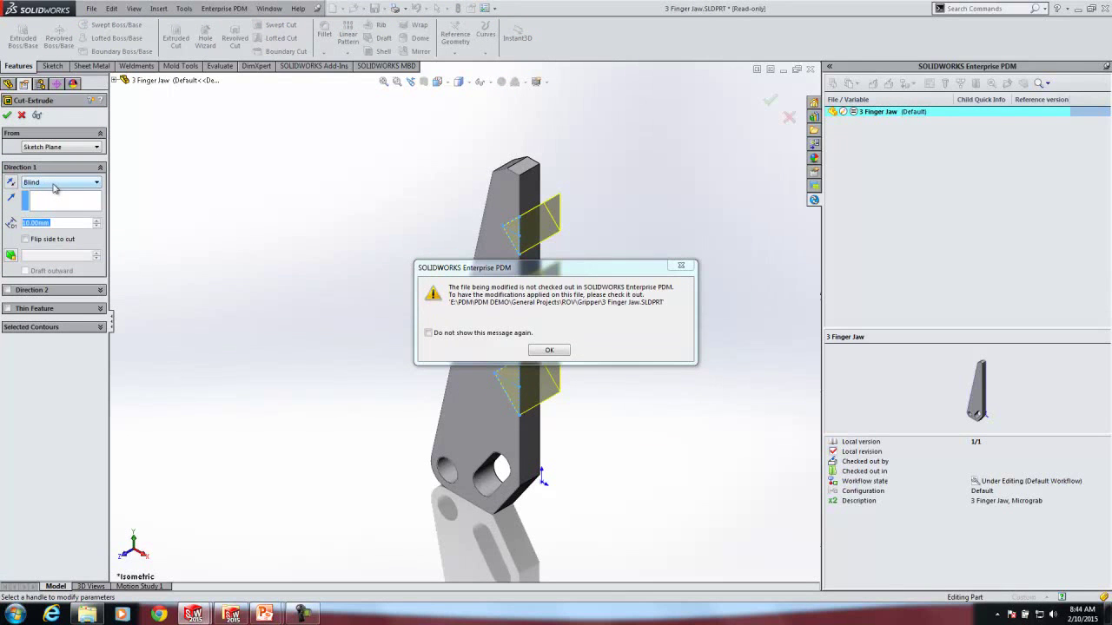
{"action": "left_click", "coordinate": [547, 351]}
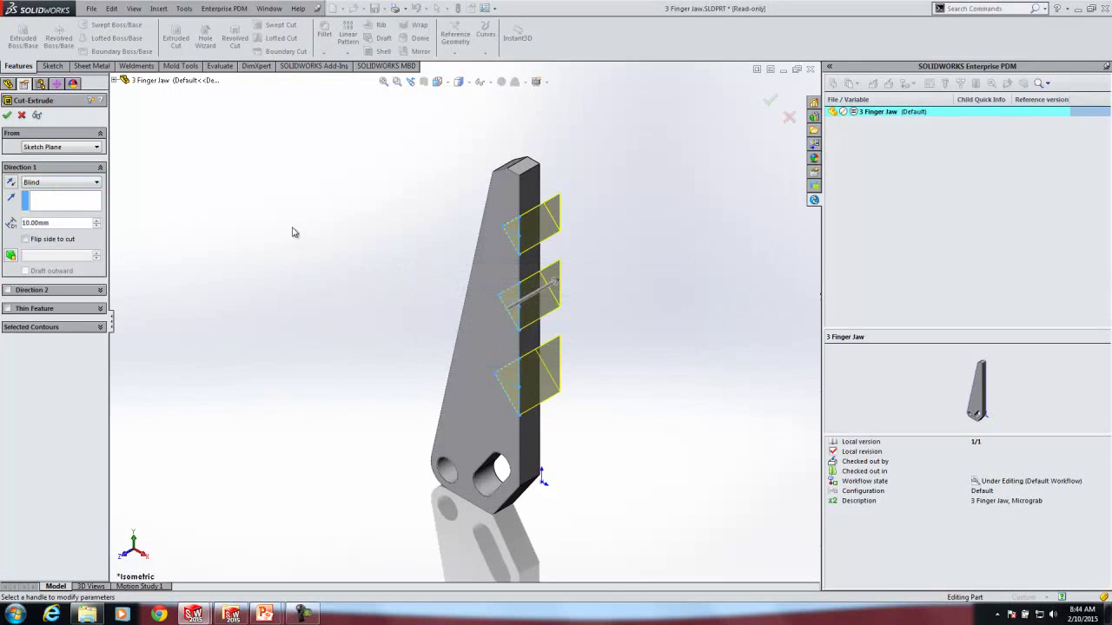
{"action": "left_click", "coordinate": [63, 184]}
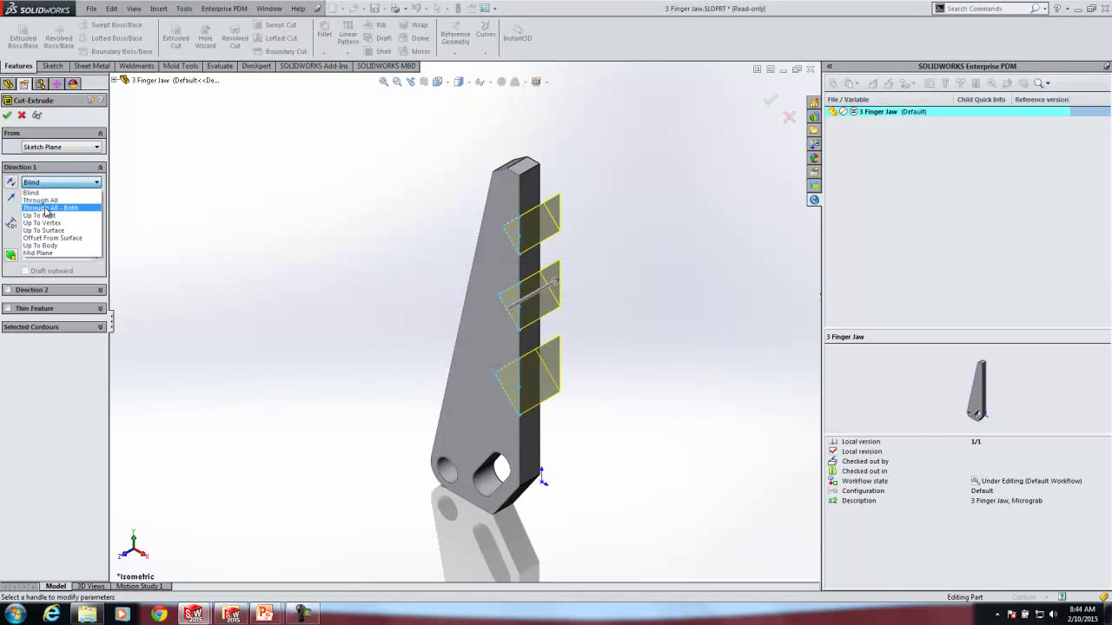
{"action": "left_click", "coordinate": [43, 200]}
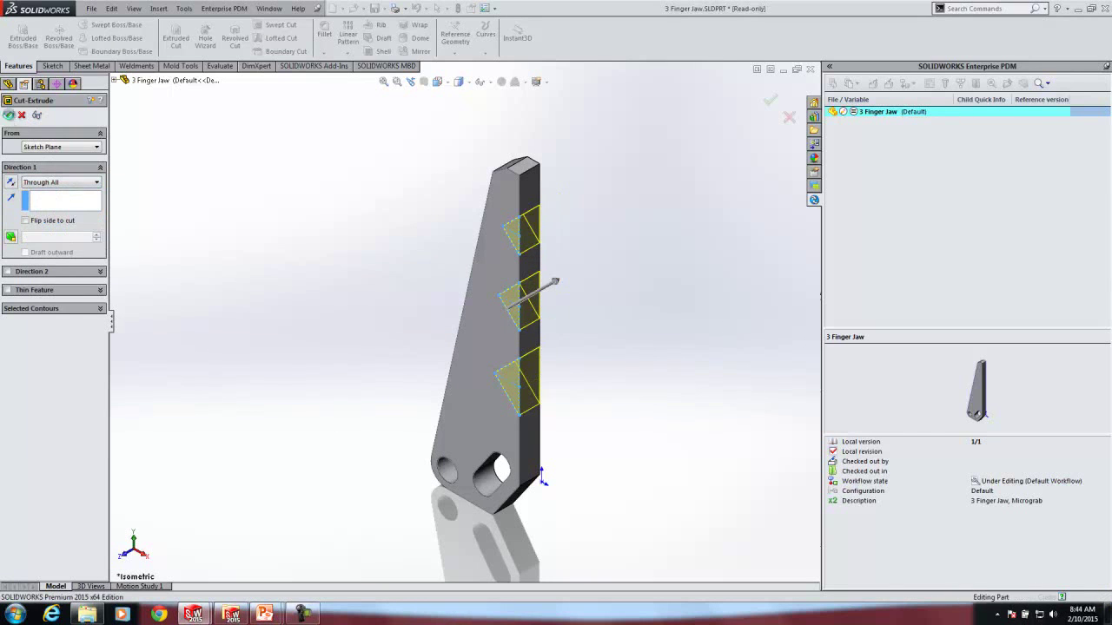
{"action": "left_click", "coordinate": [9, 115]}
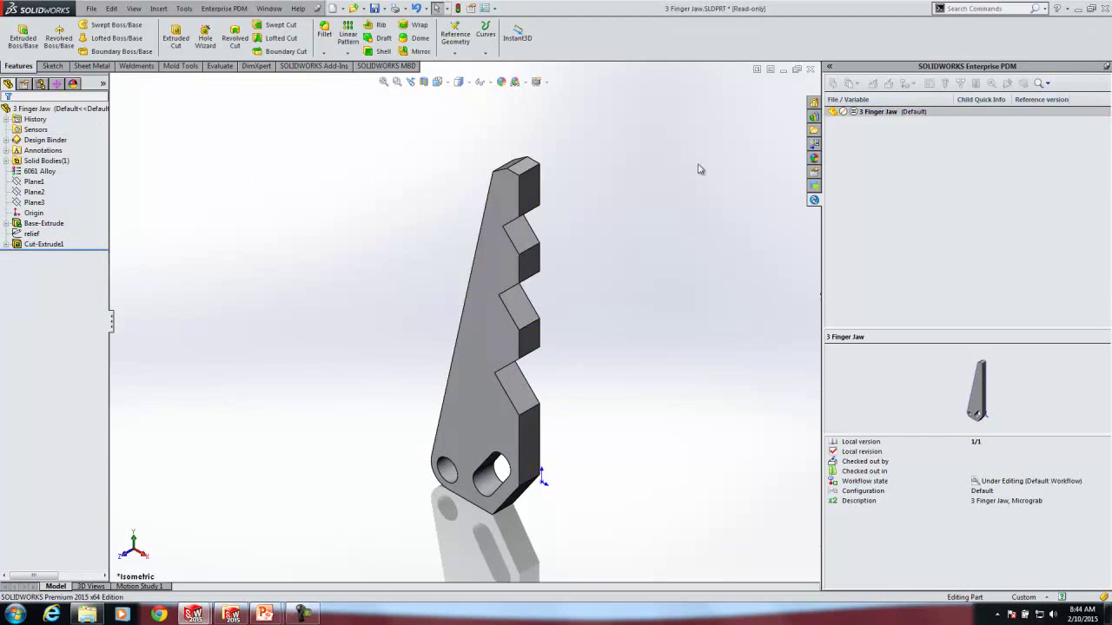
- Check out 3 Finger Jaw from the vault and save the modified part
{"action": "left_click", "coordinate": [878, 112]}
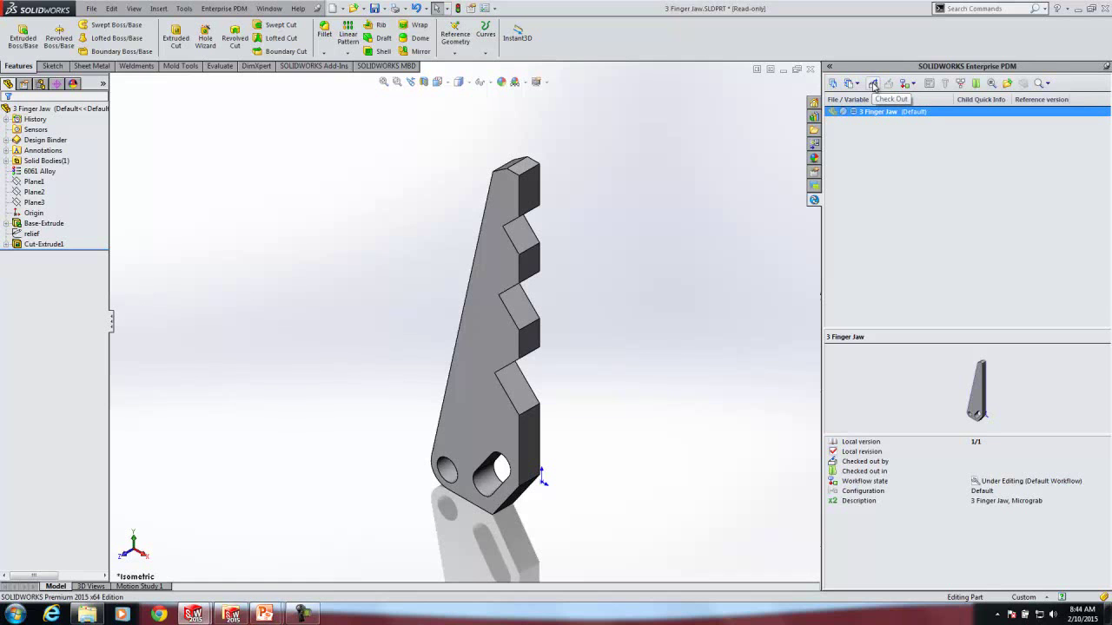
{"action": "left_click", "coordinate": [874, 85]}
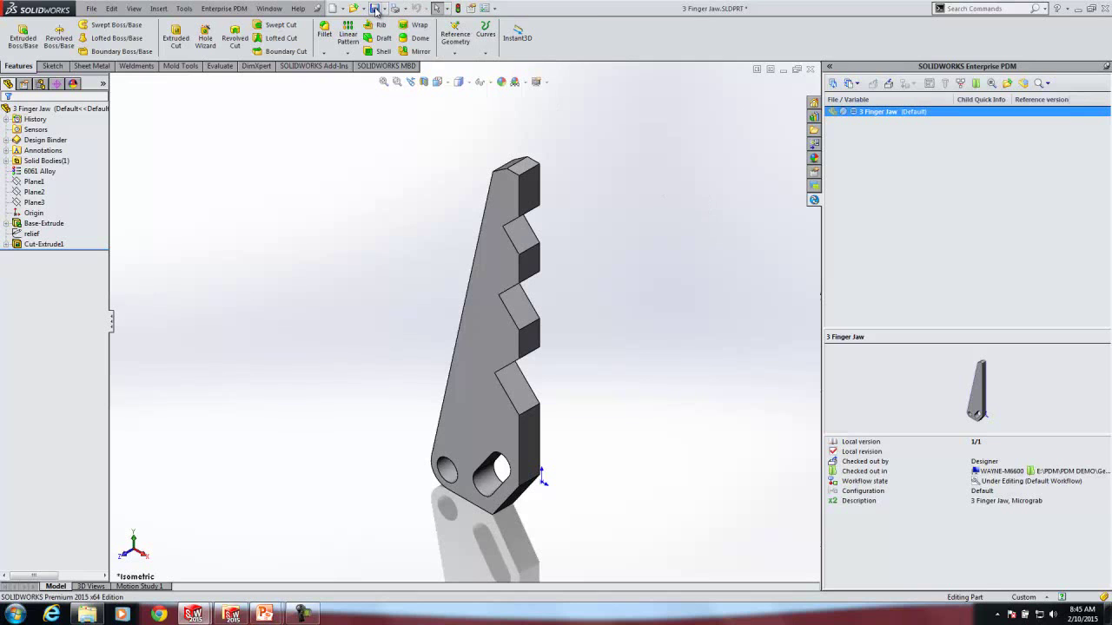
{"action": "left_click", "coordinate": [375, 9]}
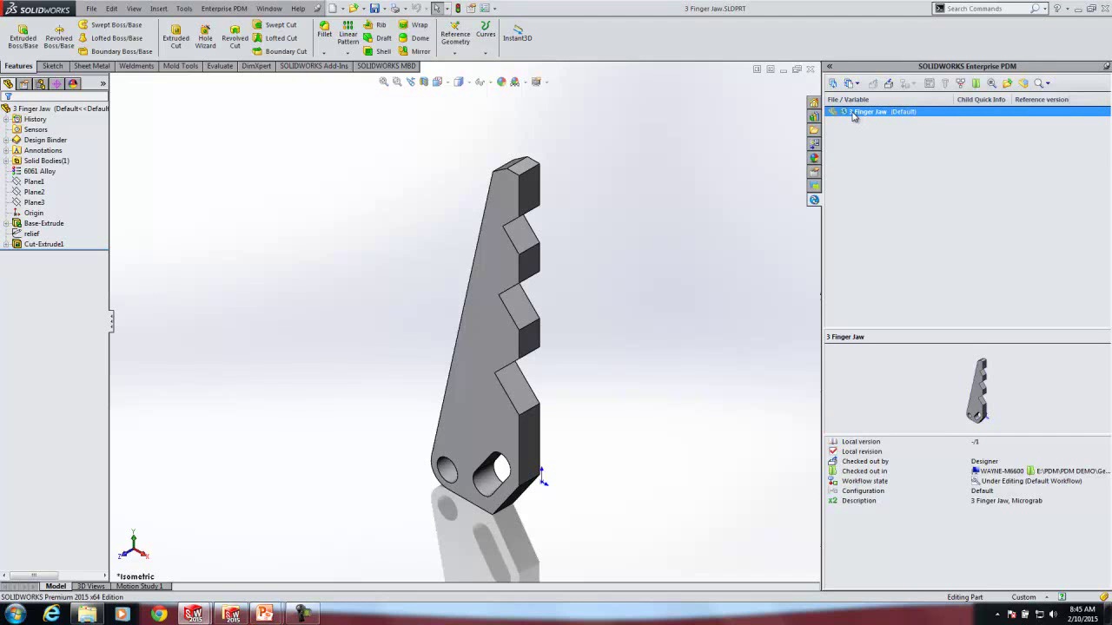
- Check in 3 Finger Jaw.SLDPRT with the comment "add nptches"
{"action": "left_click", "coordinate": [888, 84]}
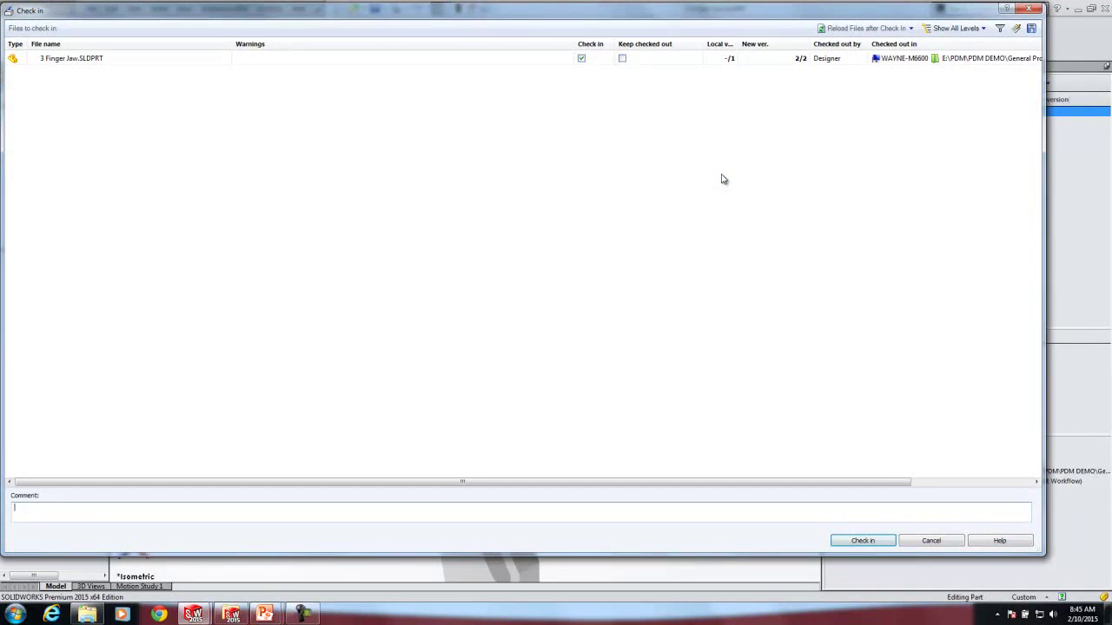
{"action": "left_click", "coordinate": [66, 519]}
{"action": "type", "text": "add nptches"}
{"action": "left_click", "coordinate": [864, 543]}
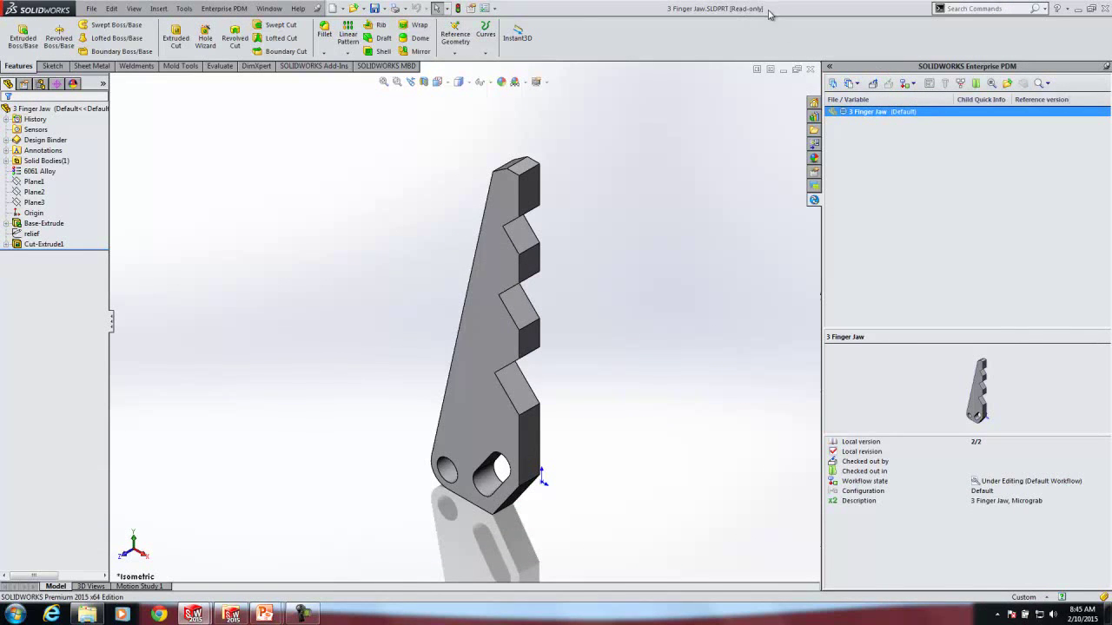
- Submit 3 Finger Jaw.SLDPRT for approval with the comment "please approve"
{"action": "mouse_move", "coordinate": [730, 12]}
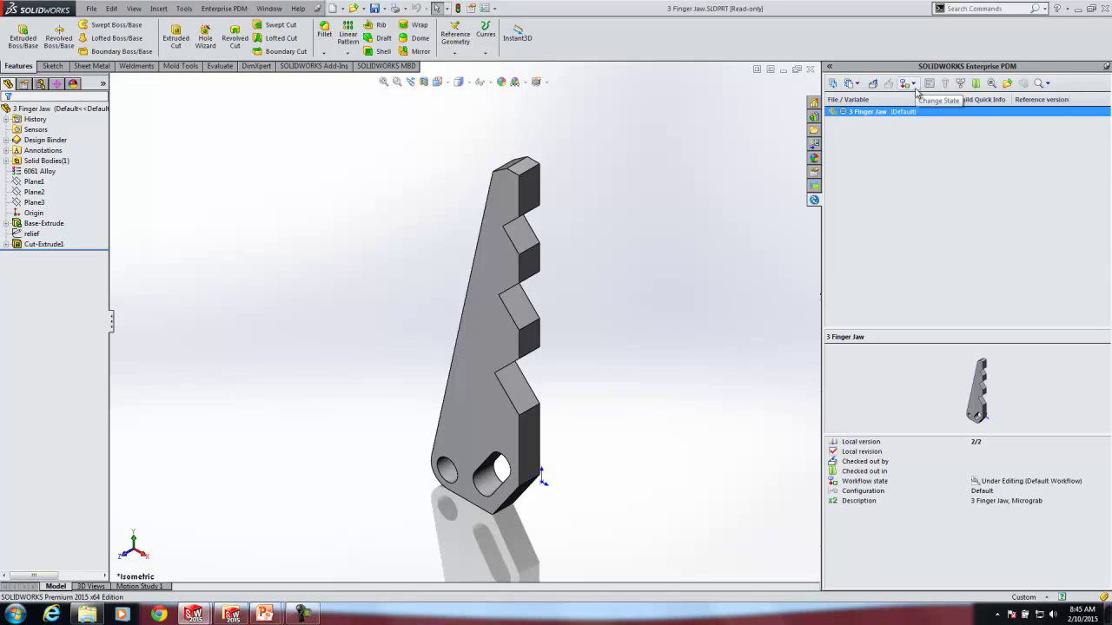
{"action": "left_click", "coordinate": [914, 84]}
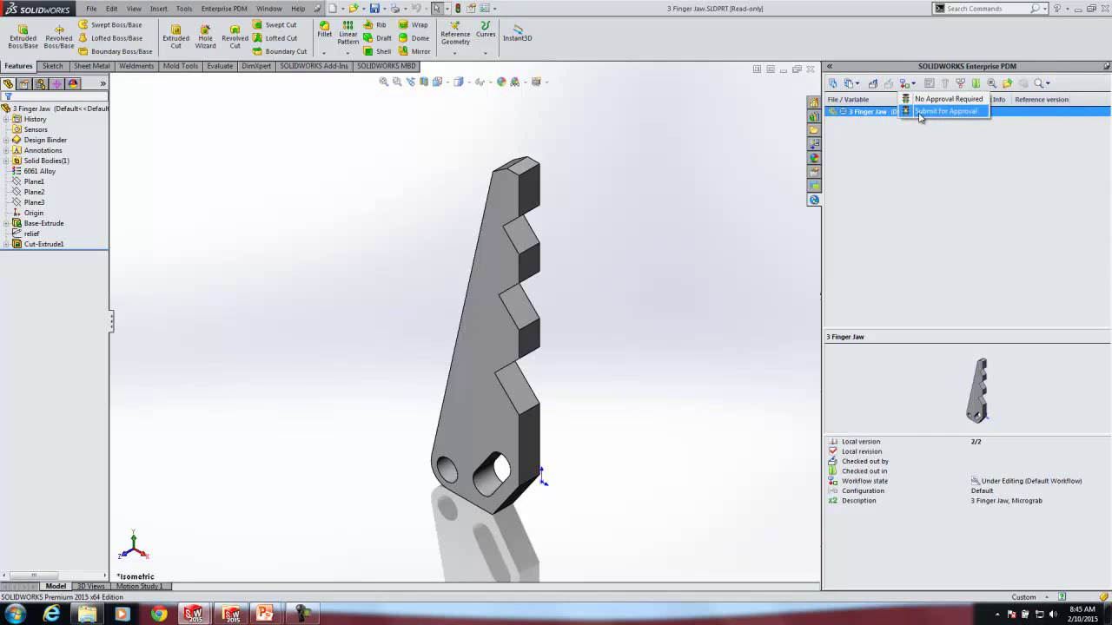
{"action": "left_click", "coordinate": [919, 112]}
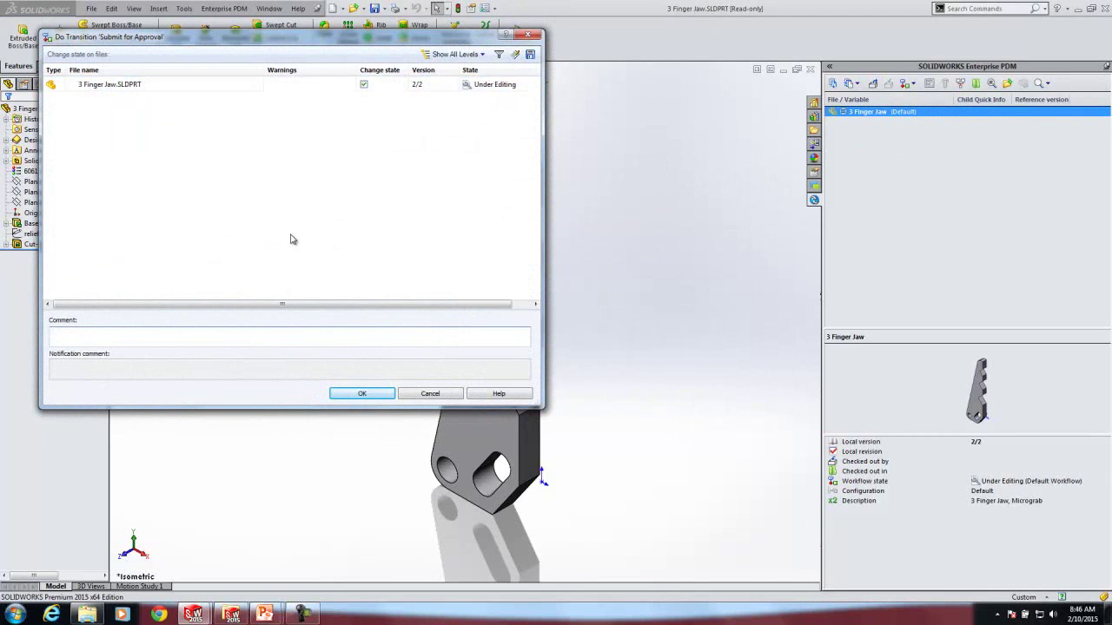
{"action": "type", "text": "pleas"}
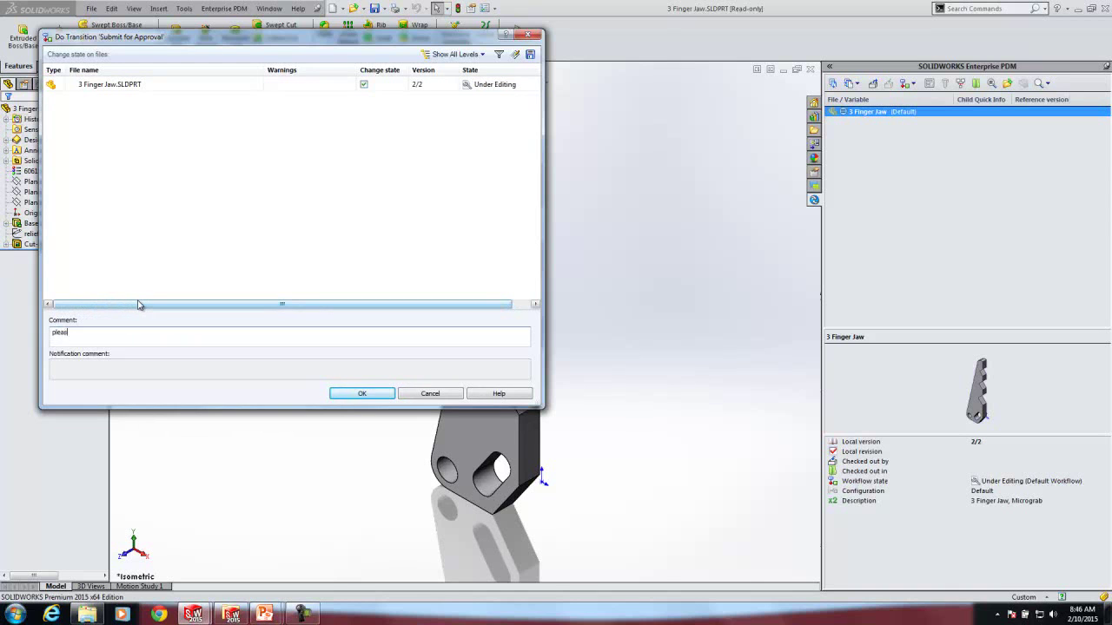
{"action": "type", "text": "e approve"}
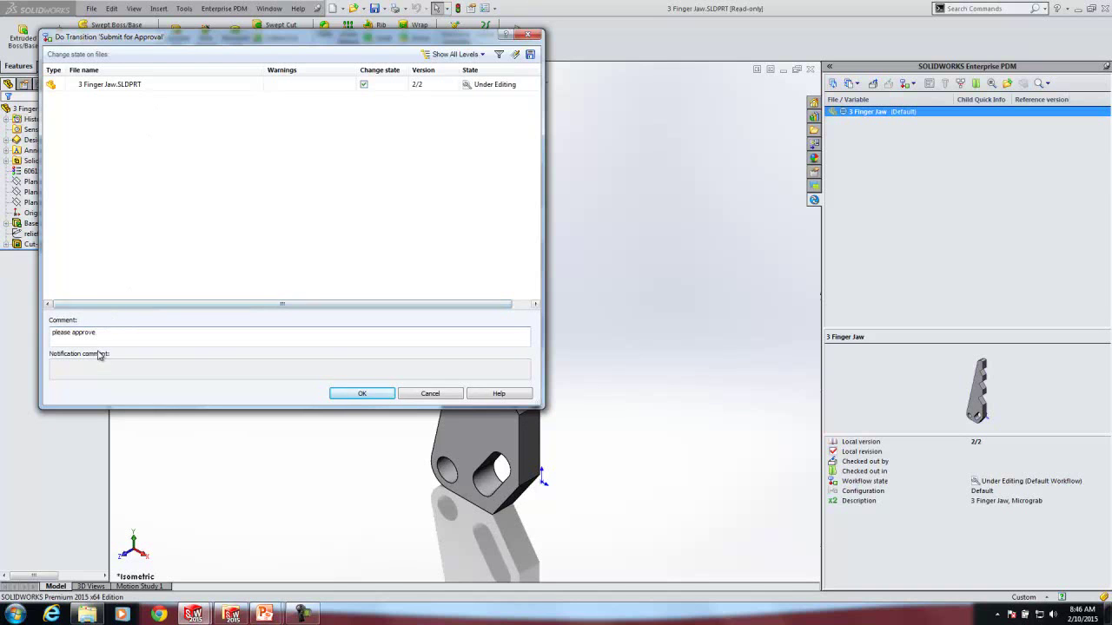
{"action": "type", "text": "."}
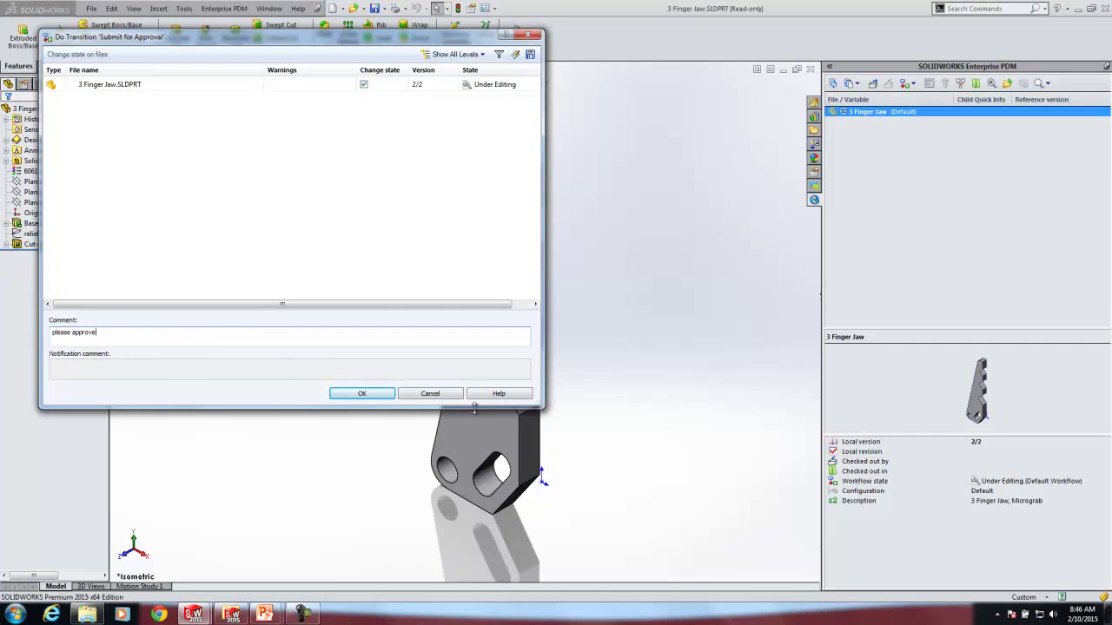
{"action": "left_click", "coordinate": [357, 396]}
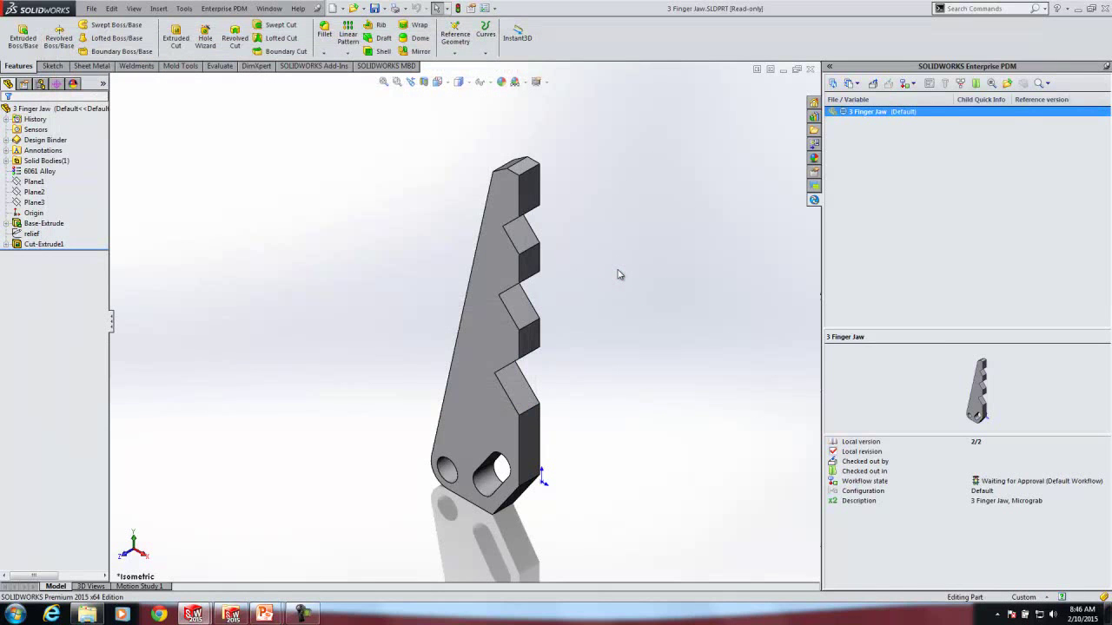
- Change the state of 3 Finger Jaw.SLDPRT with the Passed Approval transition, entering the comment "oo"
{"action": "left_click", "coordinate": [915, 84]}
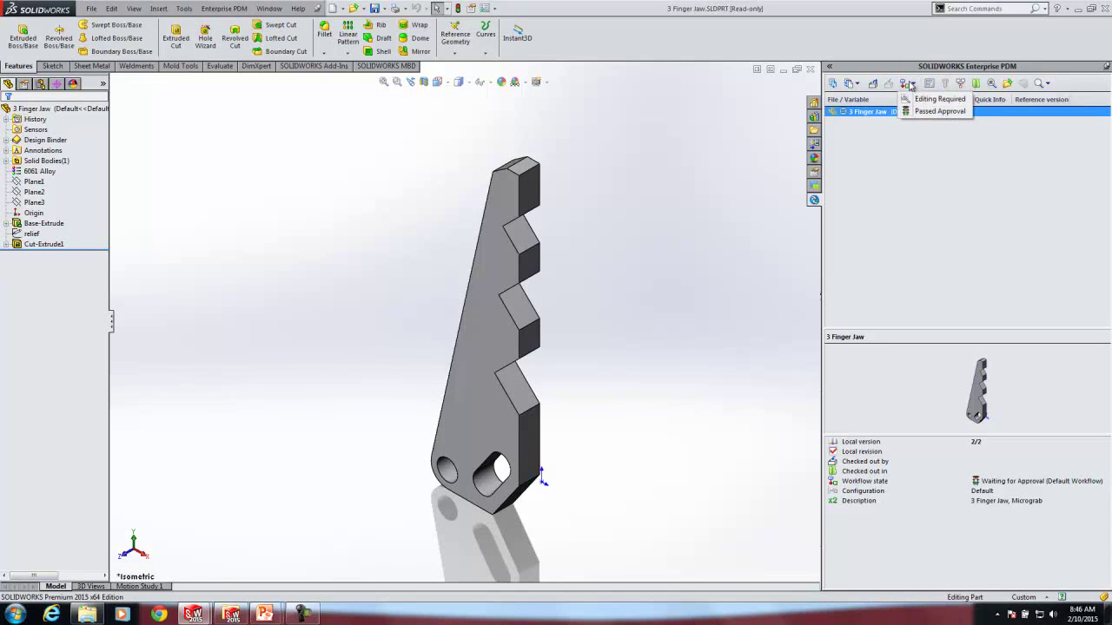
{"action": "left_click", "coordinate": [927, 113]}
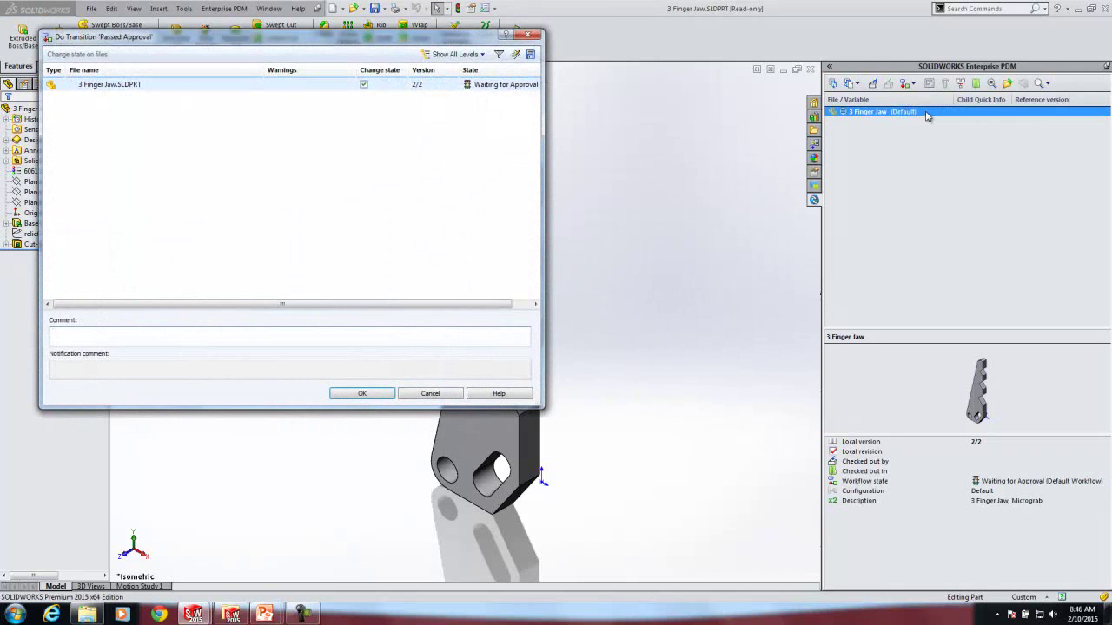
{"action": "left_click_drag", "start_coordinate": [543, 191], "coordinate": [800, 195]}
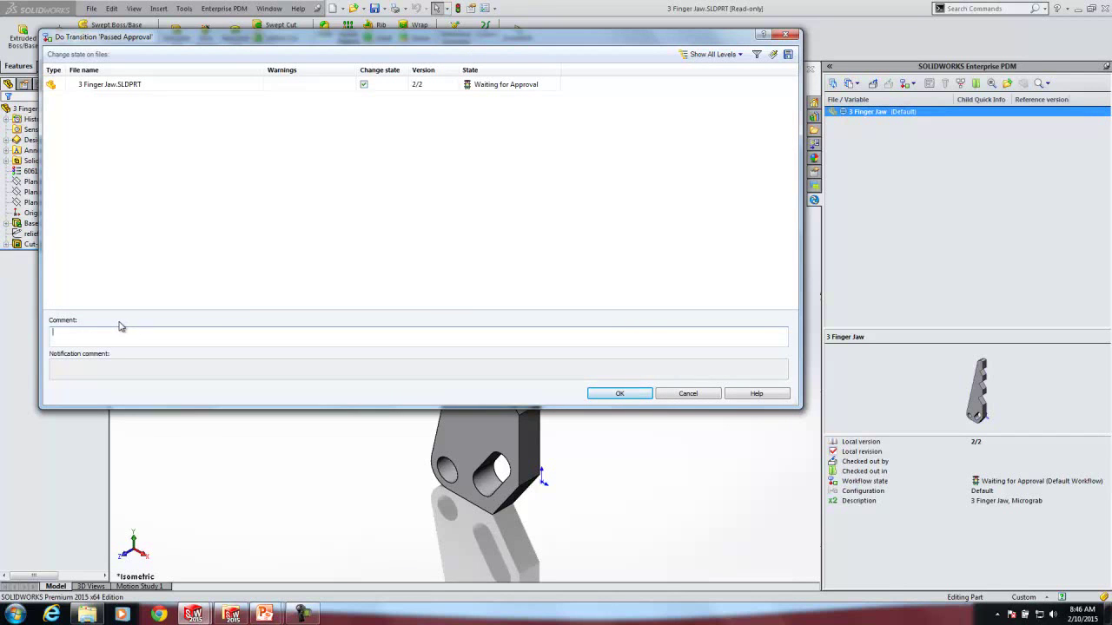
{"action": "type", "text": "oo"}
{"action": "left_click", "coordinate": [621, 393]}
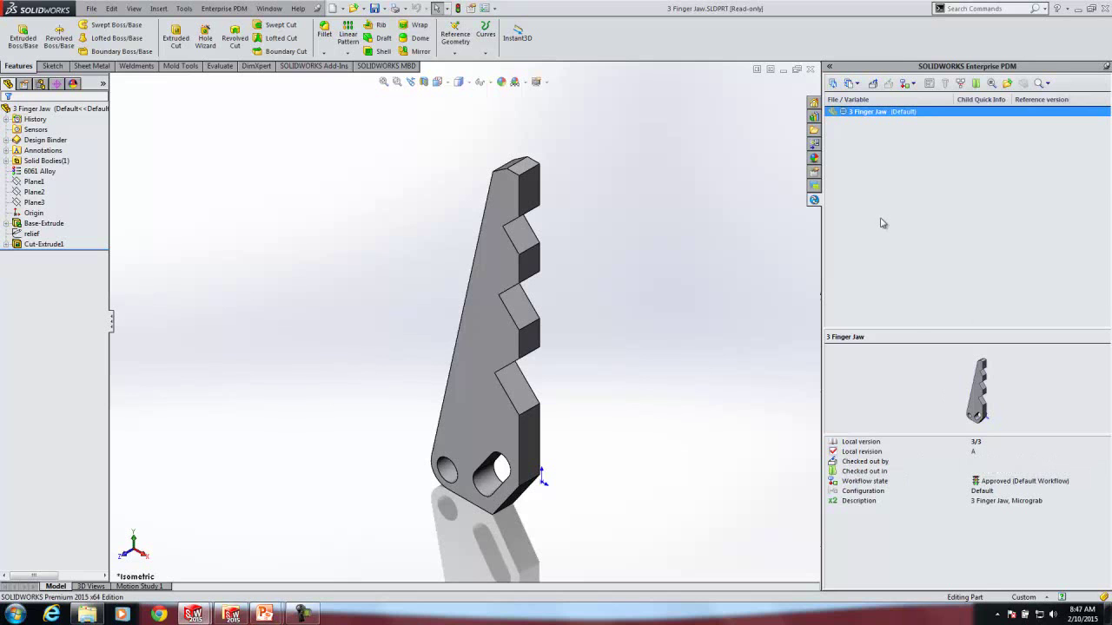
- Close the 3 Finger Jaw part and the Seabotix LBV150 assembly without saving the assembly changes
{"action": "left_click", "coordinate": [628, 178]}
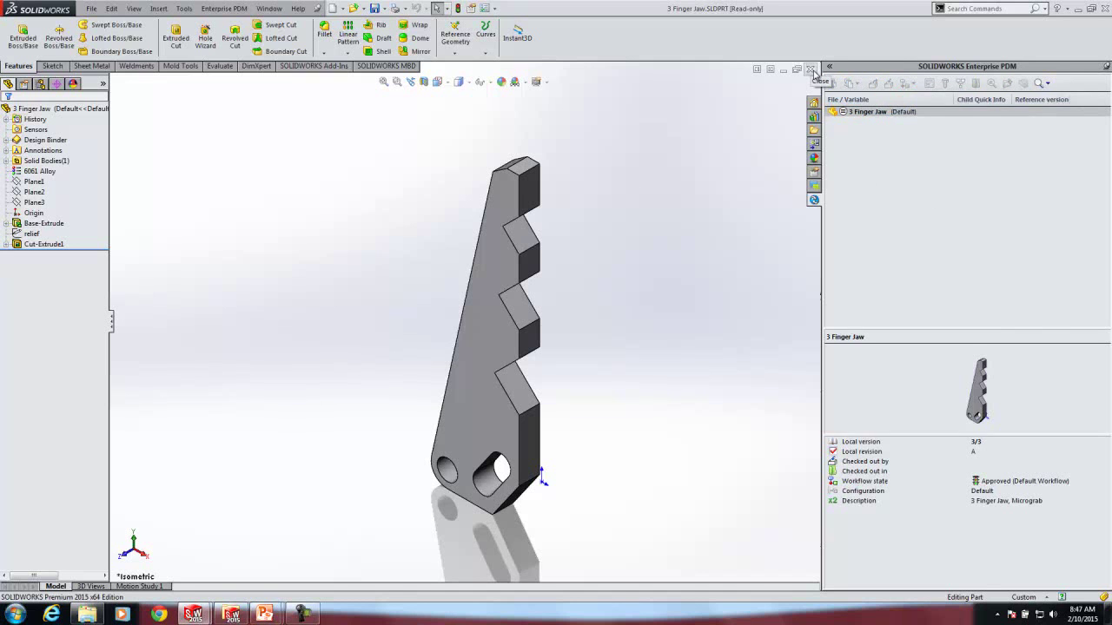
{"action": "left_click", "coordinate": [811, 70]}
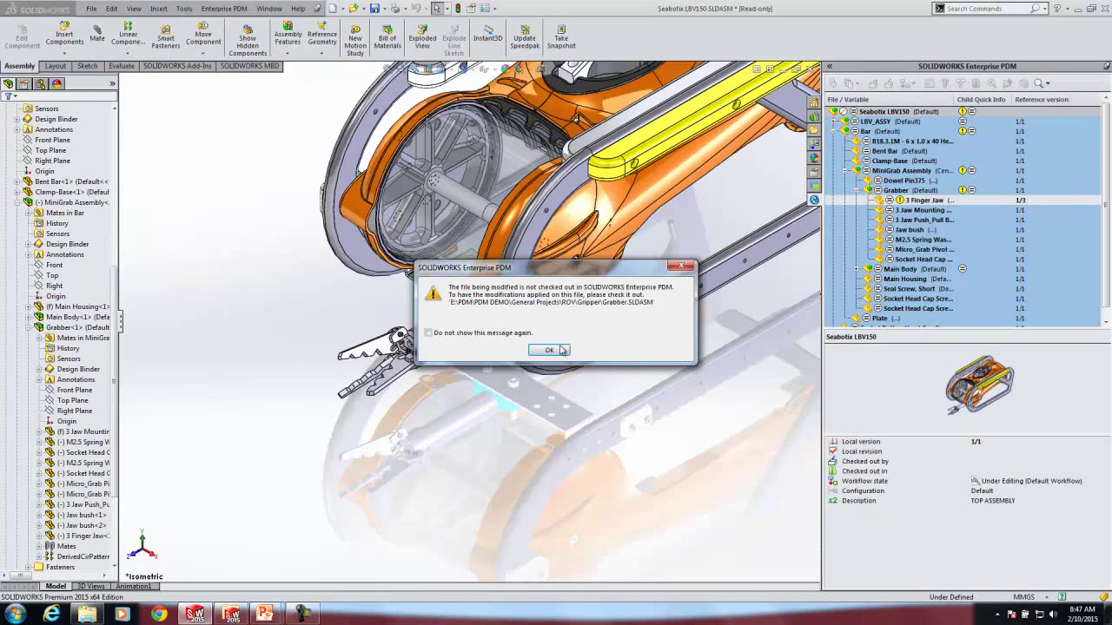
{"action": "left_click", "coordinate": [561, 348]}
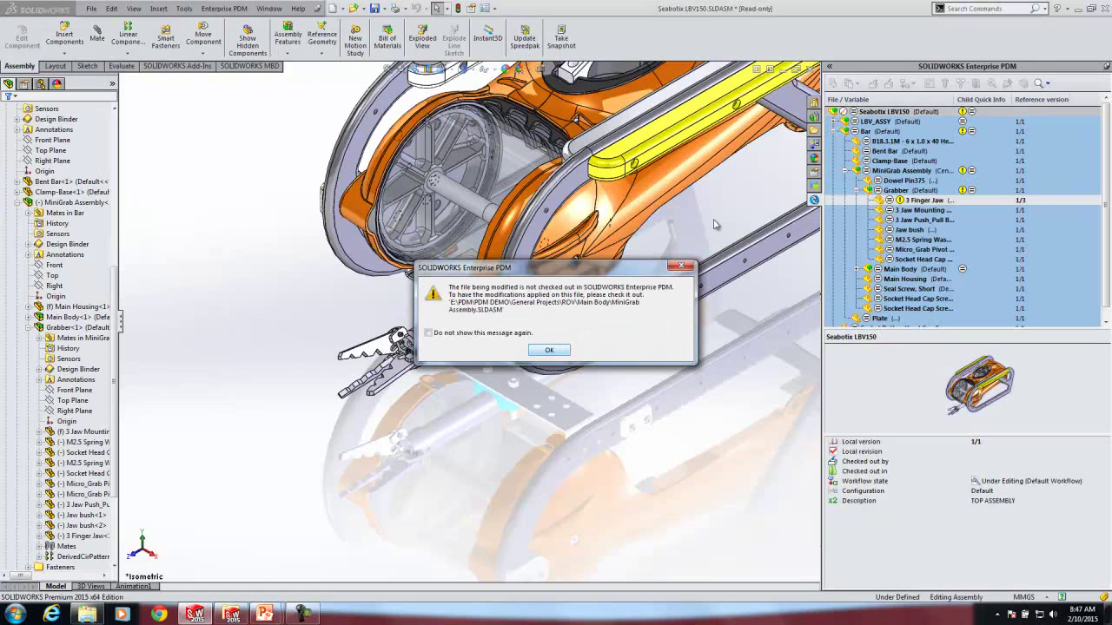
{"action": "left_click", "coordinate": [558, 351]}
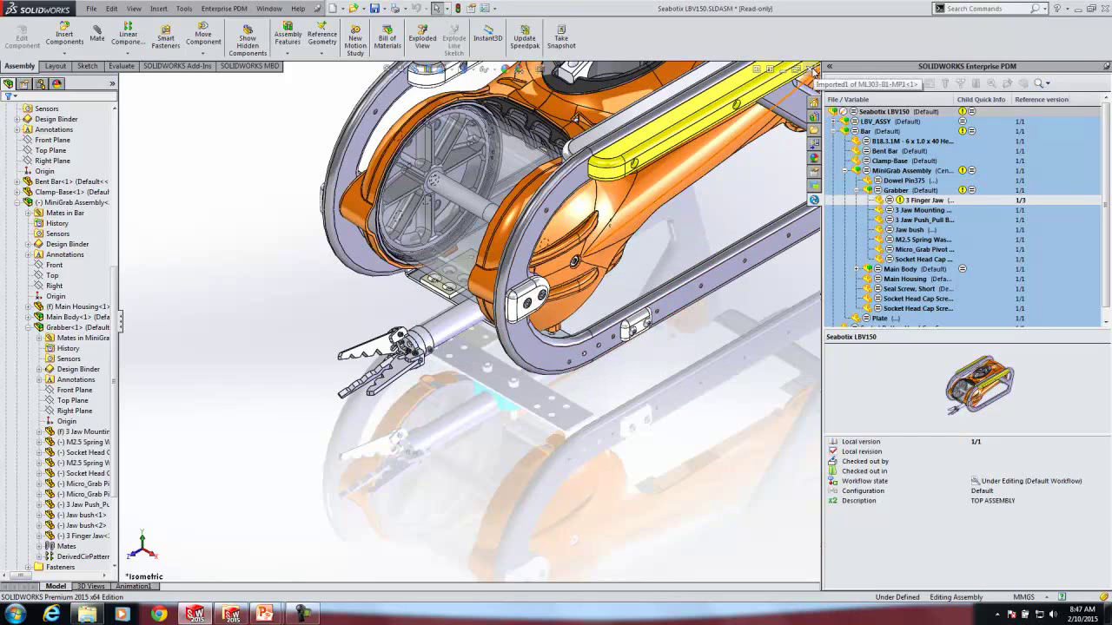
{"action": "left_click", "coordinate": [813, 69]}
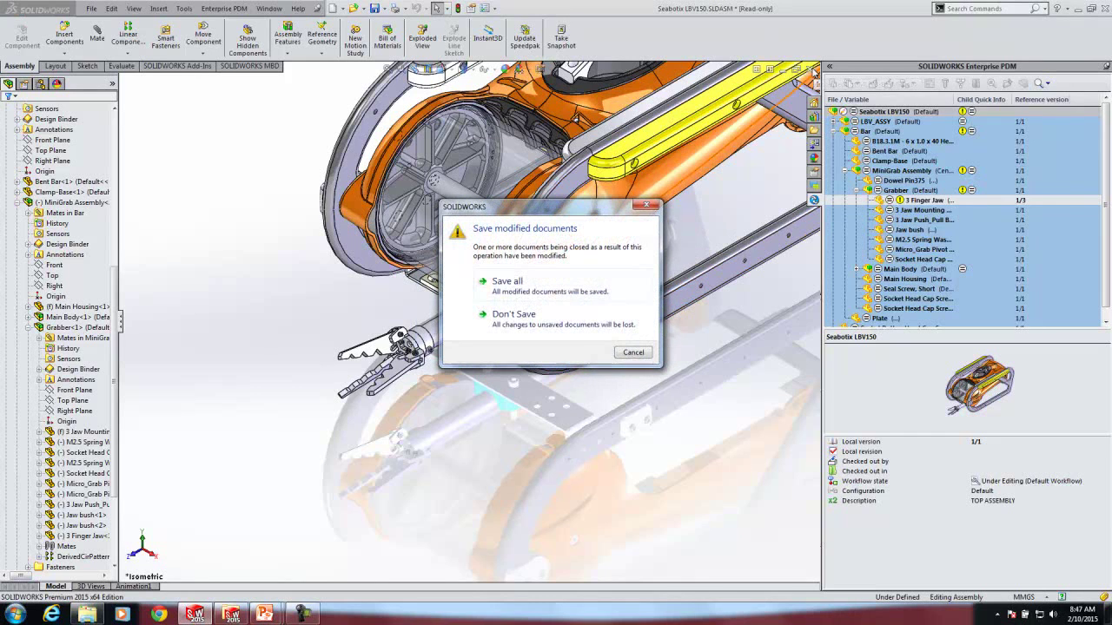
{"action": "left_click", "coordinate": [536, 324]}
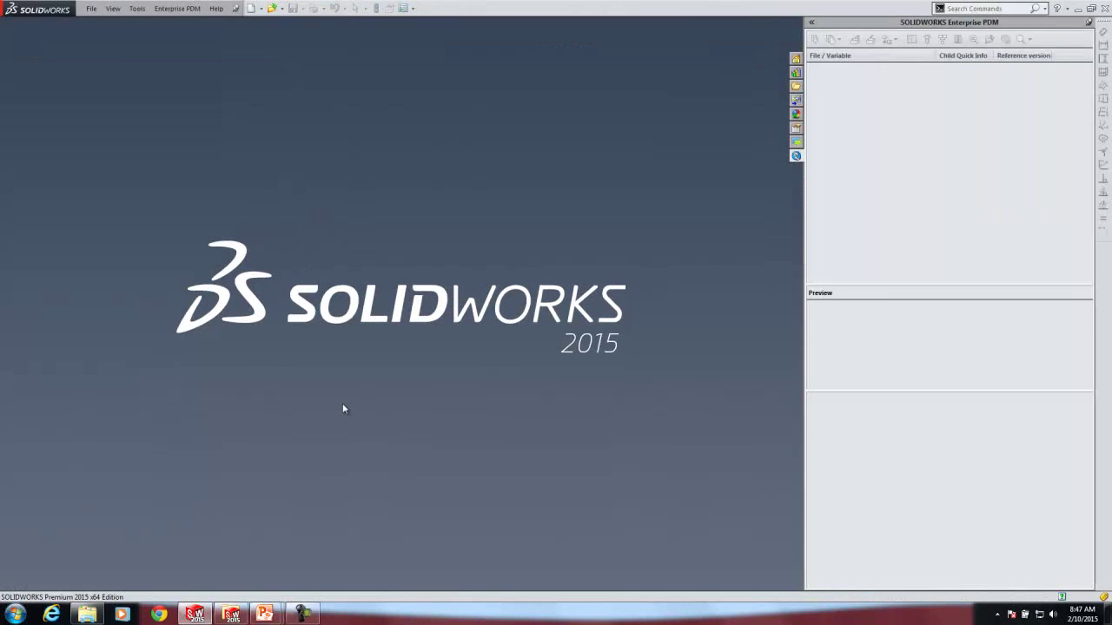
- Run a Complete Search of the PDM vault on drive E for the name "3" and look through the enlarged results list
{"action": "left_click", "coordinate": [88, 615]}
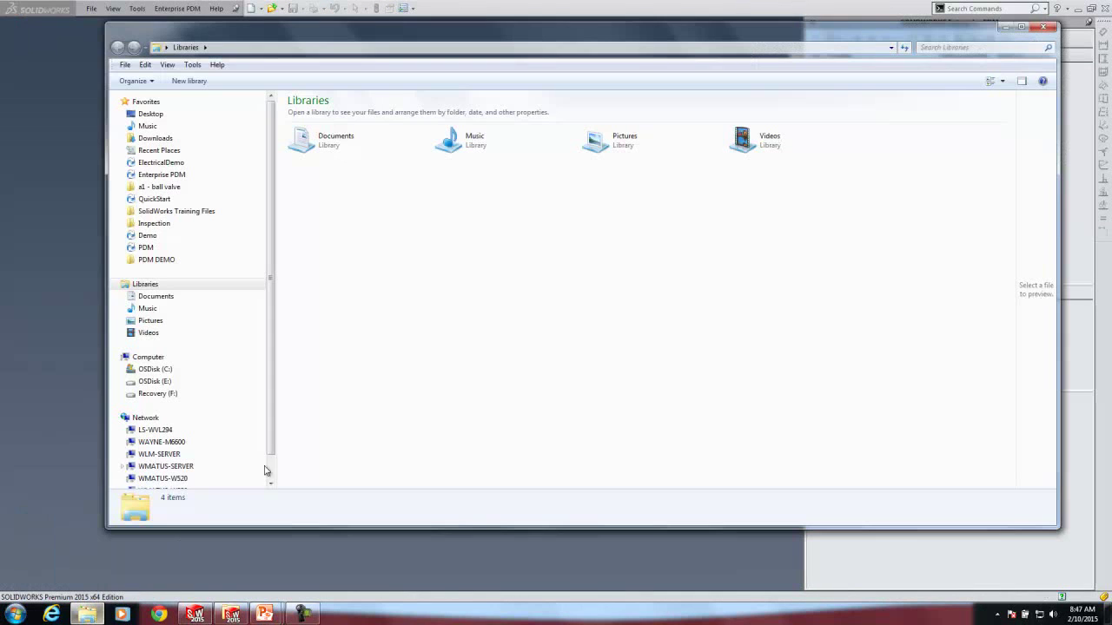
{"action": "left_click", "coordinate": [147, 249]}
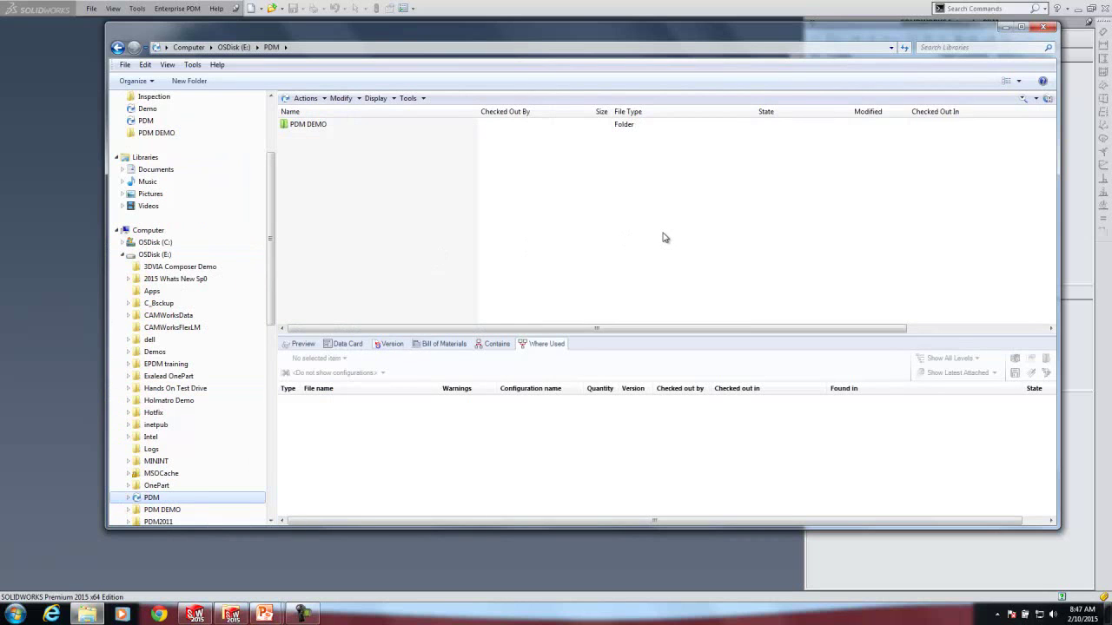
{"action": "left_click", "coordinate": [1036, 99]}
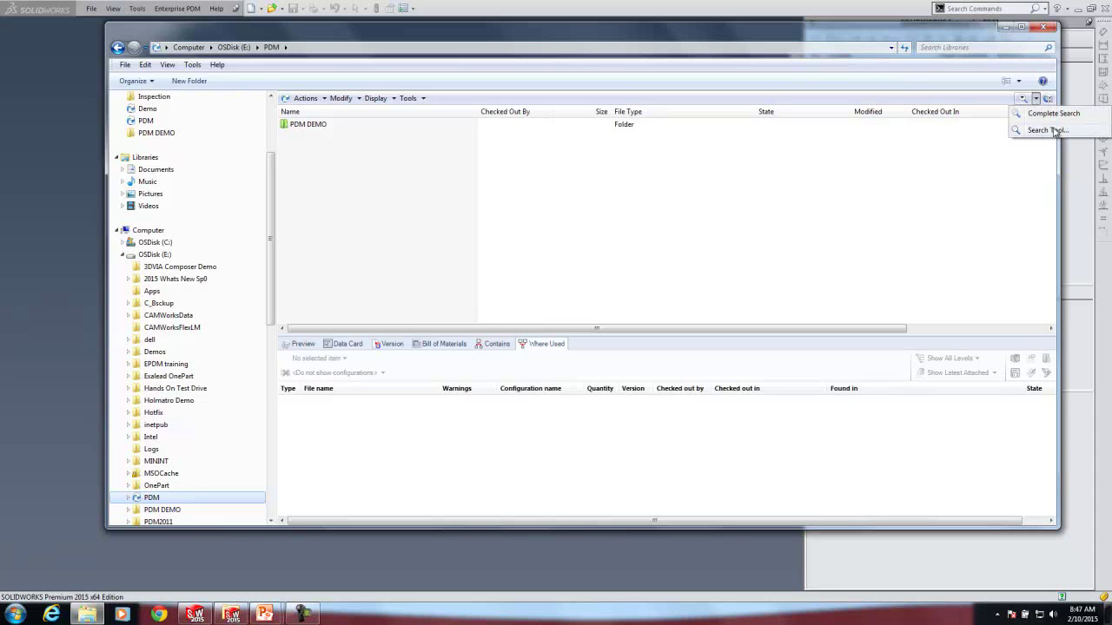
{"action": "left_click", "coordinate": [1047, 114]}
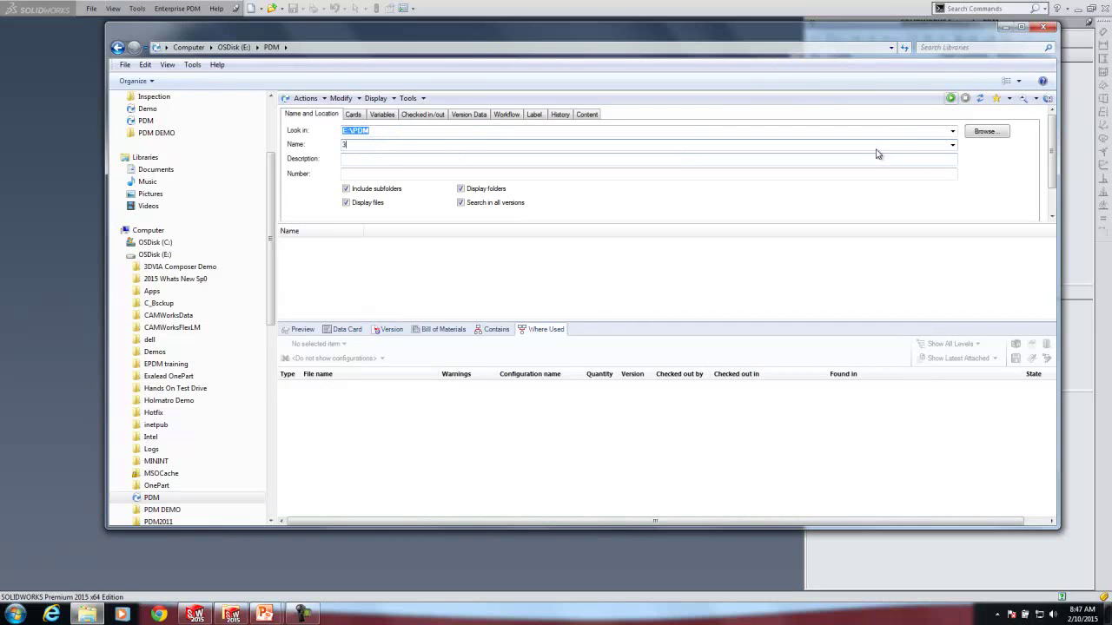
{"action": "left_click", "coordinate": [951, 99]}
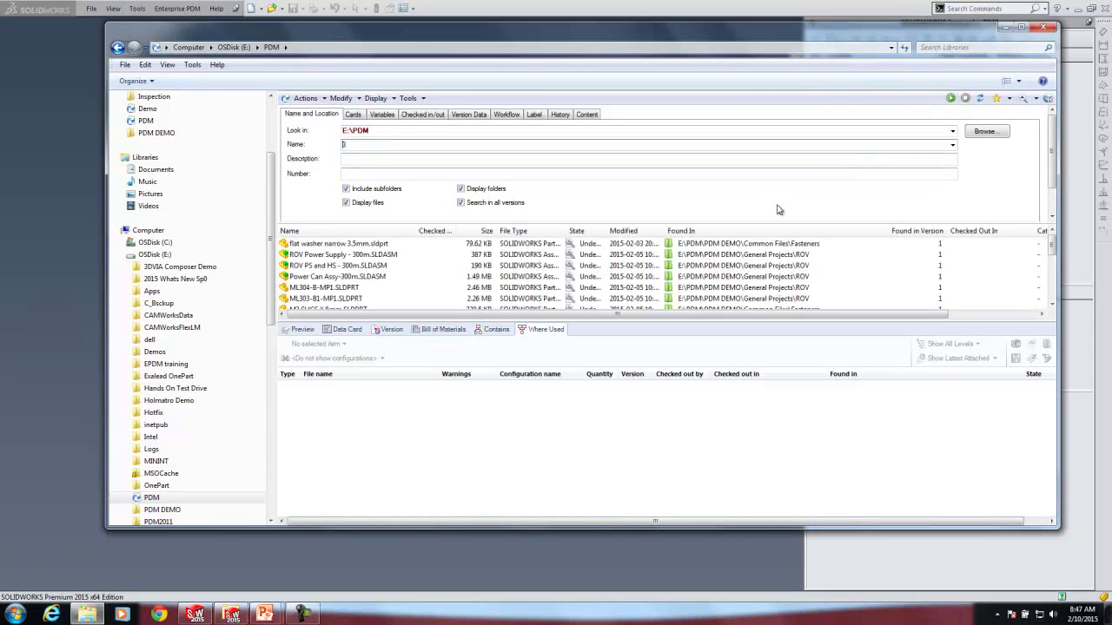
{"action": "left_click_drag", "start_coordinate": [523, 321], "coordinate": [531, 410]}
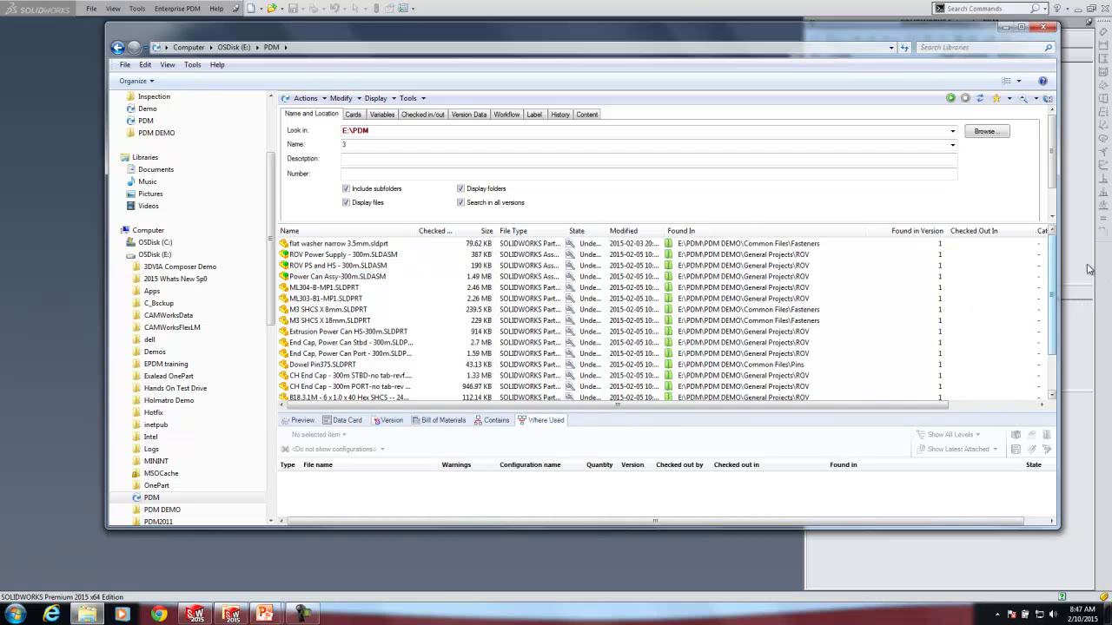
{"action": "left_click_drag", "start_coordinate": [1050, 251], "coordinate": [1050, 291]}
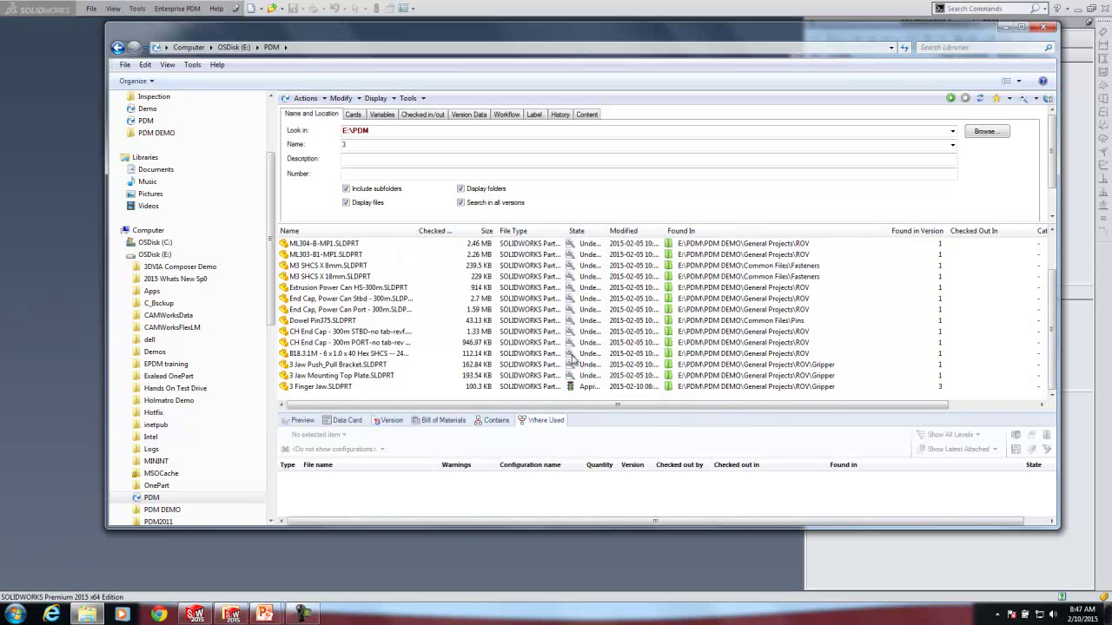
- Examine the versions of 3 Finger Jaw.SLDPRT that can be retrieved, without getting any of them
{"action": "left_click", "coordinate": [340, 388]}
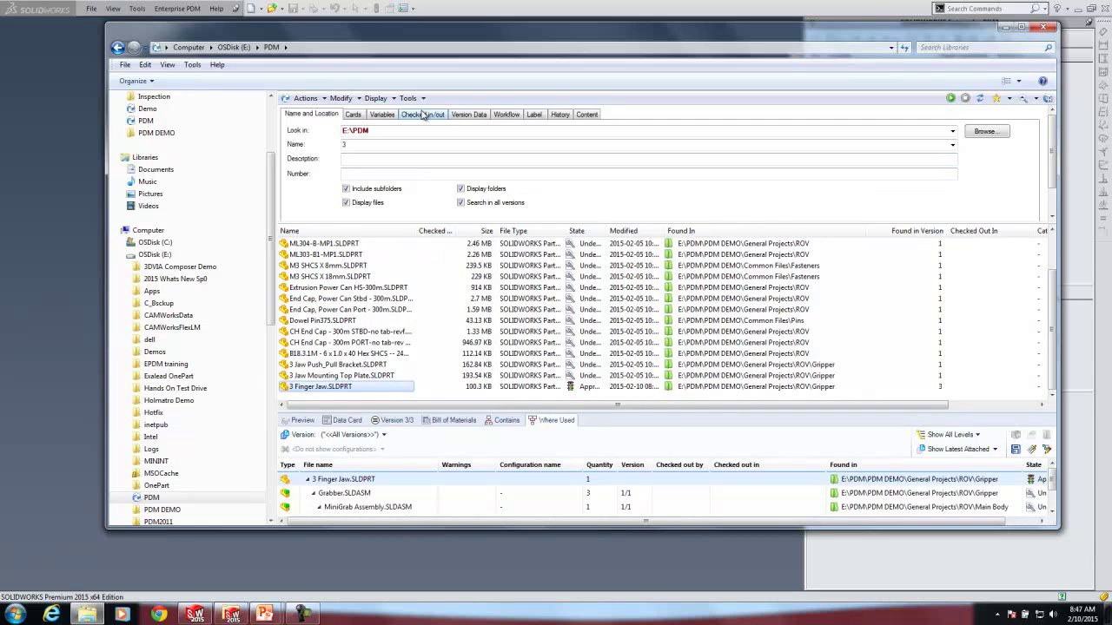
{"action": "left_click", "coordinate": [325, 99]}
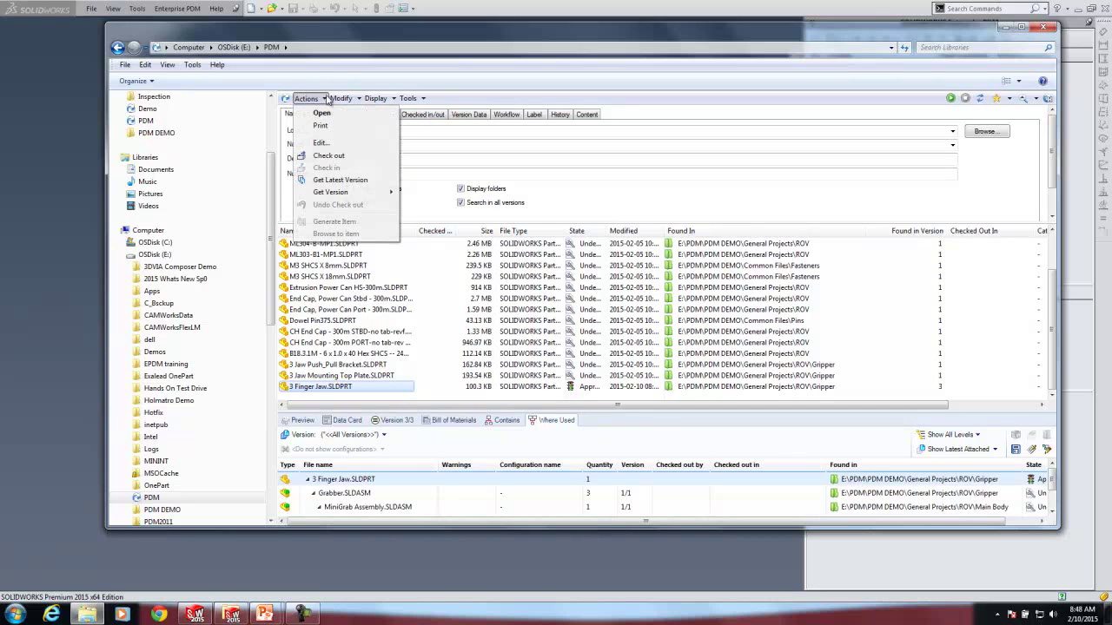
{"action": "mouse_move", "coordinate": [349, 199]}
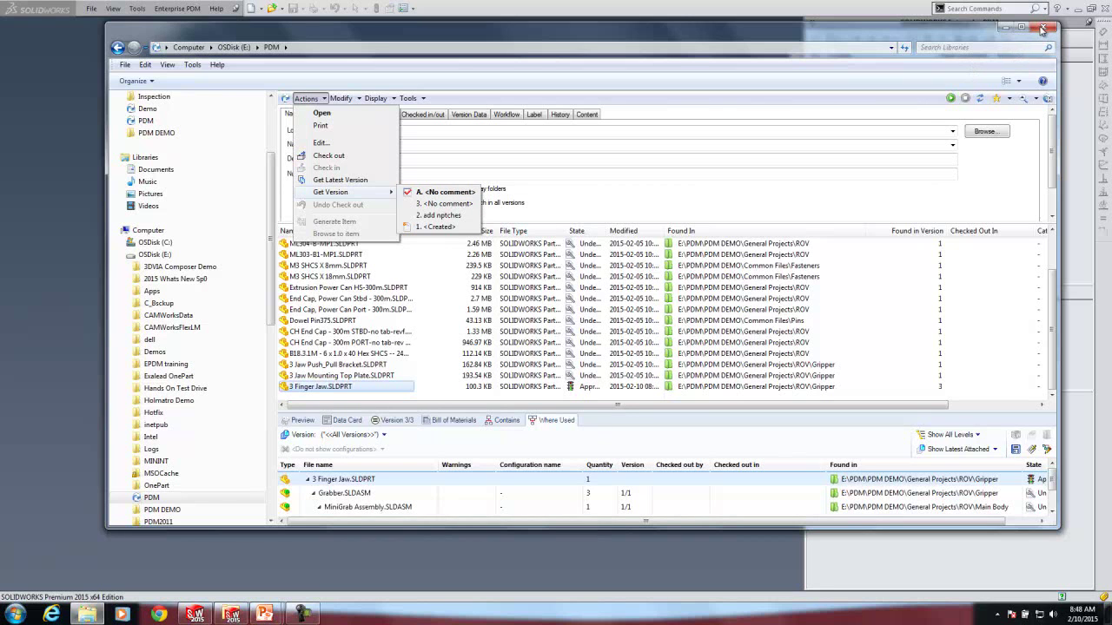
{"action": "left_click", "coordinate": [822, 169]}
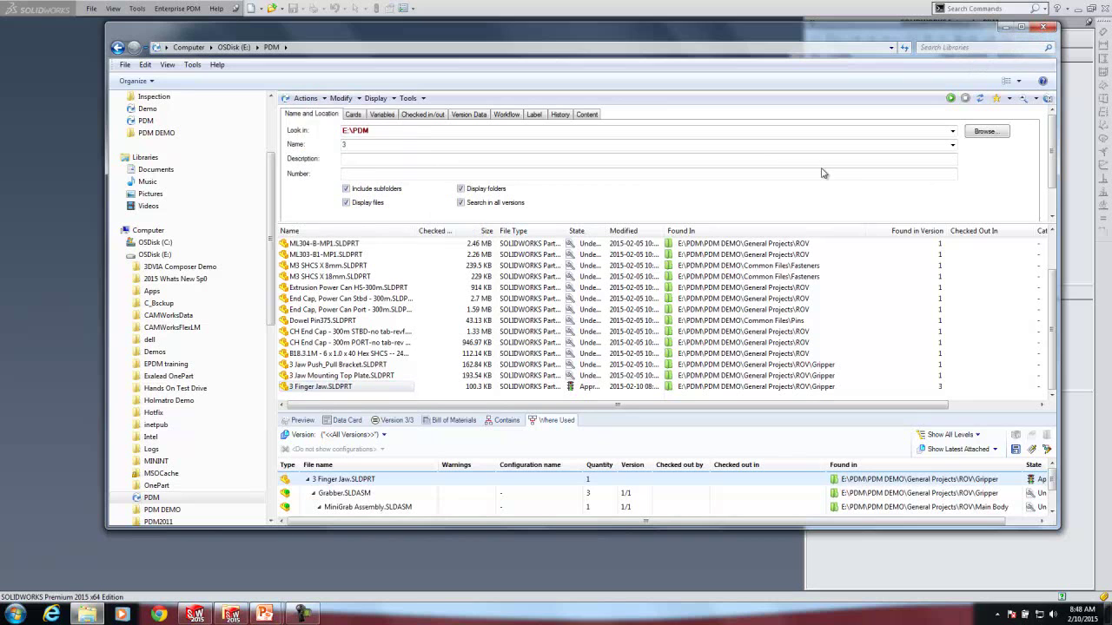
- Leave the vault search and close the file browser window showing the PDM vault
{"action": "left_click", "coordinate": [1021, 81]}
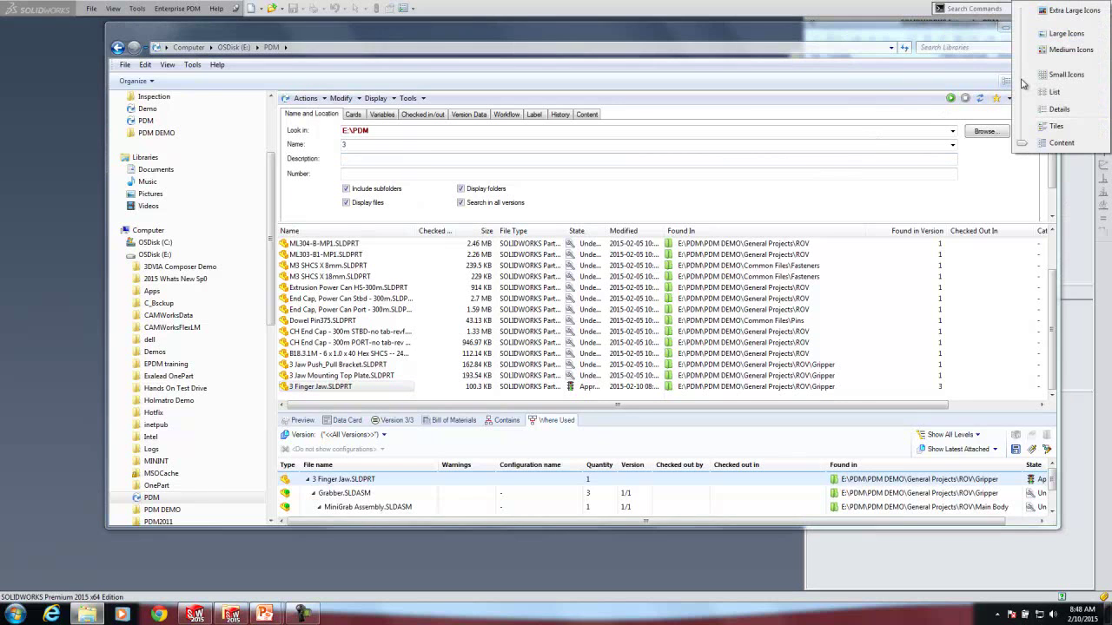
{"action": "left_click", "coordinate": [1053, 110]}
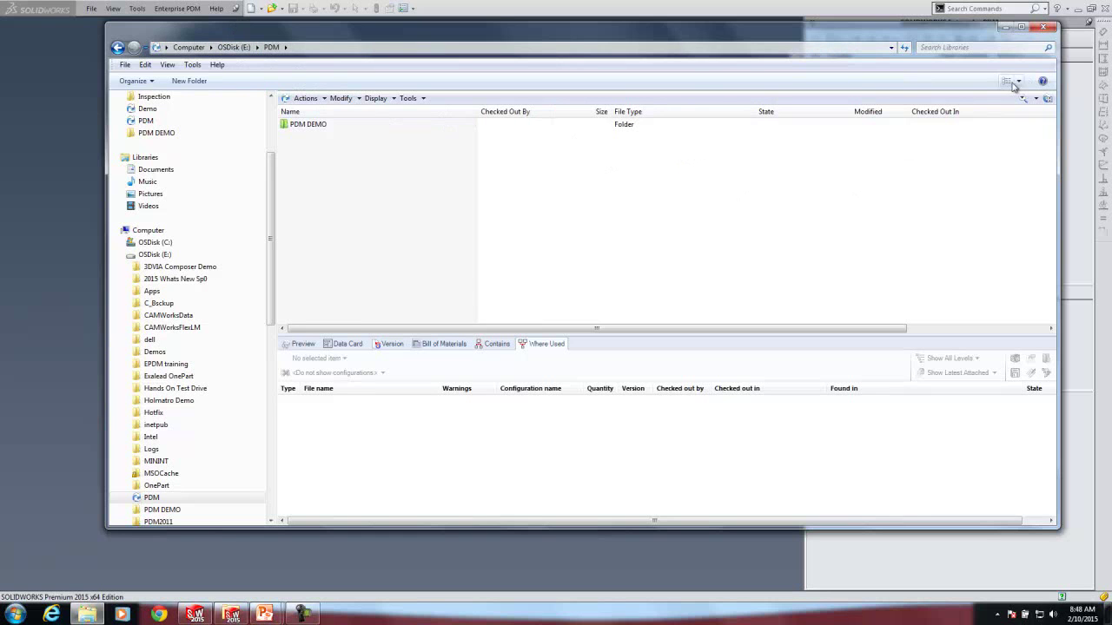
{"action": "left_click", "coordinate": [1043, 28]}
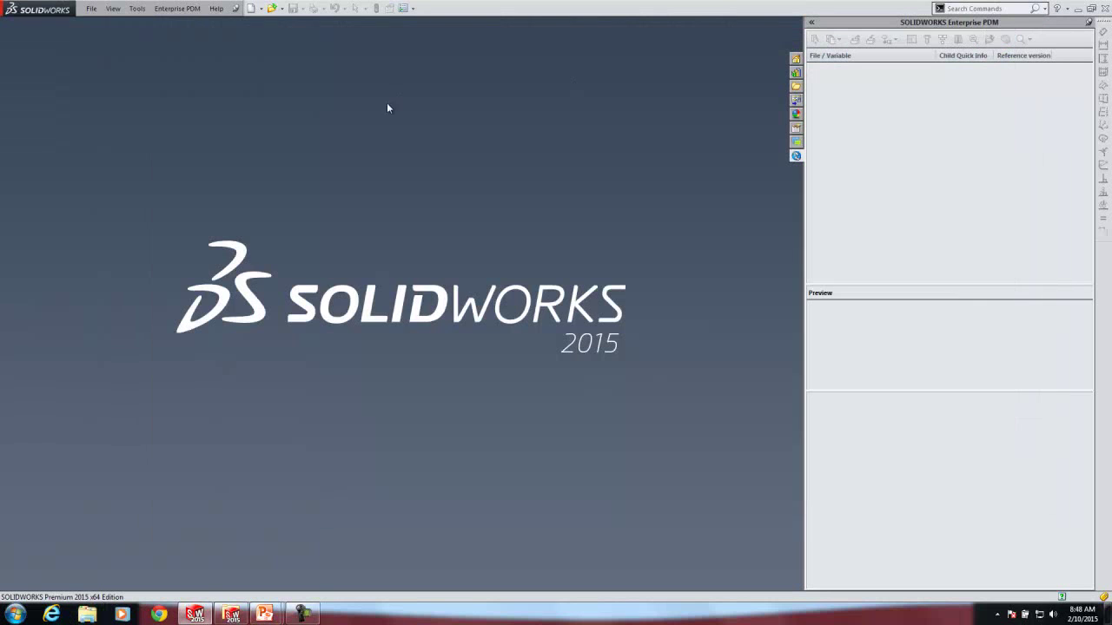
- Begin opening a document and browse to the SolidWorks Training Files\SolidWorks Workgroup PDM folder on drive C
{"action": "left_click", "coordinate": [90, 9]}
{"action": "left_click", "coordinate": [123, 37]}
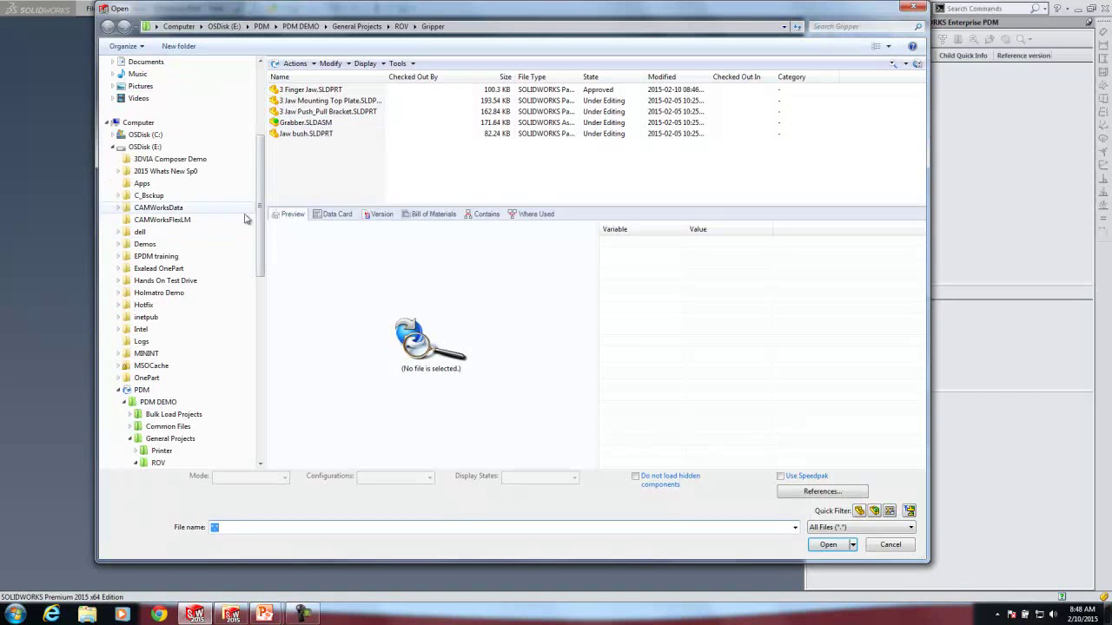
{"action": "left_click", "coordinate": [147, 134]}
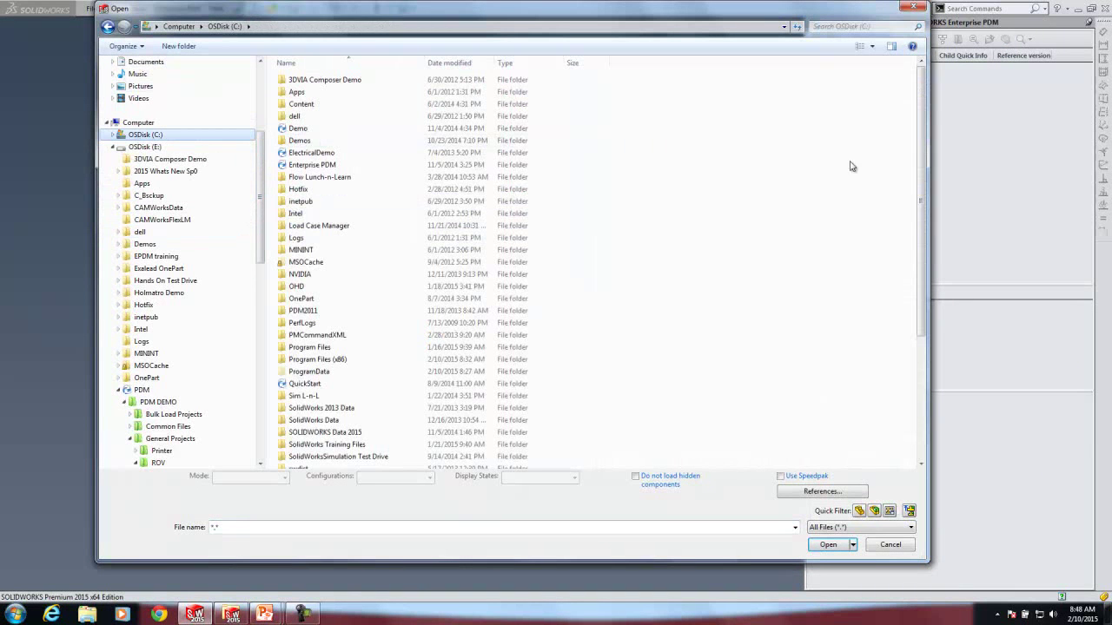
{"action": "left_click_drag", "start_coordinate": [924, 84], "coordinate": [923, 197]}
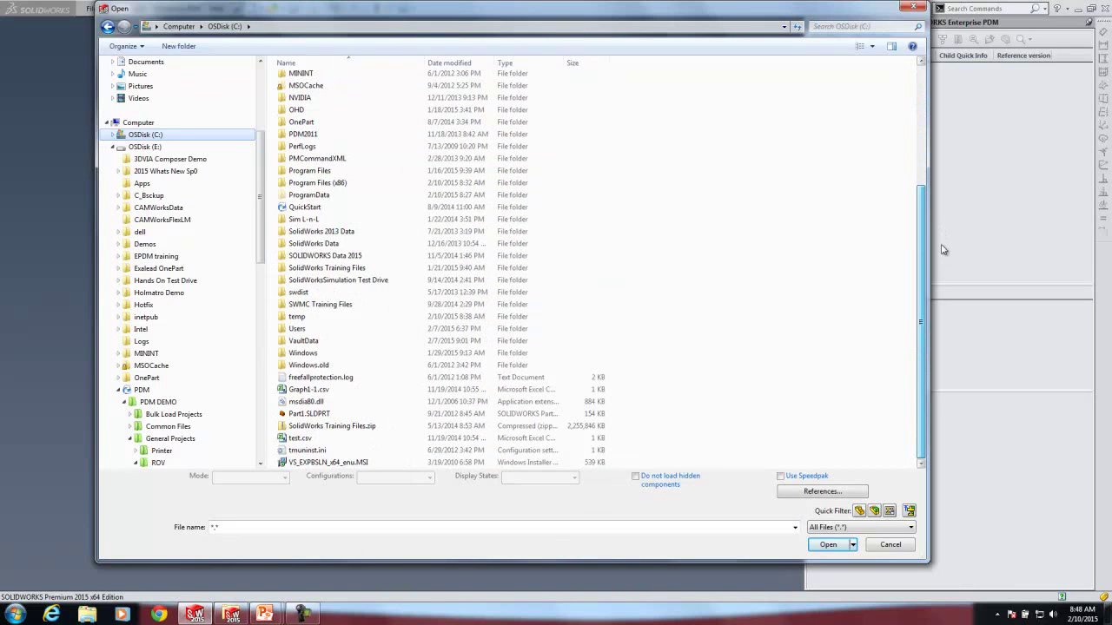
{"action": "left_click", "coordinate": [334, 269]}
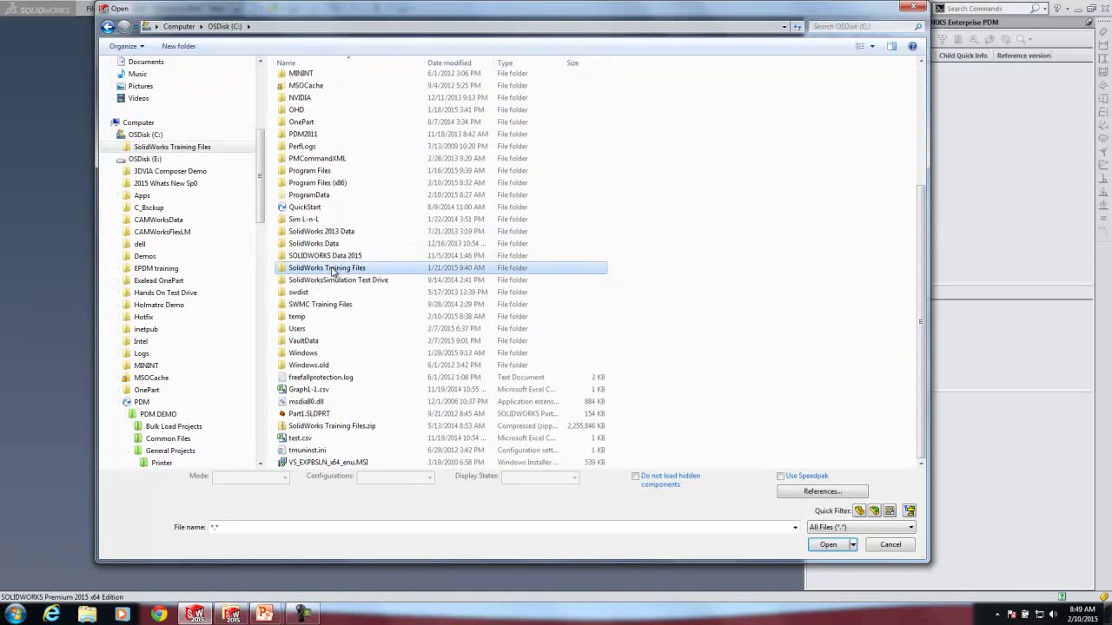
{"action": "double_click", "coordinate": [332, 270]}
{"action": "double_click", "coordinate": [329, 268]}
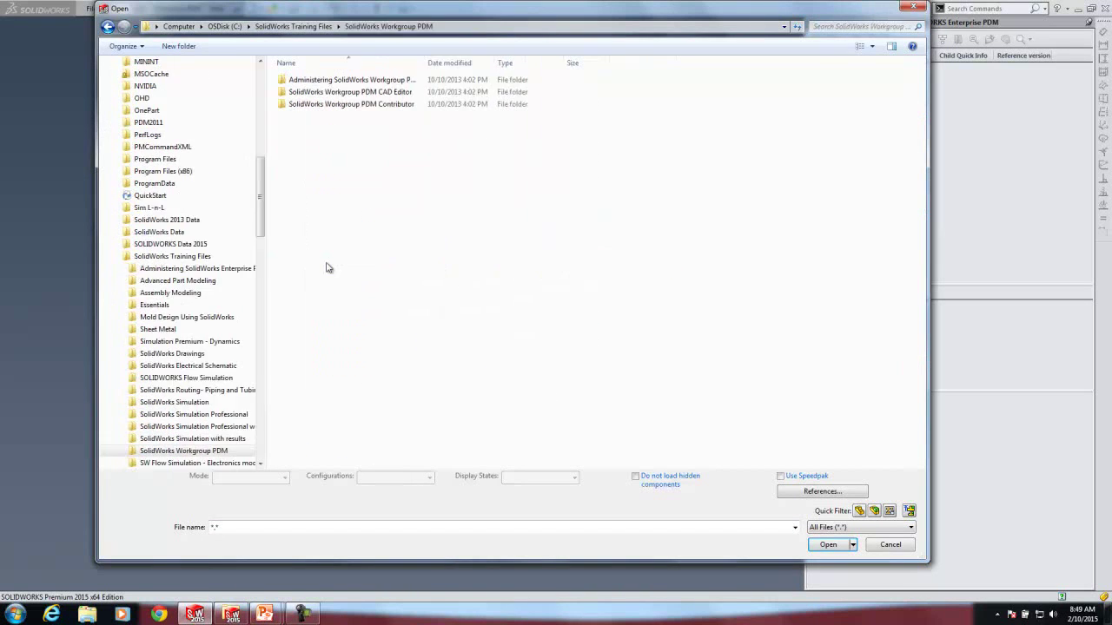
- Open tool vise.SLDASM from SolidWorks Workgroup PDM CAD Editor\Lesson02\Exercises\Tool Vise
{"action": "double_click", "coordinate": [348, 92]}
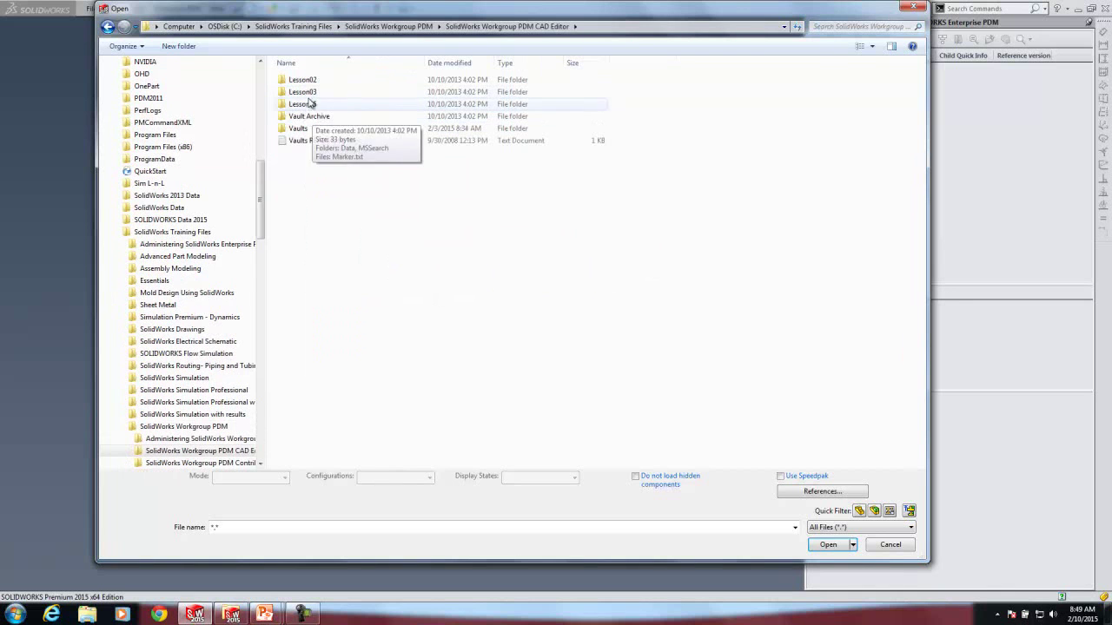
{"action": "double_click", "coordinate": [303, 79]}
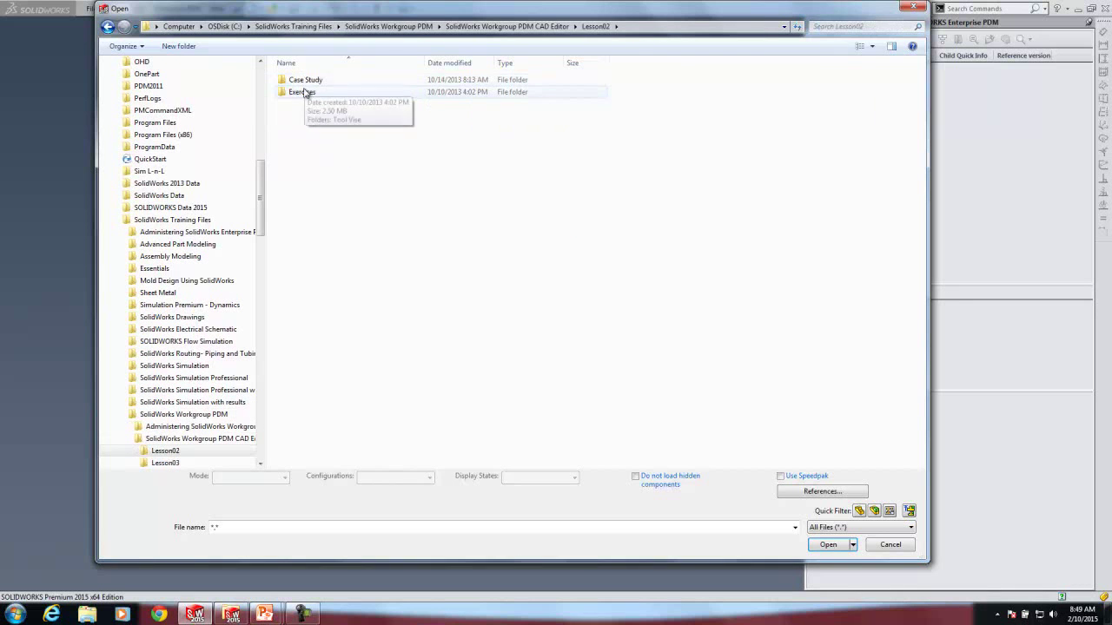
{"action": "double_click", "coordinate": [304, 92]}
{"action": "double_click", "coordinate": [305, 82]}
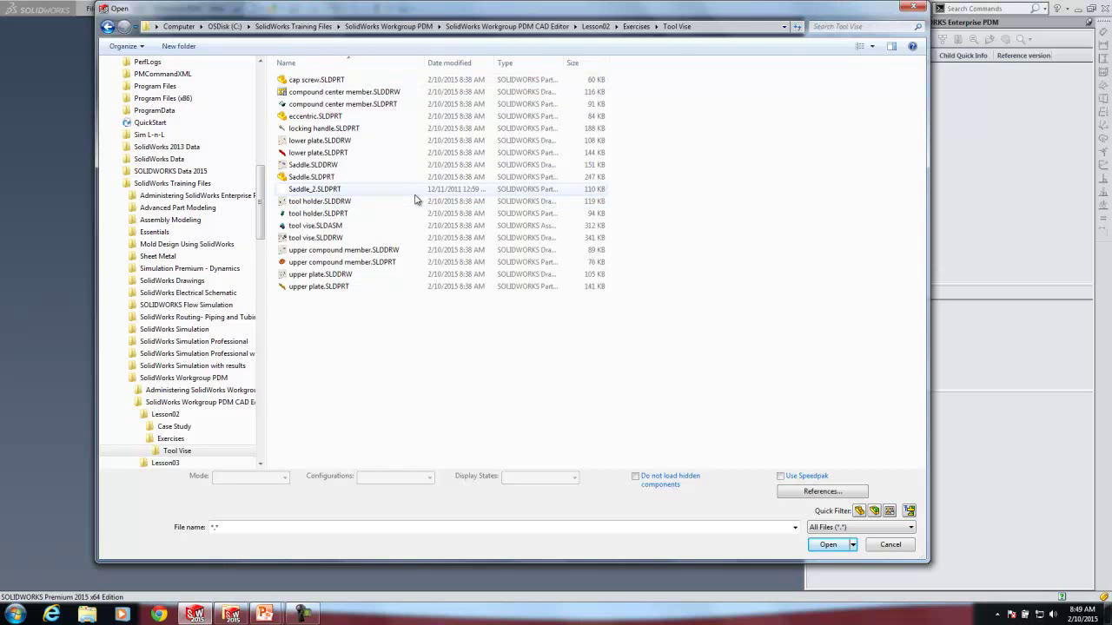
{"action": "mouse_move", "coordinate": [411, 225]}
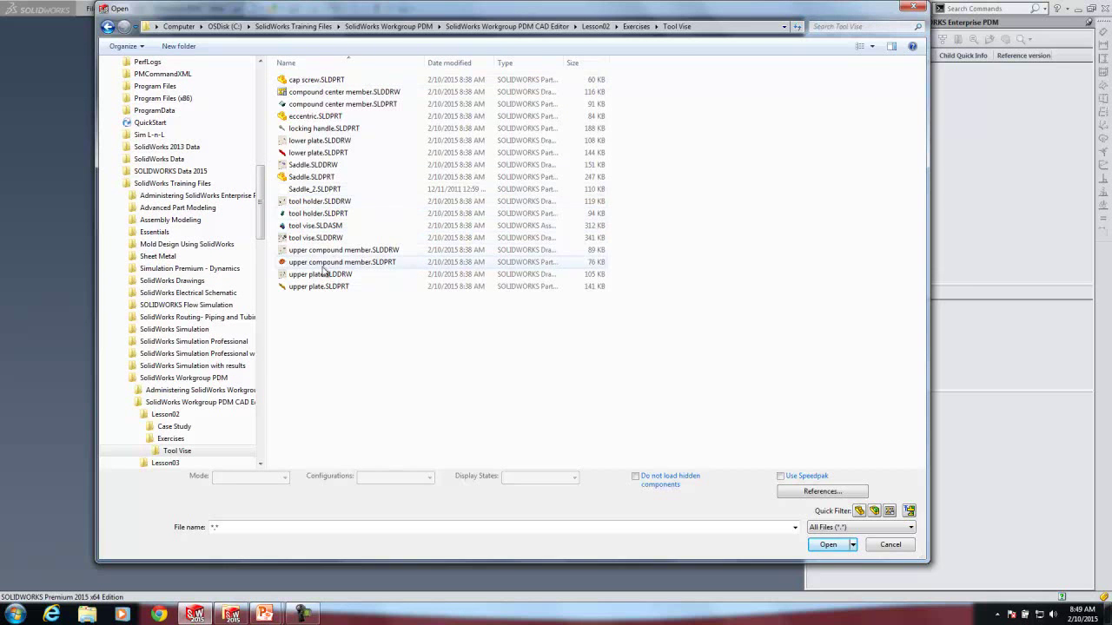
{"action": "left_click", "coordinate": [316, 226]}
{"action": "left_click", "coordinate": [830, 547]}
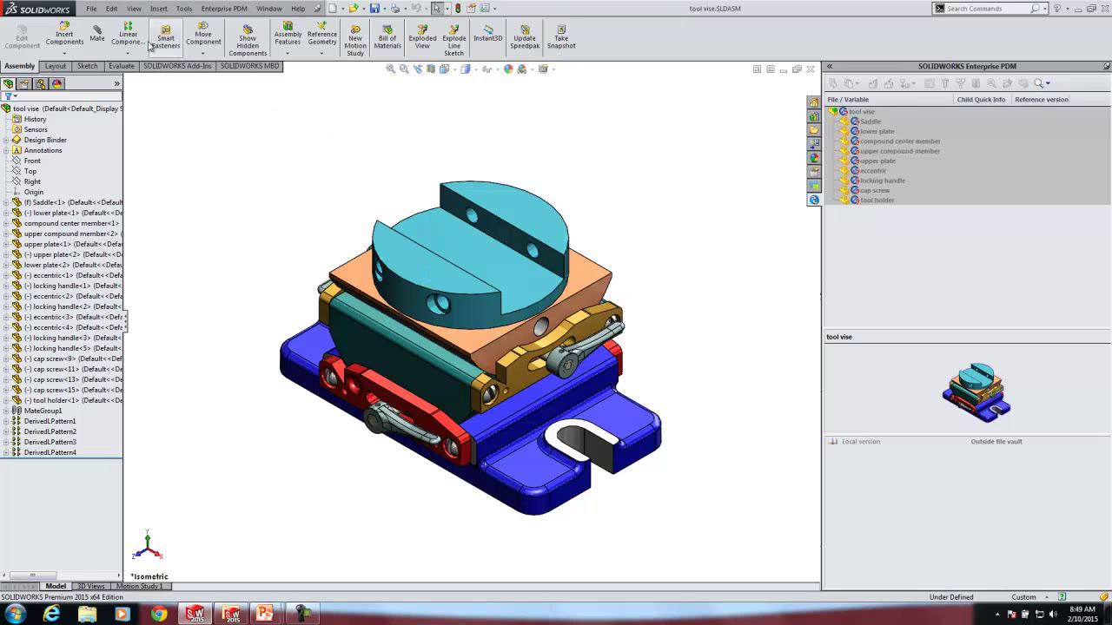
- Start Pack and Go for the tool vise assembly and include its drawings
{"action": "left_click", "coordinate": [93, 9]}
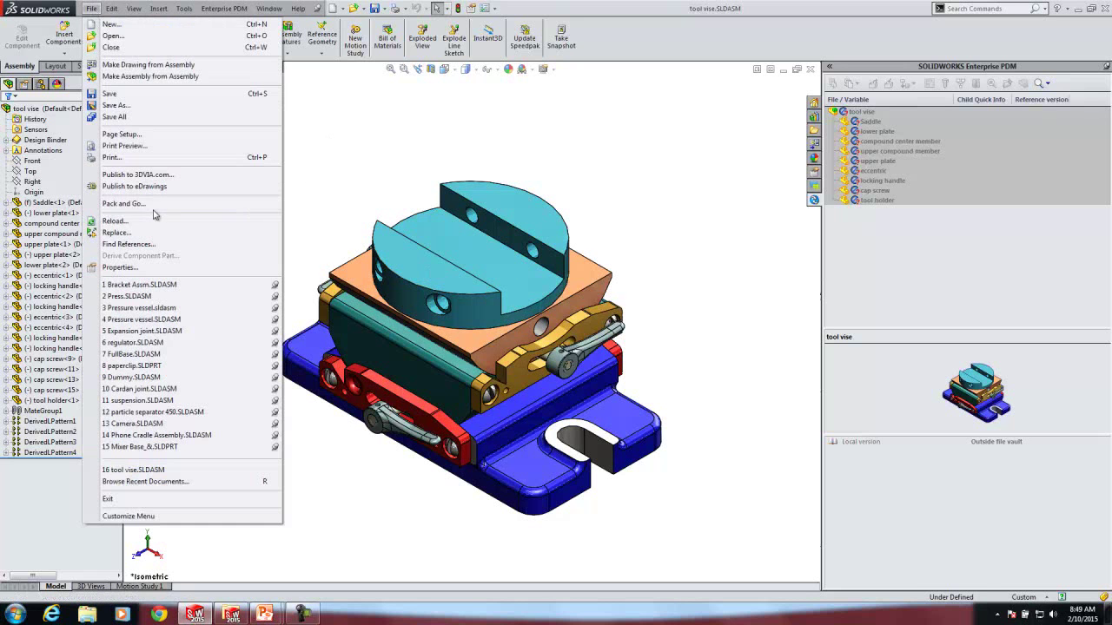
{"action": "left_click", "coordinate": [124, 203]}
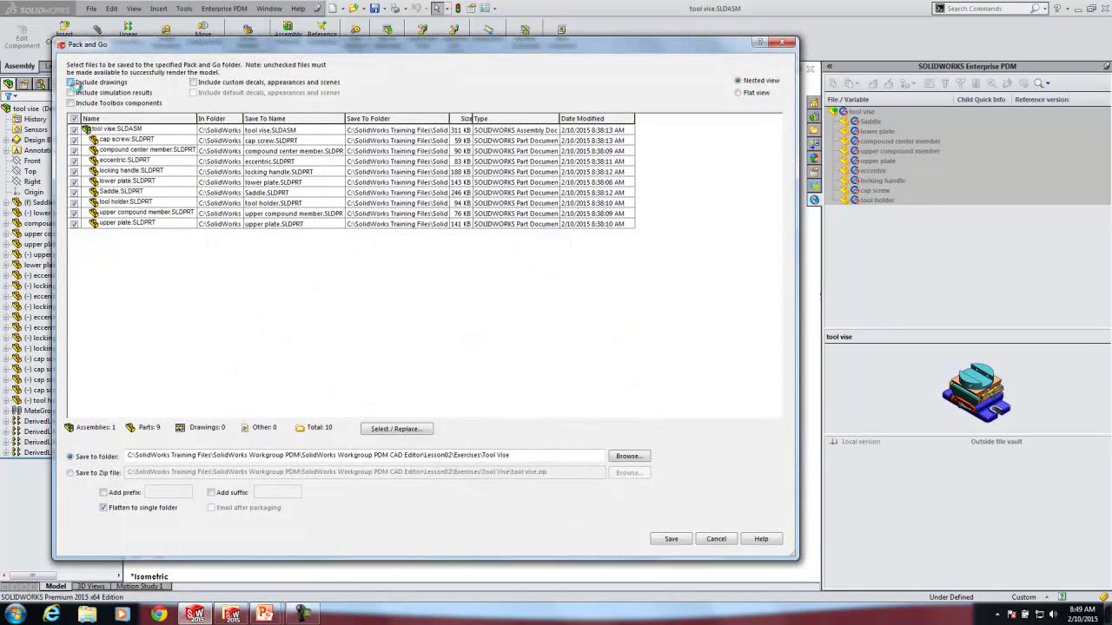
{"action": "left_click", "coordinate": [70, 82]}
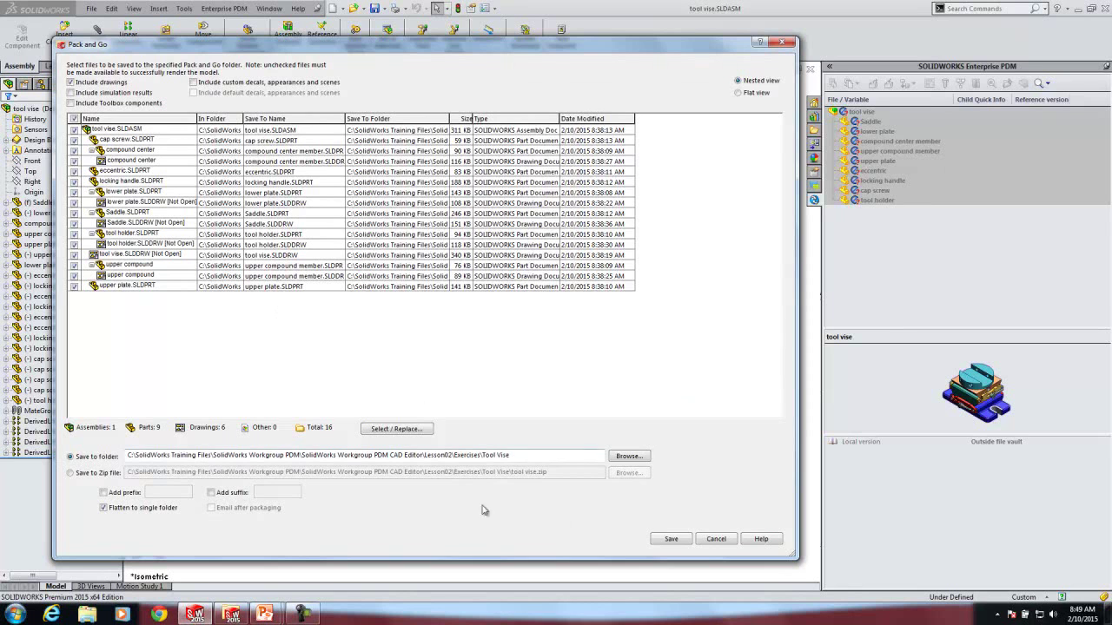
- Browse for the Pack and Go destination folder and expand the PDM vault on OSDisk (E:)
{"action": "left_click", "coordinate": [643, 463]}
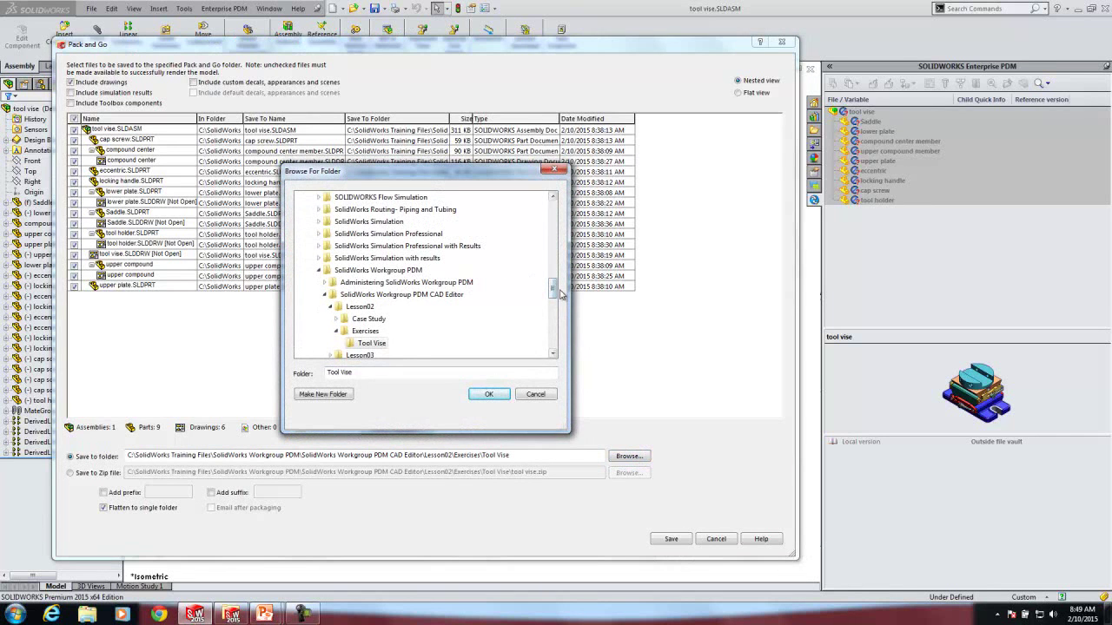
{"action": "left_click_drag", "start_coordinate": [550, 285], "coordinate": [556, 370]}
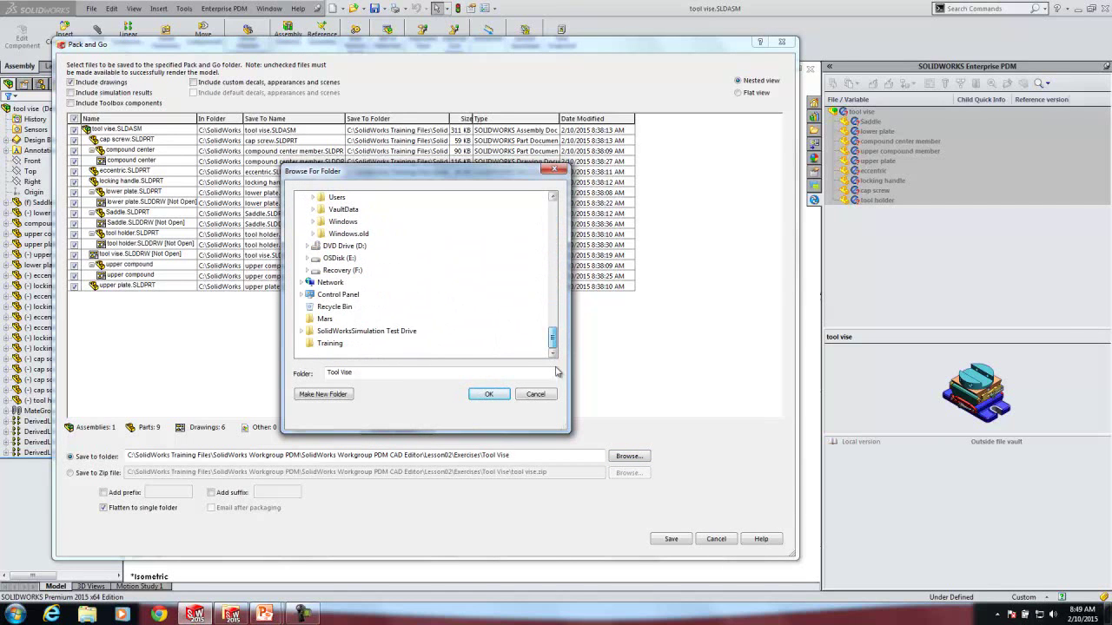
{"action": "left_click", "coordinate": [311, 259]}
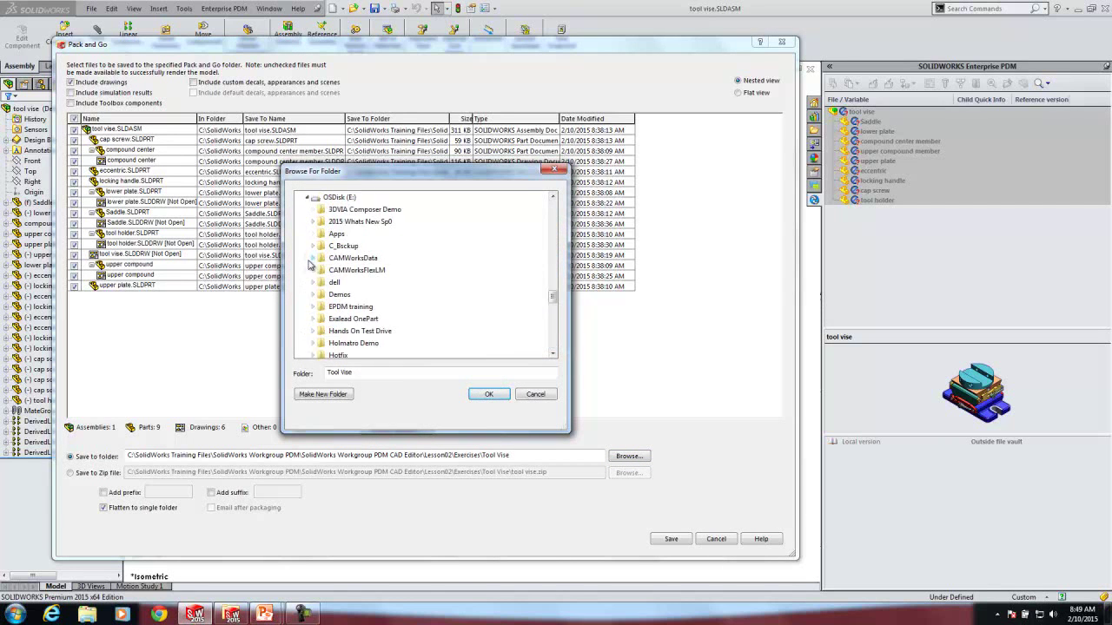
{"action": "left_click", "coordinate": [554, 316]}
{"action": "left_click_drag", "start_coordinate": [554, 316], "coordinate": [557, 323]}
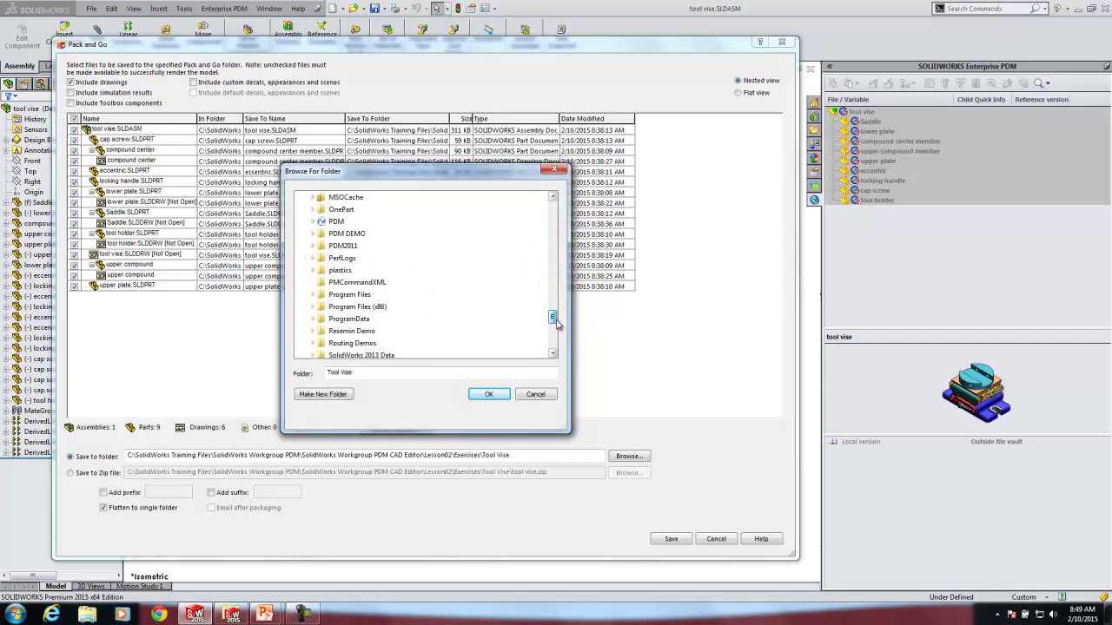
{"action": "left_click", "coordinate": [336, 221]}
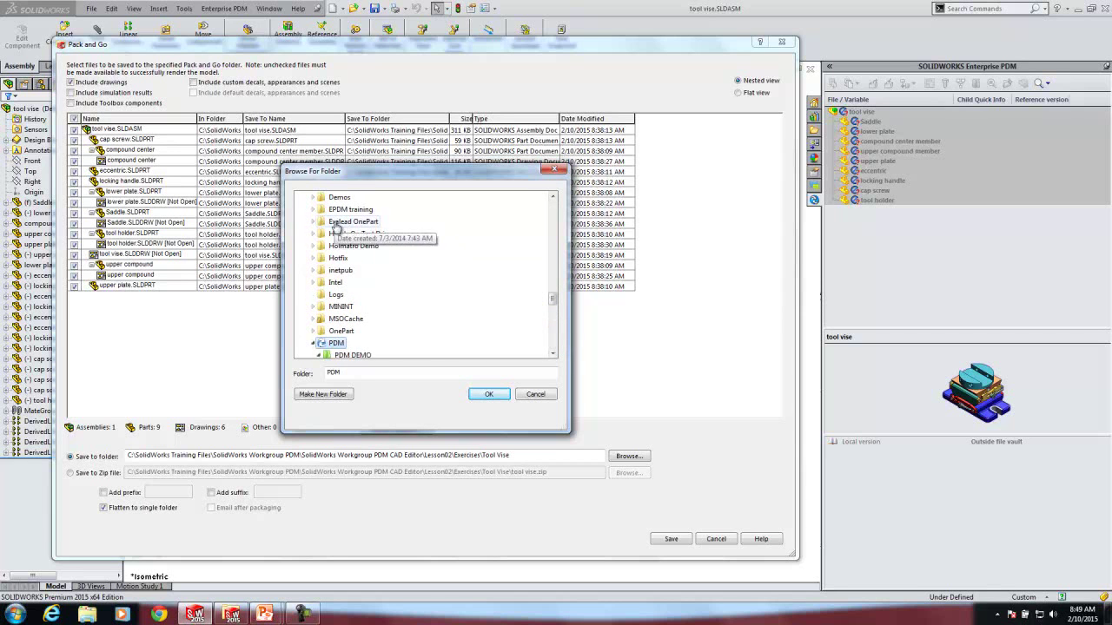
- Set the Pack and Go destination to PDM DEMO\Student project\Tool vise in the PDM vault and save the files there
{"action": "left_click", "coordinate": [552, 355]}
{"action": "left_click", "coordinate": [552, 355]}
{"action": "left_click", "coordinate": [552, 354]}
{"action": "left_click", "coordinate": [552, 355]}
{"action": "left_click", "coordinate": [553, 354]}
{"action": "left_click", "coordinate": [552, 355]}
{"action": "left_click", "coordinate": [552, 354]}
{"action": "left_click", "coordinate": [552, 354]}
{"action": "left_click", "coordinate": [553, 355]}
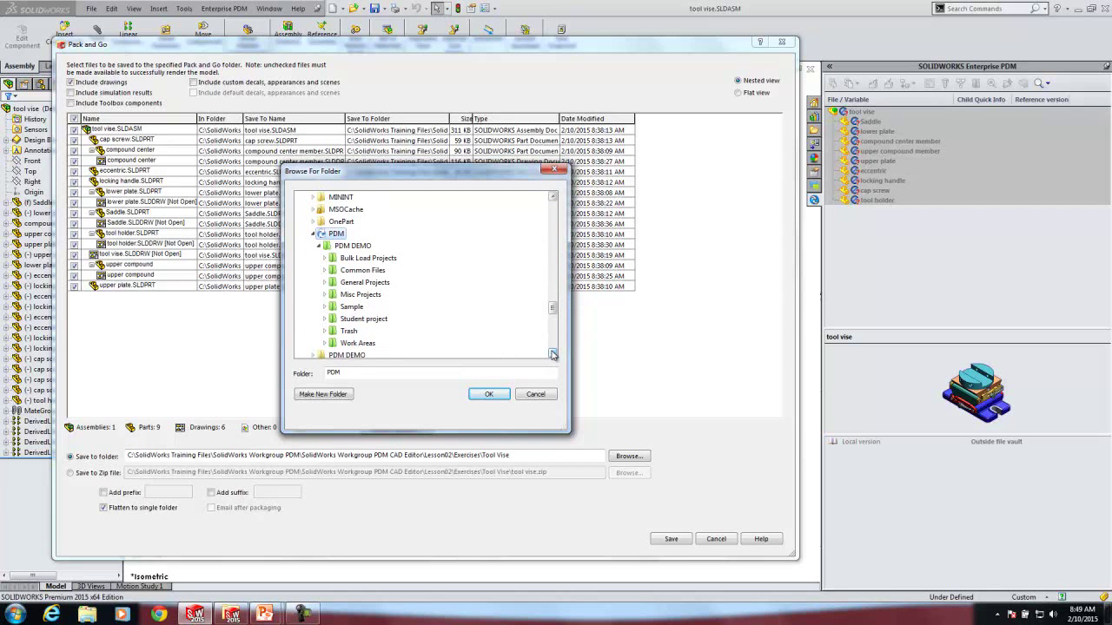
{"action": "left_click", "coordinate": [323, 319]}
{"action": "left_click", "coordinate": [358, 331]}
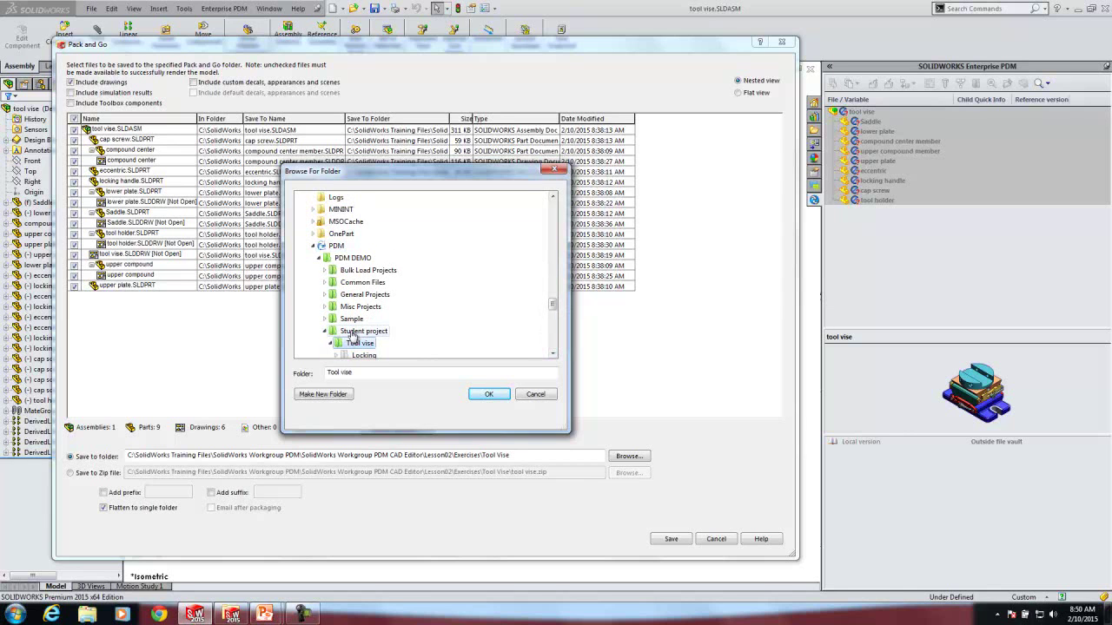
{"action": "left_click", "coordinate": [554, 354]}
{"action": "left_click", "coordinate": [553, 354]}
{"action": "left_click", "coordinate": [553, 355]}
{"action": "left_click", "coordinate": [553, 354]}
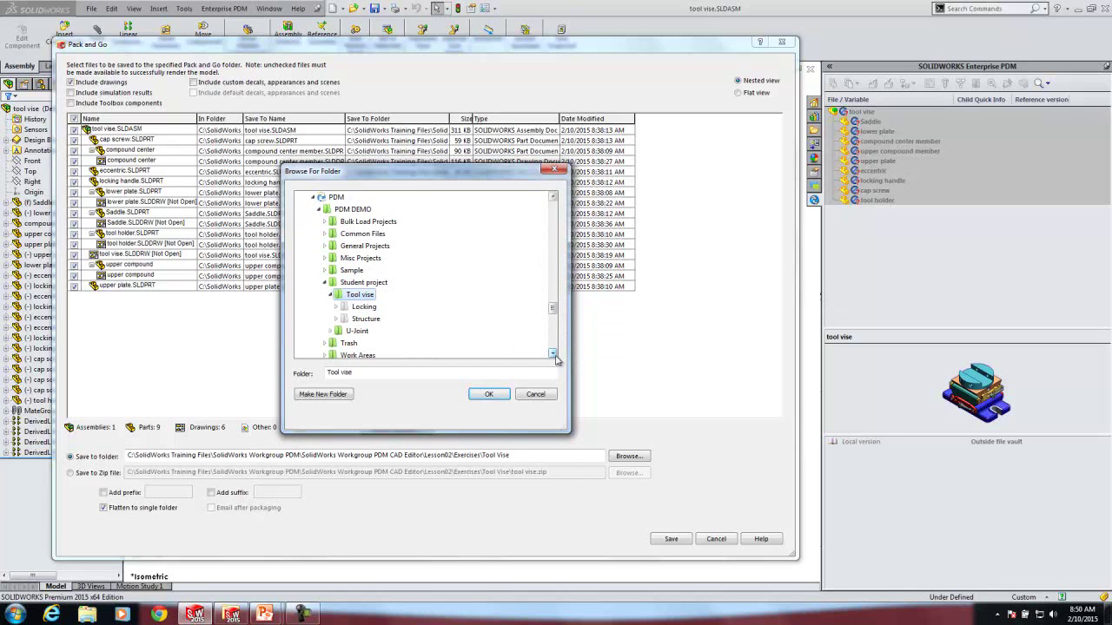
{"action": "left_click", "coordinate": [489, 395]}
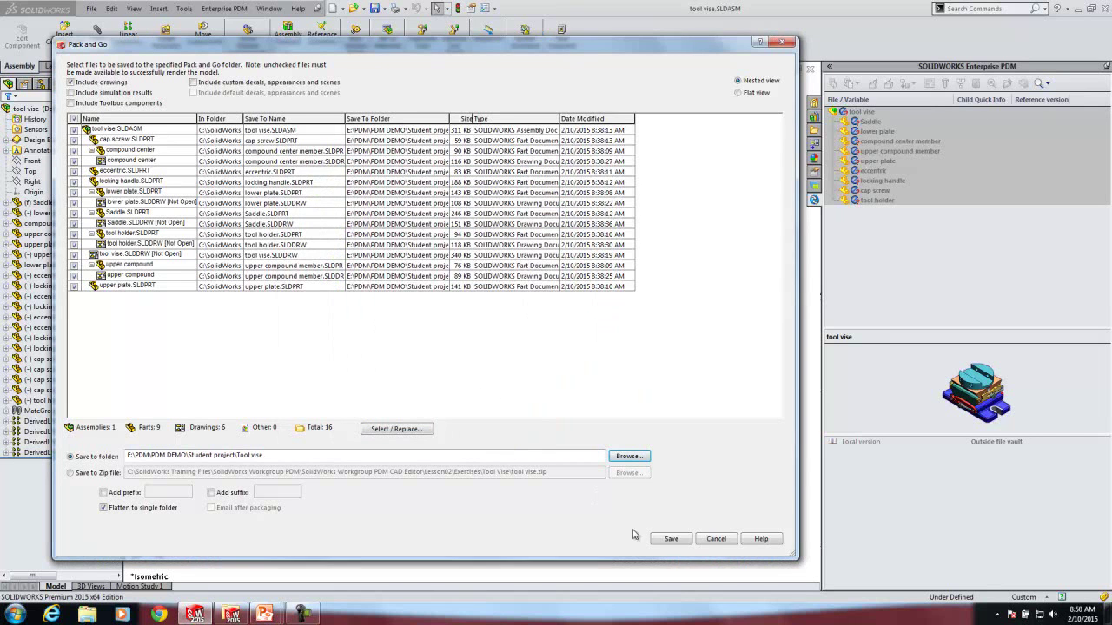
{"action": "left_click", "coordinate": [671, 538]}
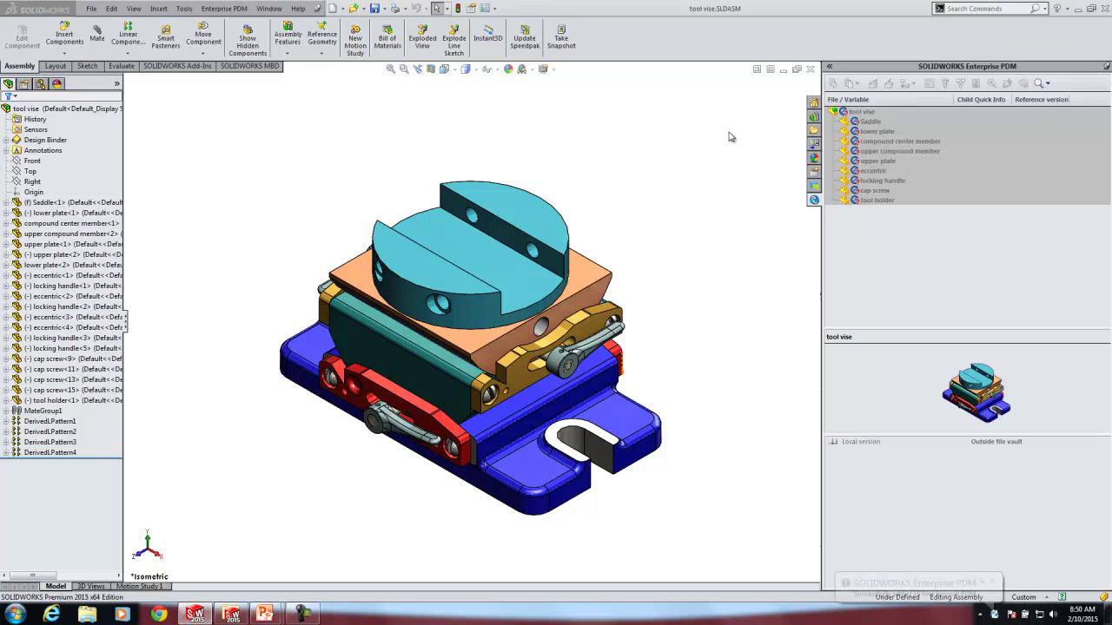
- Close the tool vise assembly and open the vault folder PDM DEMO\Student project\Tool vise in Windows Explorer
{"action": "left_click", "coordinate": [810, 69]}
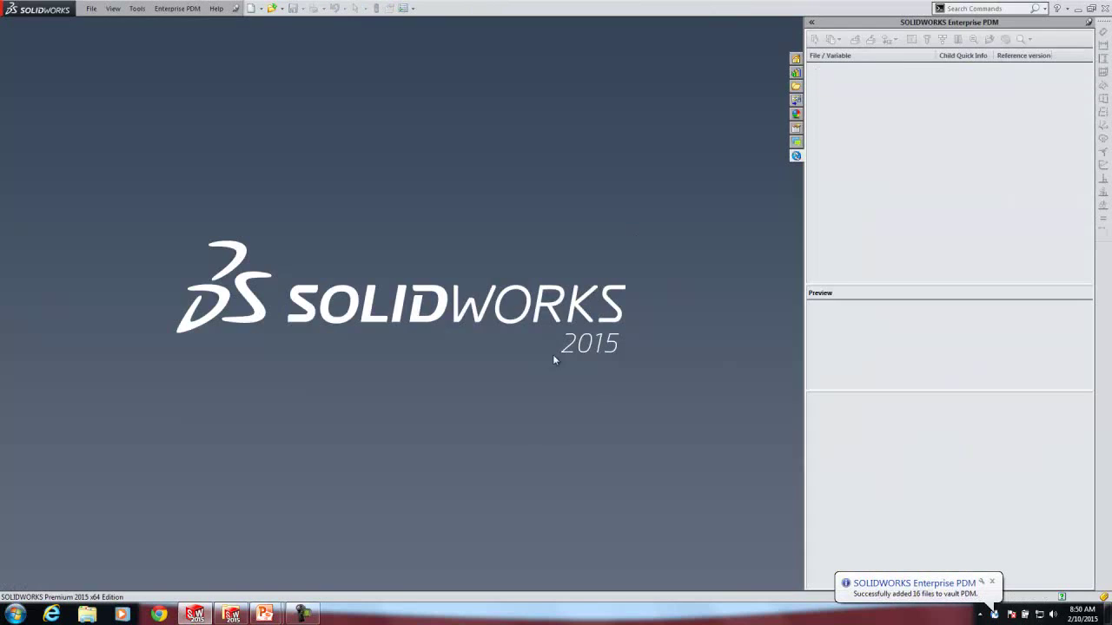
{"action": "left_click", "coordinate": [87, 614]}
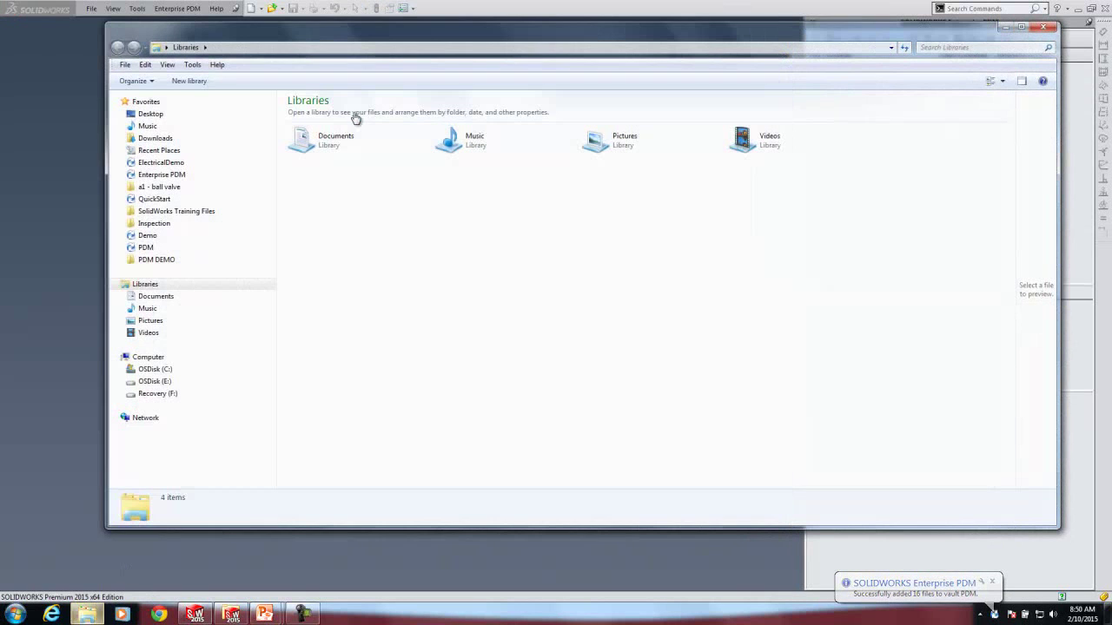
{"action": "left_click", "coordinate": [135, 249]}
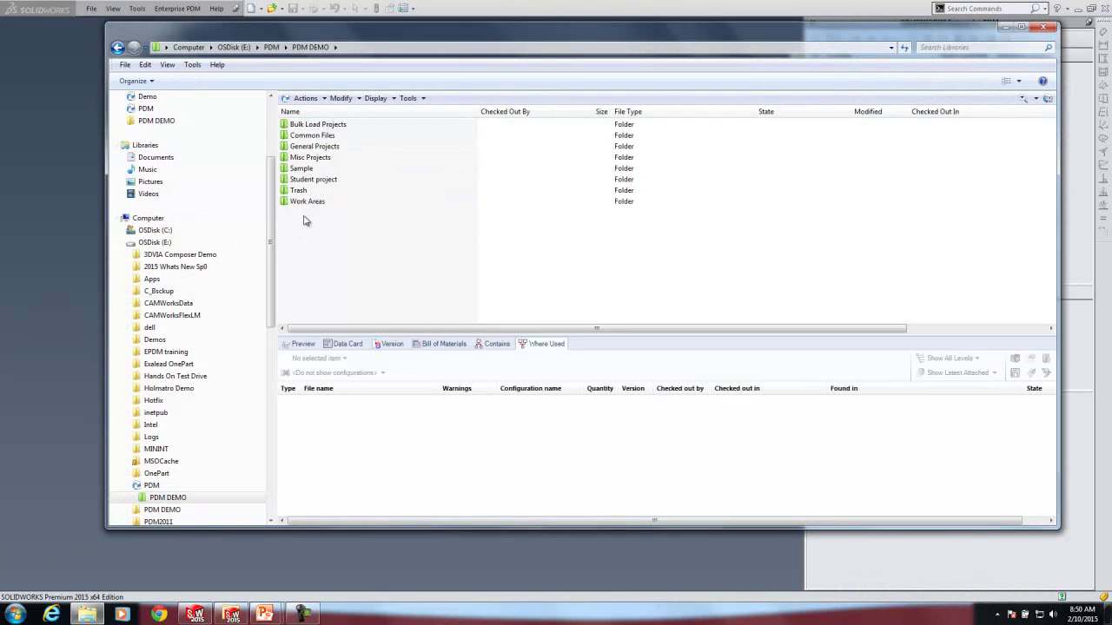
{"action": "double_click", "coordinate": [306, 179]}
{"action": "double_click", "coordinate": [304, 125]}
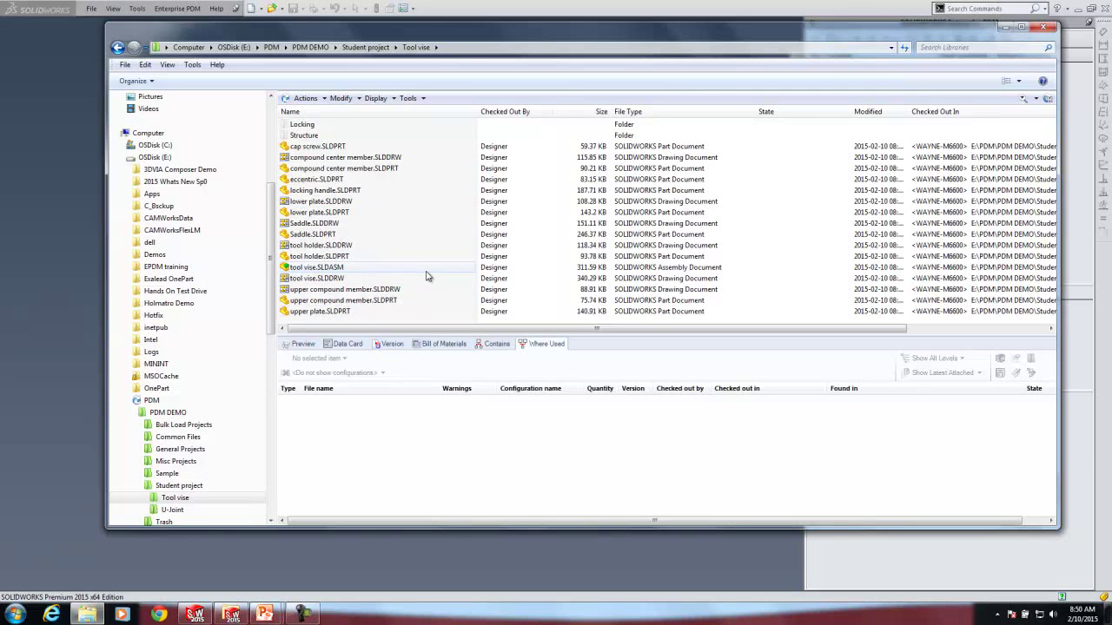
- Add the Structure folder to the file vault, including the files in its subfolders
{"action": "right_click", "coordinate": [297, 137]}
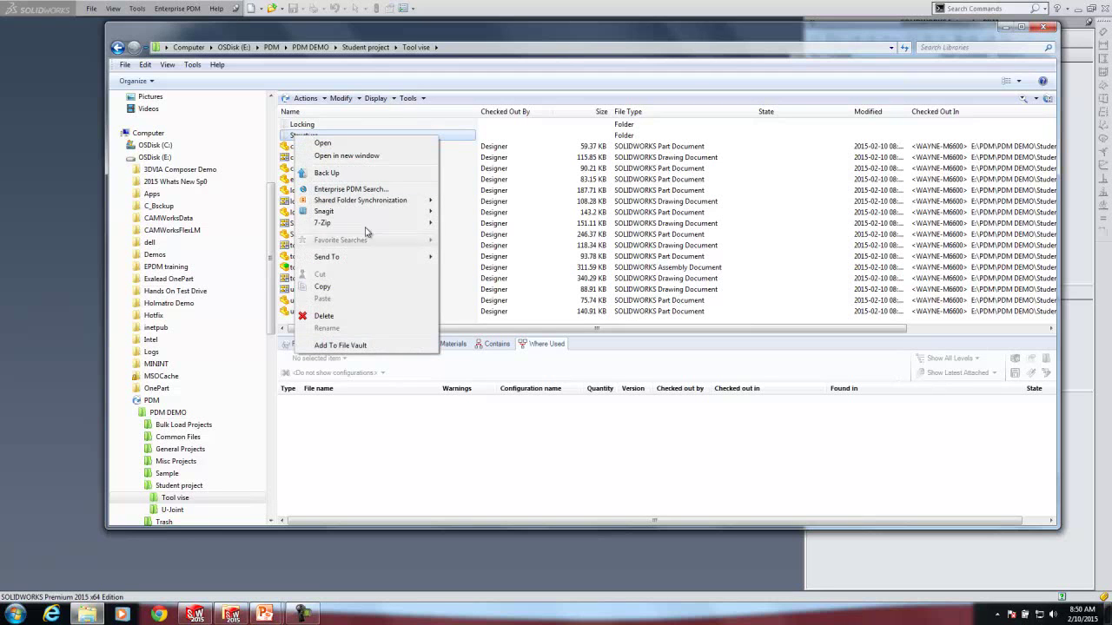
{"action": "left_click", "coordinate": [363, 345]}
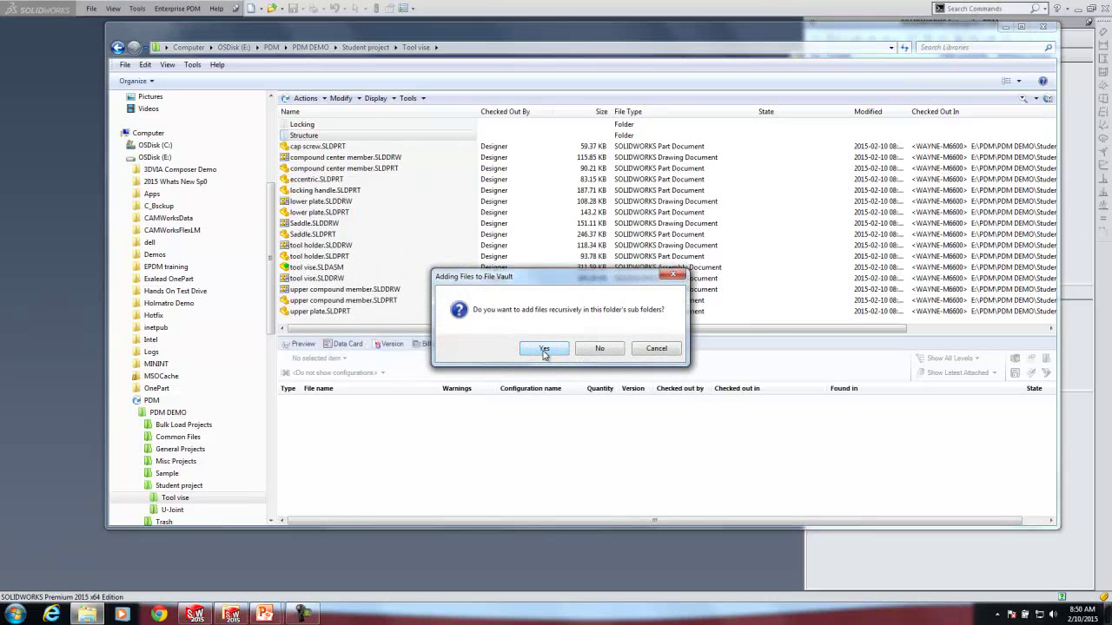
{"action": "left_click", "coordinate": [544, 349]}
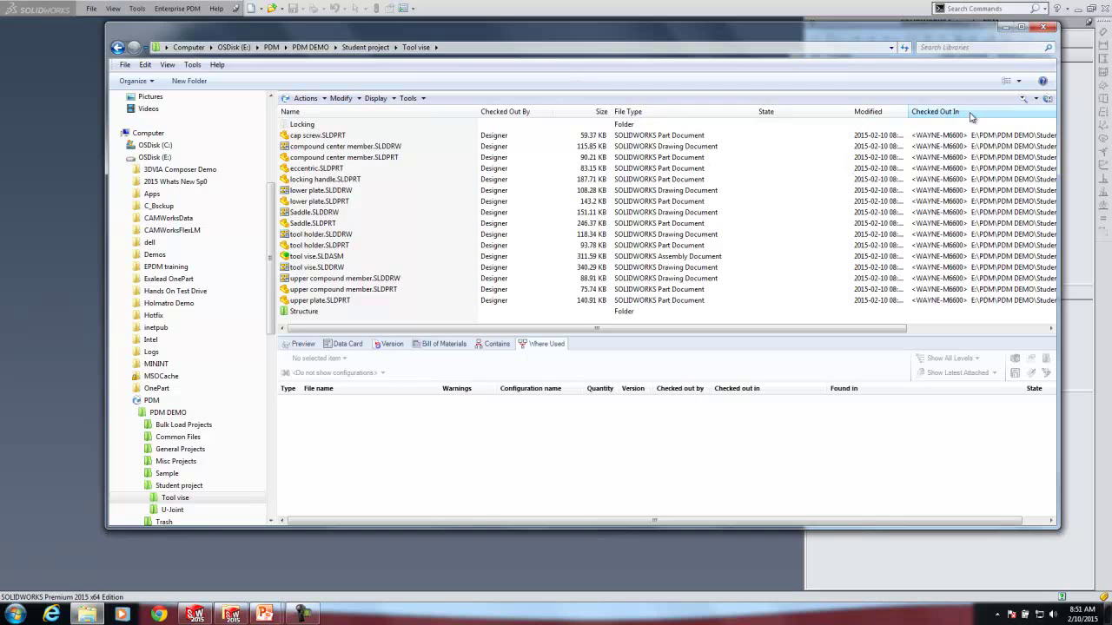
- Check in all files of the Tool vise folder from its parent folder, Student project
{"action": "left_click_drag", "start_coordinate": [787, 329], "coordinate": [1007, 342]}
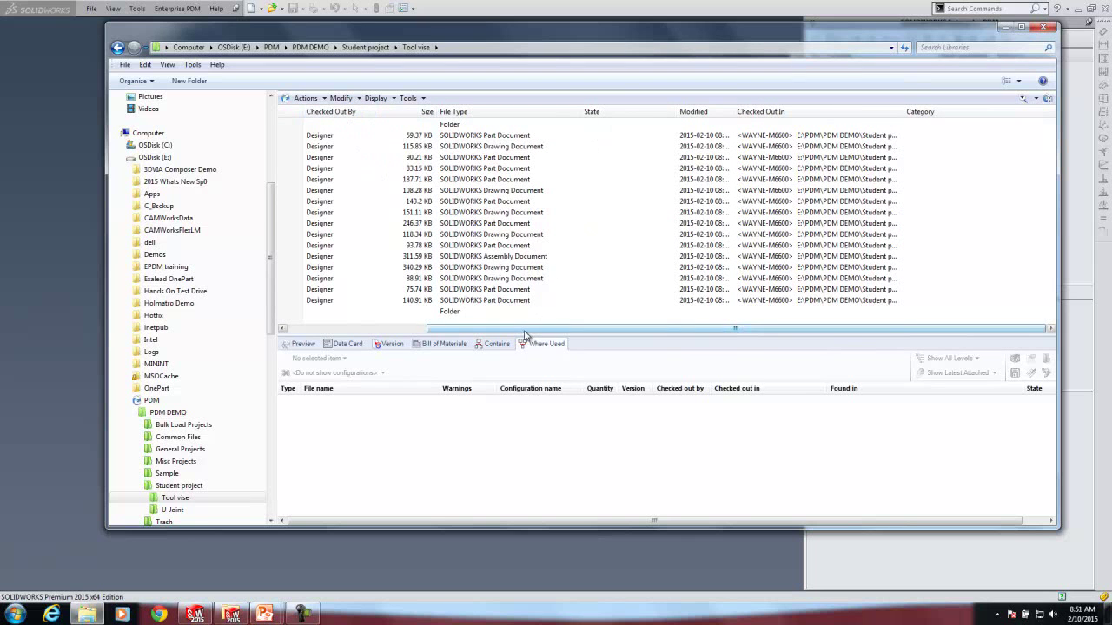
{"action": "left_click_drag", "start_coordinate": [524, 334], "coordinate": [375, 335]}
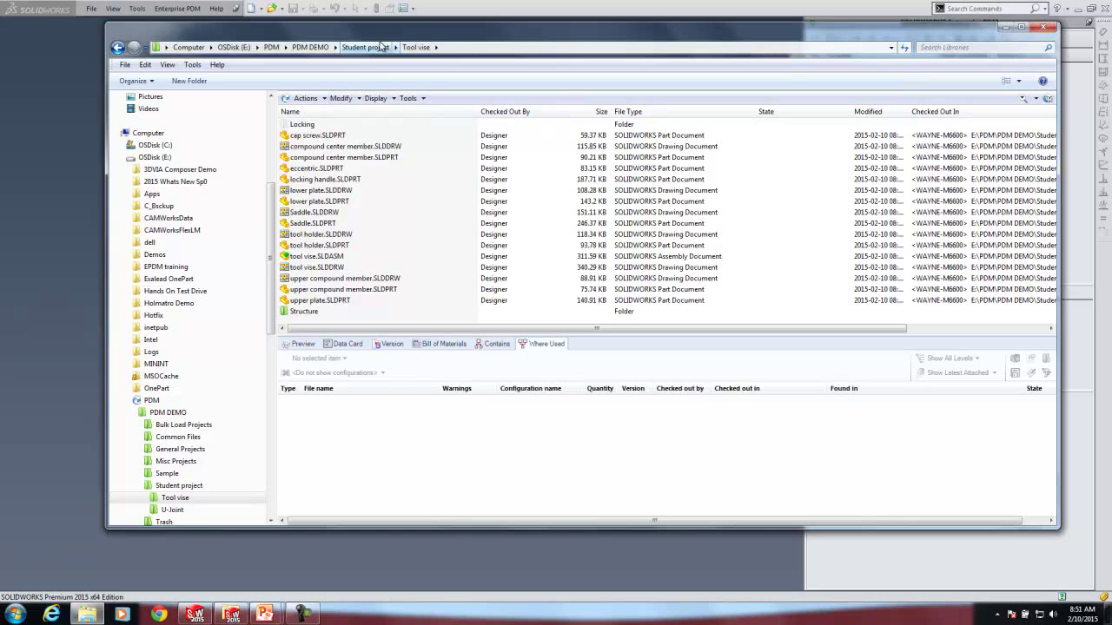
{"action": "left_click", "coordinate": [376, 48]}
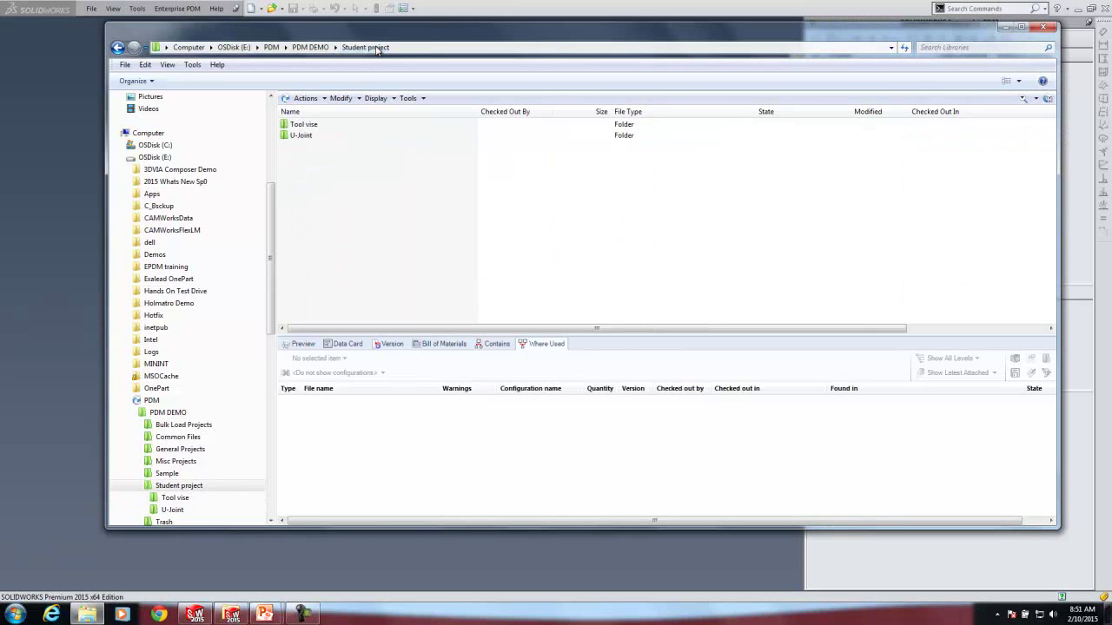
{"action": "right_click", "coordinate": [309, 127]}
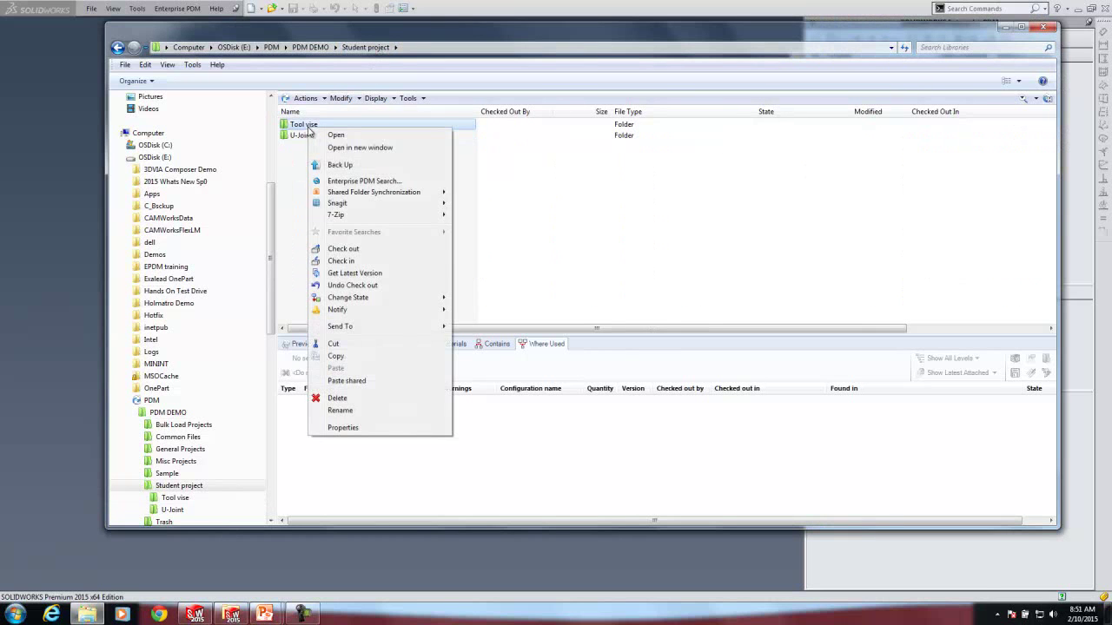
{"action": "left_click", "coordinate": [358, 263]}
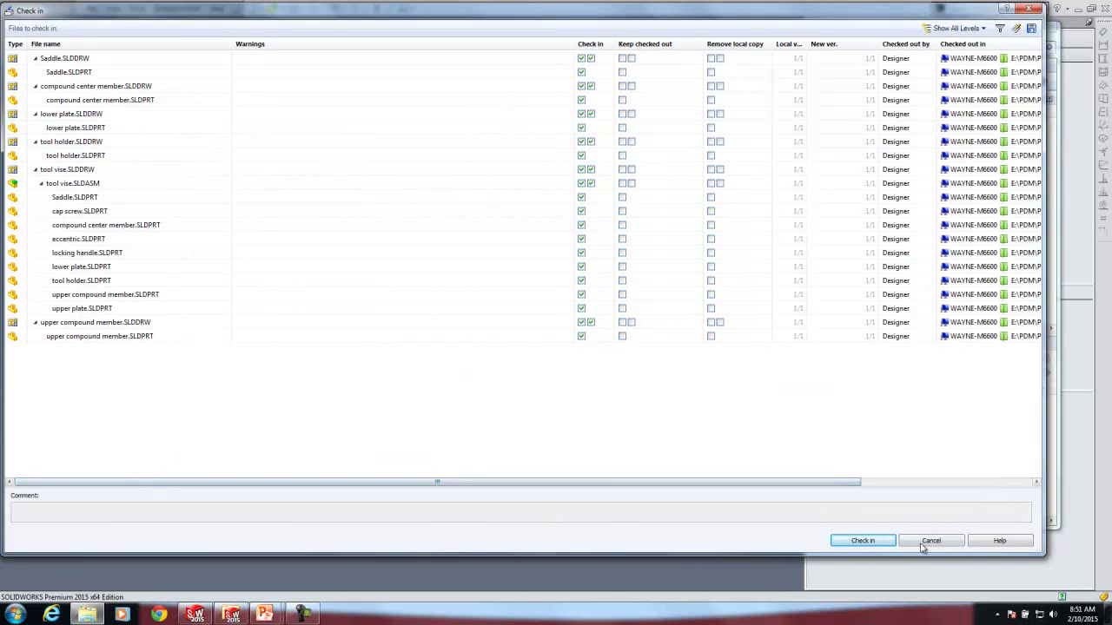
{"action": "left_click", "coordinate": [872, 542]}
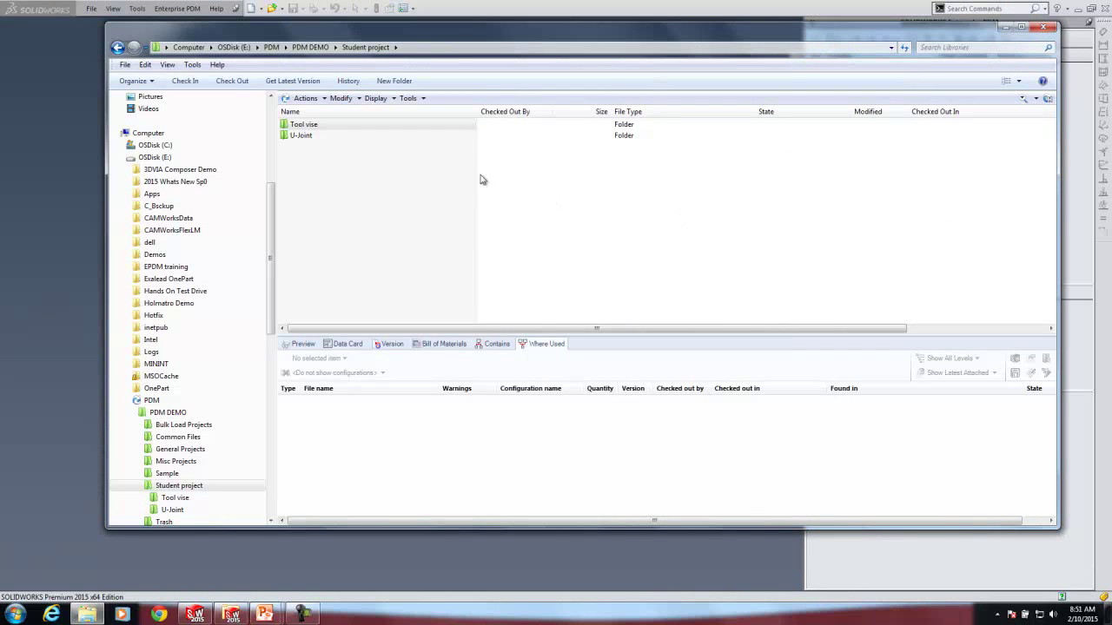
- Move Saddle.SLDPRT and Saddle.SLDDRW from the Tool vise folder into its Structure subfolder
{"action": "double_click", "coordinate": [295, 126]}
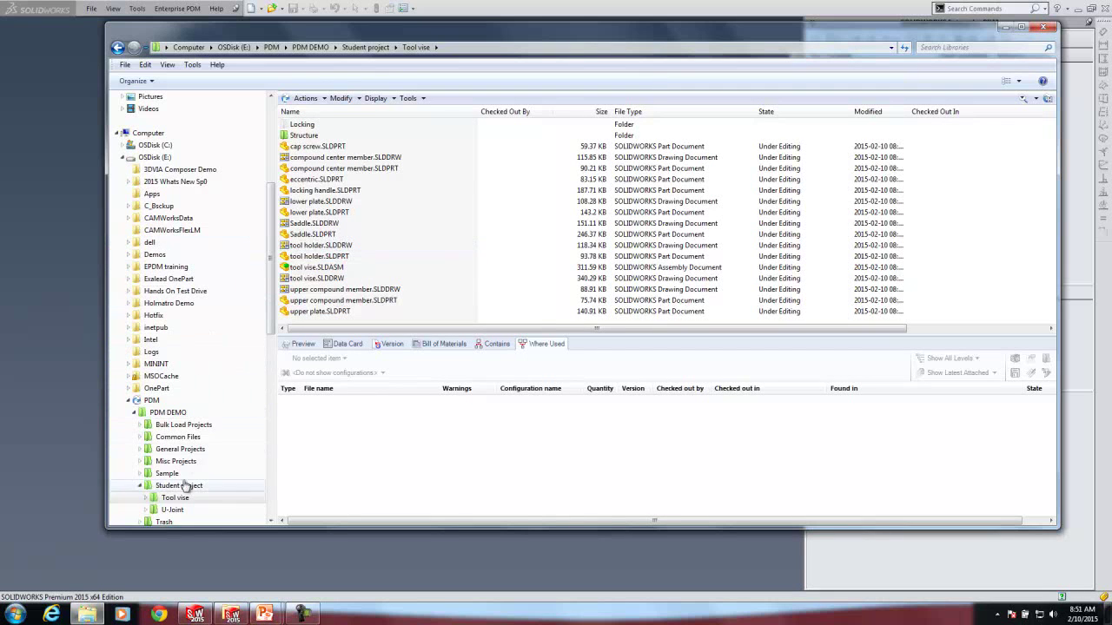
{"action": "left_click", "coordinate": [146, 498]}
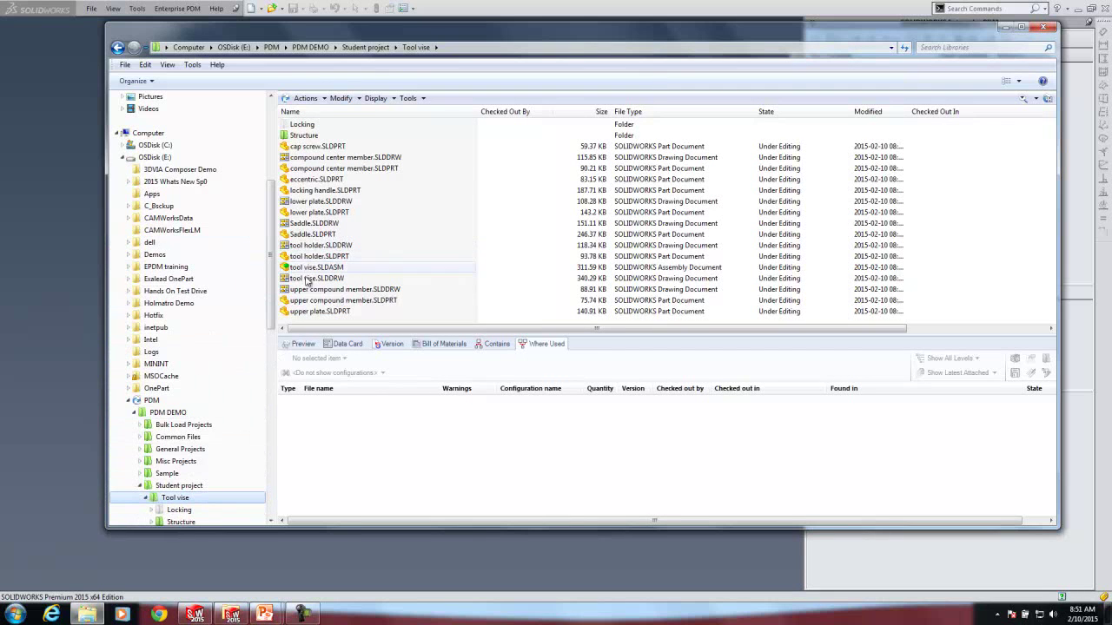
{"action": "left_click_drag", "start_coordinate": [283, 246], "coordinate": [276, 117]}
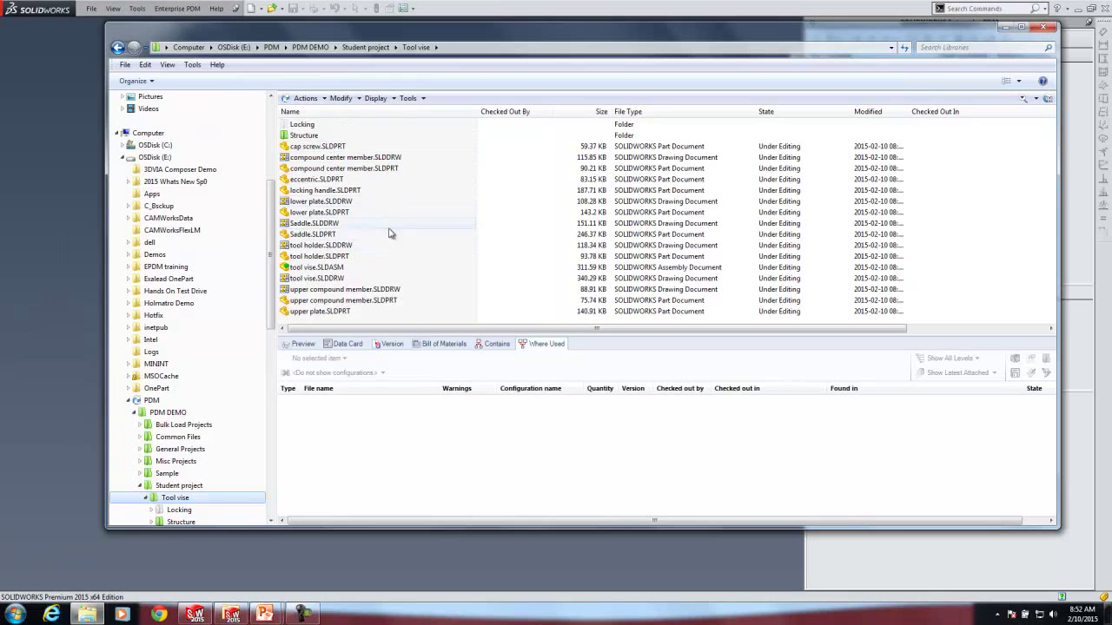
{"action": "left_click_drag", "start_coordinate": [271, 261], "coordinate": [270, 315]}
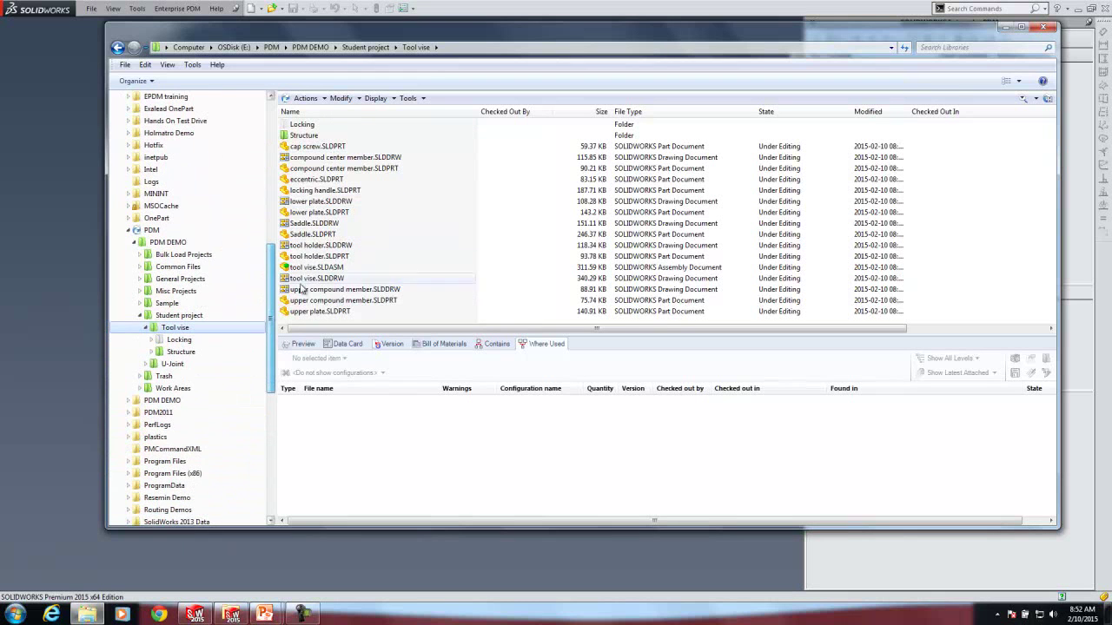
{"action": "left_click", "coordinate": [326, 236]}
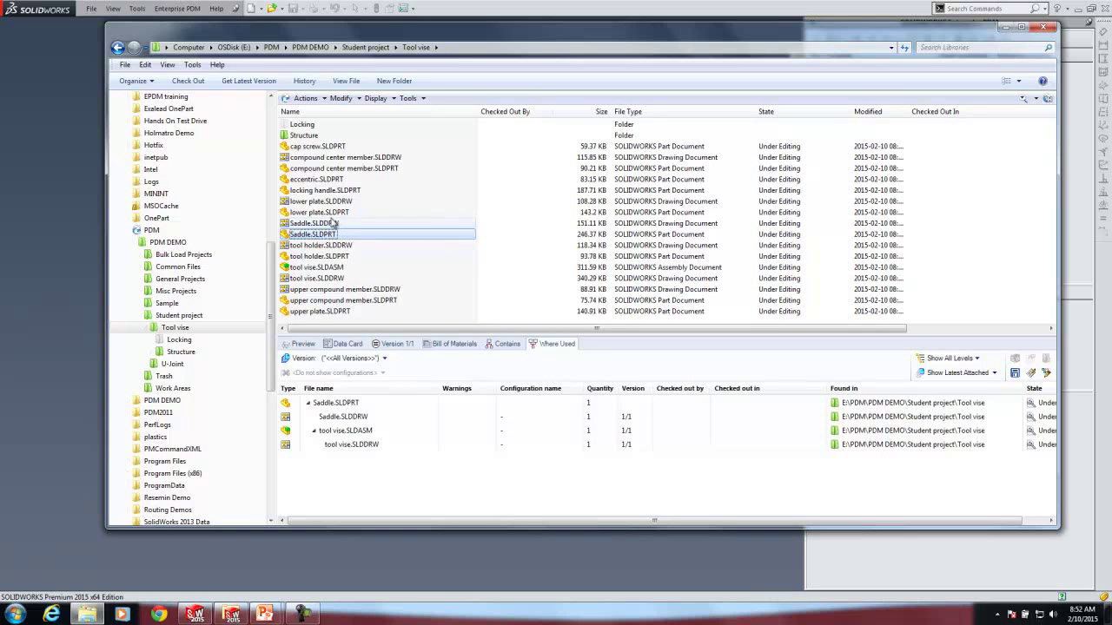
{"action": "left_click", "coordinate": [327, 224], "text": "ctrl"}
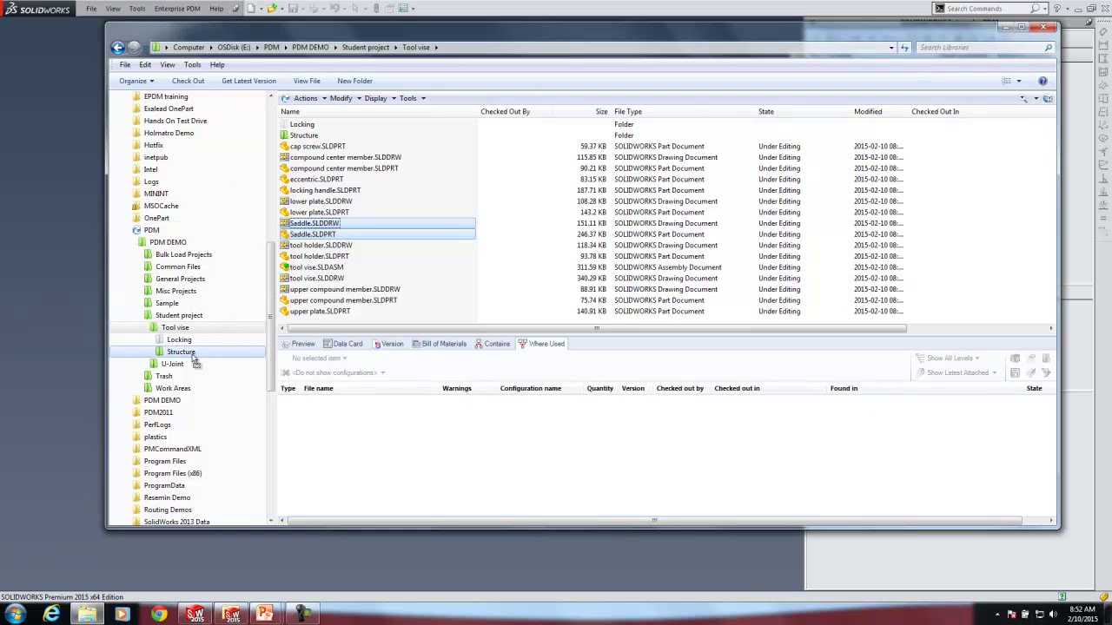
{"action": "left_click_drag", "start_coordinate": [185, 358], "coordinate": [185, 358]}
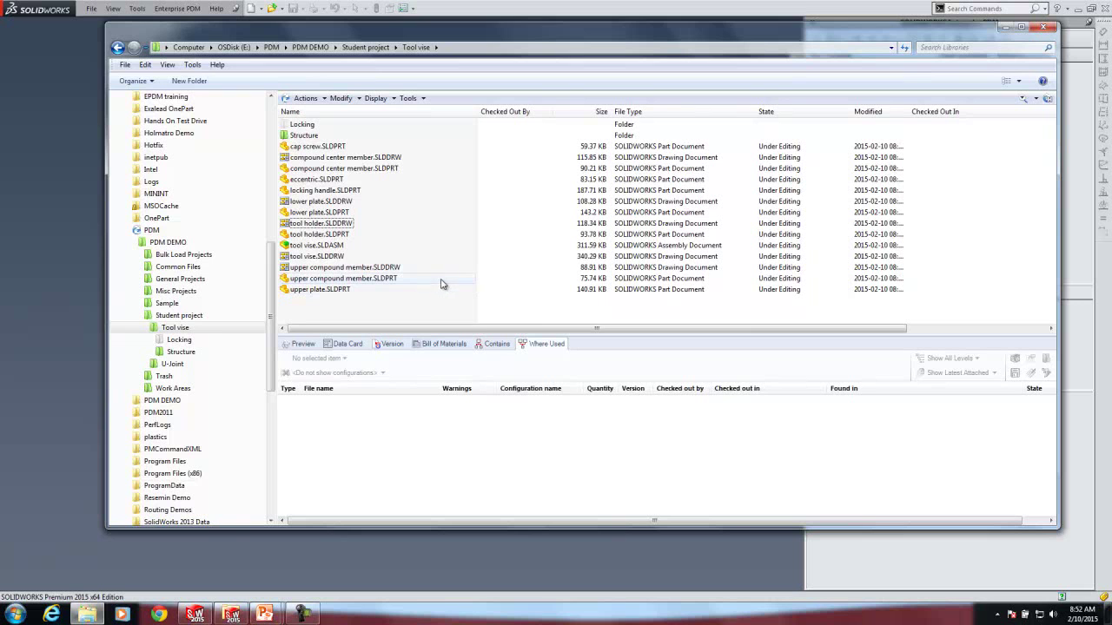
- Open tool vise.SLDASM from the vault and check out only the assembly file
{"action": "left_click", "coordinate": [299, 247]}
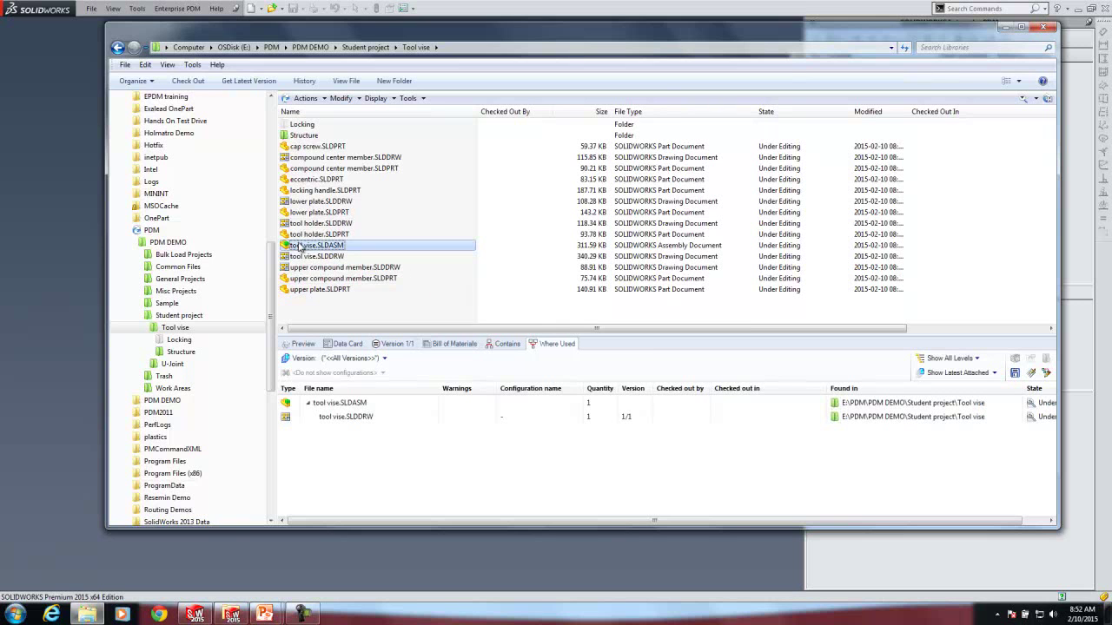
{"action": "right_click", "coordinate": [299, 246]}
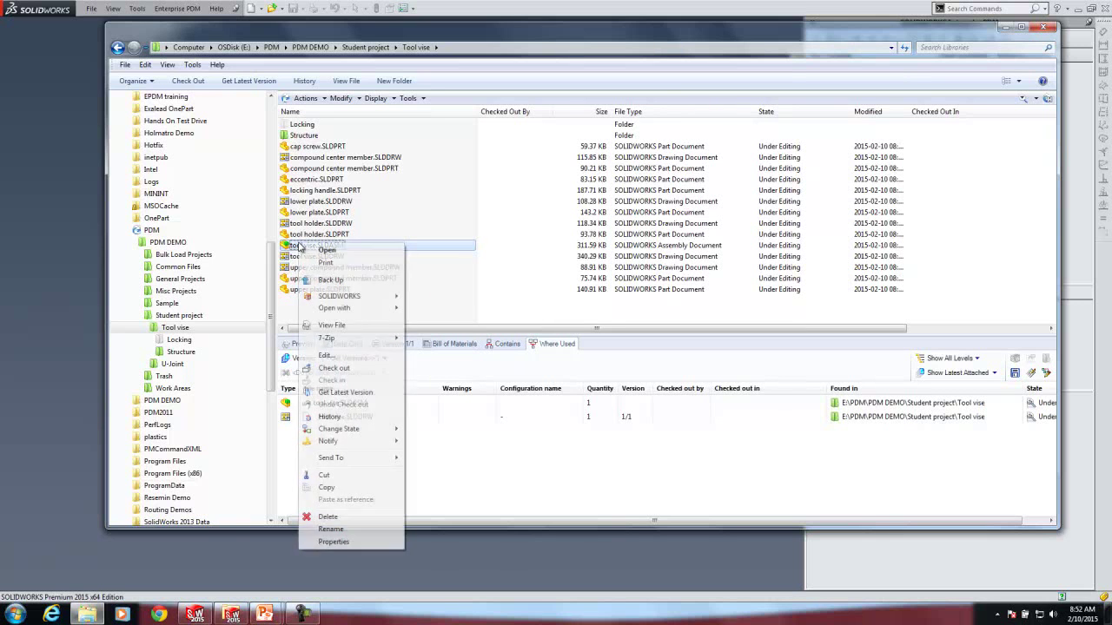
{"action": "left_click", "coordinate": [335, 250]}
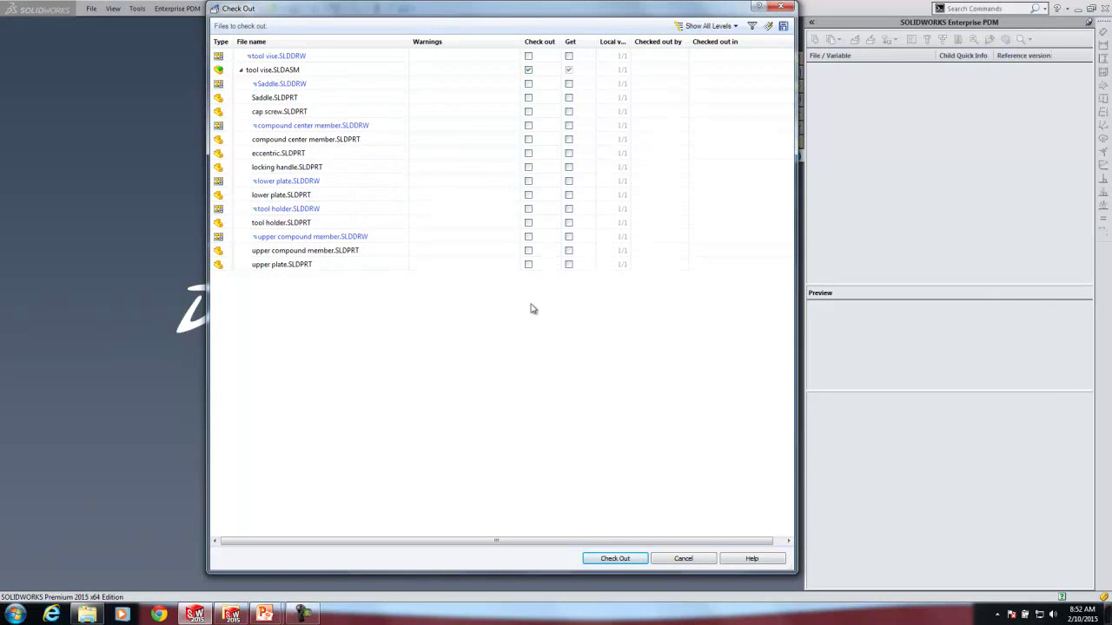
{"action": "left_click", "coordinate": [624, 561]}
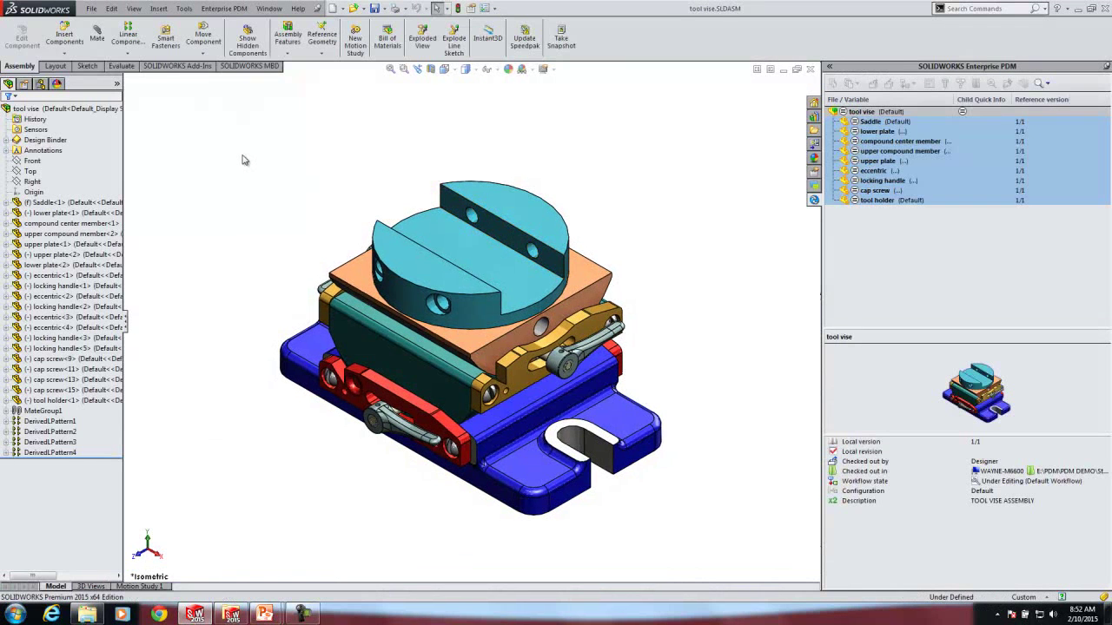
- Run Find References on the tool vise assembly to examine its parts' folder locations, and close the assembly
{"action": "left_click", "coordinate": [90, 8]}
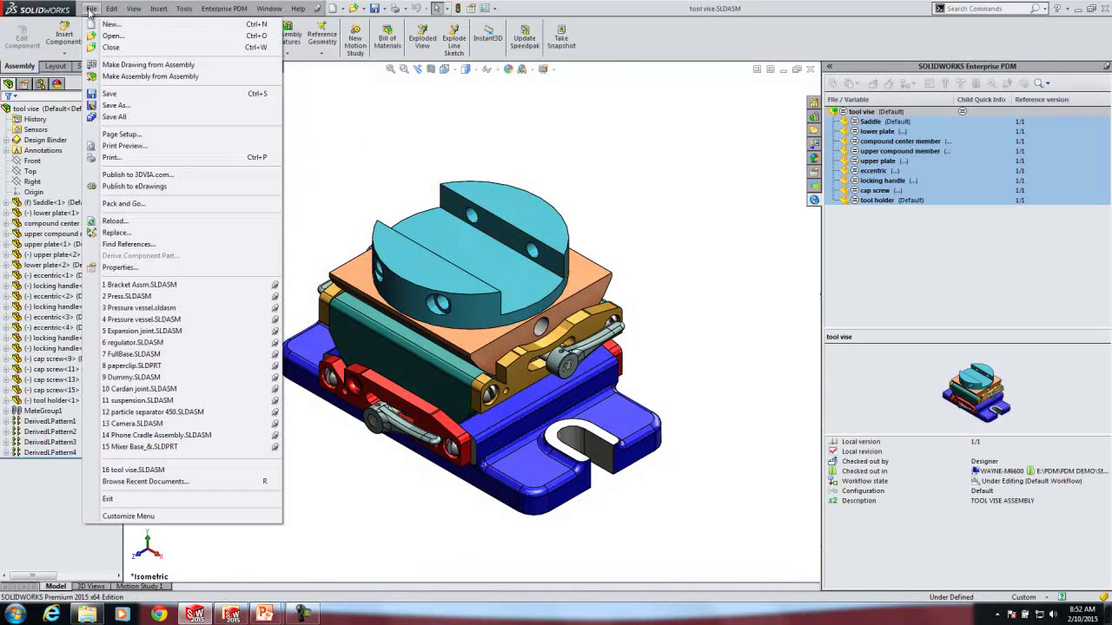
{"action": "left_click", "coordinate": [134, 244]}
{"action": "left_click_drag", "start_coordinate": [497, 259], "coordinate": [504, 490]}
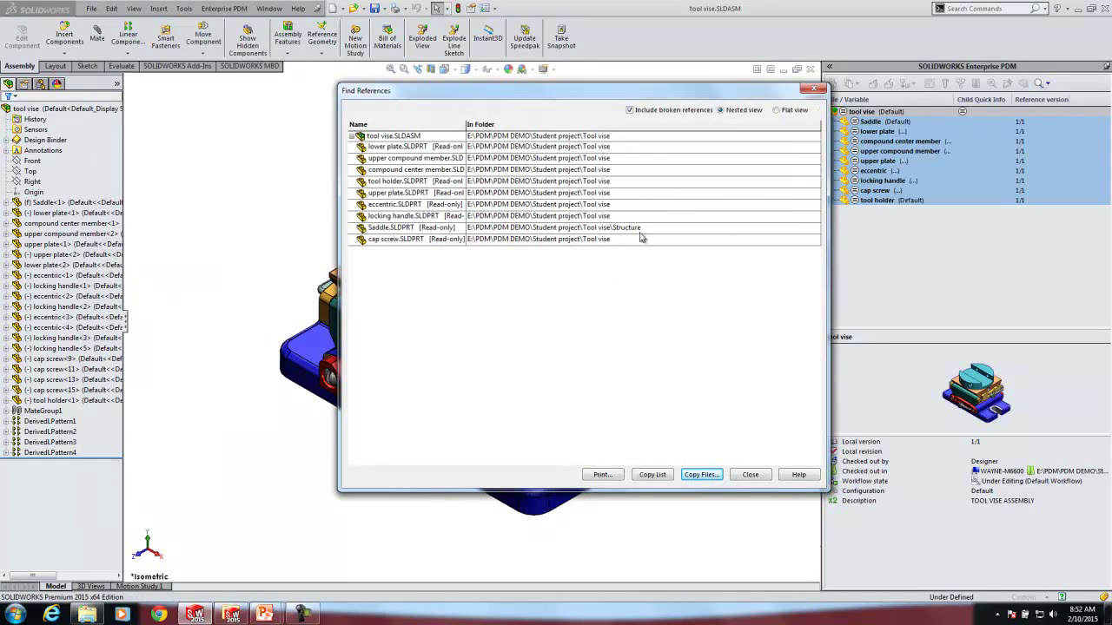
{"action": "left_click", "coordinate": [758, 474]}
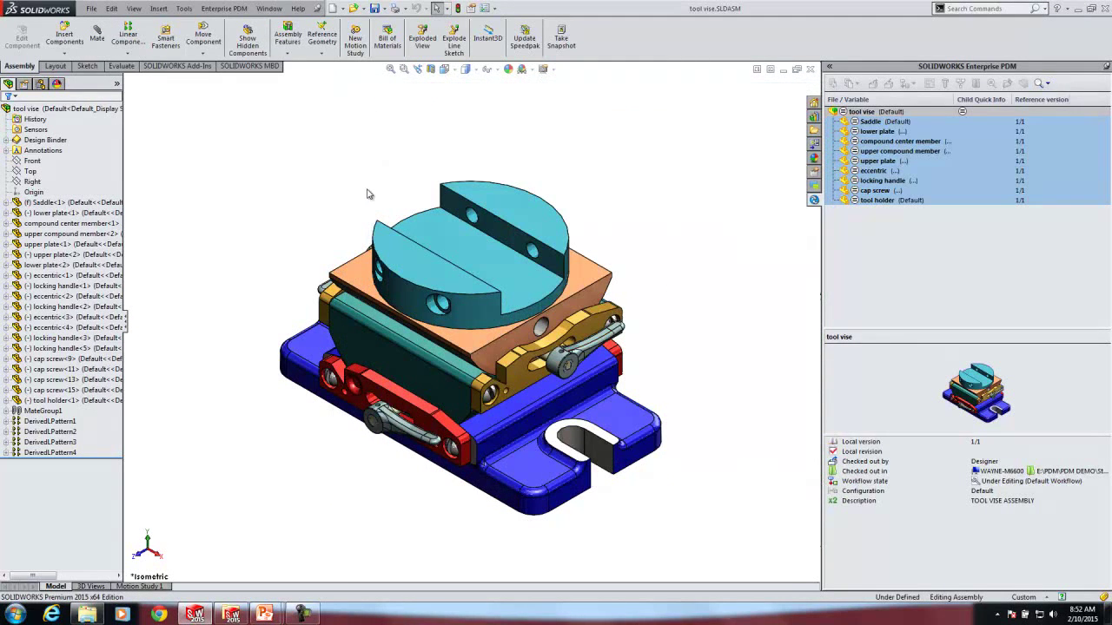
{"action": "left_click", "coordinate": [810, 70]}
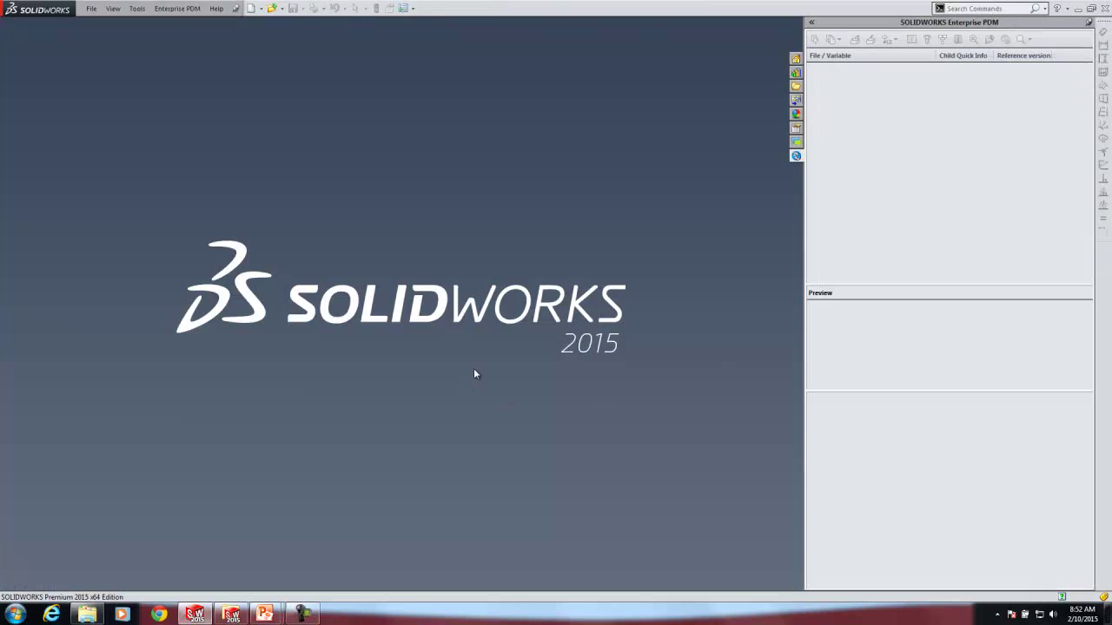
- Switch to the PowerPoint slide show and advance from the Demo slide to the Q & A slide
{"action": "key", "text": "super+Tab"}
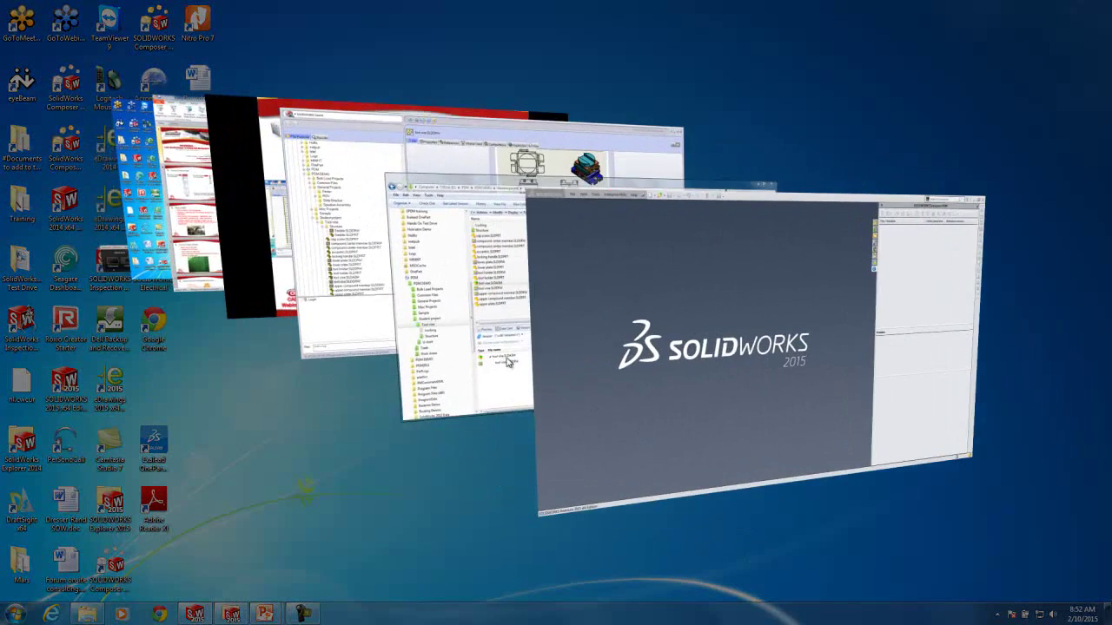
{"action": "key", "text": "super+Tab"}
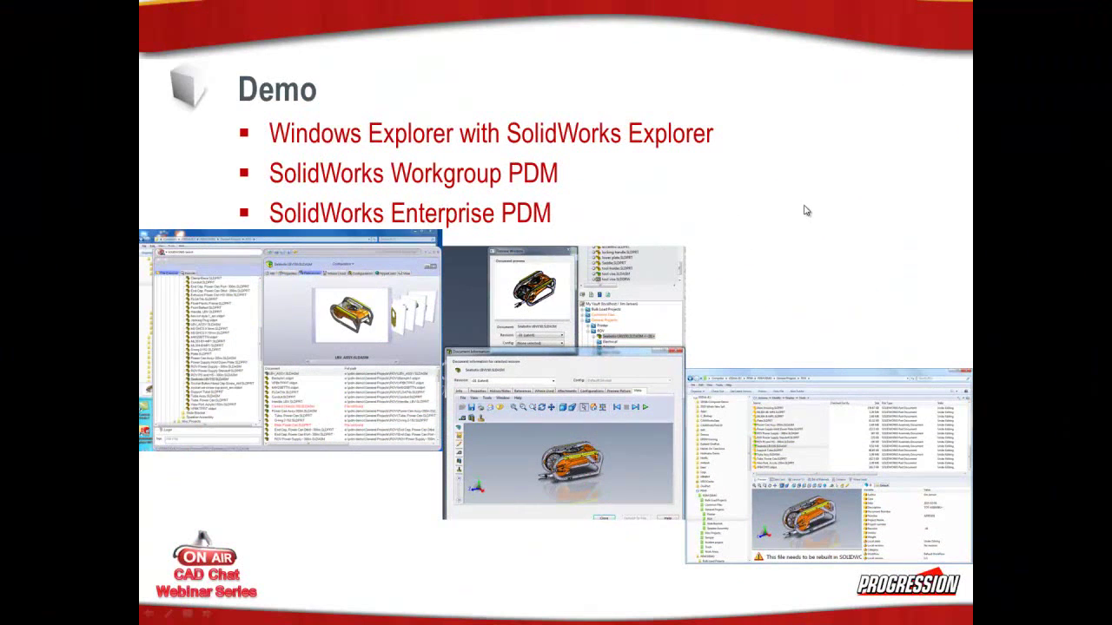
{"action": "left_click", "coordinate": [800, 171]}
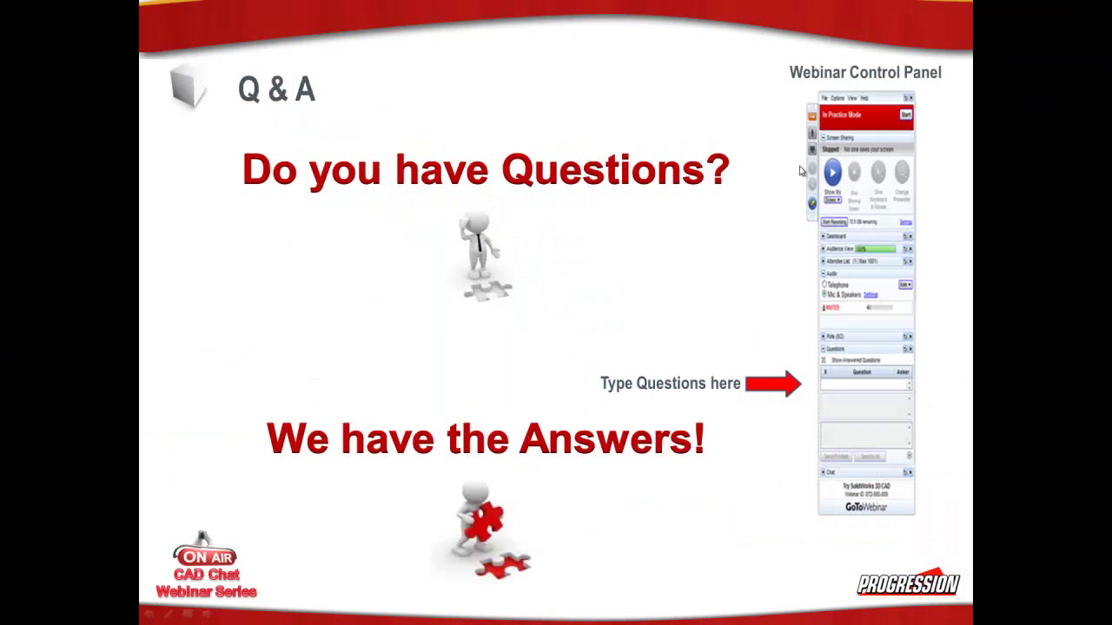